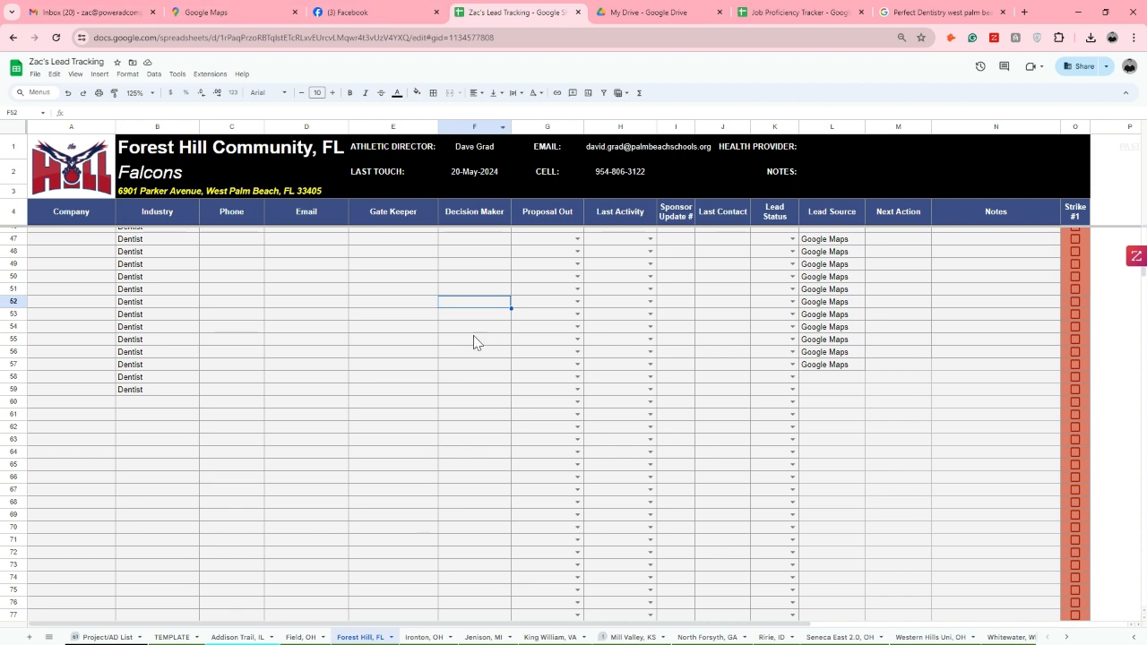
Switch to Google Maps and find Forest Hill Community High School, showing the surrounding West Palm Beach area
left_click(367, 12)
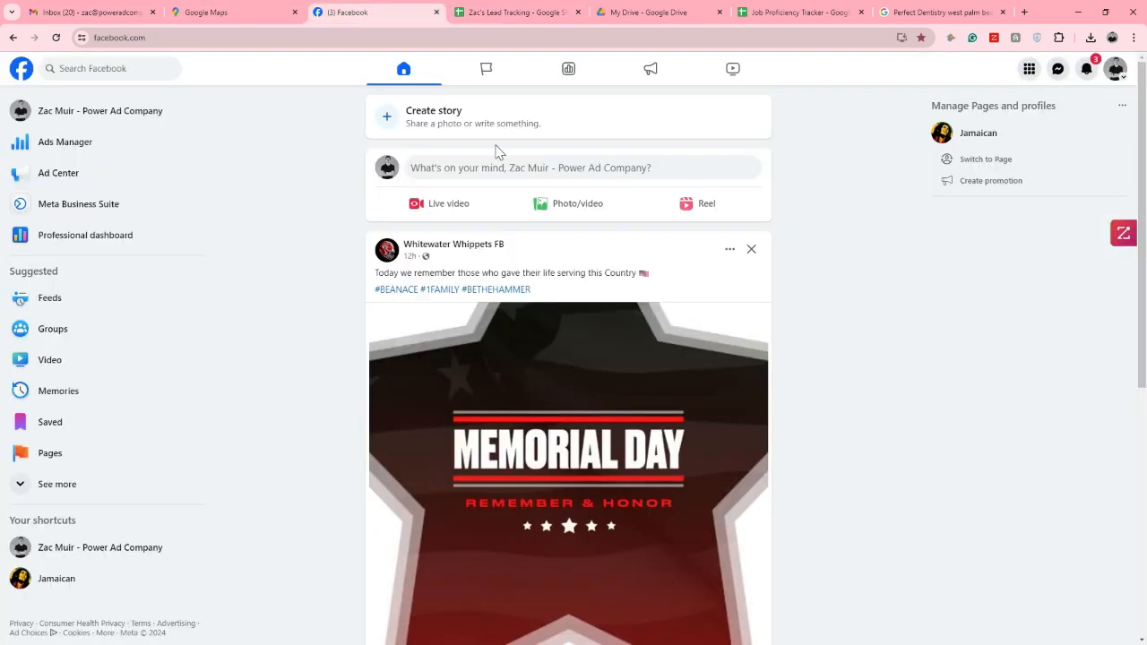
left_click(194, 12)
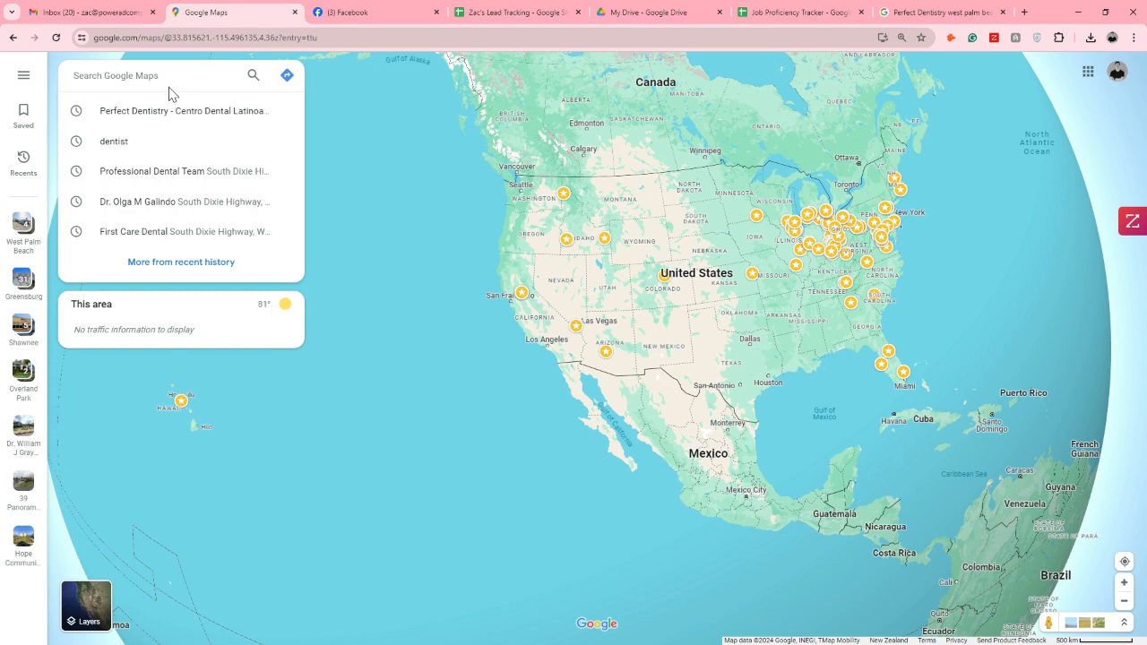
type("forest")
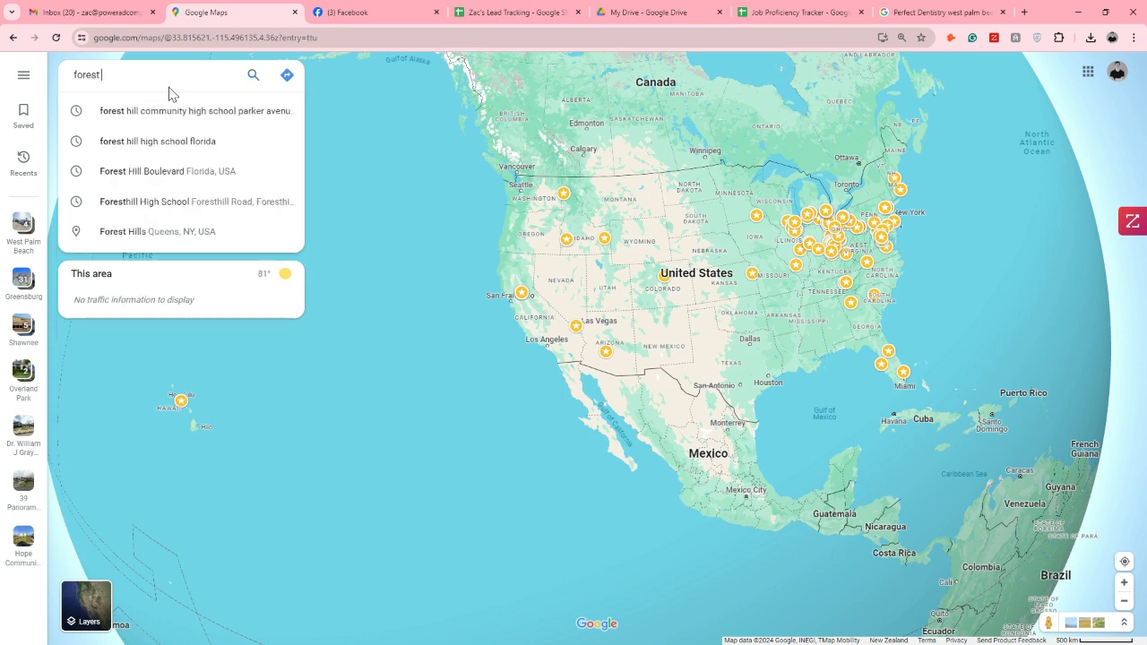
left_click(235, 115)
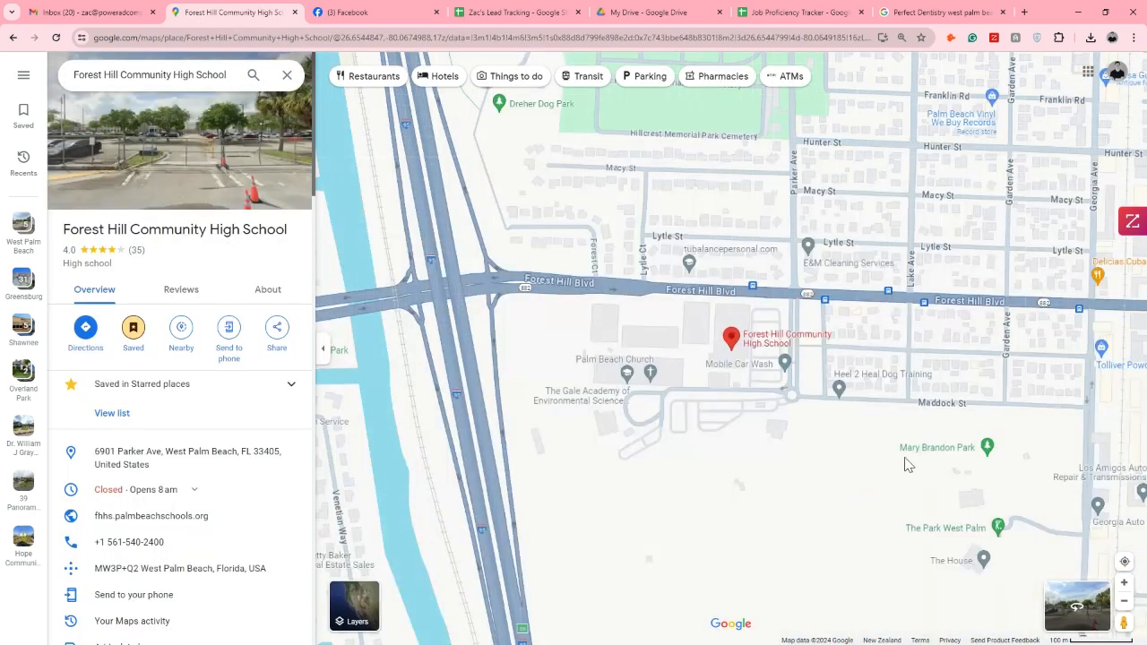
scroll(762, 385, "down", 5)
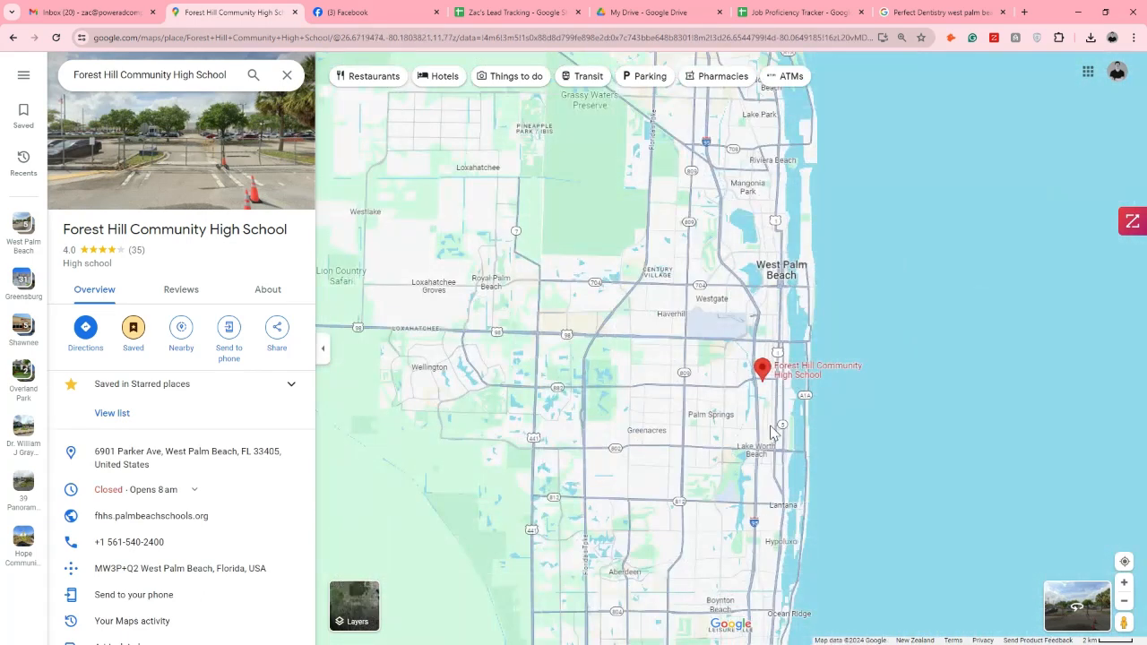
scroll(774, 262, "down", 2)
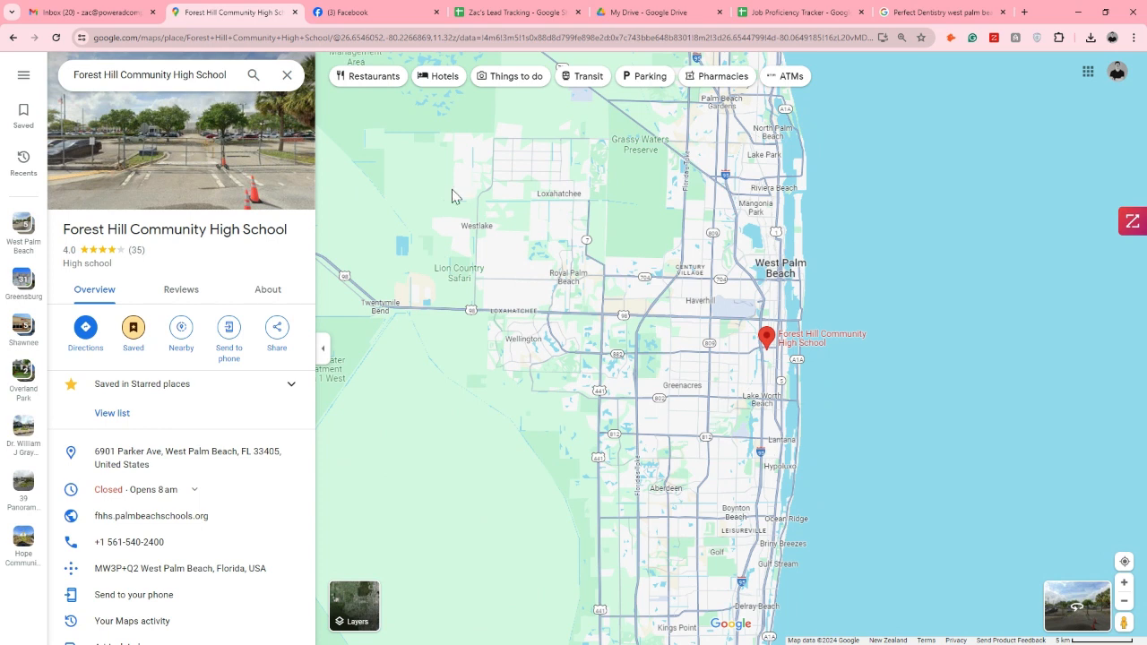
Switch to the lead tracking spreadsheet and review the Big Industries list in the TEMPLATE sheet, from Tier #1 through Tier #8
left_click(495, 11)
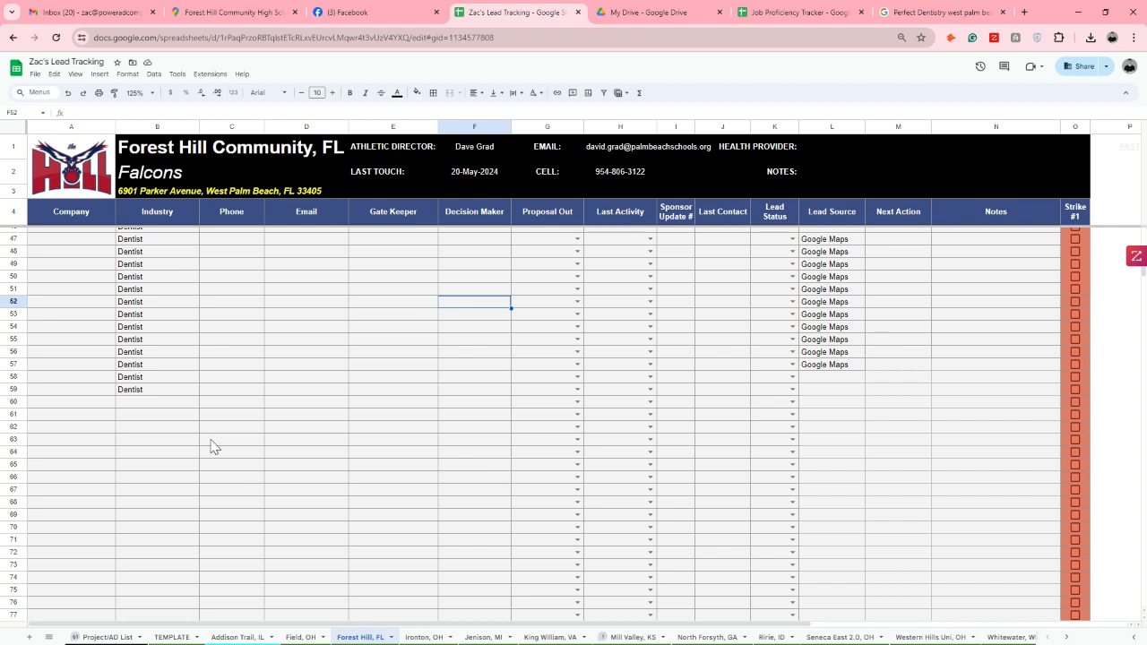
left_click(171, 637)
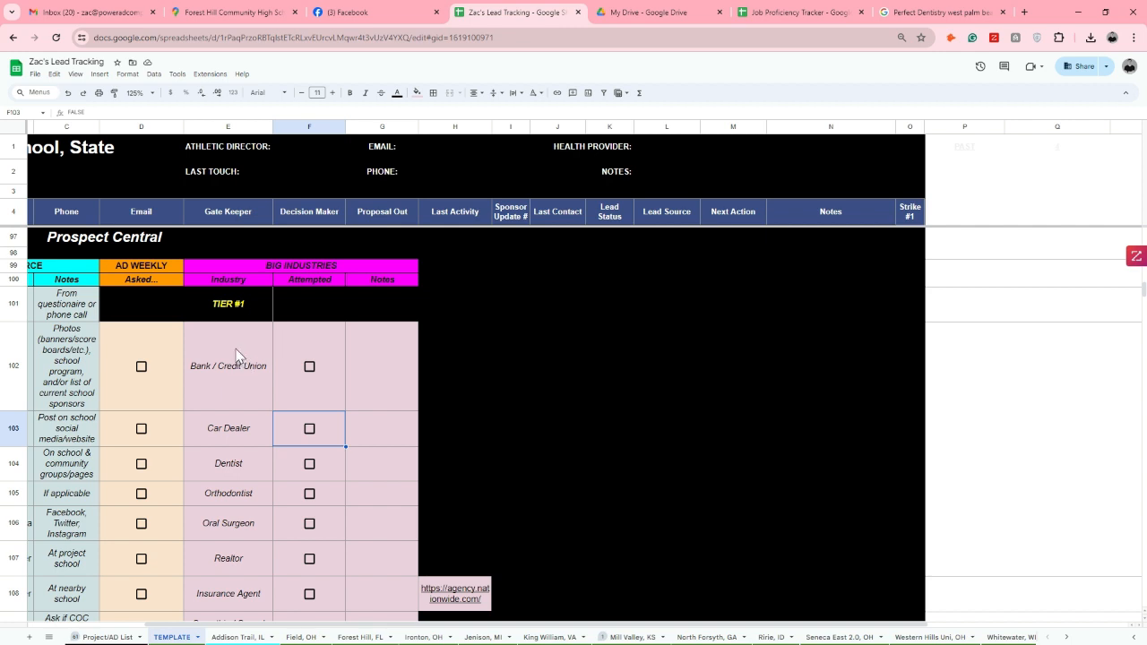
left_click_drag(242, 363, 253, 492)
scroll(256, 385, "down", 5)
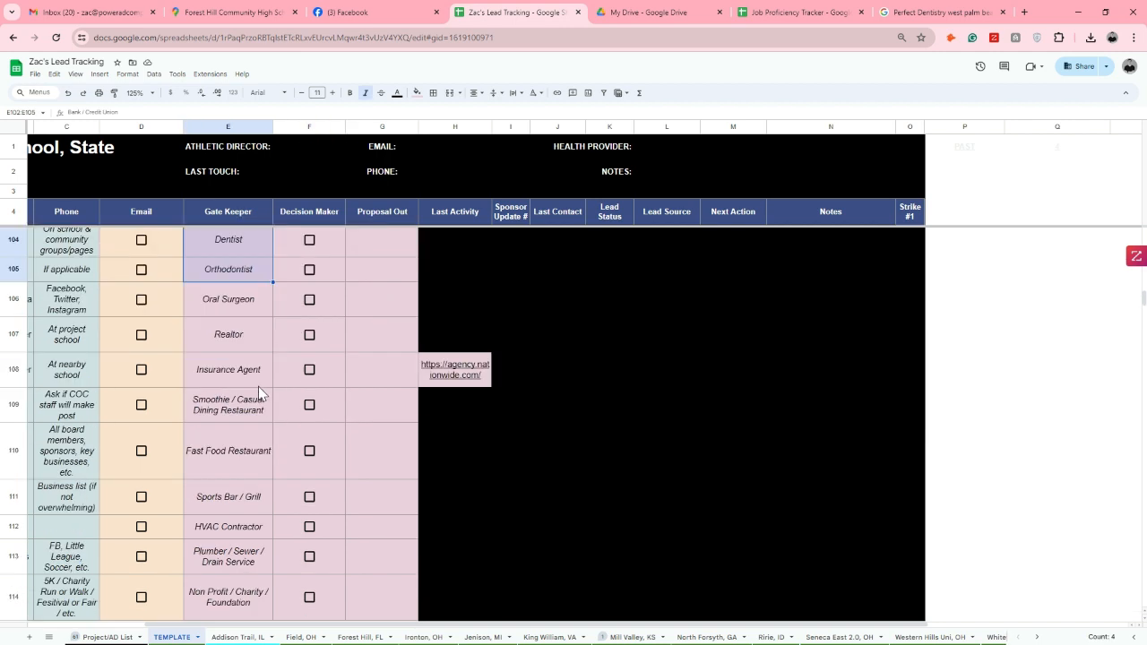
scroll(251, 368, "down", 15)
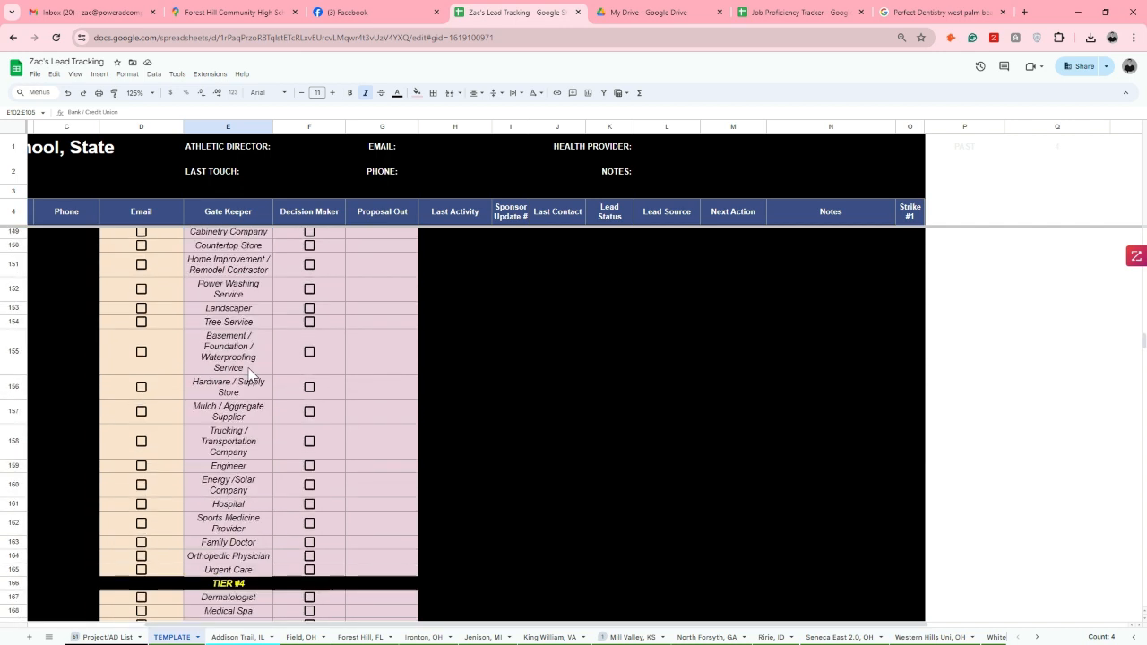
scroll(249, 373, "down", 15)
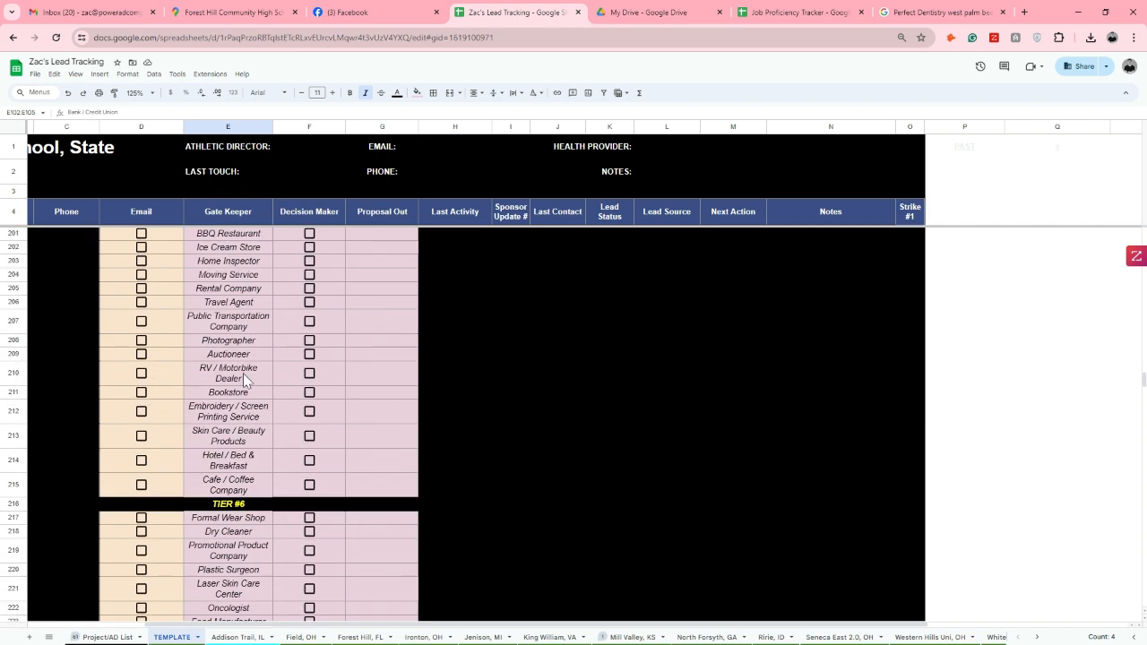
scroll(243, 384, "down", 8)
scroll(242, 384, "up", 8)
scroll(246, 448, "down", 3)
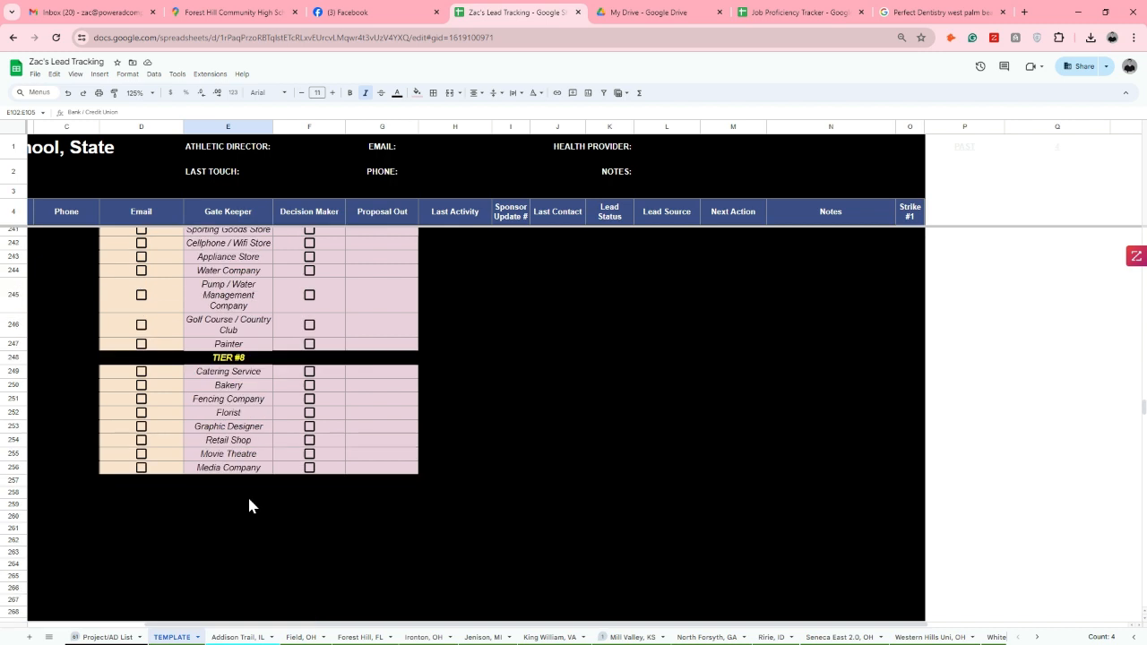
left_click(253, 384)
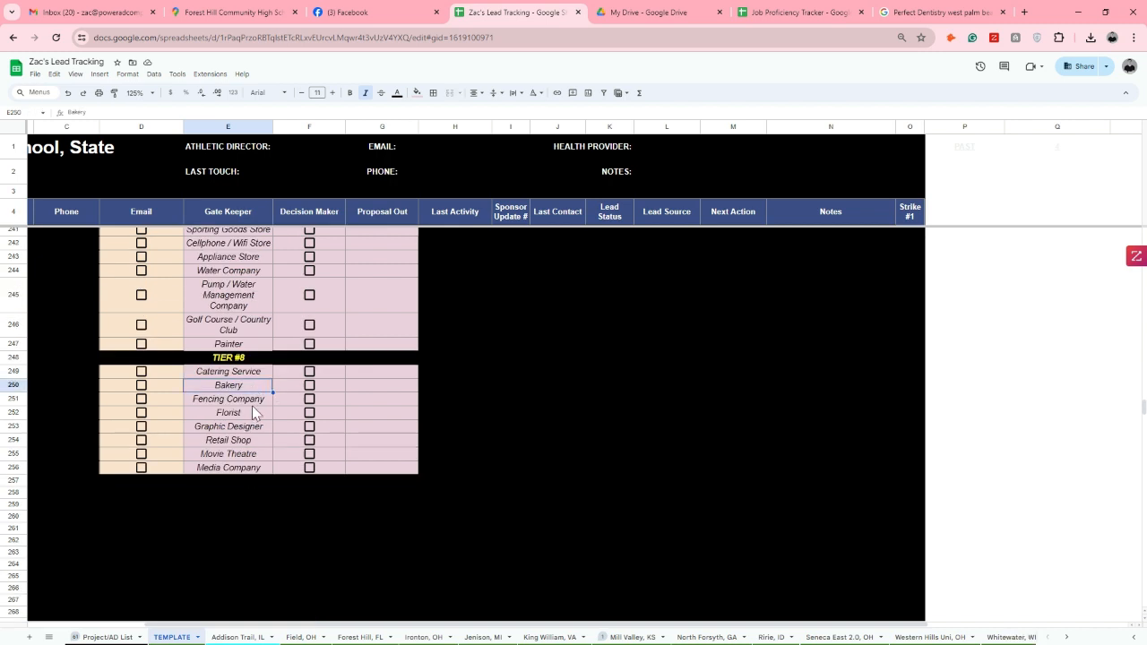
left_click(251, 414)
left_click(251, 455)
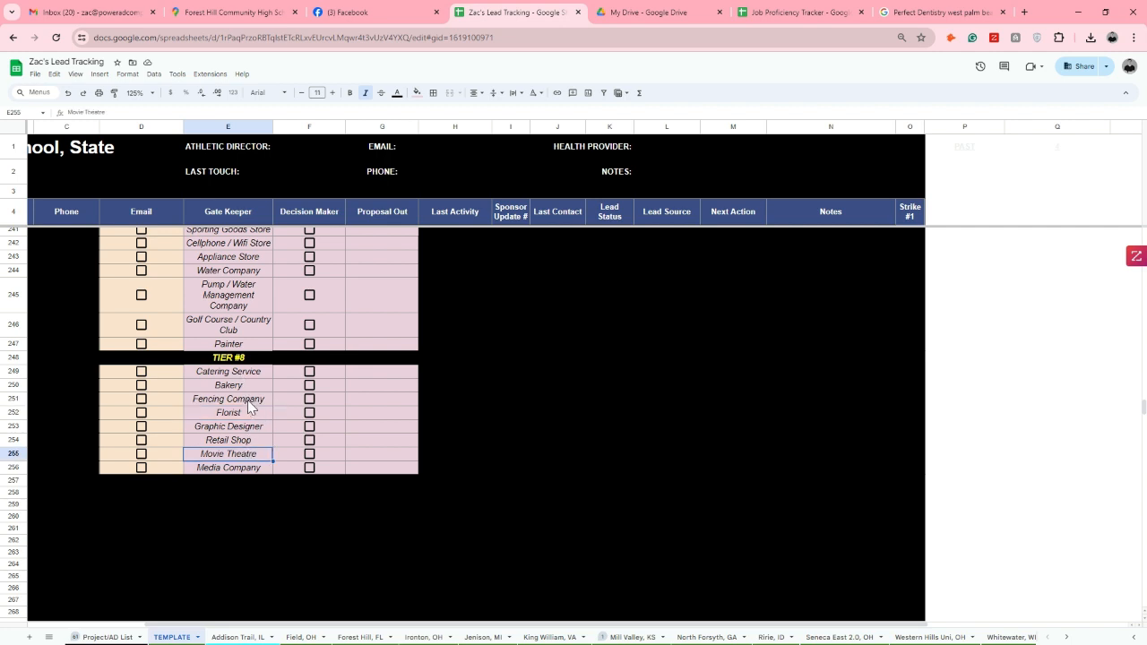
scroll(249, 362, "up", 10)
scroll(249, 360, "up", 15)
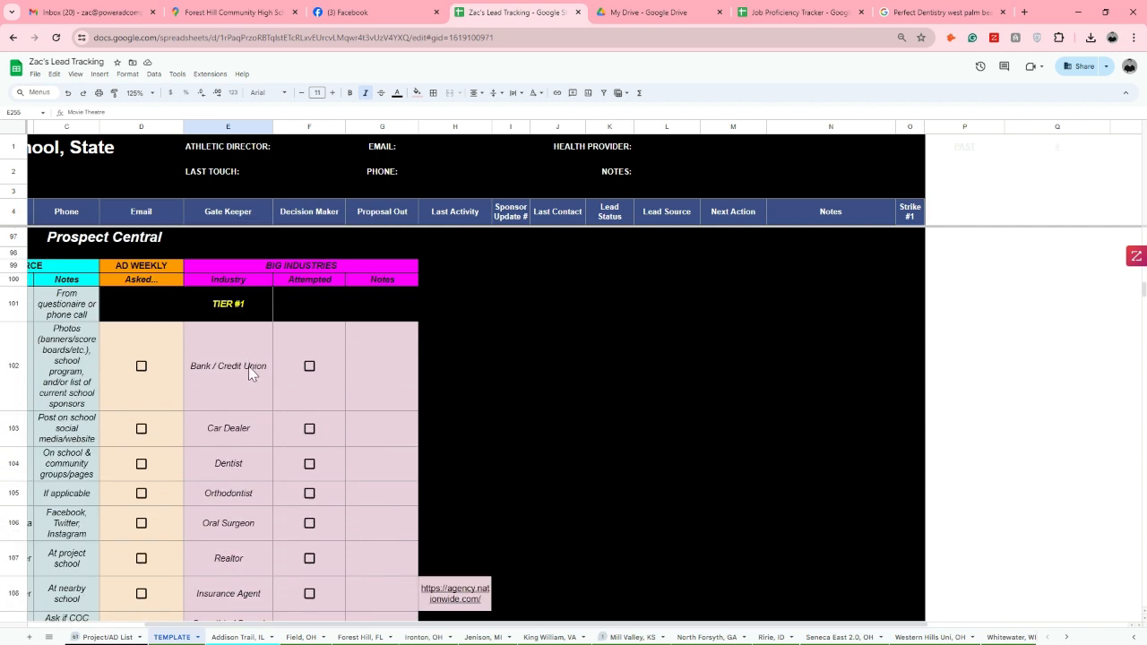
Mark Bank / Credit Union, Car Dealer, Dentist and Orthodontist as attempted in the Tier #1 industries
left_click(250, 371)
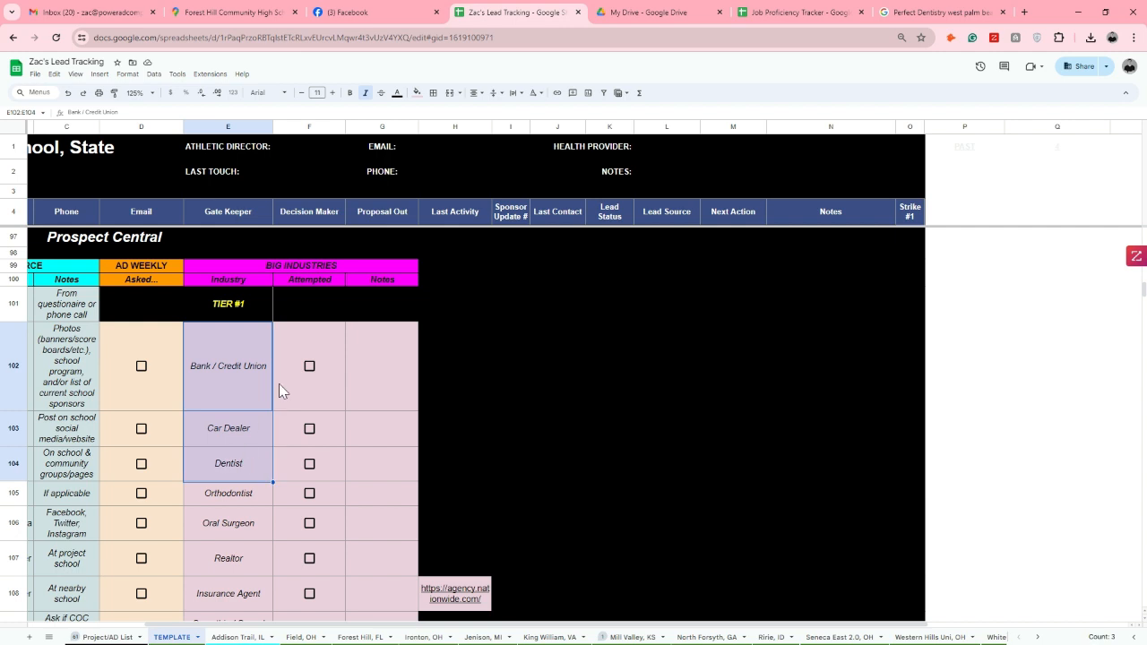
left_click(310, 368)
left_click(309, 428)
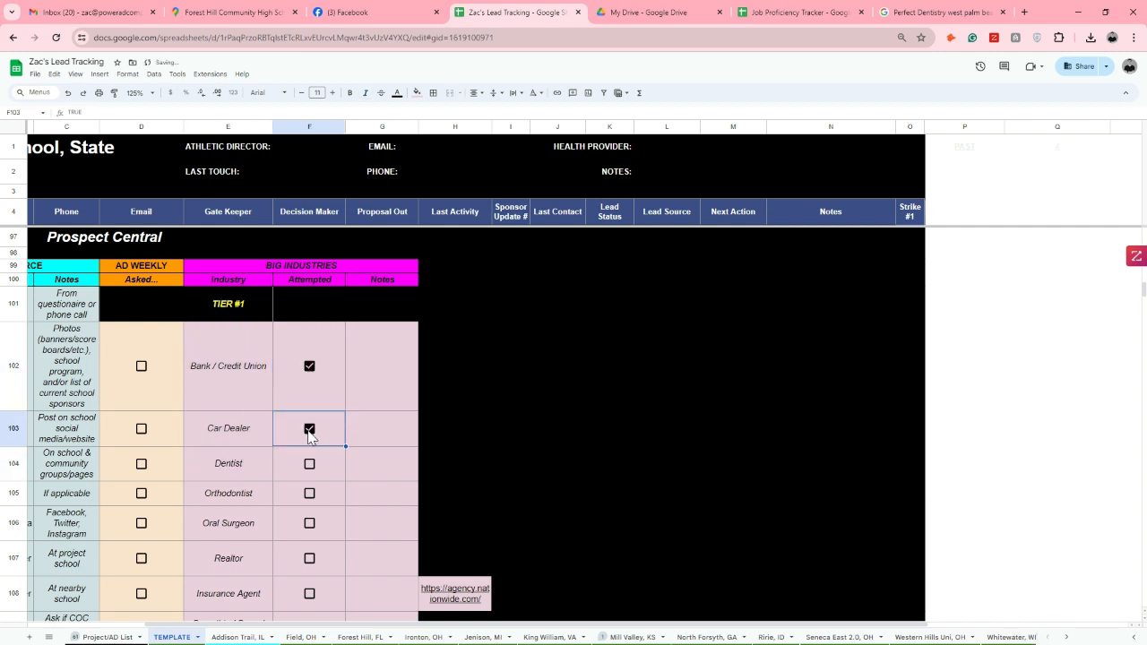
left_click(310, 464)
left_click(309, 493)
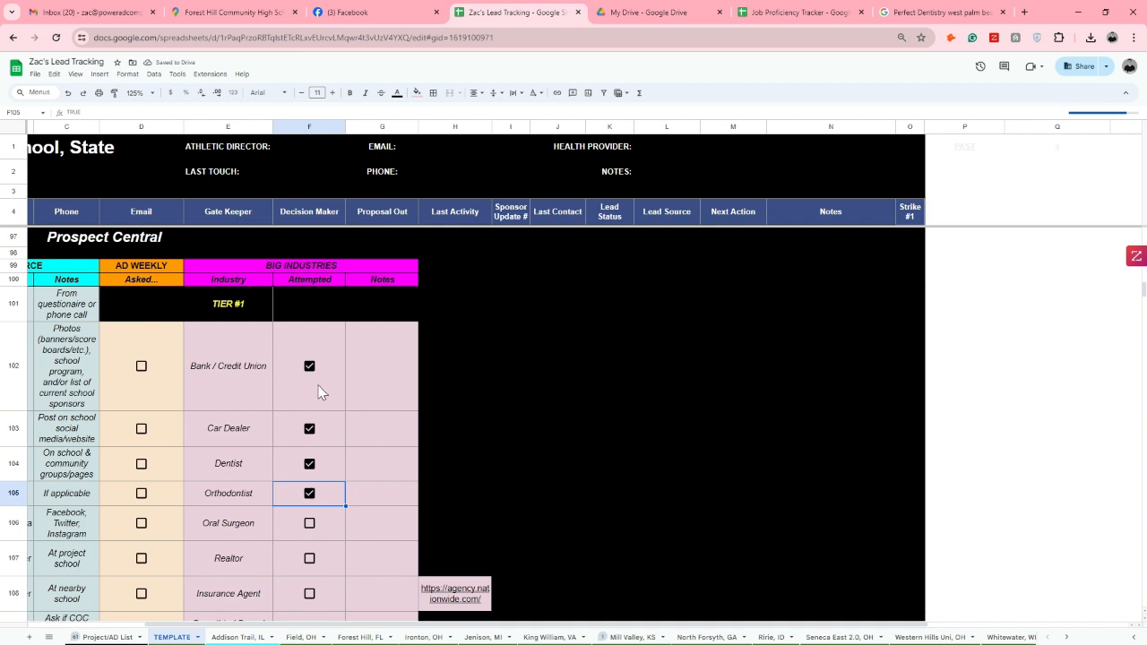
Clear the Attempted checkboxes for Bank / Credit Union, Car Dealer, Dentist and Orthodontist
left_click(309, 368)
left_click(309, 430)
left_click(310, 463)
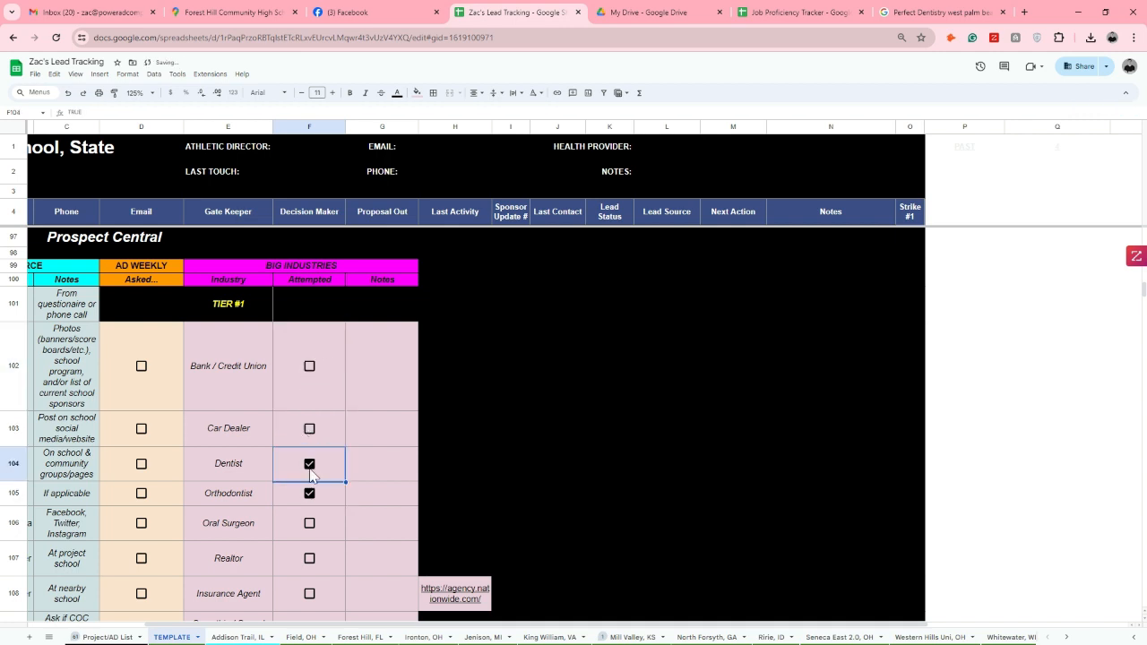
left_click(312, 492)
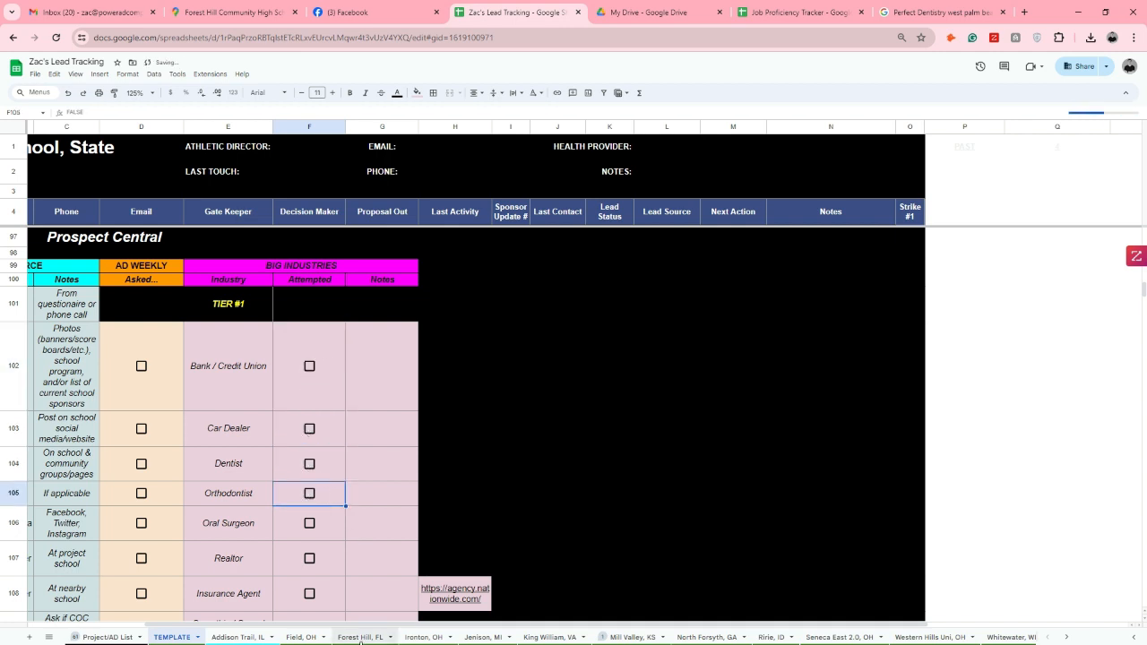
Return to the first open Dentist row in the Forest Hill, FL sheet, and search Google Maps for dentists near the high school
left_click(361, 637)
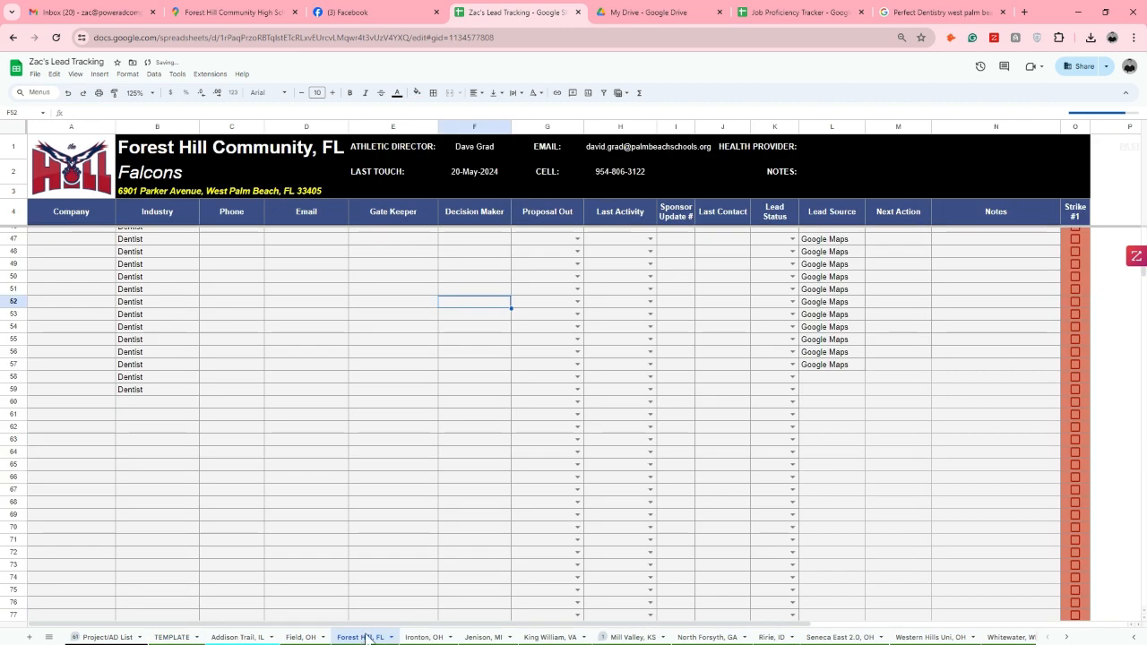
left_click(155, 243)
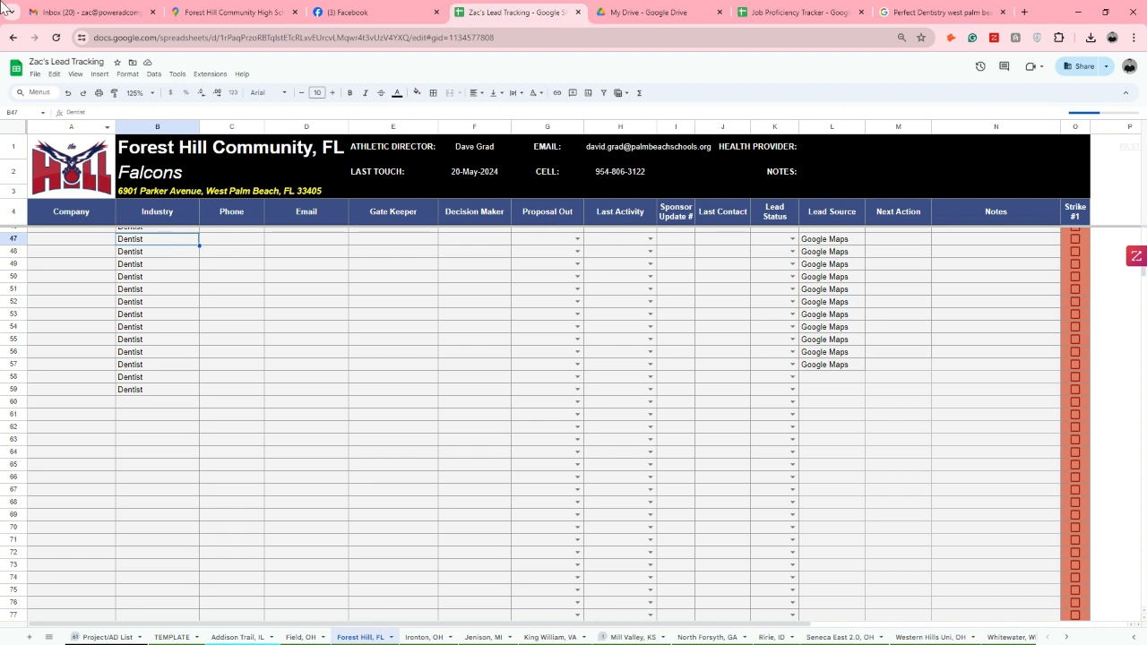
left_click(240, 10)
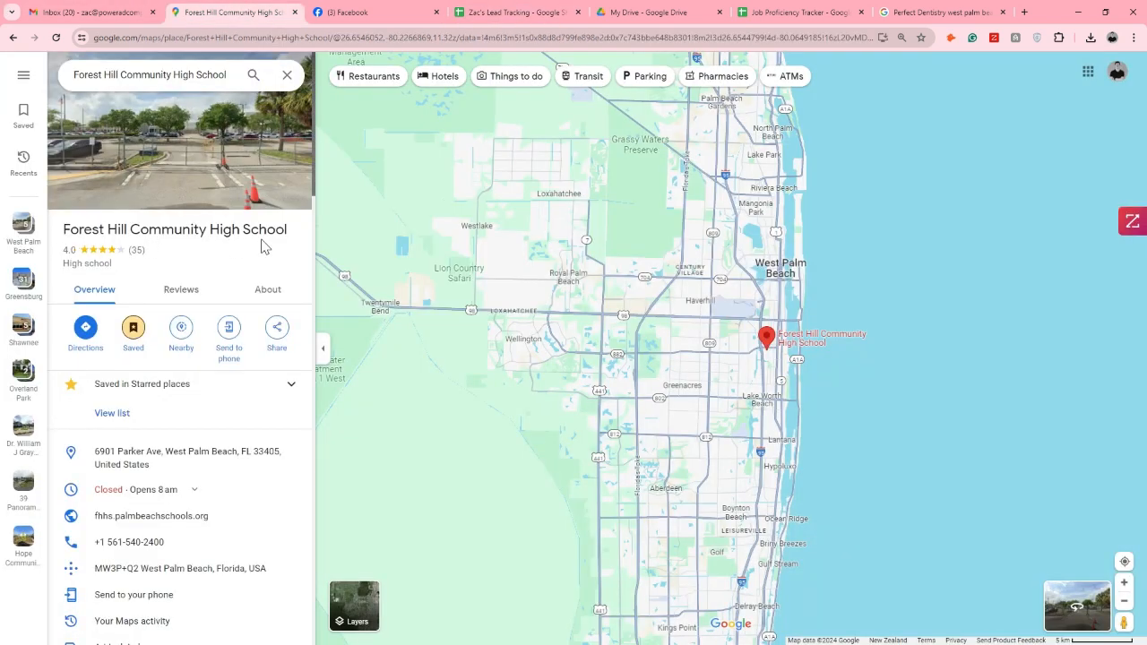
left_click(178, 333)
type("dentist")
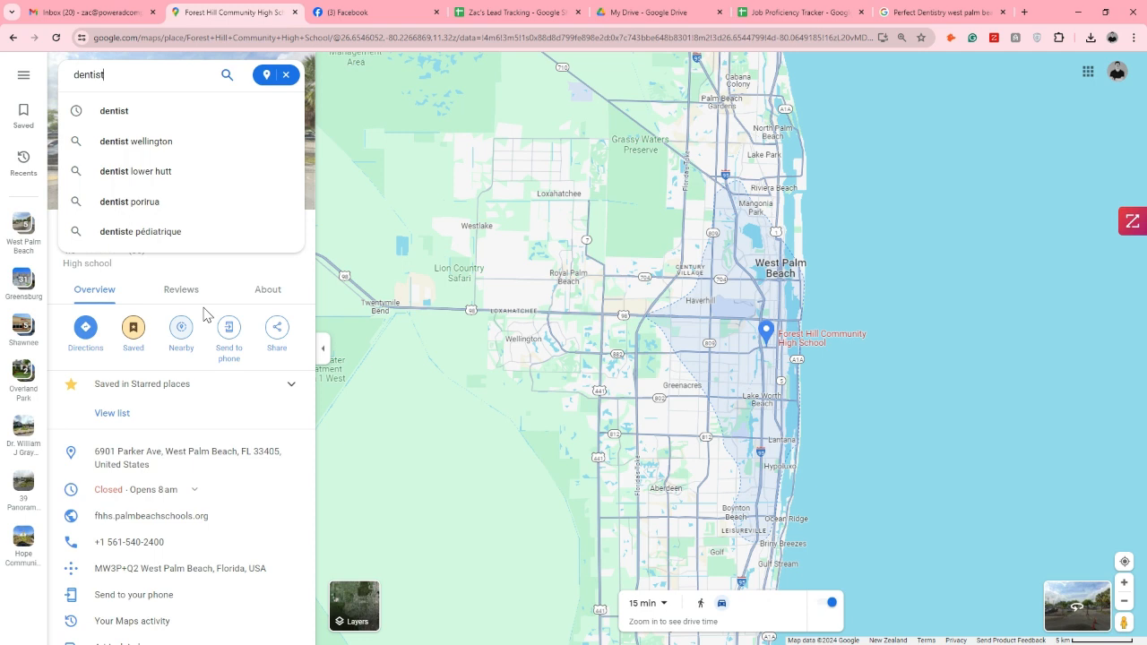
key("Return")
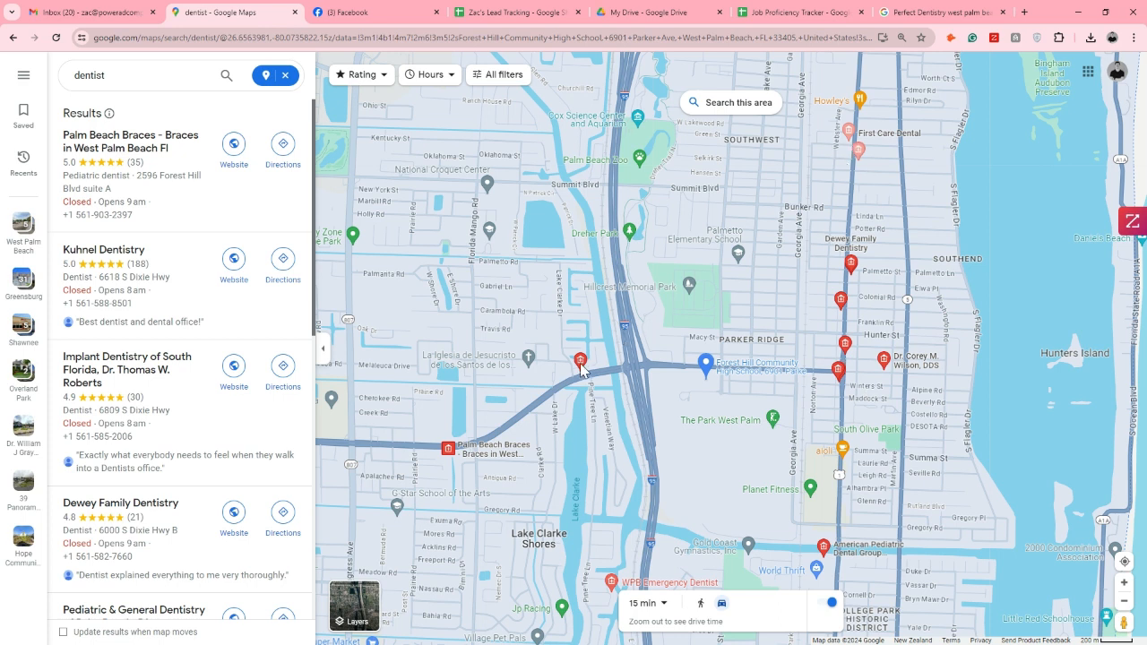
Open the First Care Dental listing from the dentist markers around the school
scroll(856, 249, "down", 3)
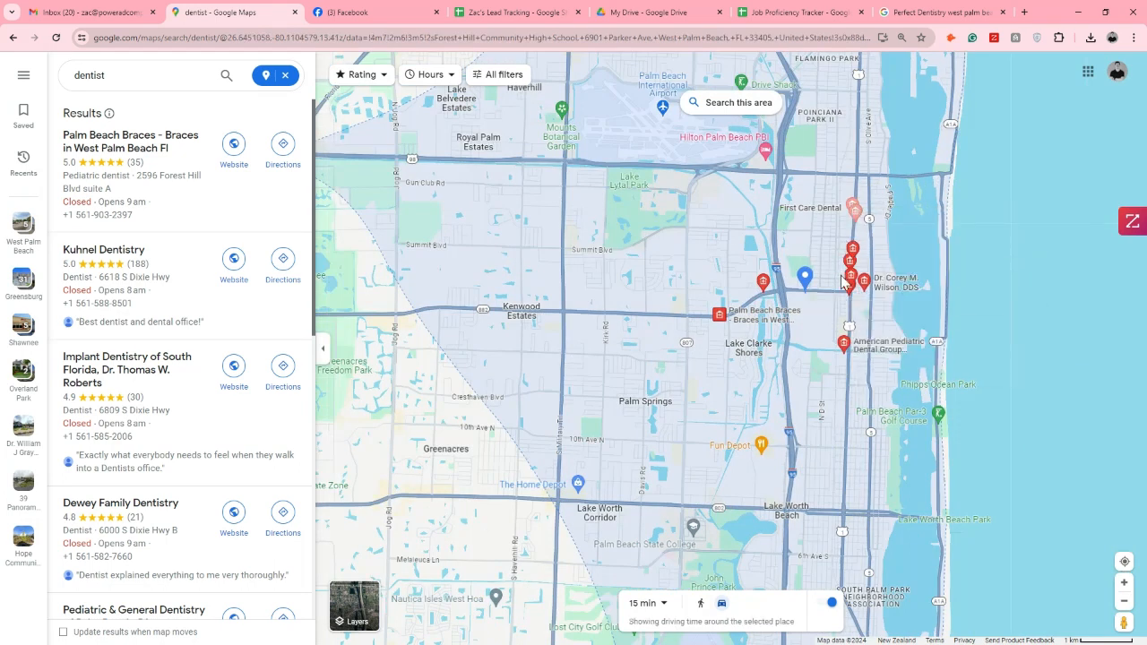
mouse_move(751, 316)
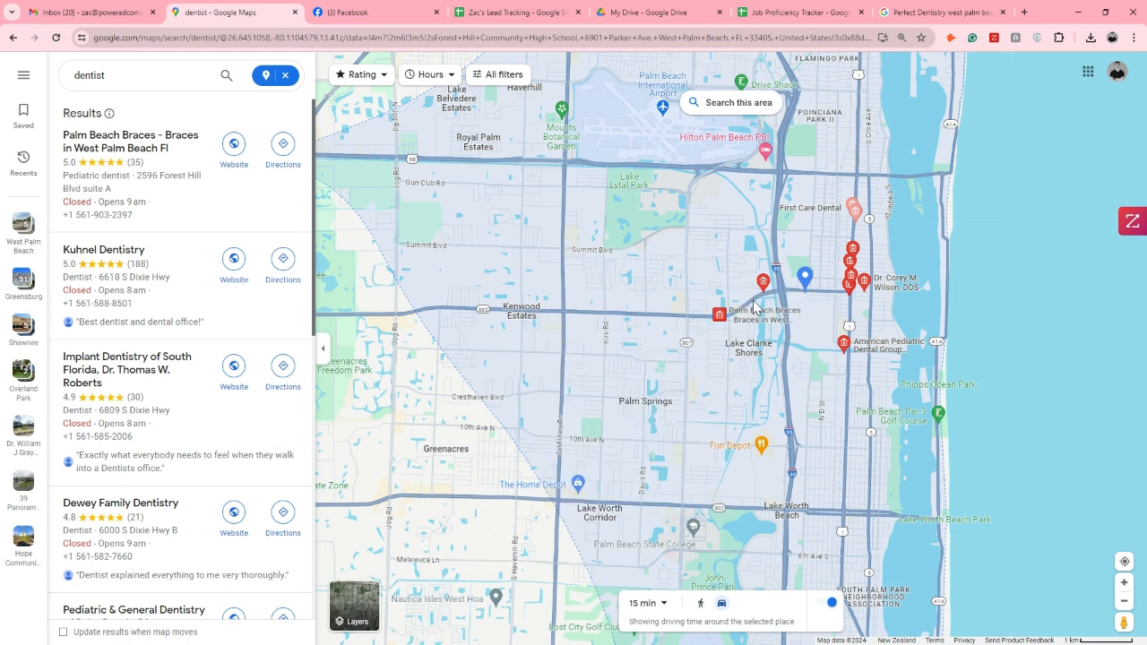
scroll(794, 266, "up", 2)
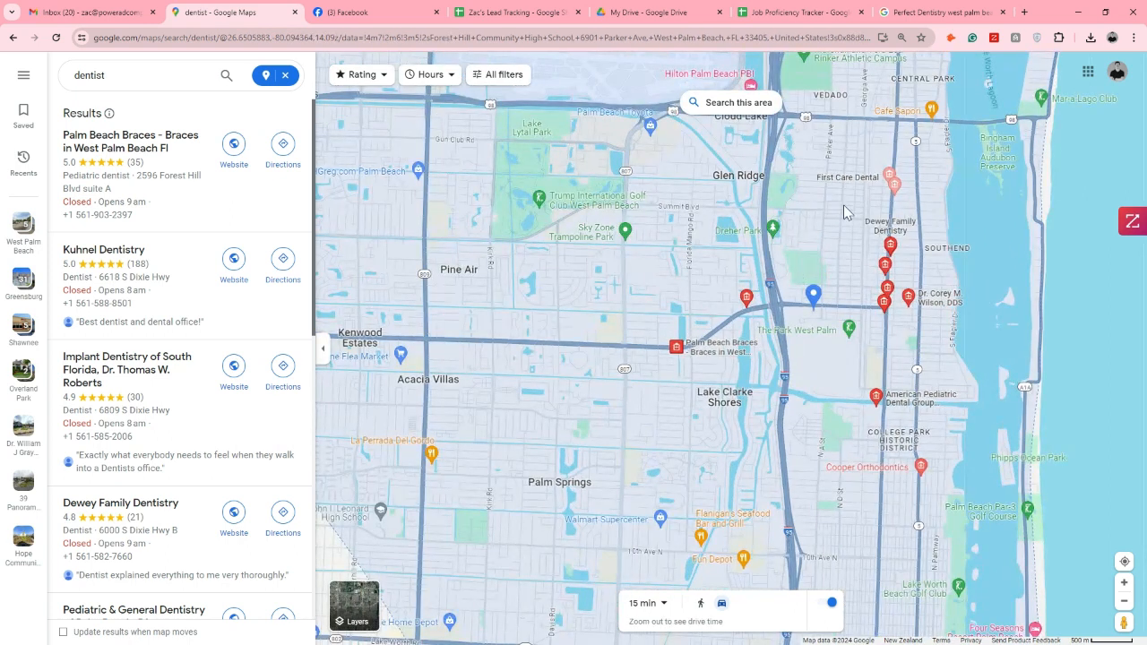
left_click(890, 177)
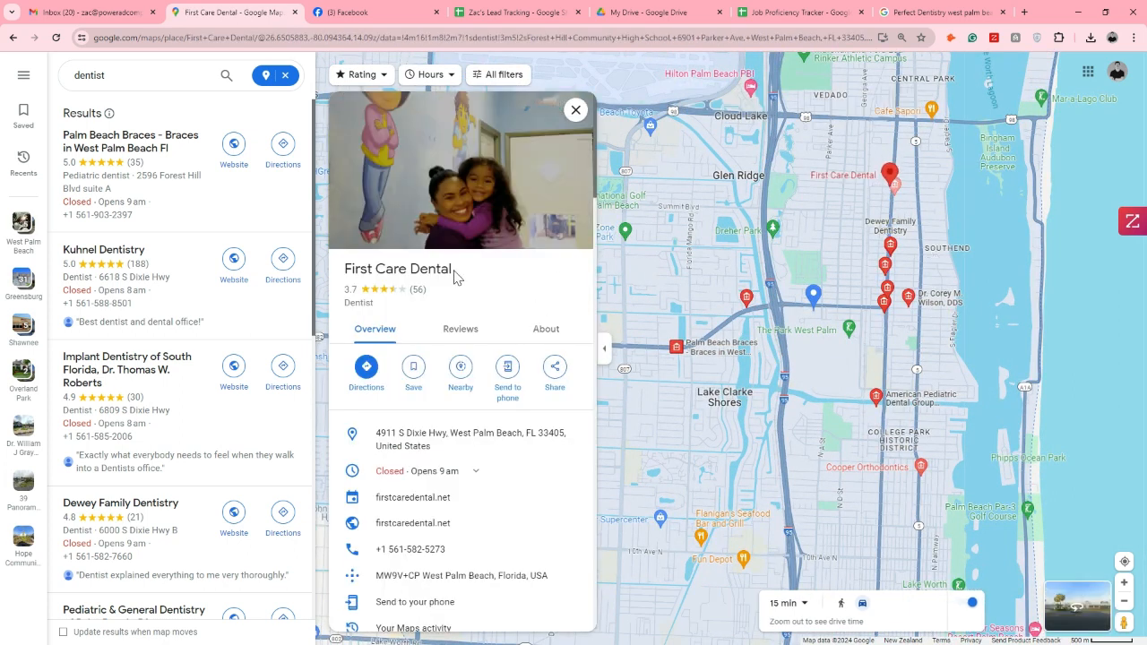
Open First Care Dental's website from its map listing and copy the business name into Company cell A47 of the Forest Hill, FL sheet
left_click_drag(455, 272, 345, 268)
key("ctrl+c")
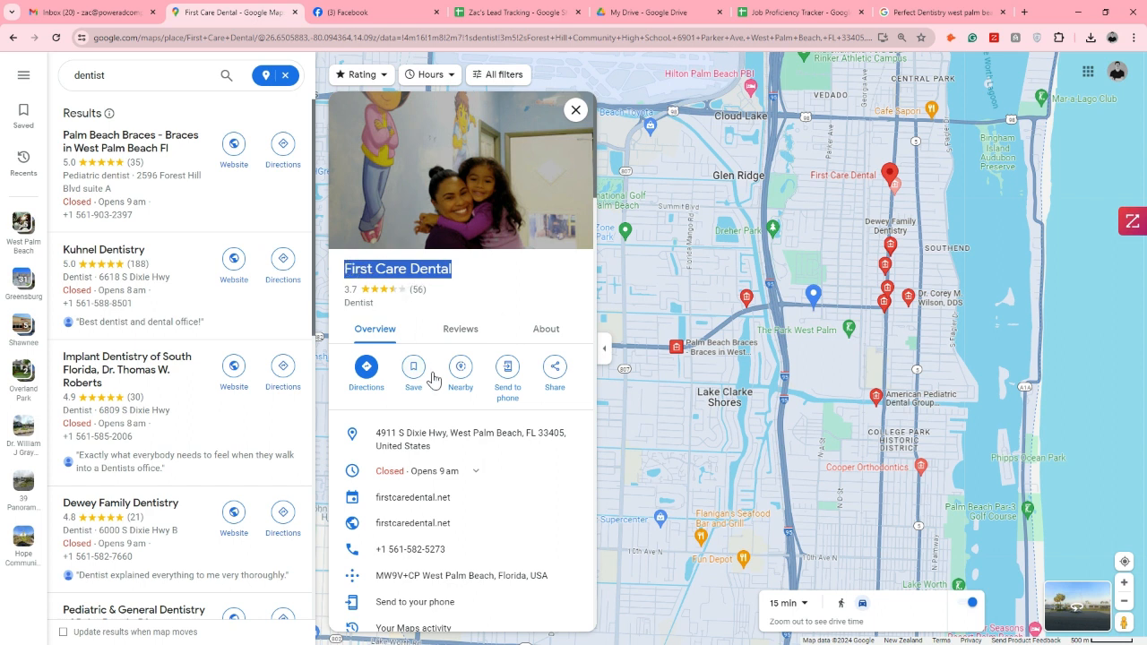
left_click(426, 527)
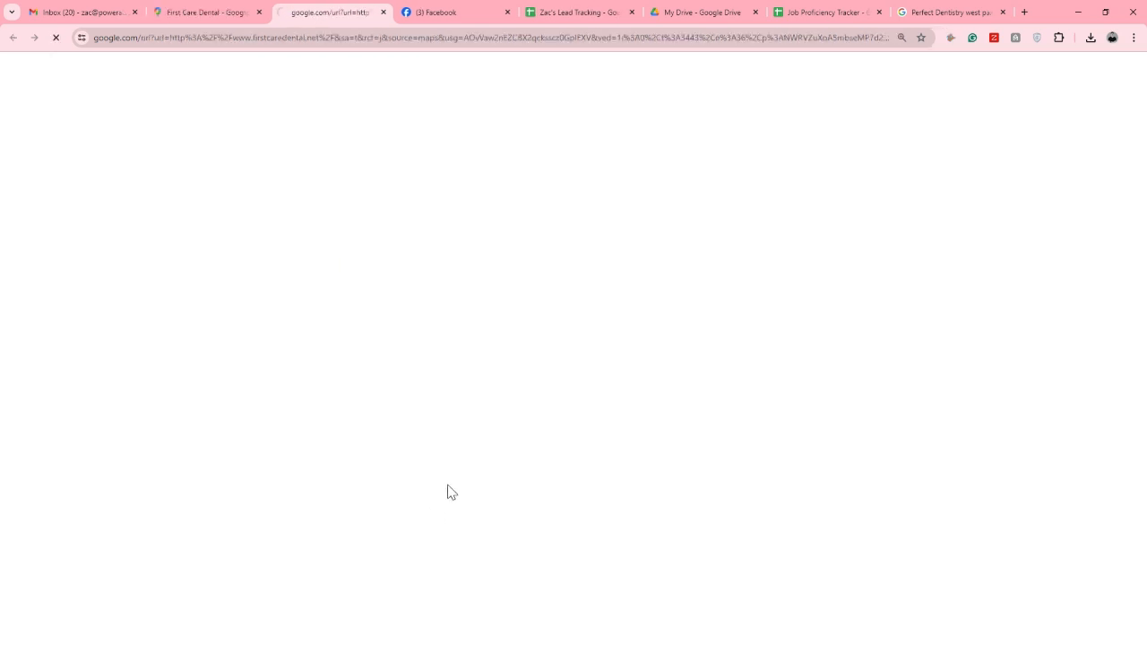
left_click(574, 11)
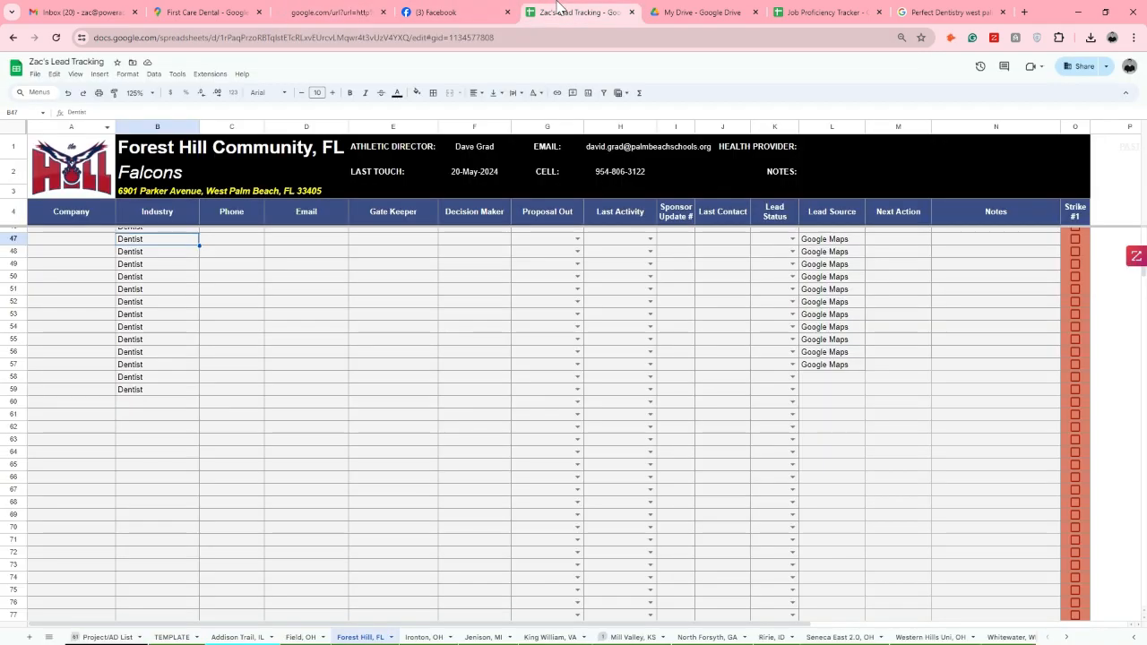
left_click(89, 240)
key("ctrl+v")
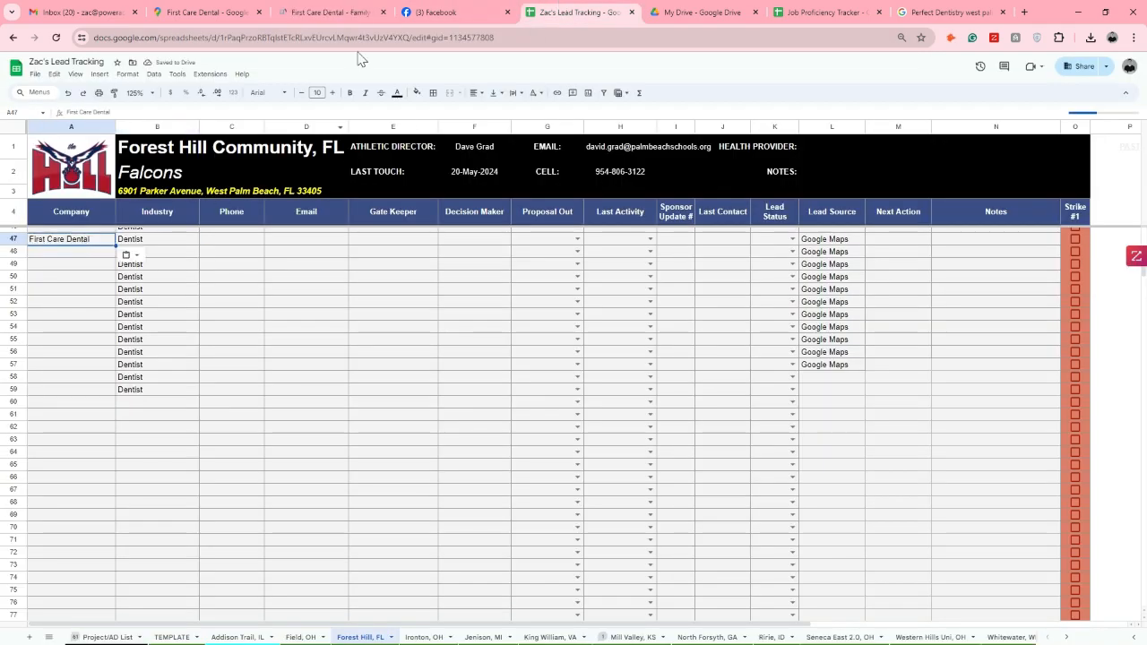
Try to copy the address behind First Care Dental's website email link into Email cell D47, and undo the wrong paste
left_click(341, 9)
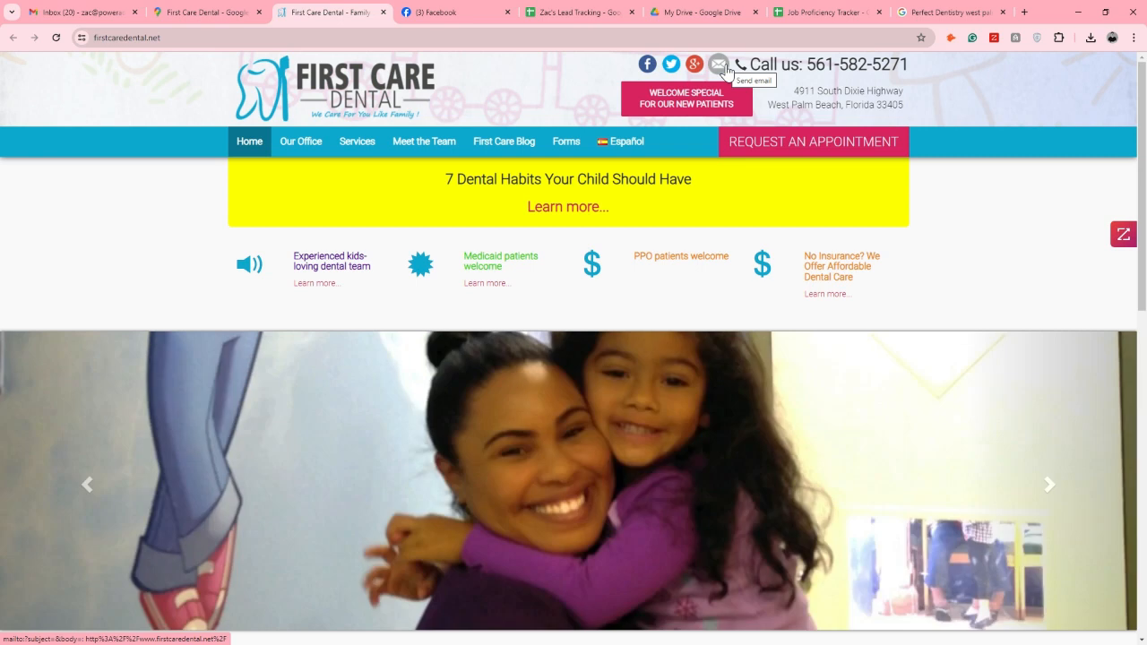
right_click(728, 72)
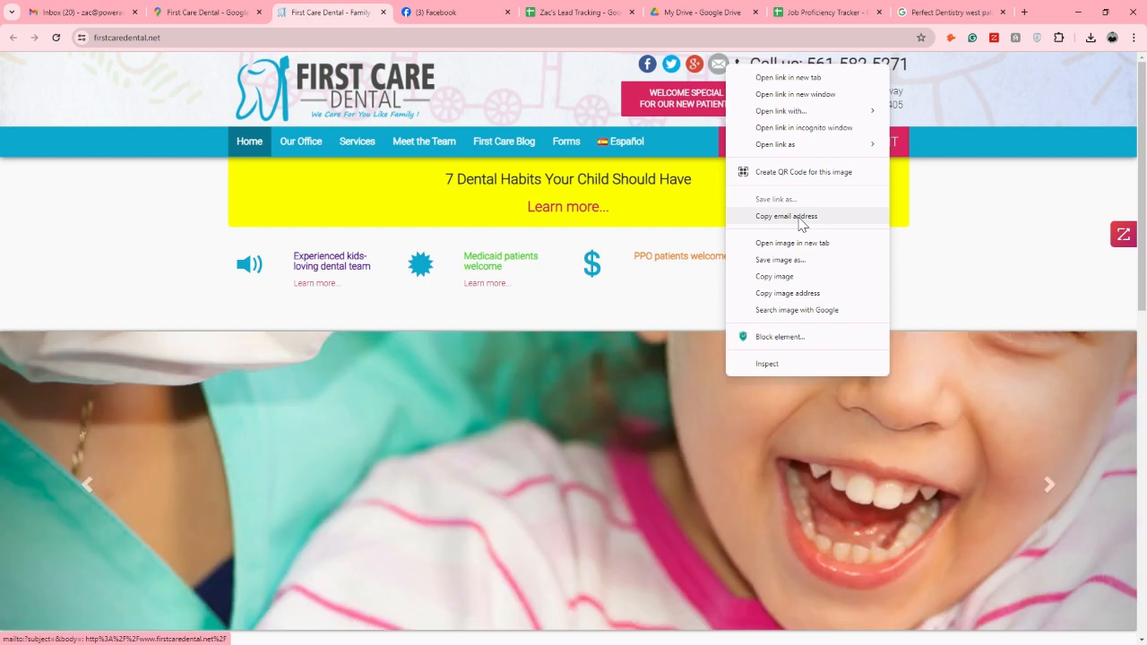
left_click(800, 222)
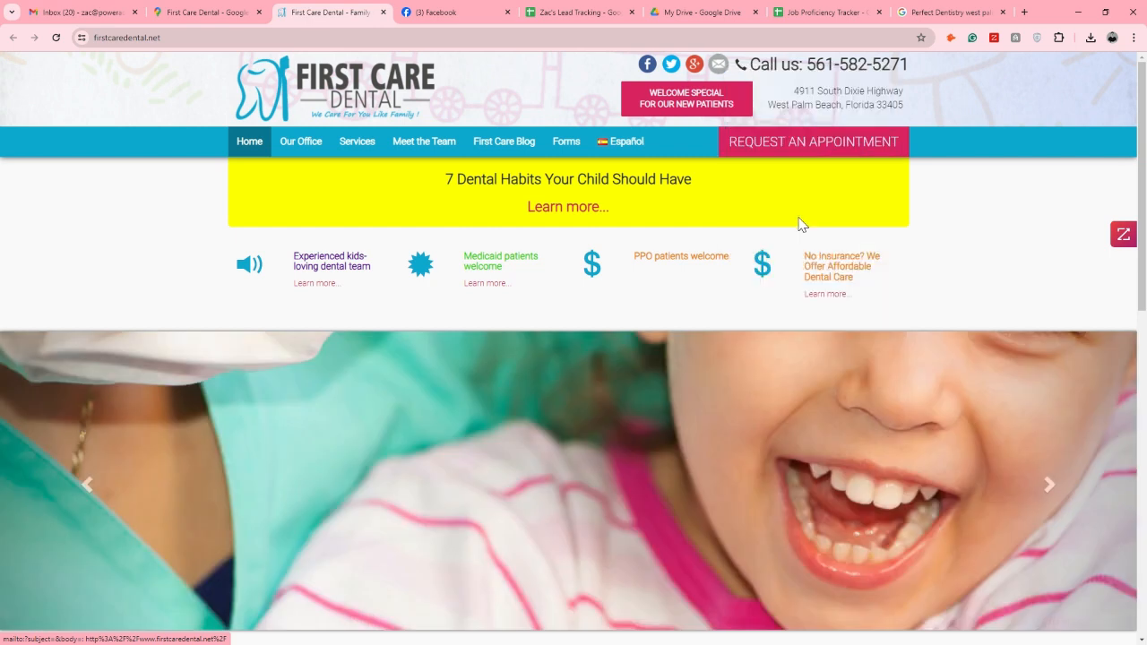
left_click(574, 12)
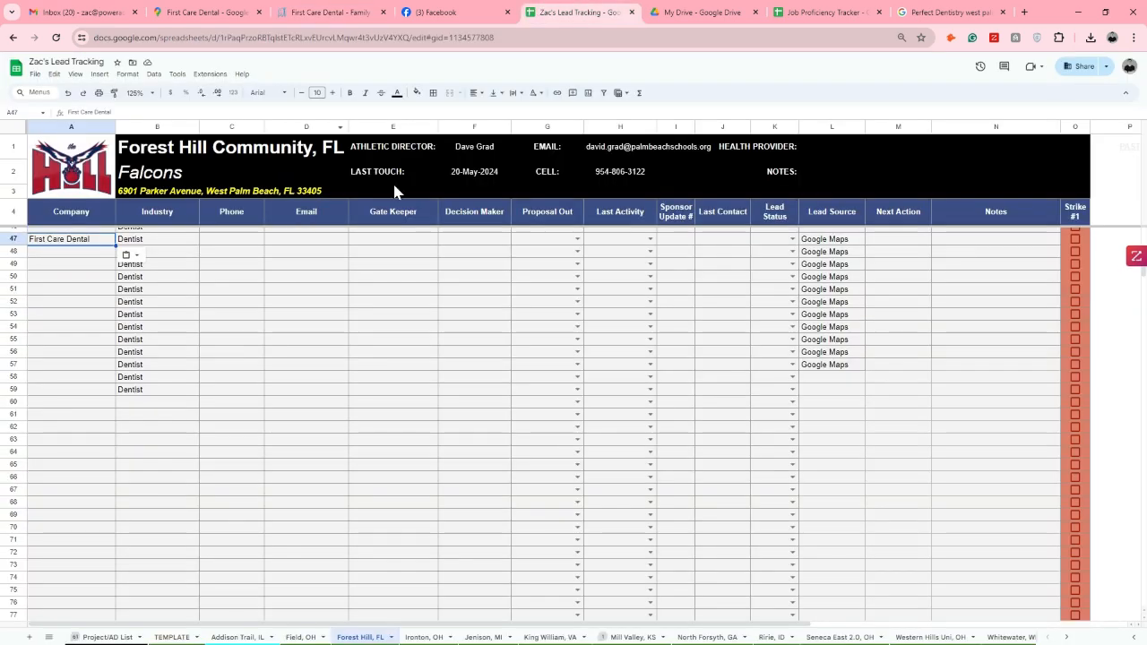
left_click(323, 239)
key("ctrl+v")
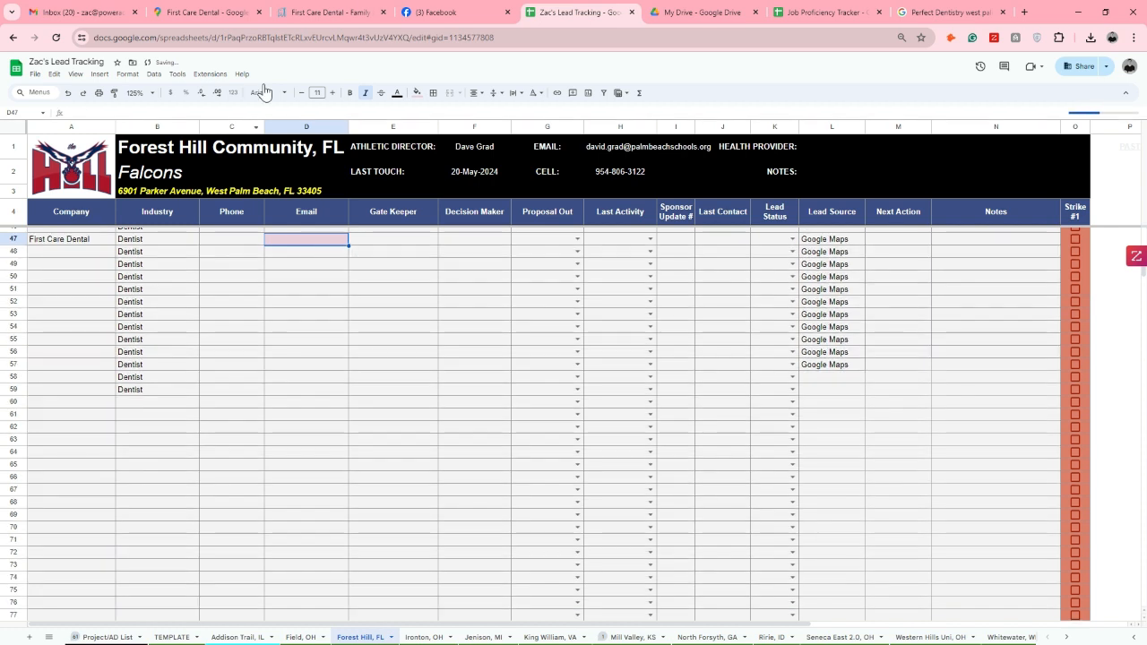
left_click(336, 13)
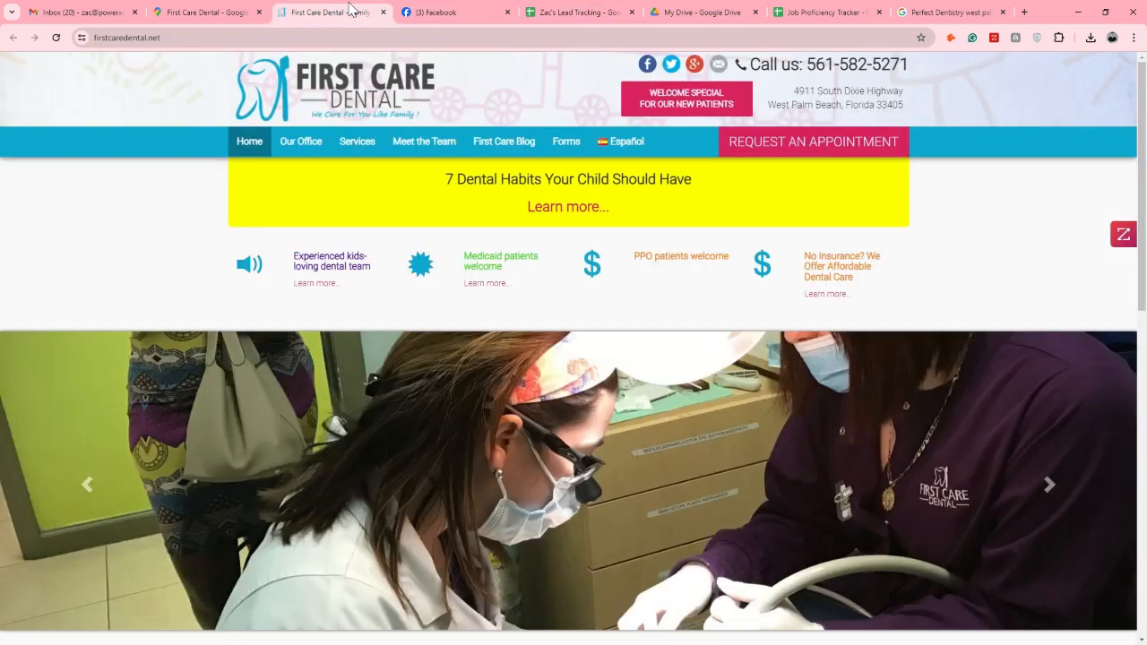
right_click(720, 65)
left_click(762, 215)
left_click(578, 12)
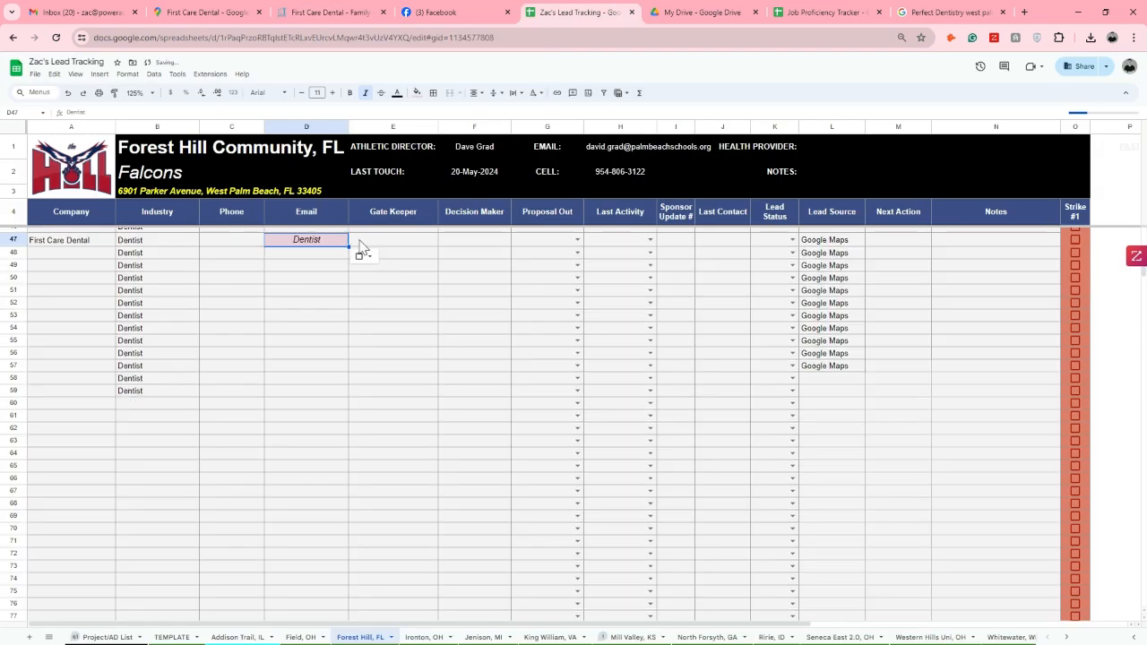
left_click(336, 256)
key("ctrl+z")
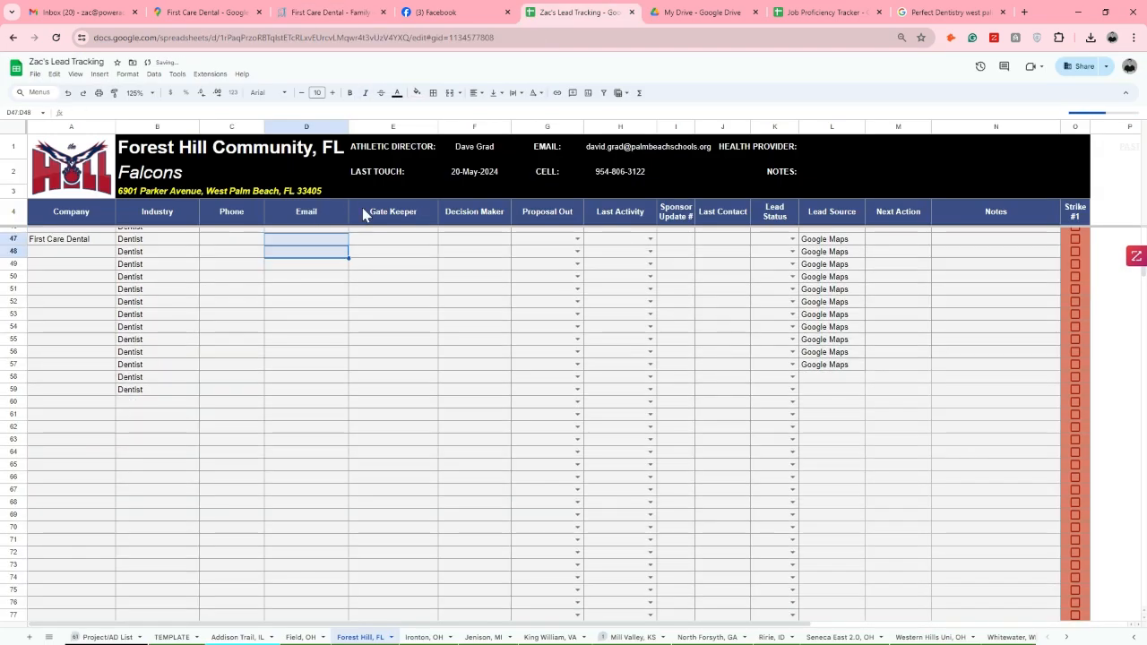
Copy the contact email from the footer of First Care Dental's website into Email cell D47 of the Forest Hill, FL sheet
left_click(339, 13)
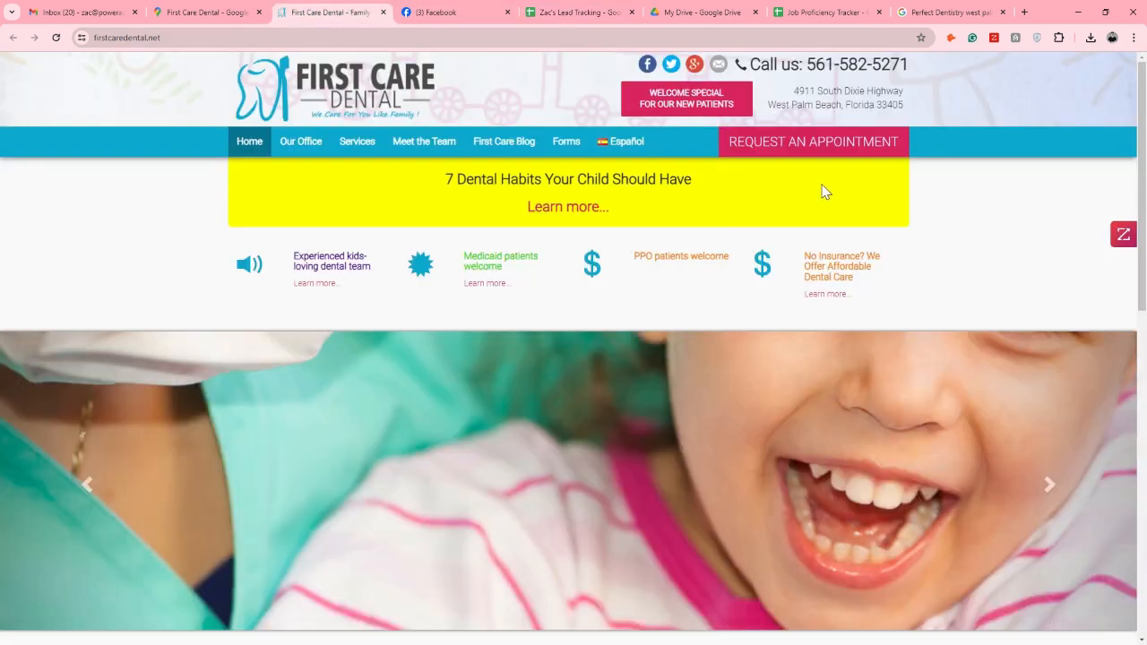
scroll(834, 192, "down", 15)
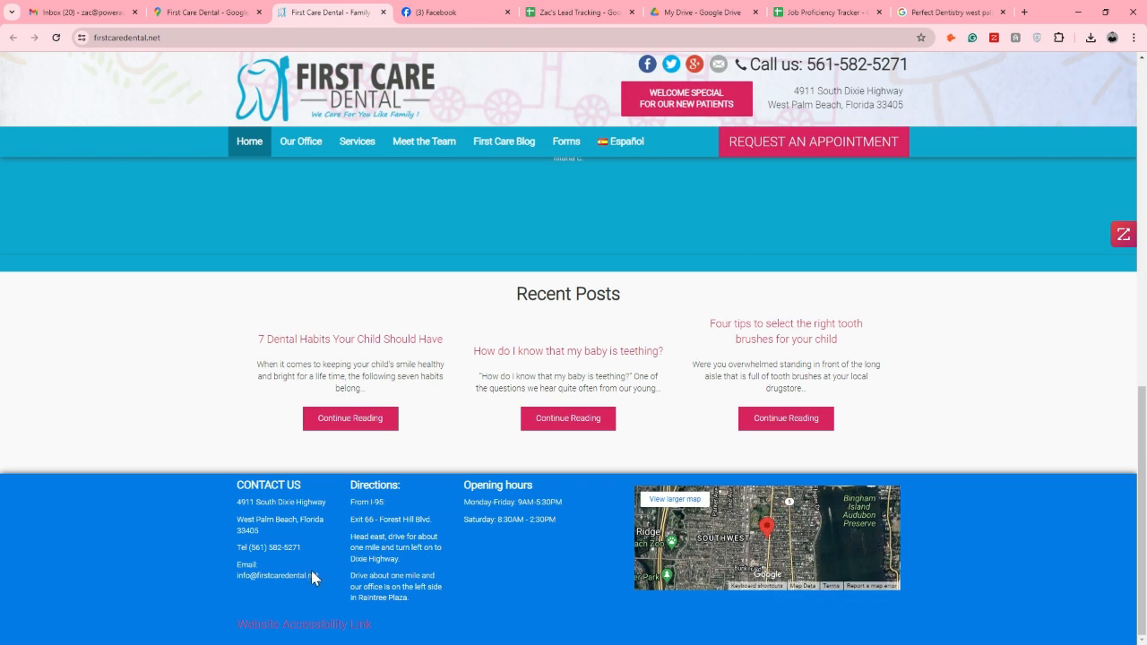
left_click_drag(320, 582, 241, 563)
left_click(582, 13)
left_click(320, 241)
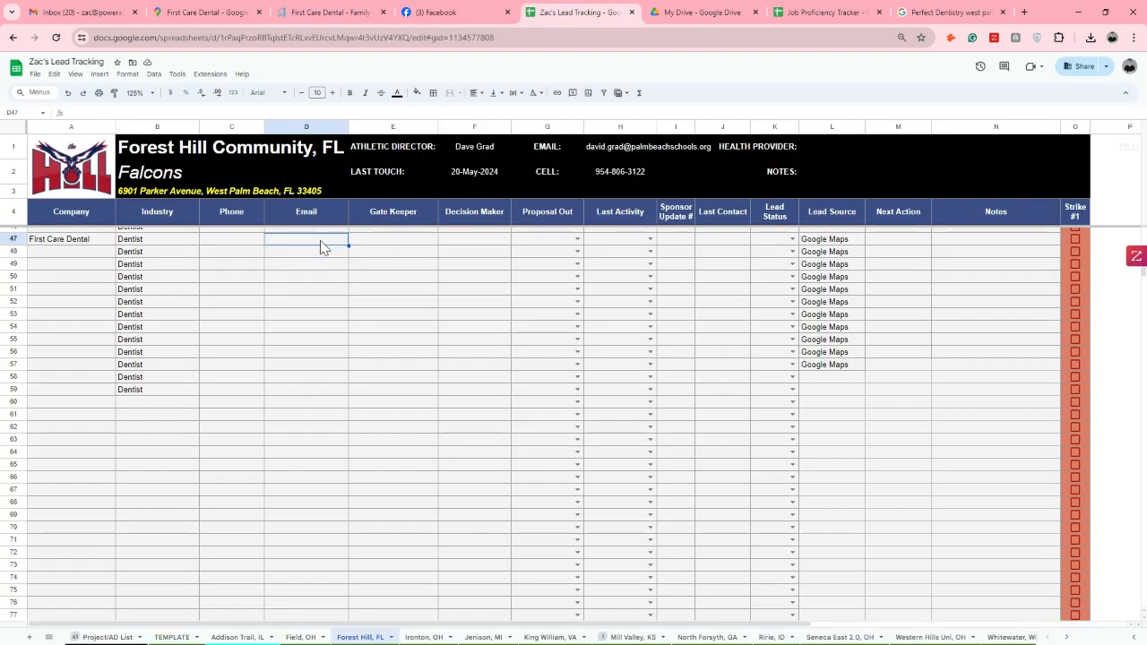
key("ctrl+v")
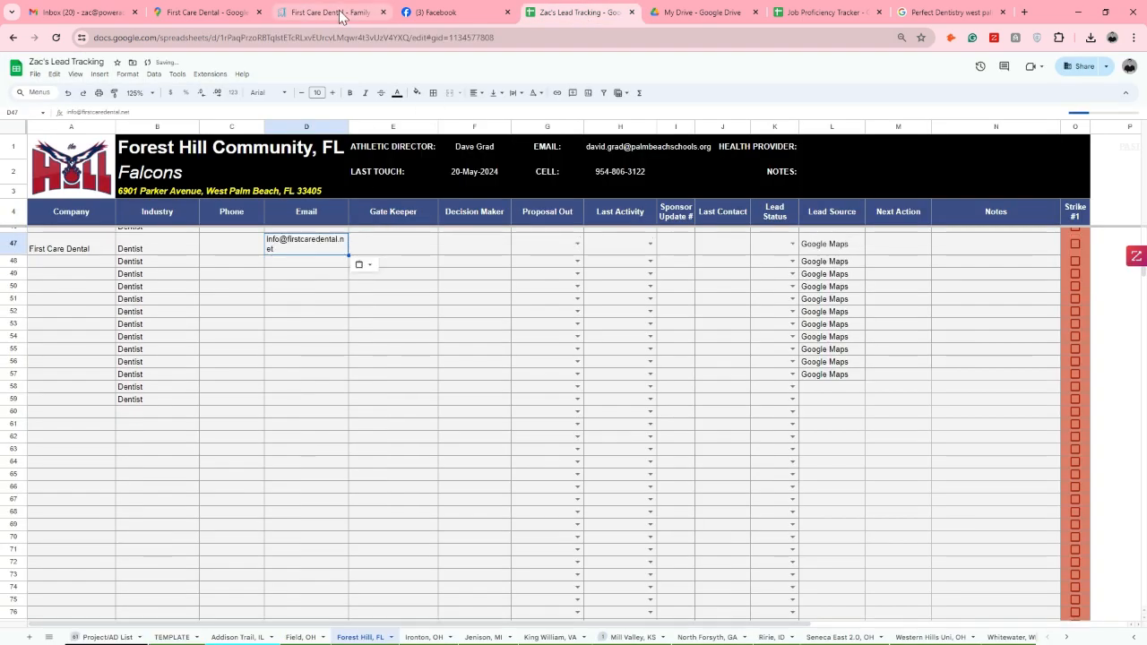
Open the Meet the Team page on First Care Dental's website and review the dentists' profiles for a decision maker
left_click(345, 13)
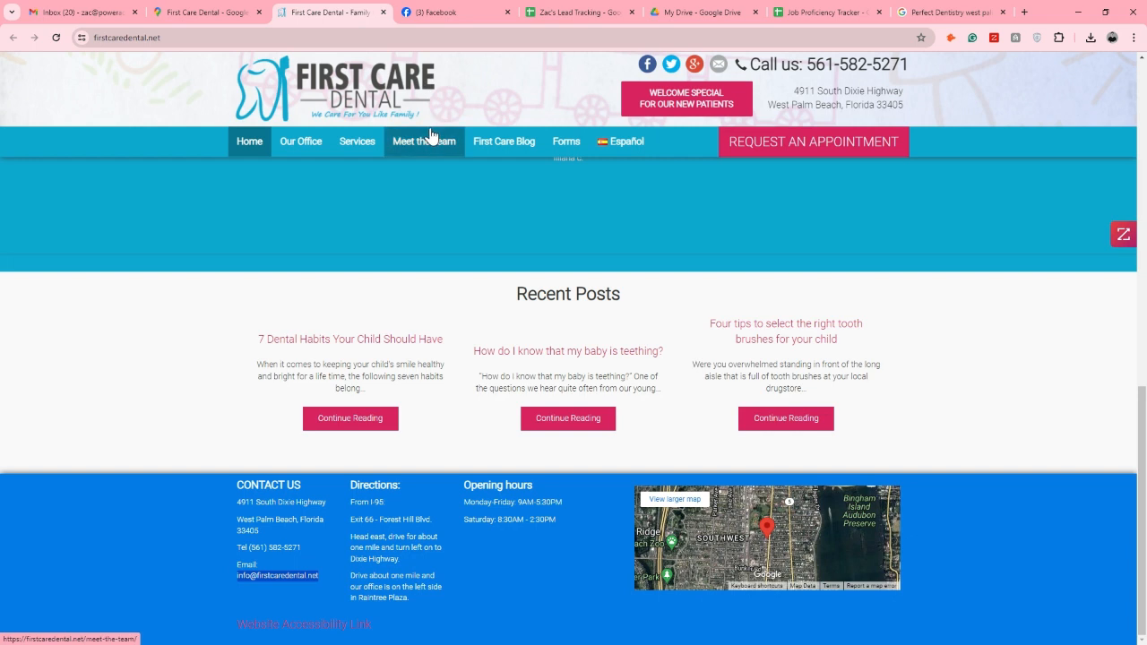
left_click(573, 13)
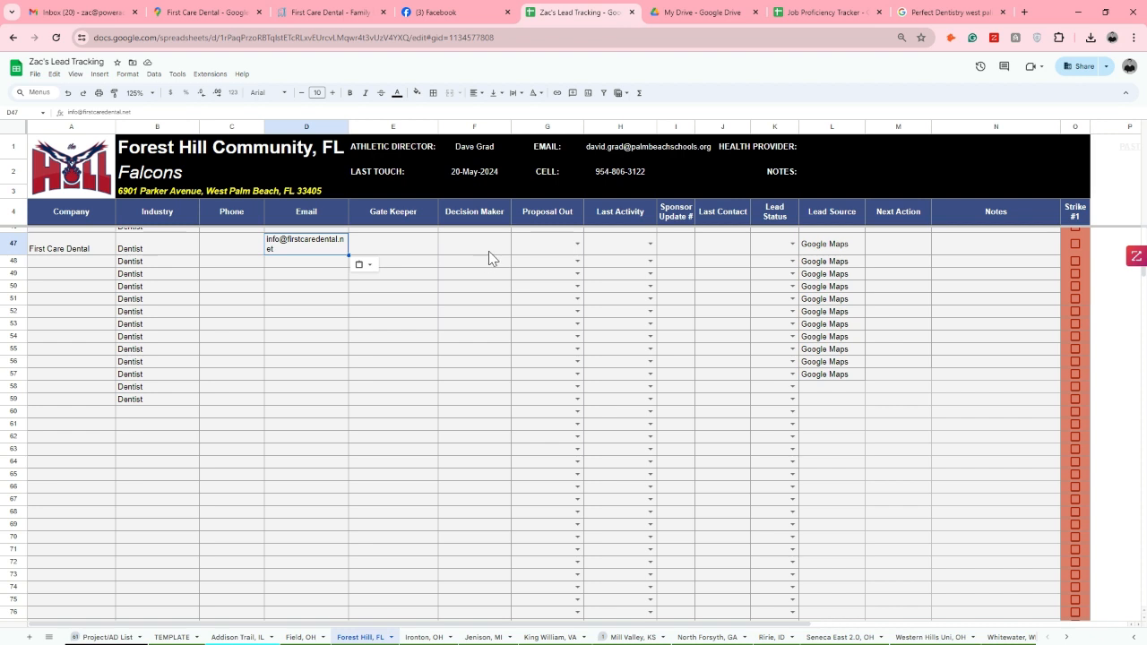
left_click(325, 9)
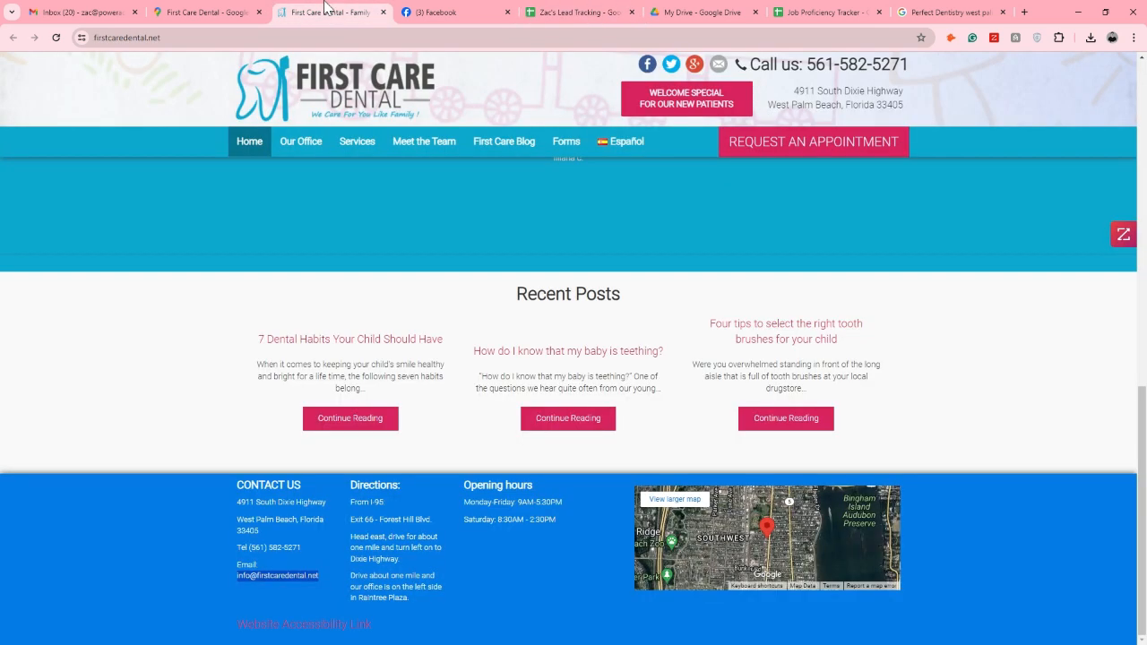
left_click(432, 154)
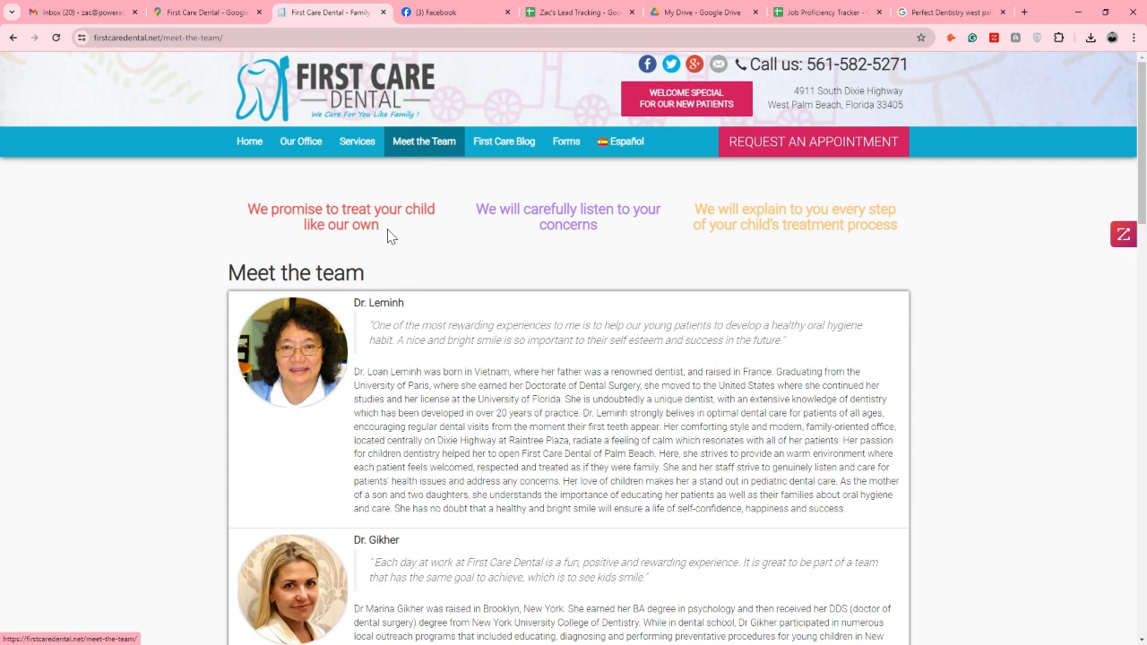
scroll(310, 294, "down", 2)
scroll(307, 246, "down", 6)
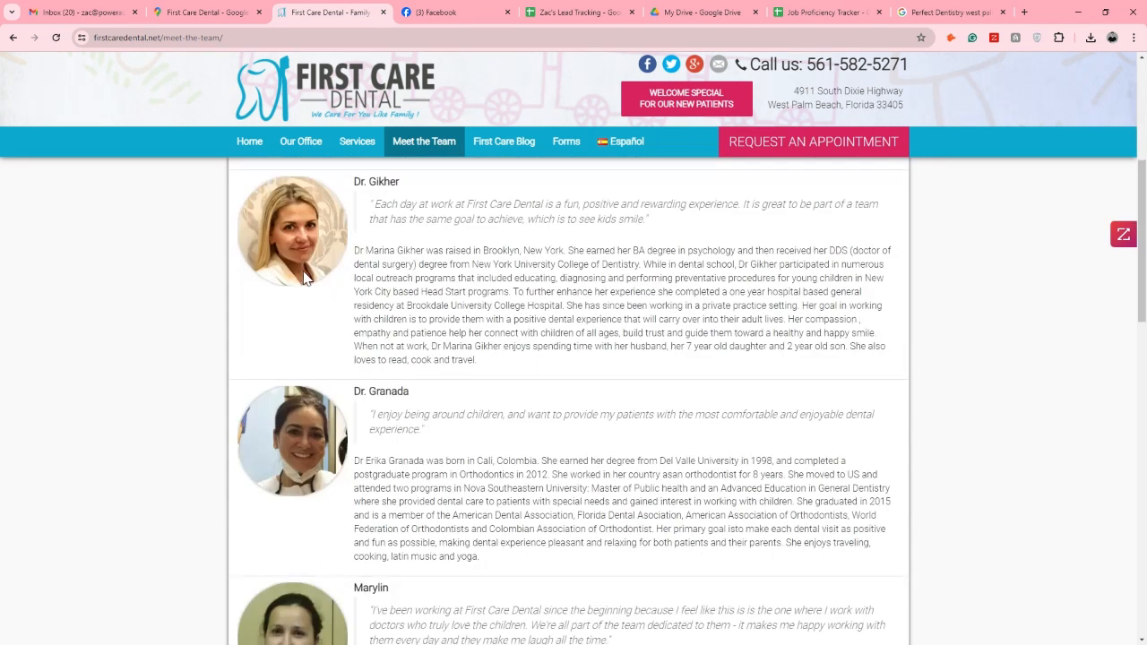
scroll(657, 367, "up", 4)
scroll(657, 368, "up", 3)
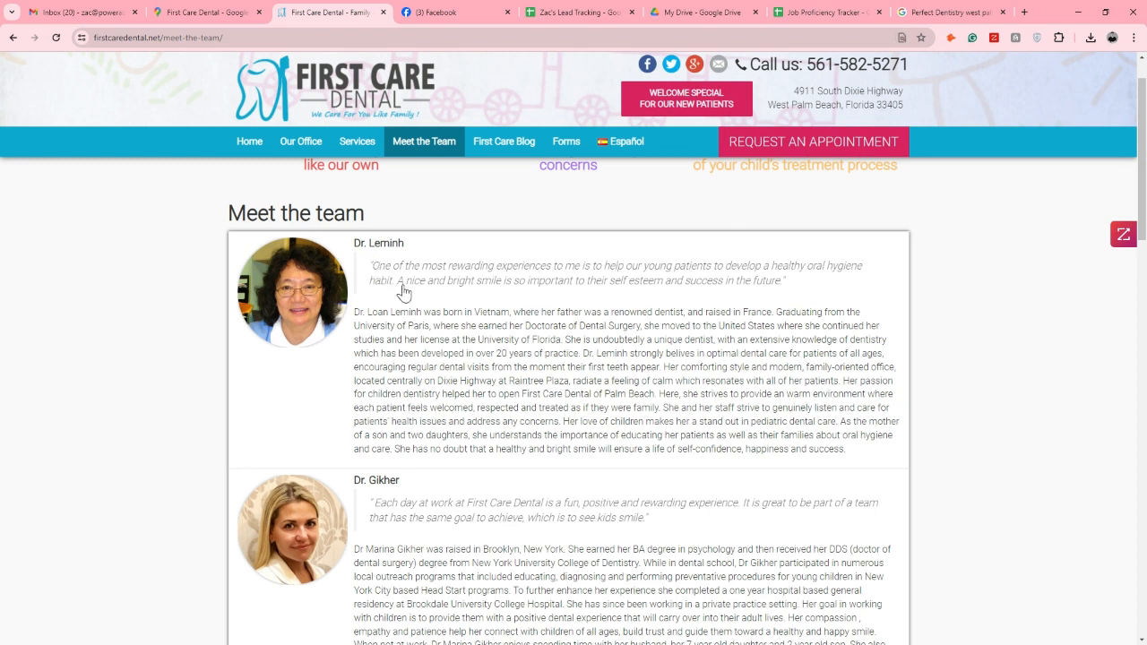
Search the Meet the Team page for "owner" and "office mana", and clear the search text
key("ctrl+f")
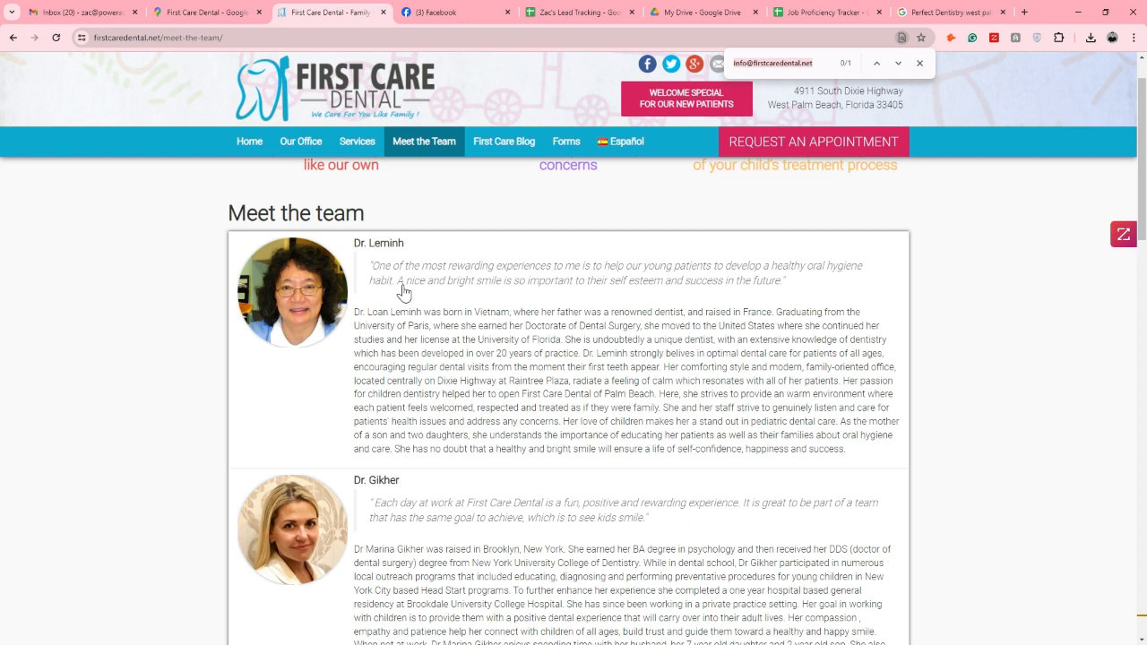
type("owner")
key("ctrl+a")
type("office mana")
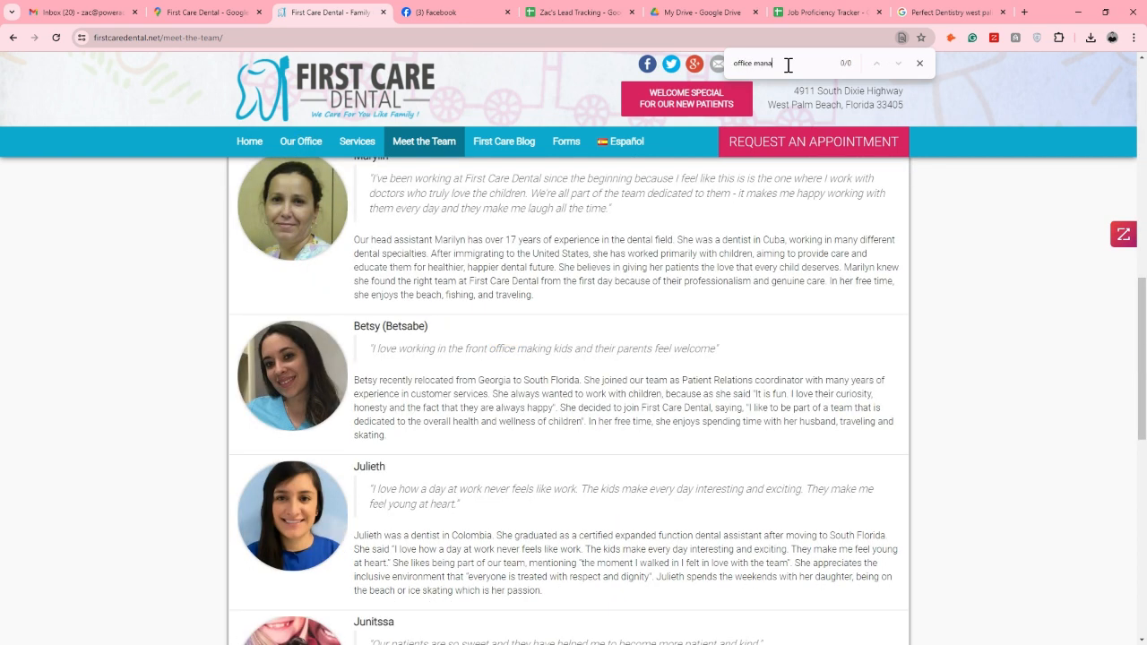
key("ctrl+a")
key("BackSpace")
List First Care Dental's employees in the Sales browser extension and check the staff profiles on the team page for a decision maker
left_click(1123, 234)
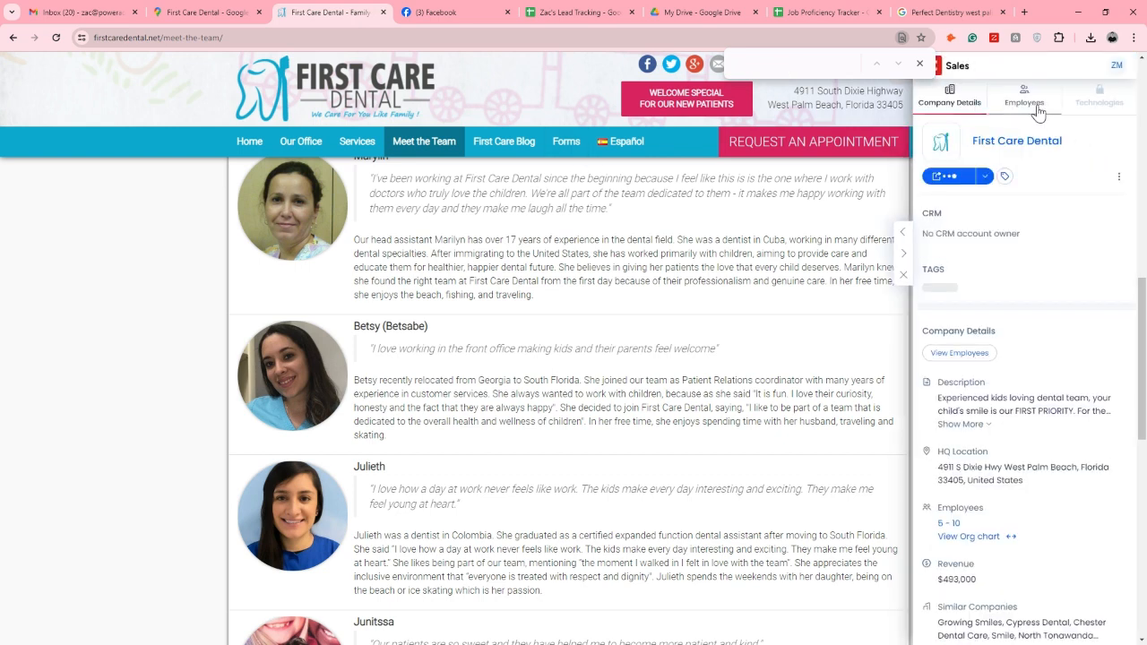
left_click(1037, 105)
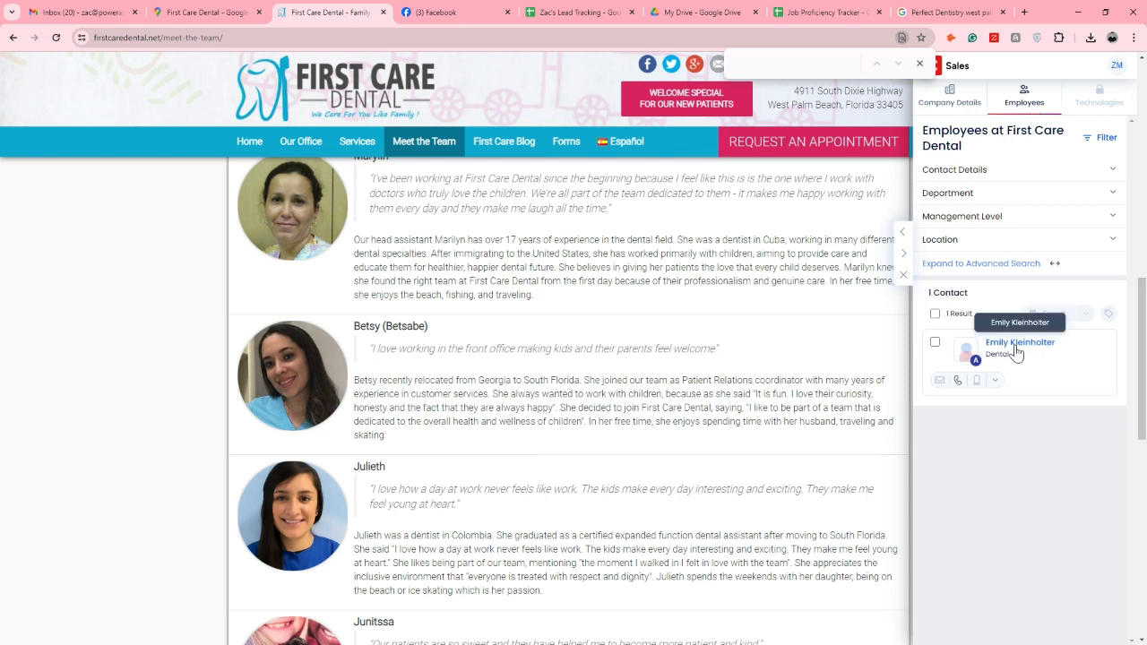
scroll(507, 291, "up", 4)
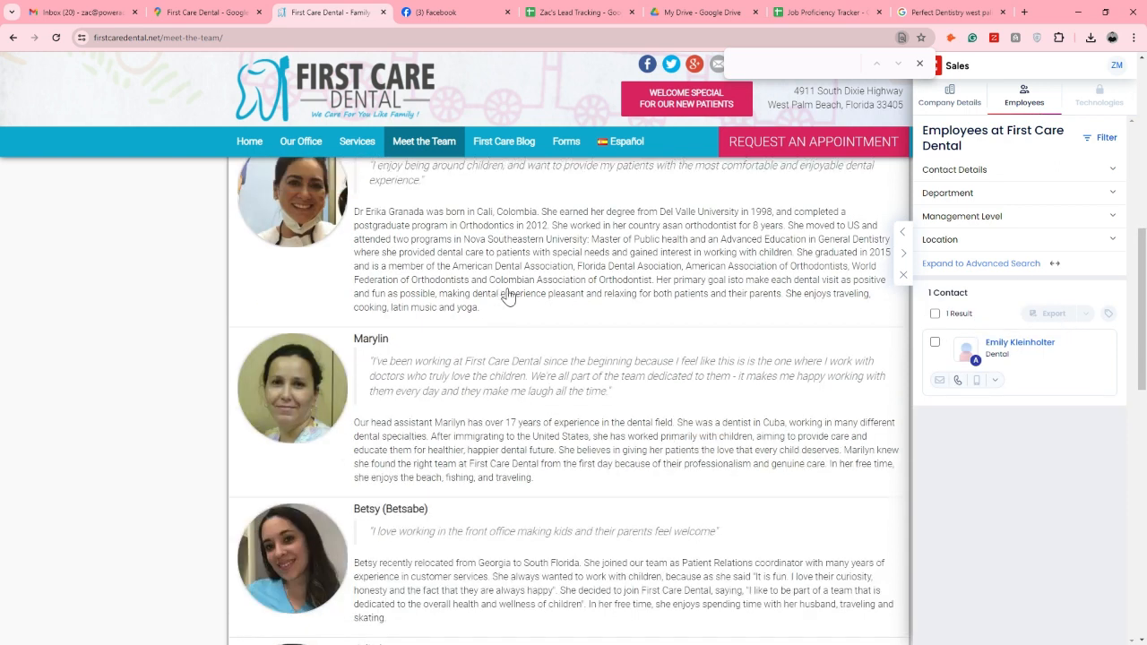
scroll(507, 296, "up", 3)
scroll(508, 296, "down", 10)
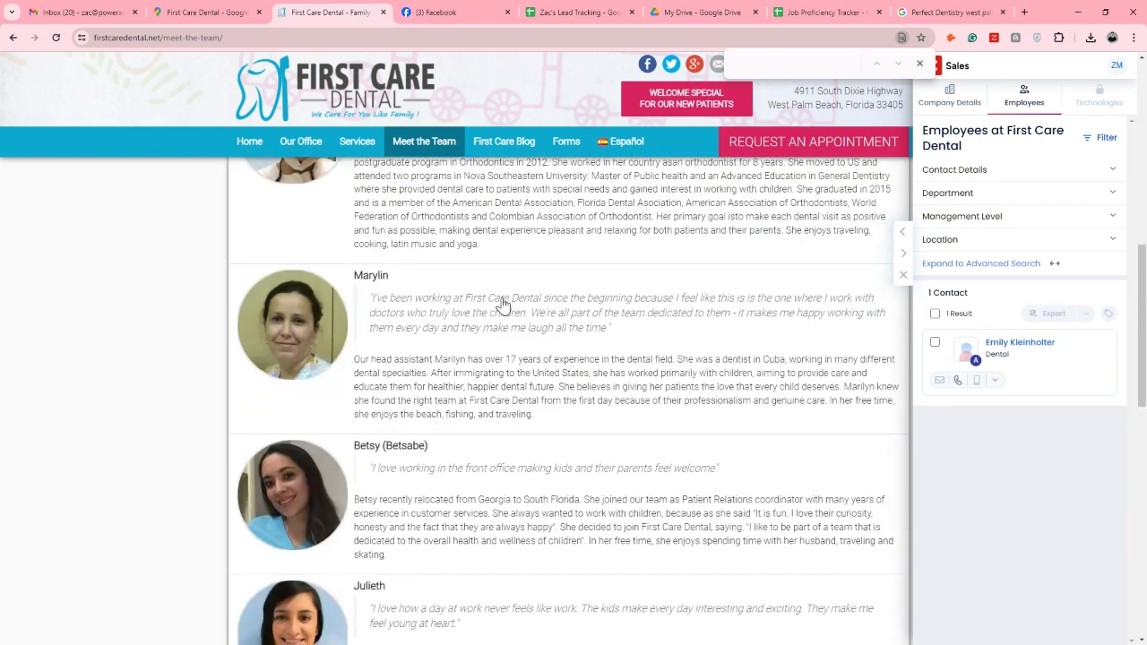
scroll(395, 323, "down", 3)
scroll(396, 323, "down", 3)
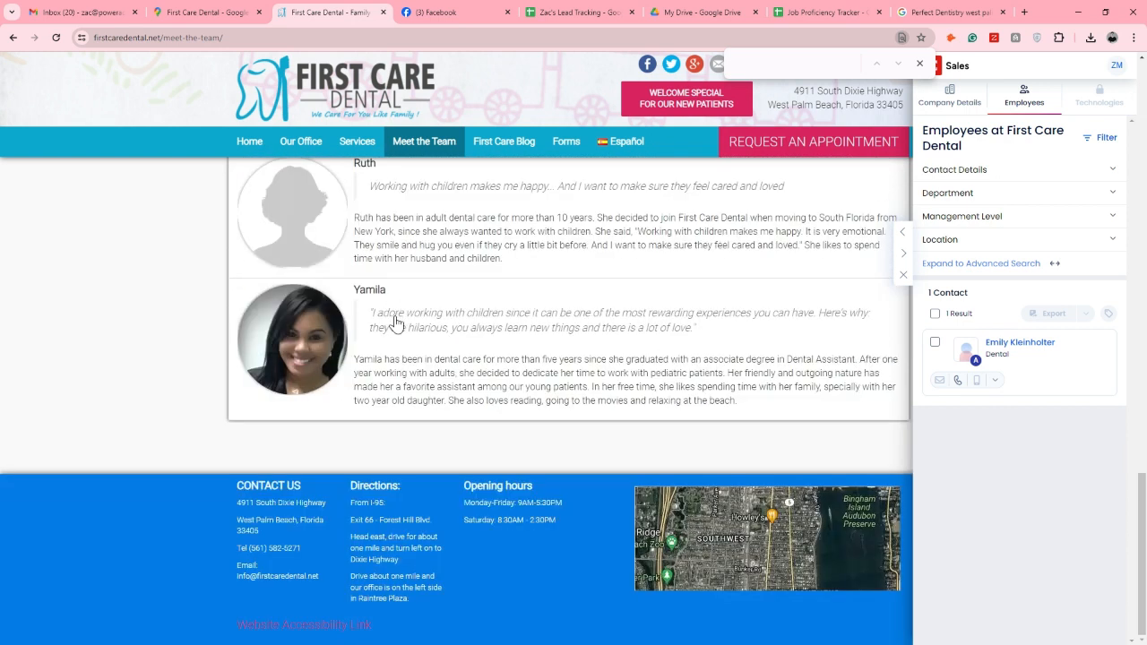
scroll(399, 322, "up", 10)
scroll(421, 334, "up", 2)
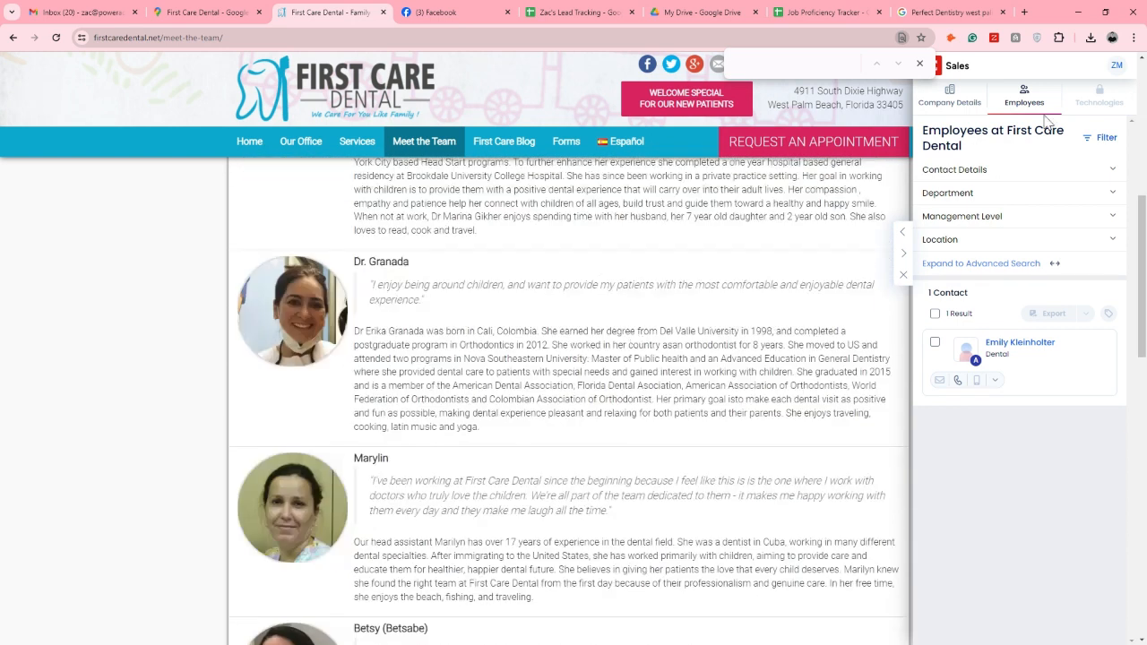
scroll(609, 291, "up", 4)
scroll(610, 291, "up", 2)
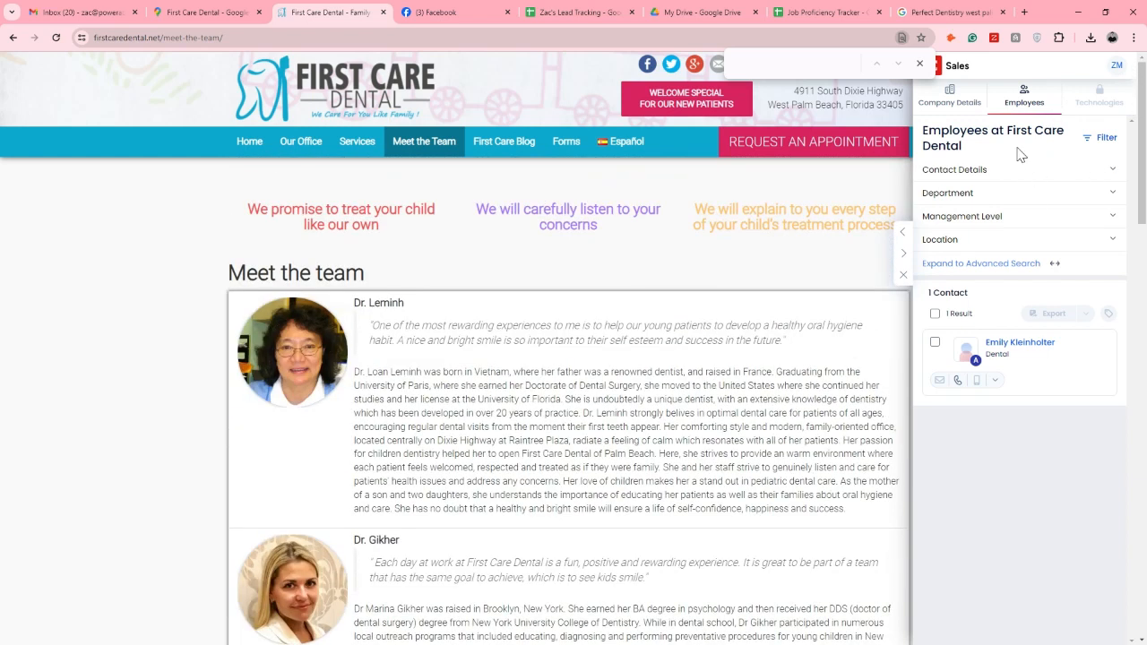
Enter "team" as First Care Dental's decision maker in cell F47 of the Forest Hill, FL sheet
left_click(573, 11)
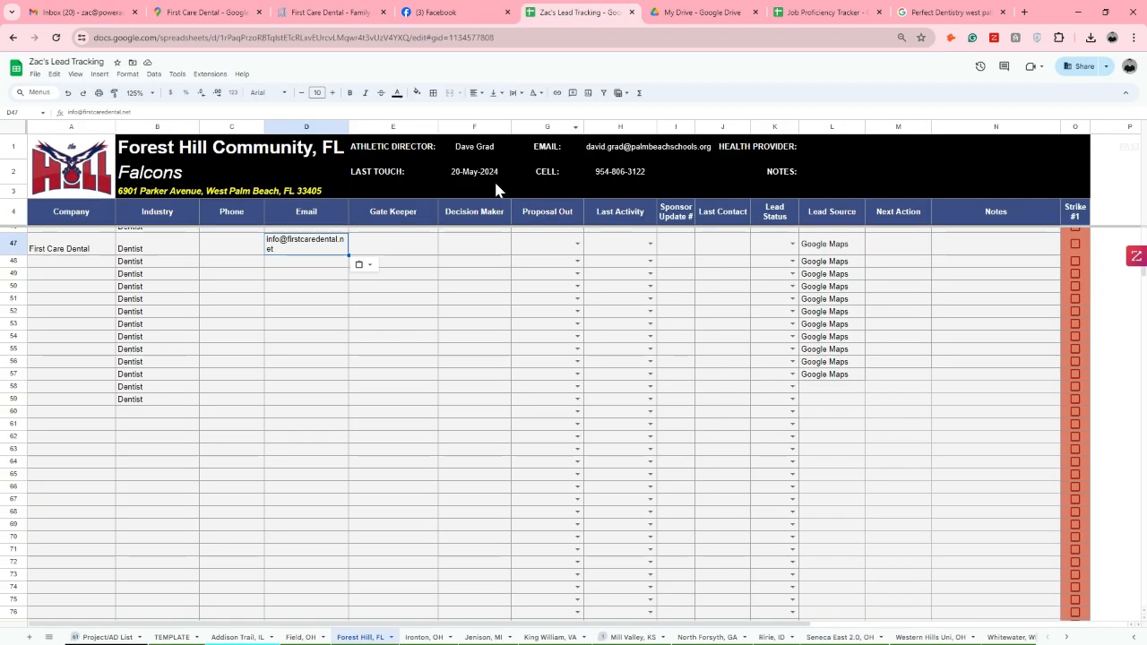
left_click(460, 243)
type("f")
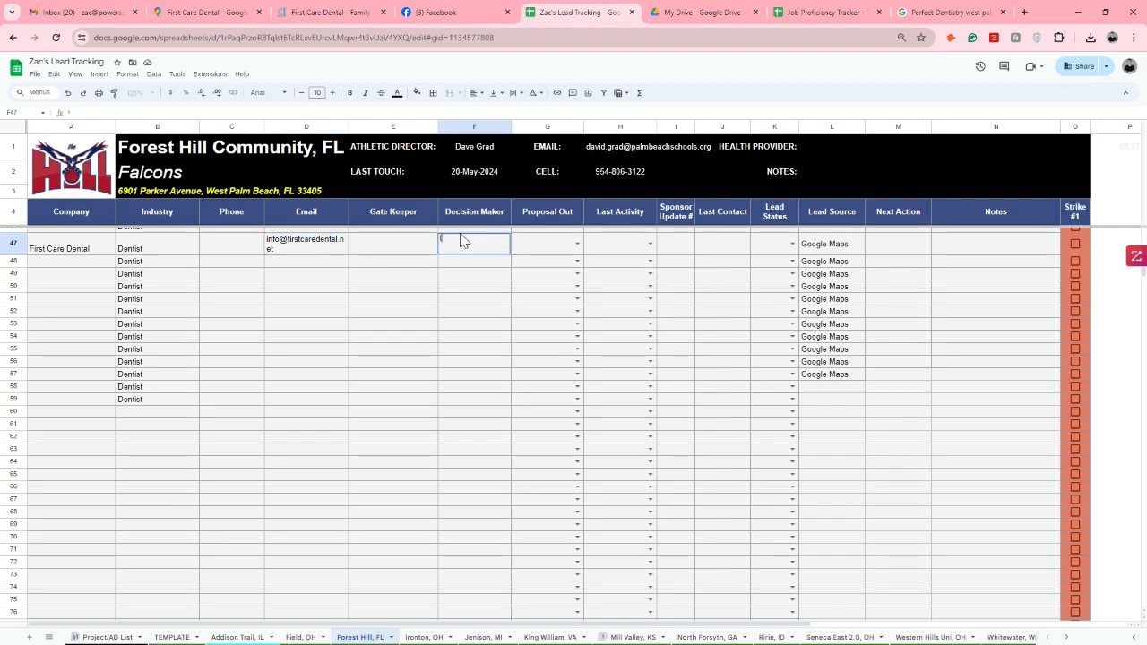
type("eam")
key("Return")
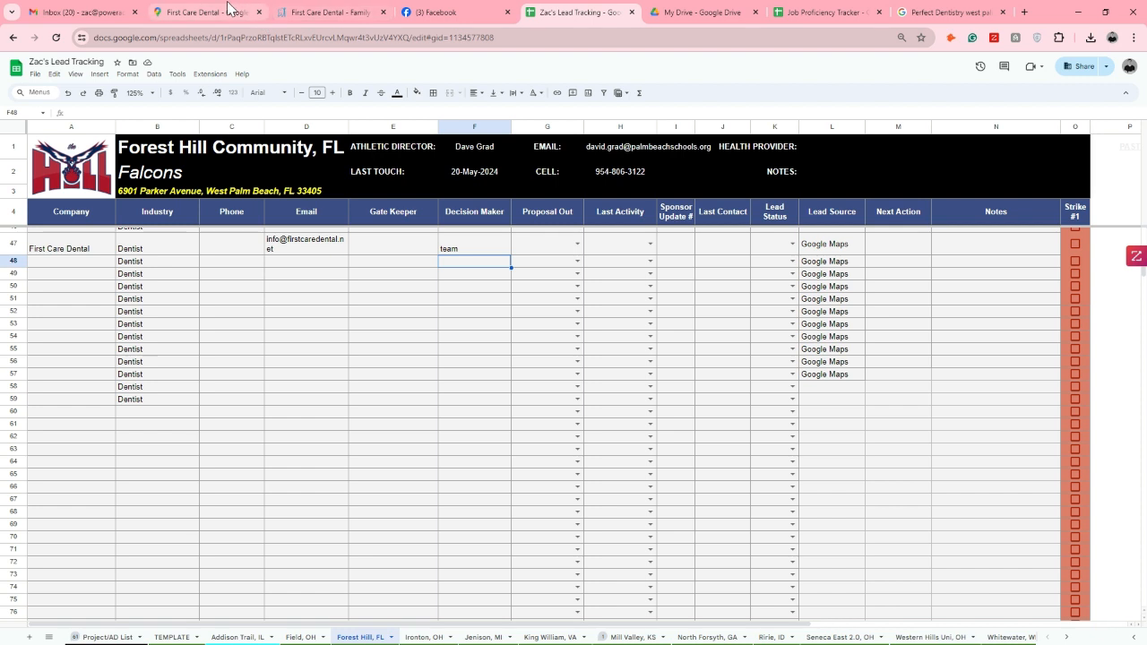
In Google Maps, check the dentists around Forest Hill Community High School and open the Palm Beach Braces listing
left_click(255, 14)
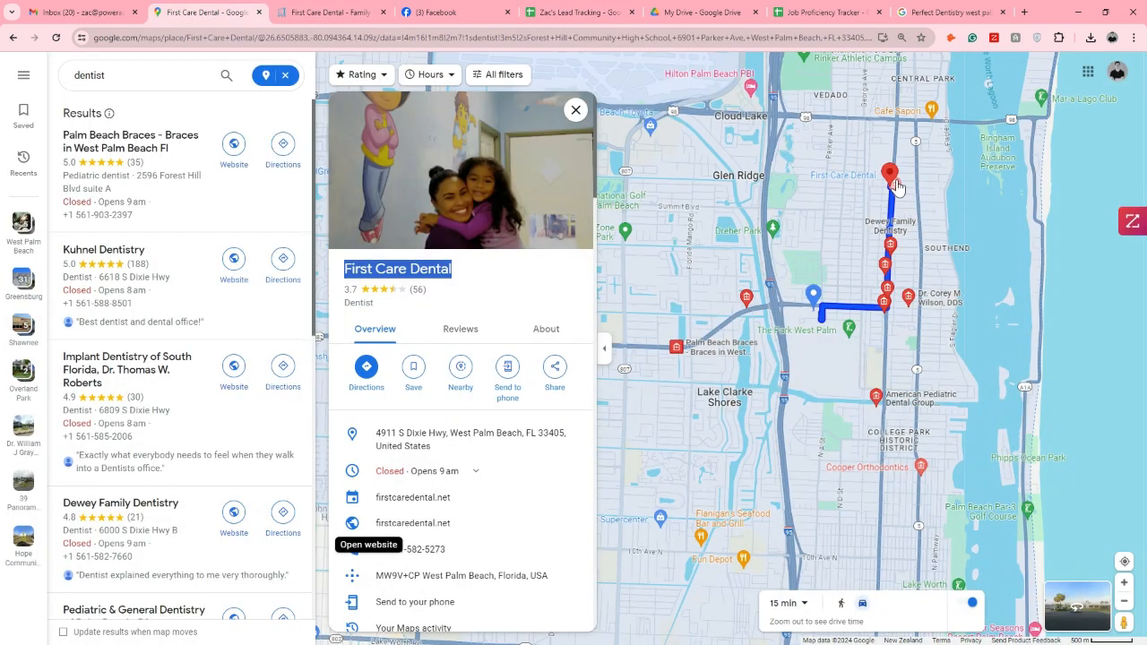
mouse_move(889, 240)
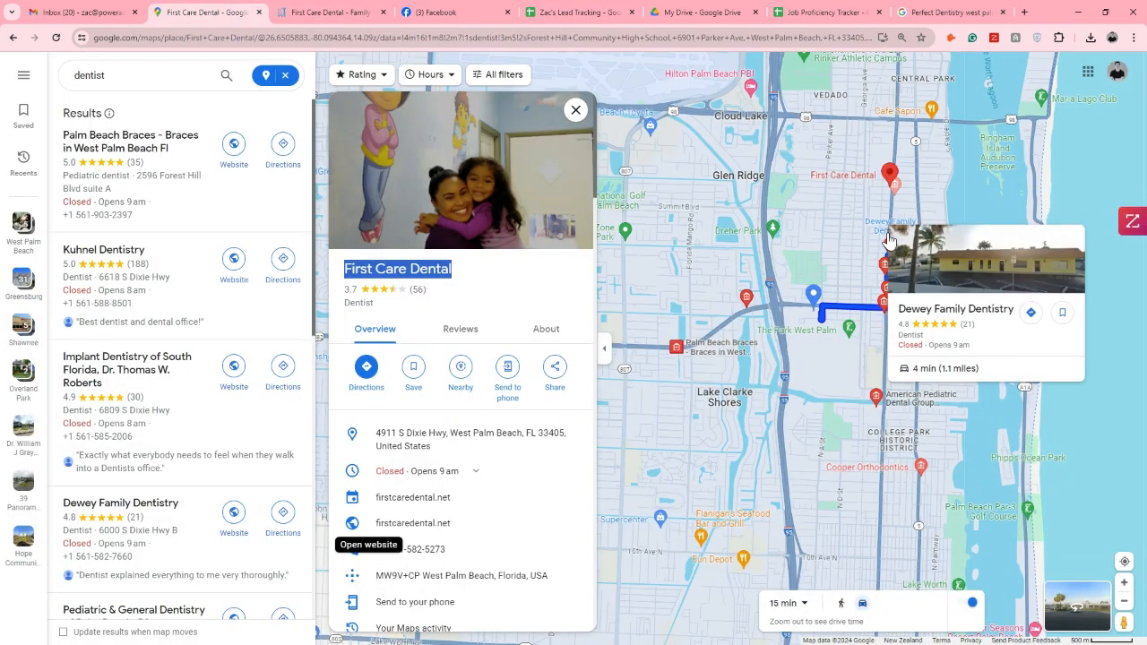
mouse_move(883, 296)
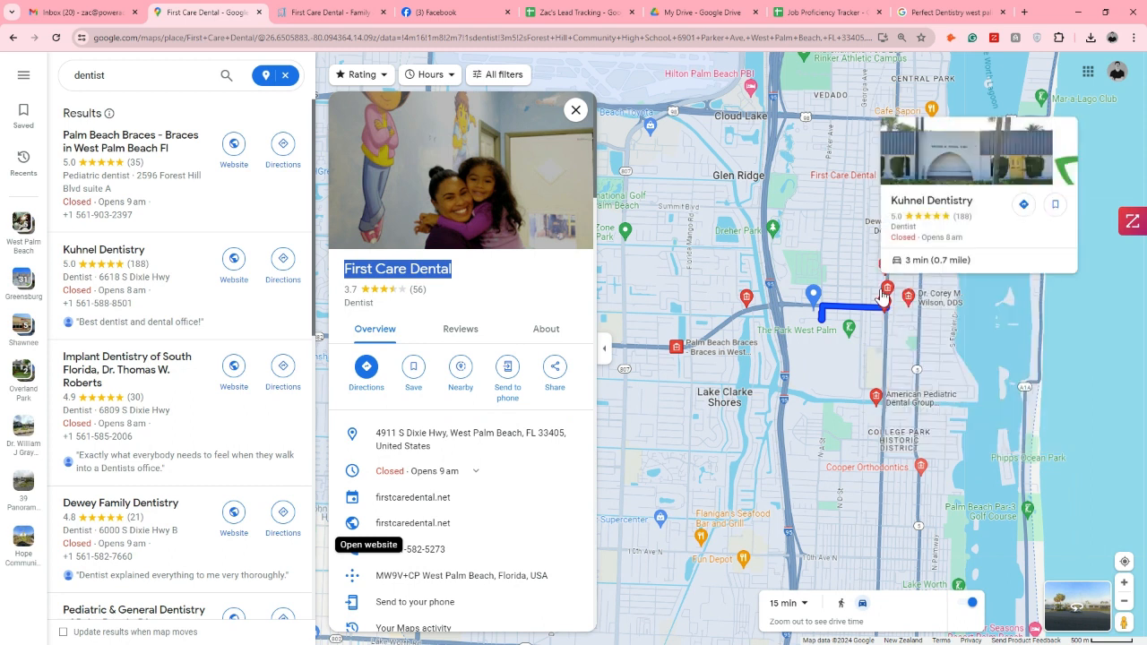
scroll(887, 296, "up", 2)
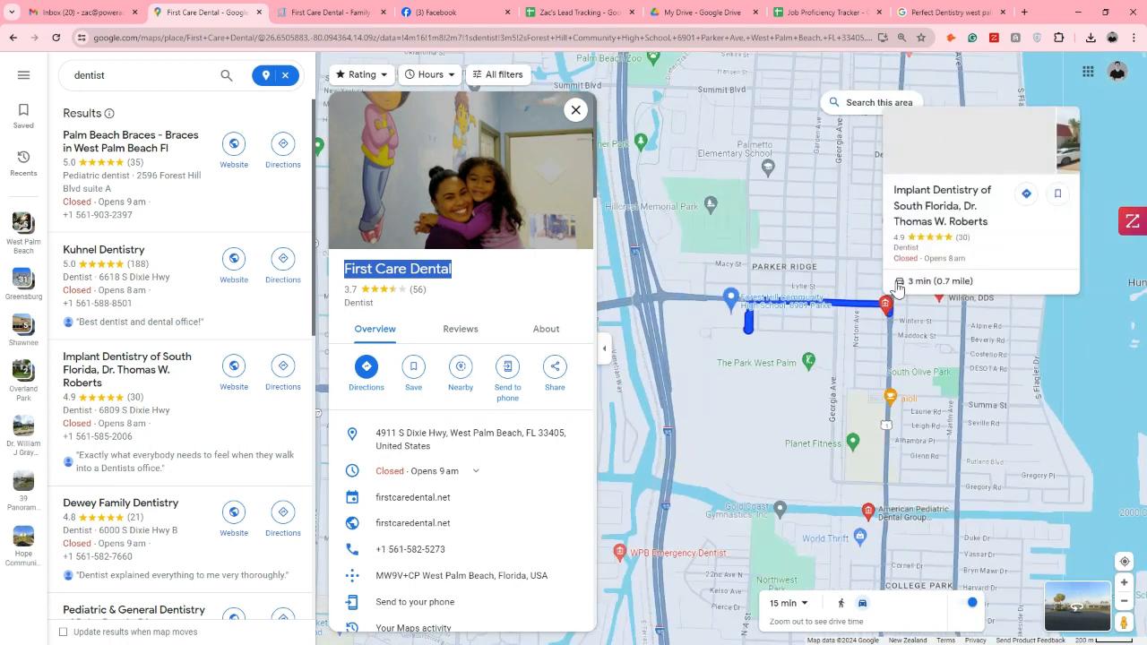
scroll(867, 156, "down", 2)
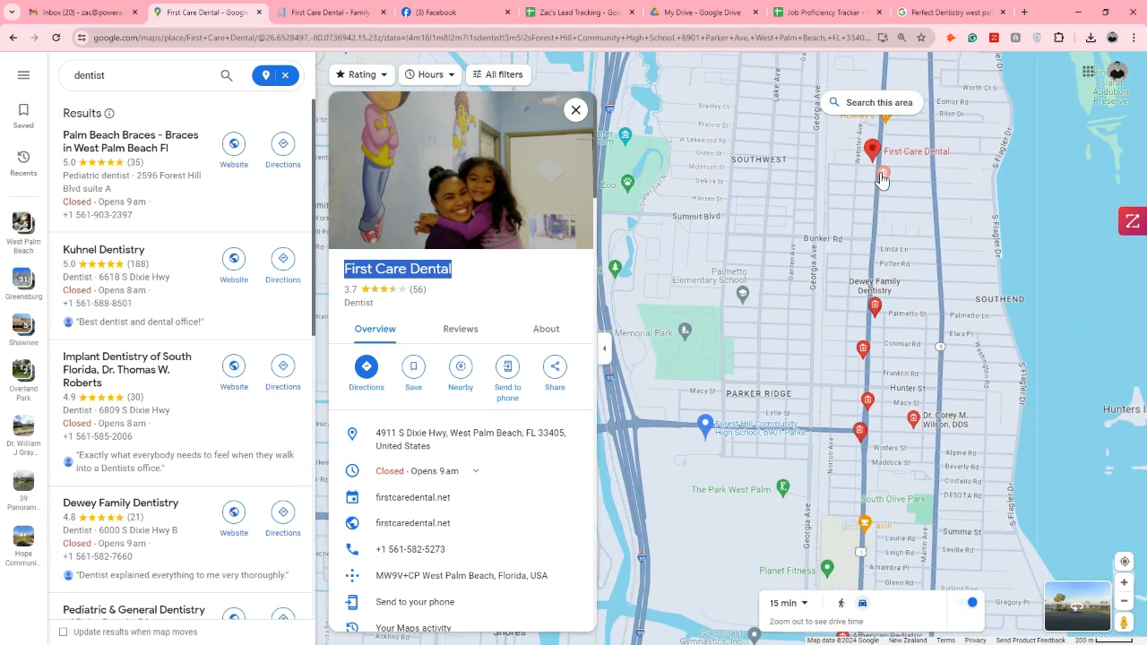
left_click_drag(897, 348, 933, 218)
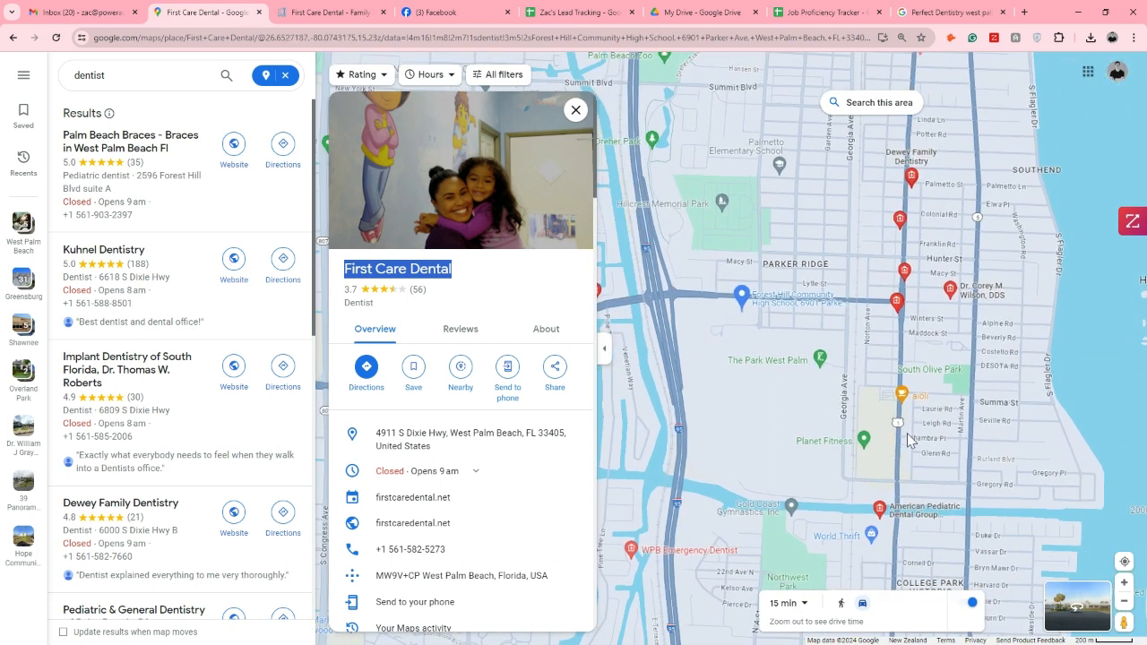
left_click_drag(747, 367, 983, 328)
scroll(950, 325, "down", 2)
mouse_move(822, 345)
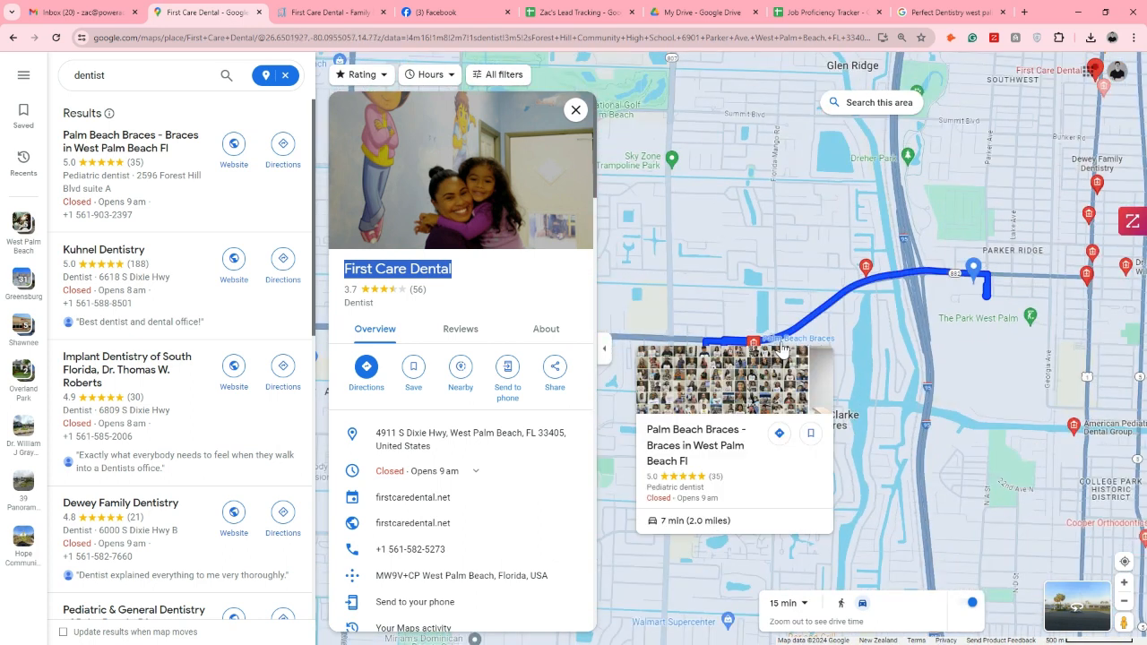
left_click(782, 349)
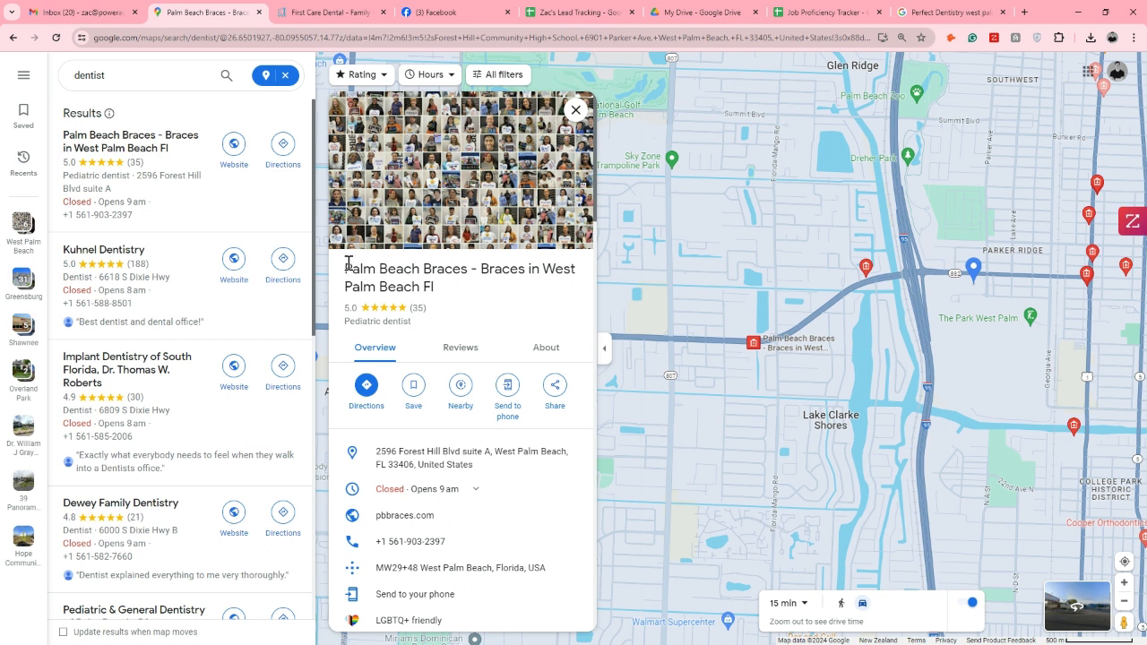
Open the Palm Beach Braces website, and enter "Palm Beach Braces" as the company in cell A48 of the Forest Hill, FL sheet
left_click_drag(345, 267, 462, 268)
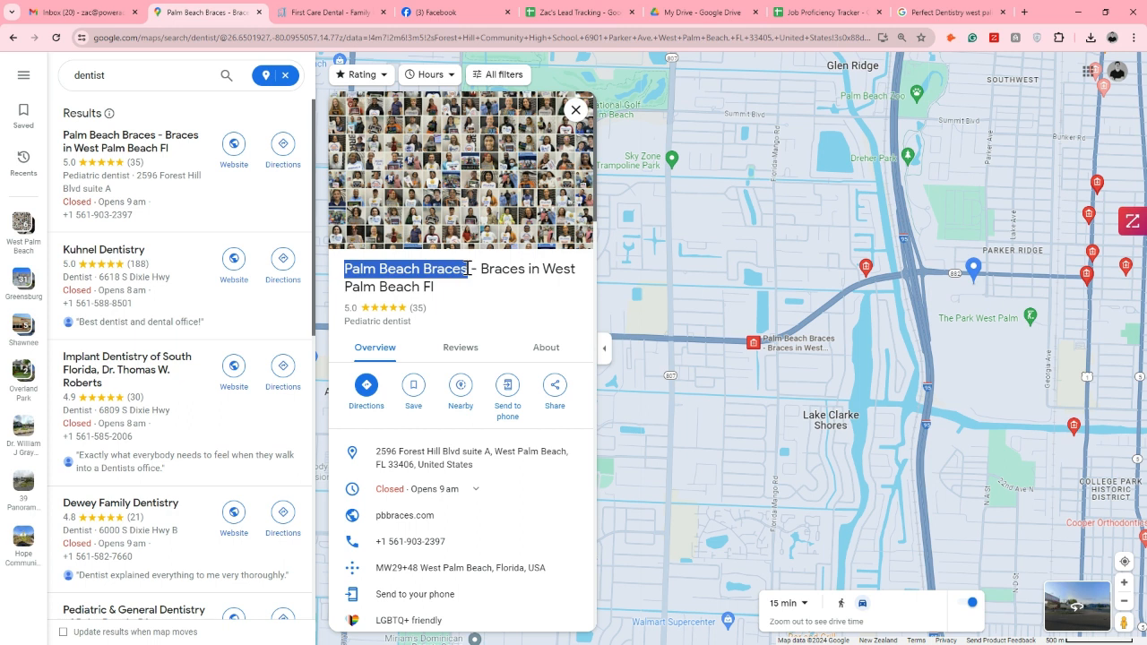
left_click(404, 516)
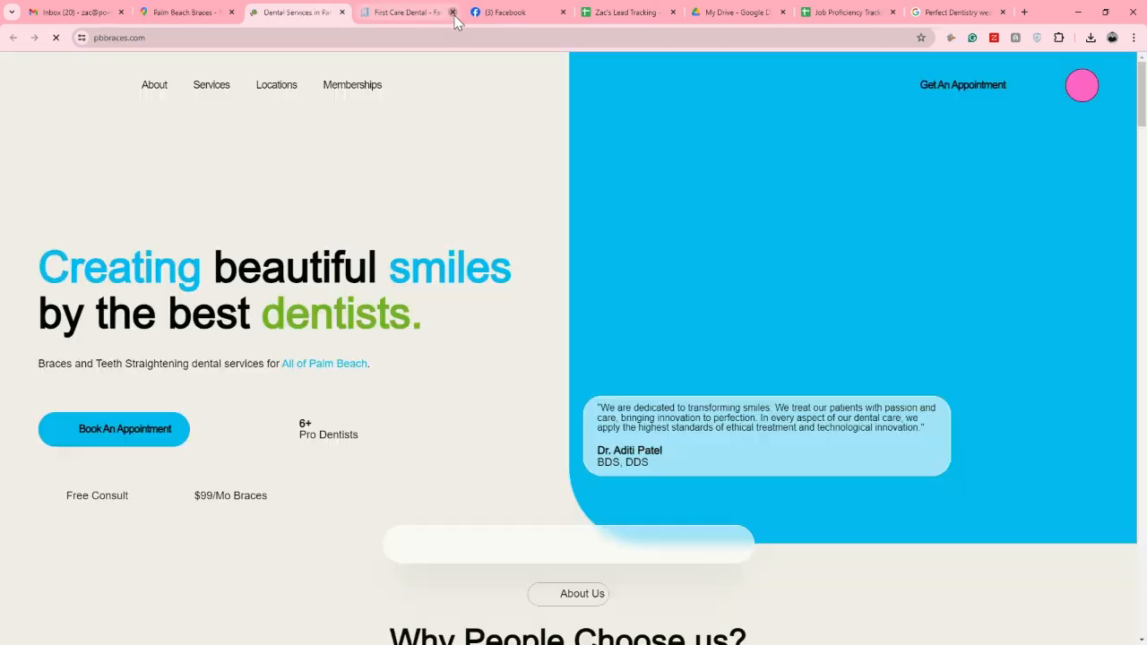
left_click(453, 12)
left_click(490, 12)
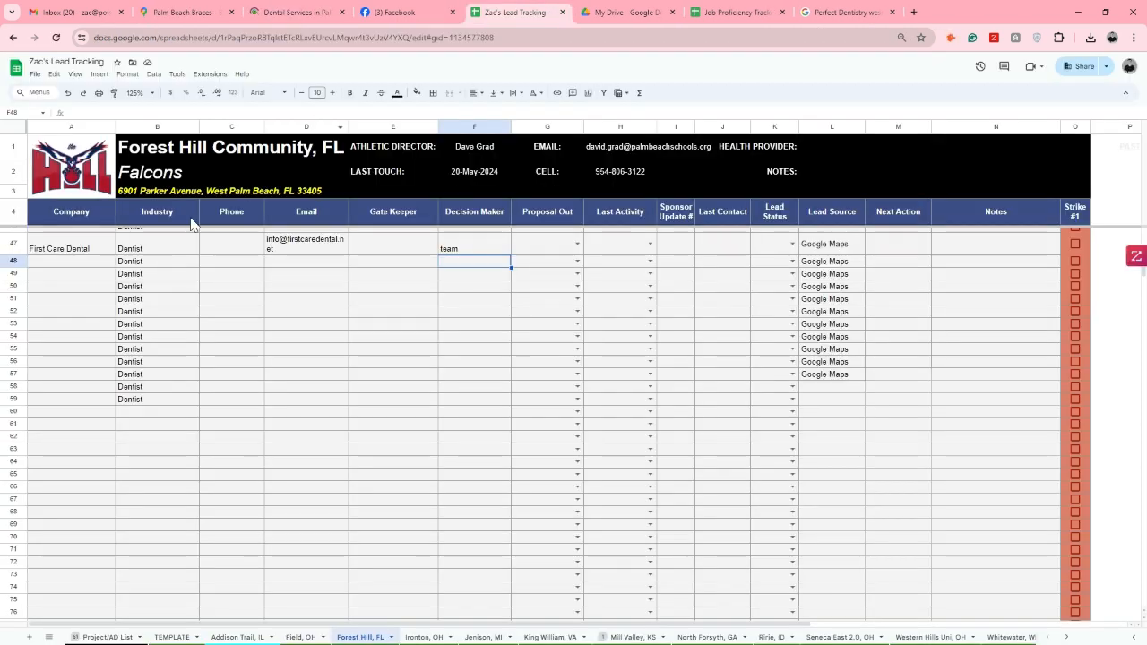
left_click(98, 265)
type("Palm Beach Braces")
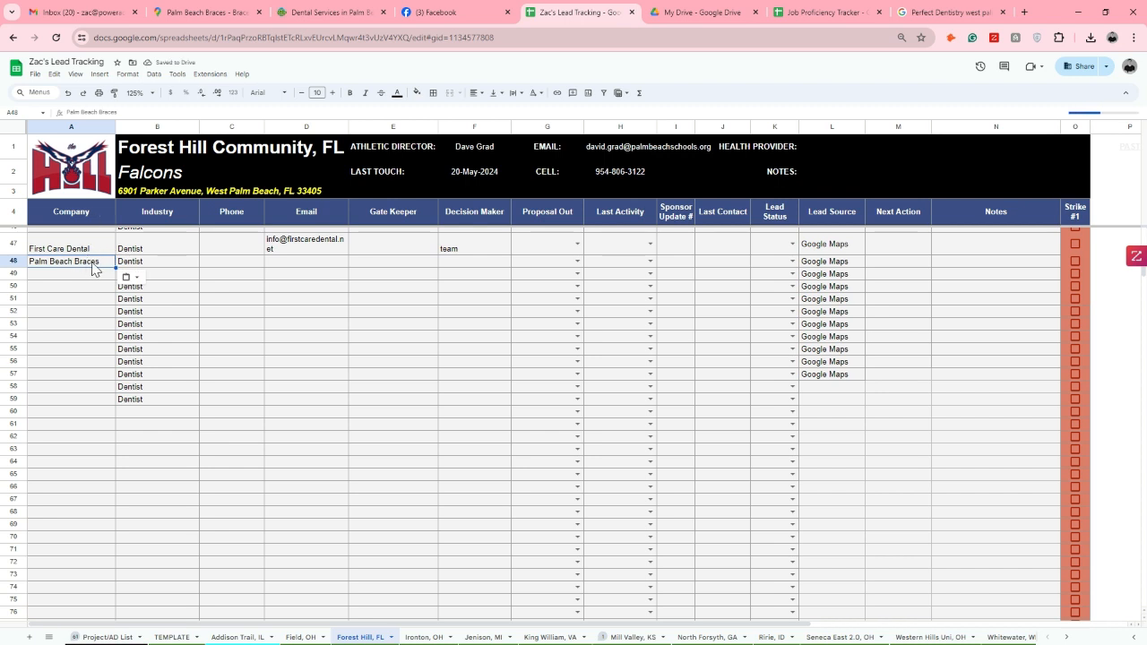
Open the Contact Us page on Palm Beach Braces' website and look through it for an email address
left_click(317, 12)
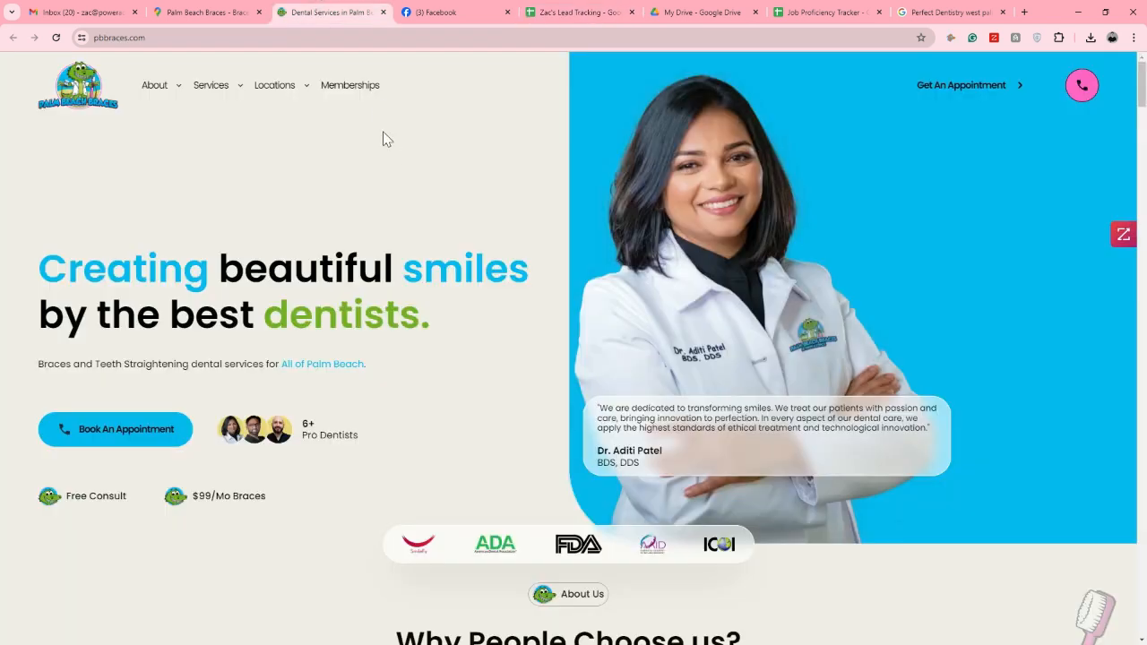
mouse_move(167, 86)
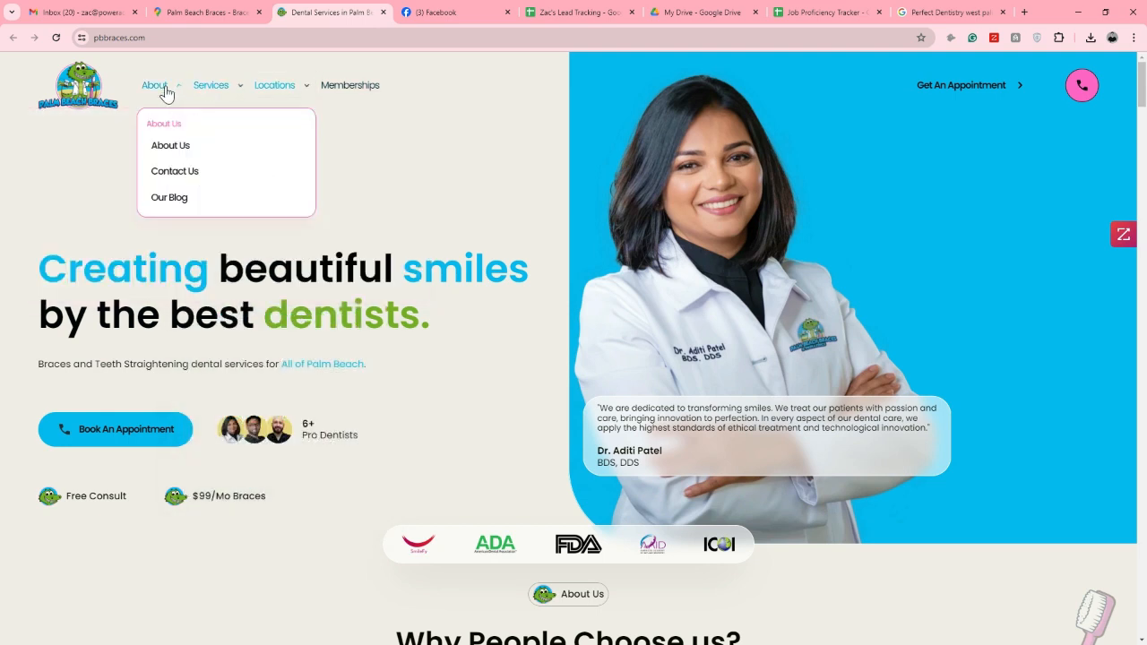
left_click(175, 171)
scroll(561, 212, "down", 5)
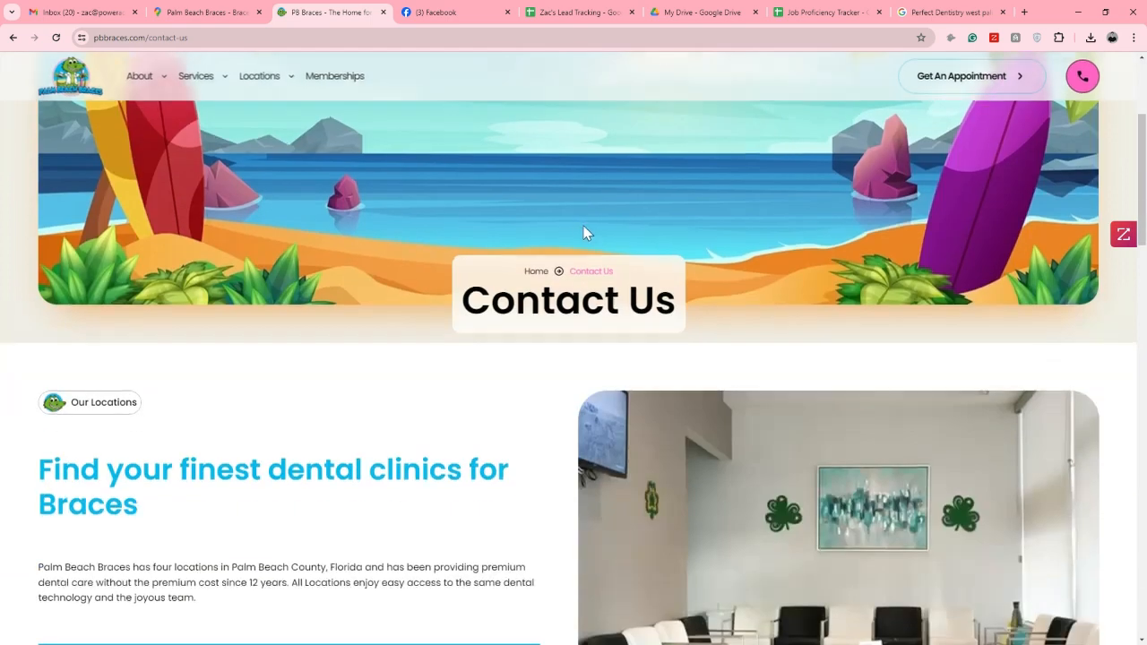
scroll(579, 215, "down", 6)
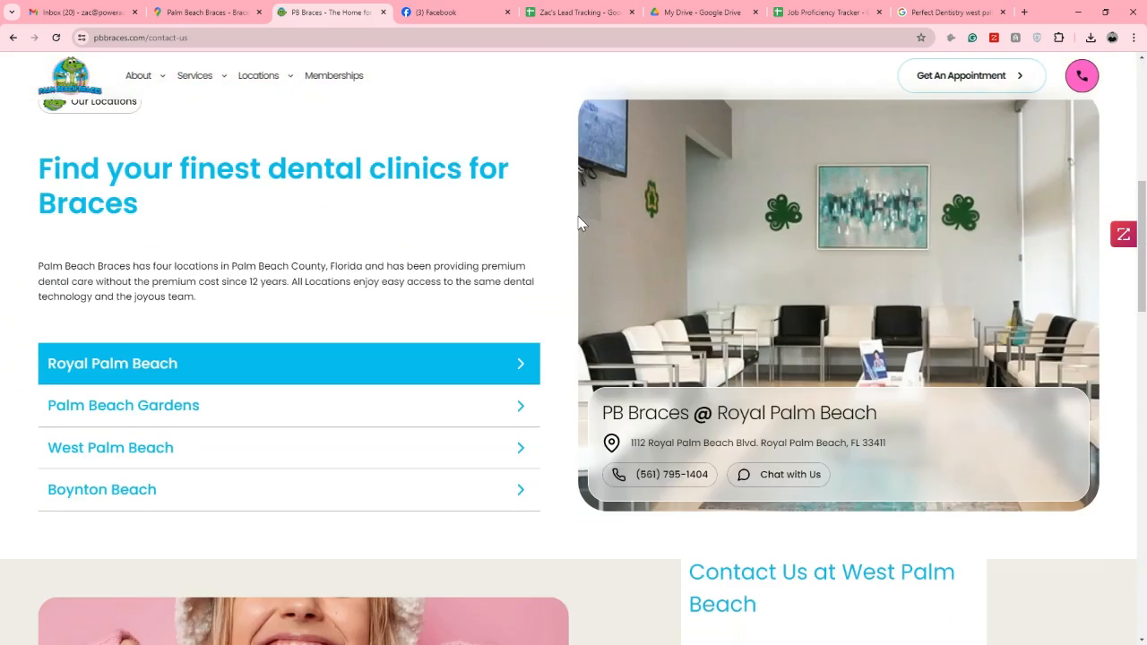
scroll(578, 231, "down", 7)
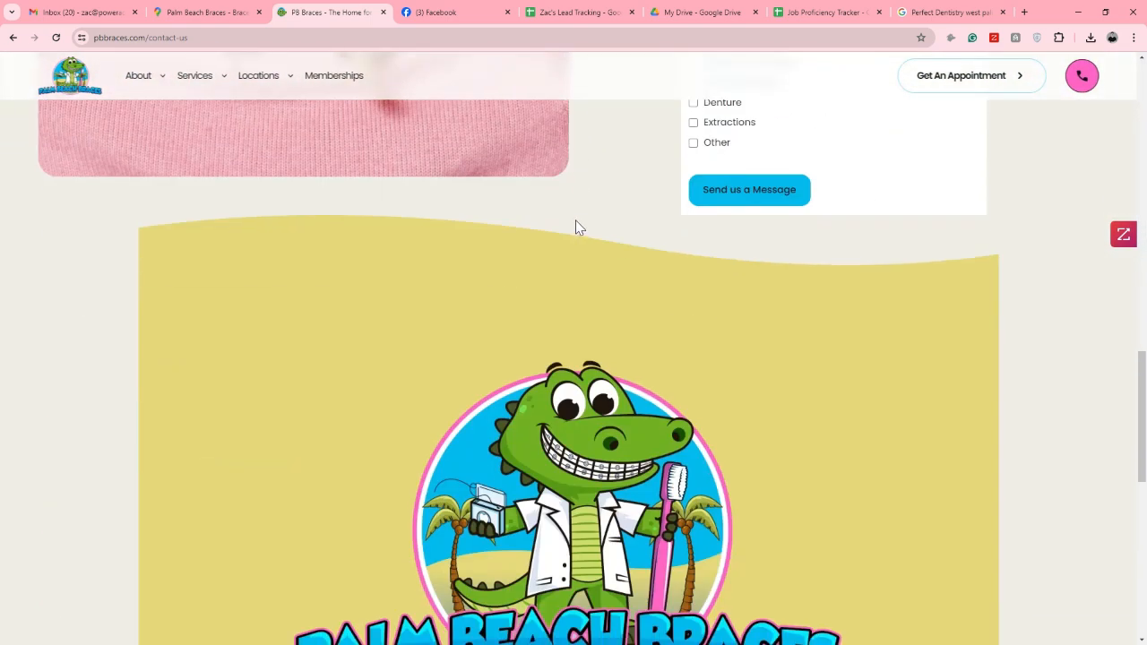
scroll(574, 219, "down", 1)
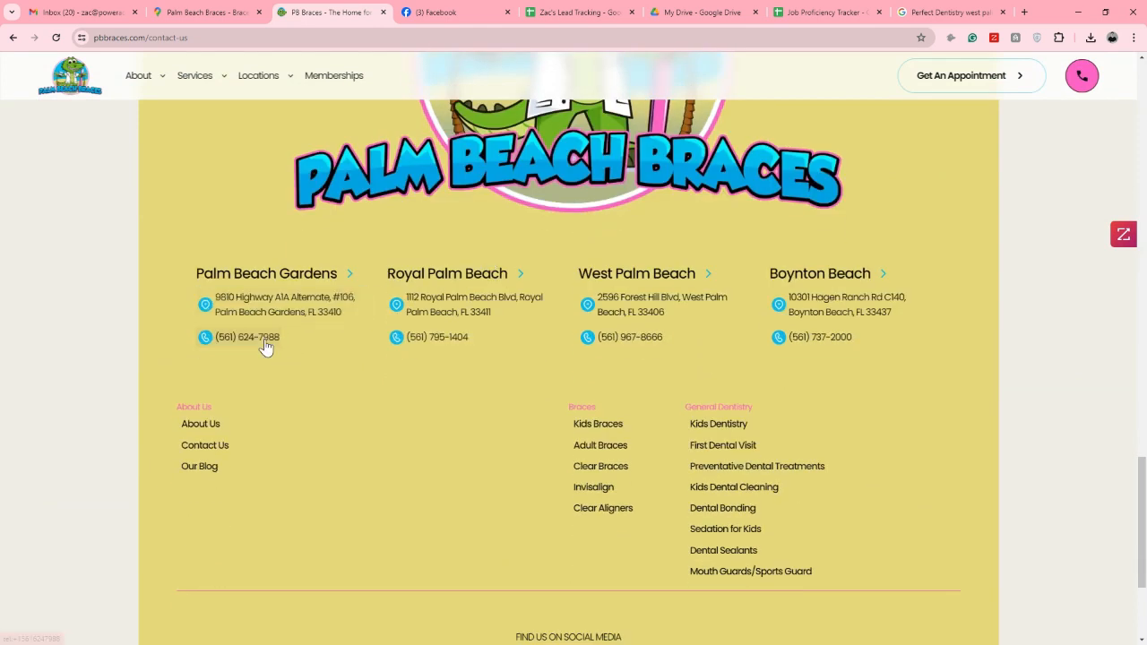
scroll(453, 333, "down", 1)
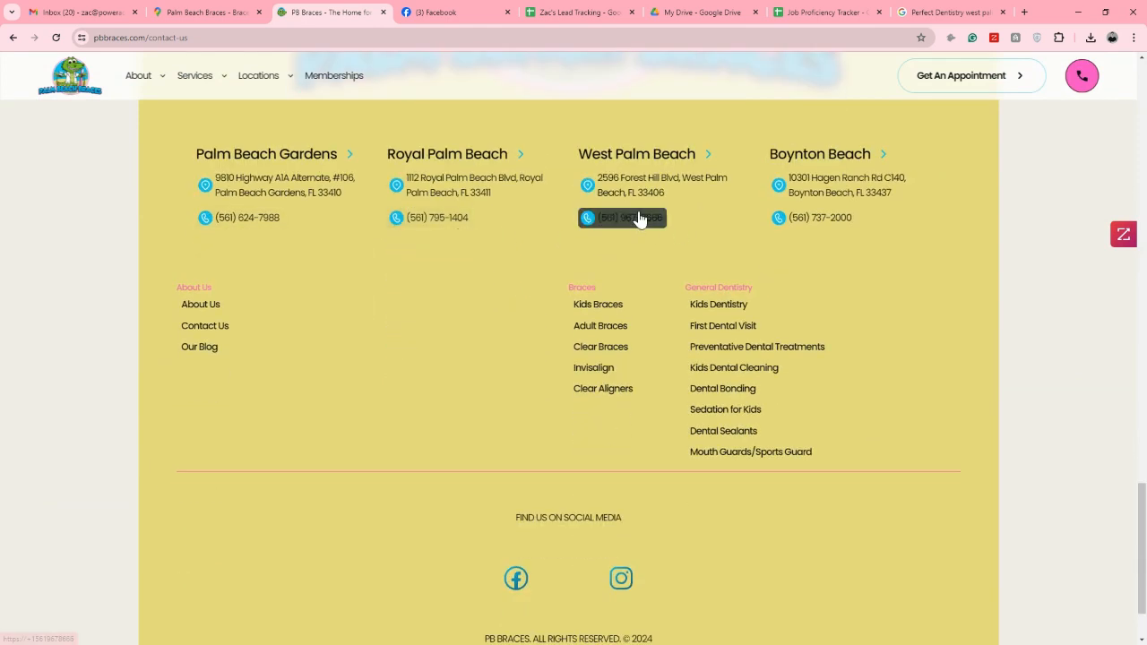
scroll(798, 285, "down", 1)
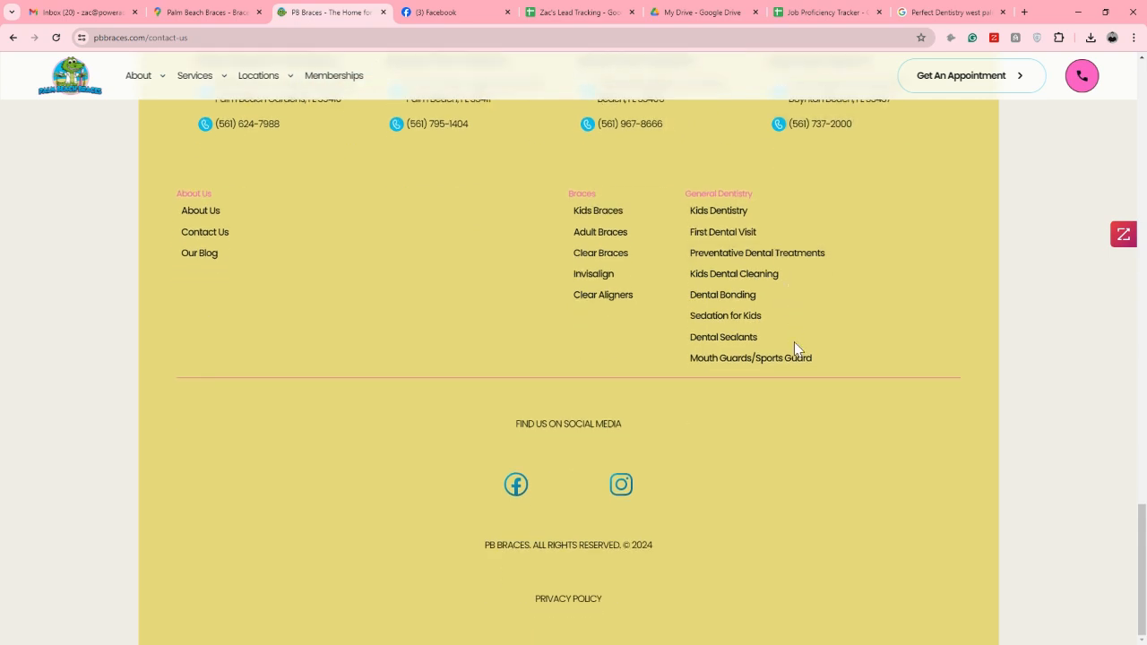
Open Palm Beach Braces' Facebook page and copy its contact email into cell D48 of the Forest Hill, FL sheet
left_click(516, 487)
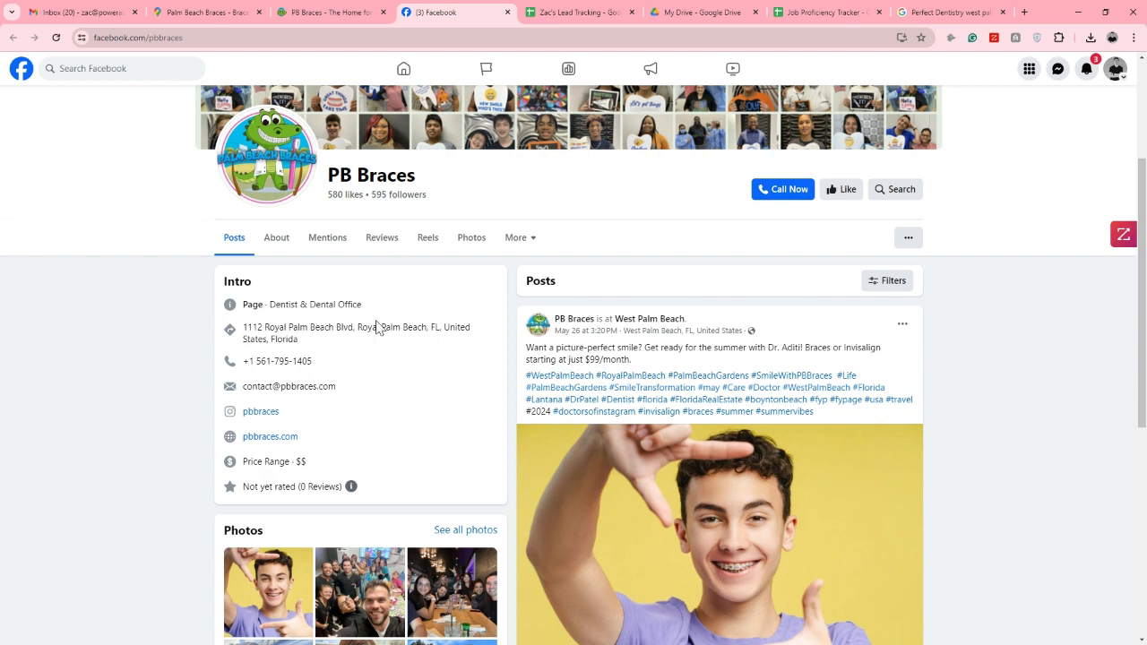
left_click(331, 12)
scroll(574, 242, "up", 3)
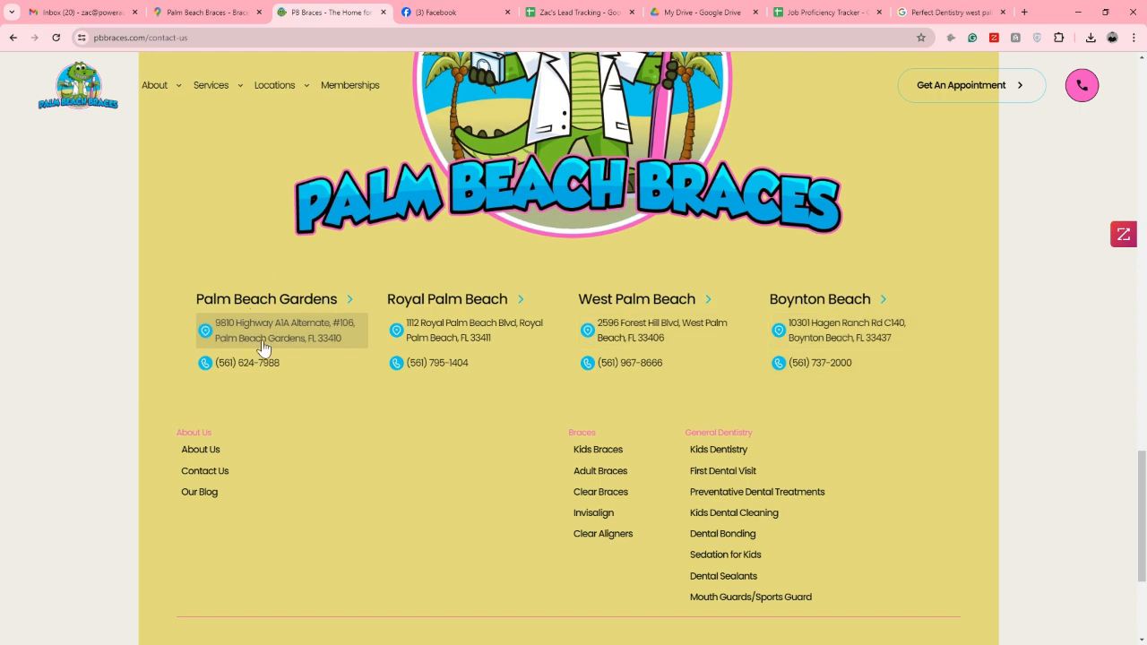
left_click(489, 11)
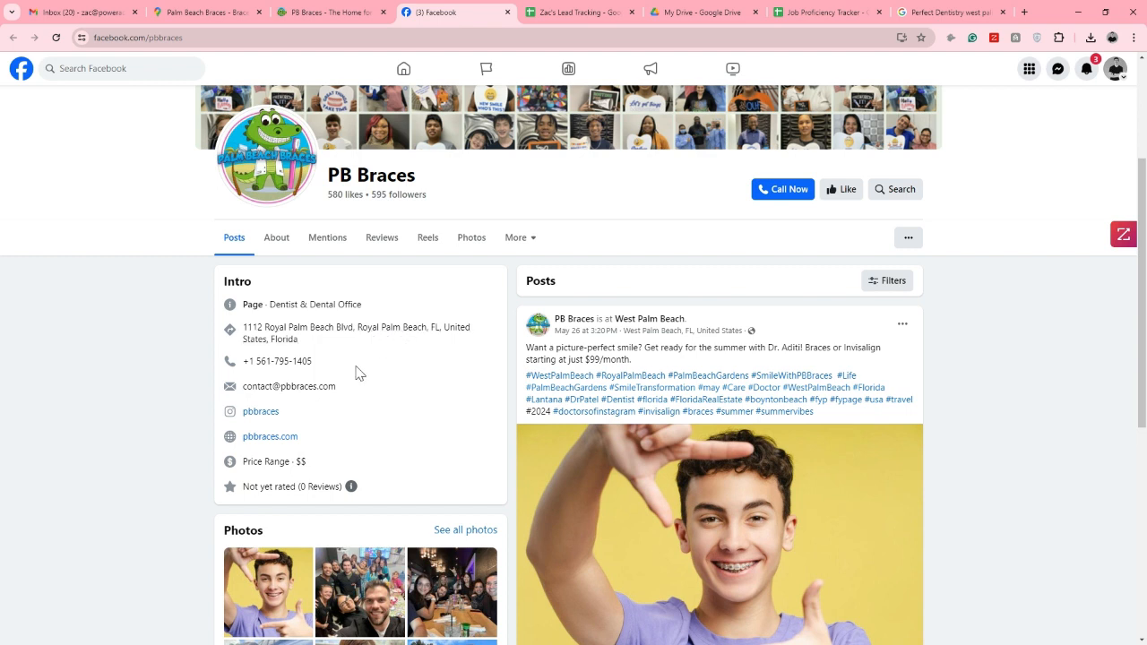
left_click_drag(336, 387, 244, 394)
key("ctrl+c")
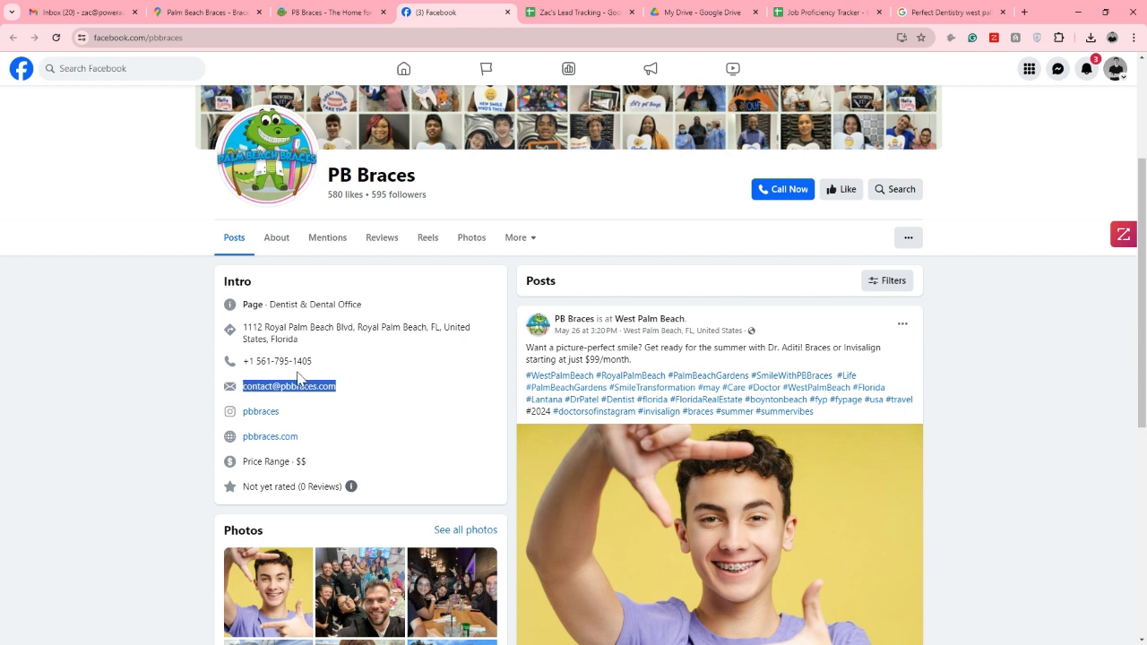
left_click(363, 395)
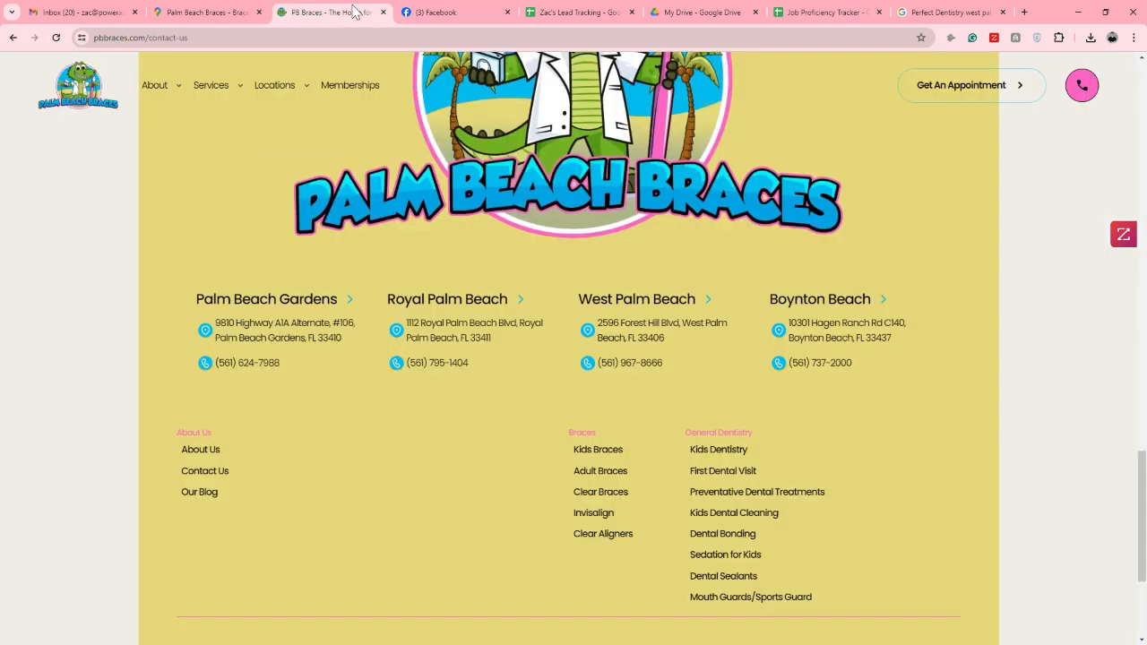
left_click(355, 12)
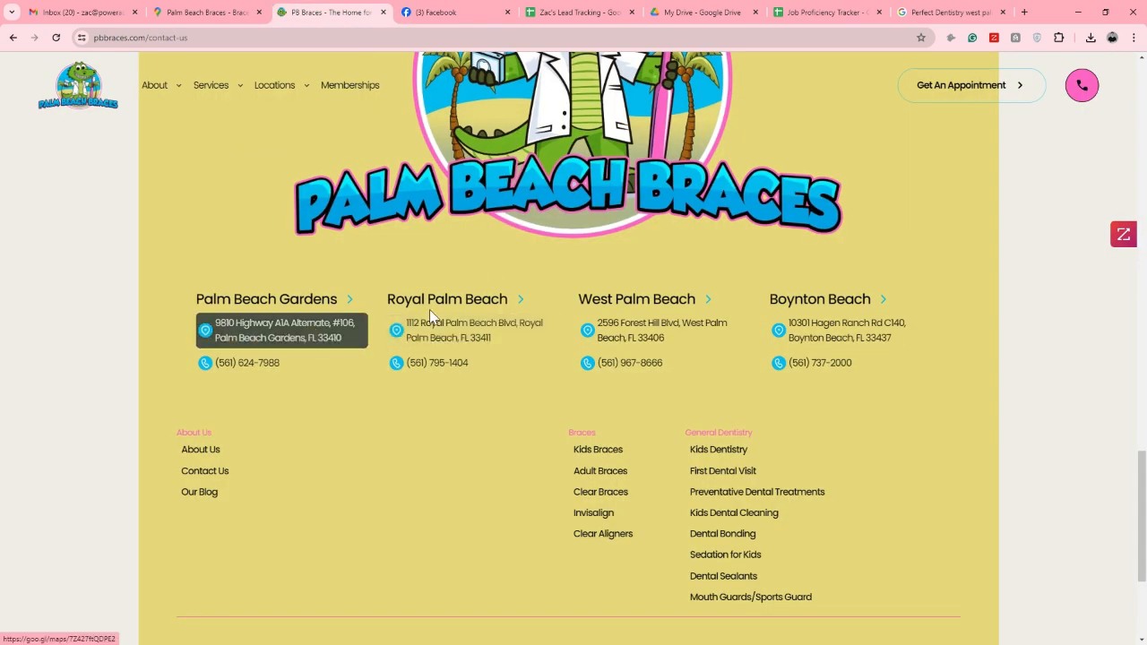
left_click(448, 12)
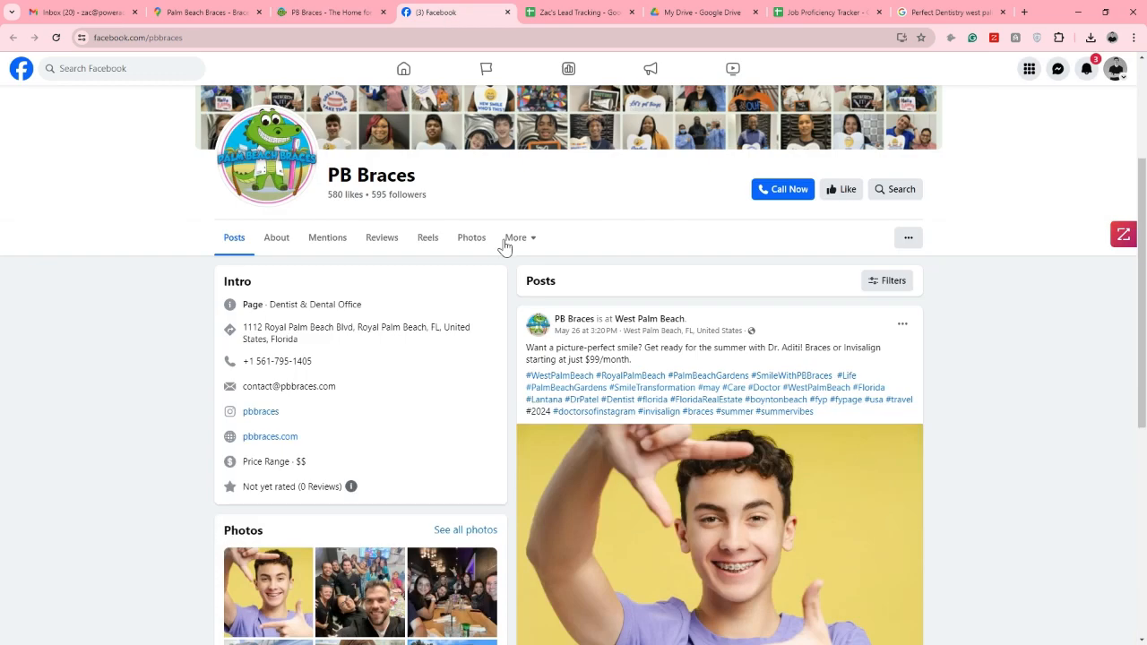
left_click(552, 13)
left_click(296, 264)
key("ctrl+v")
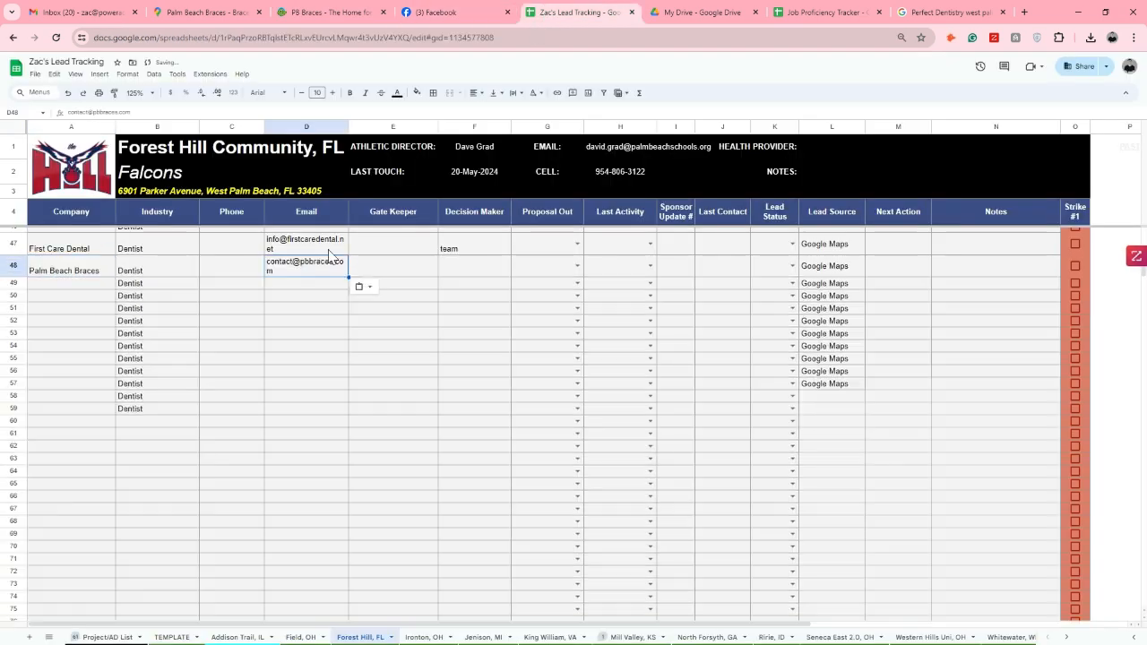
Enter "team" as Palm Beach Braces' decision maker in cell F48
left_click(463, 281)
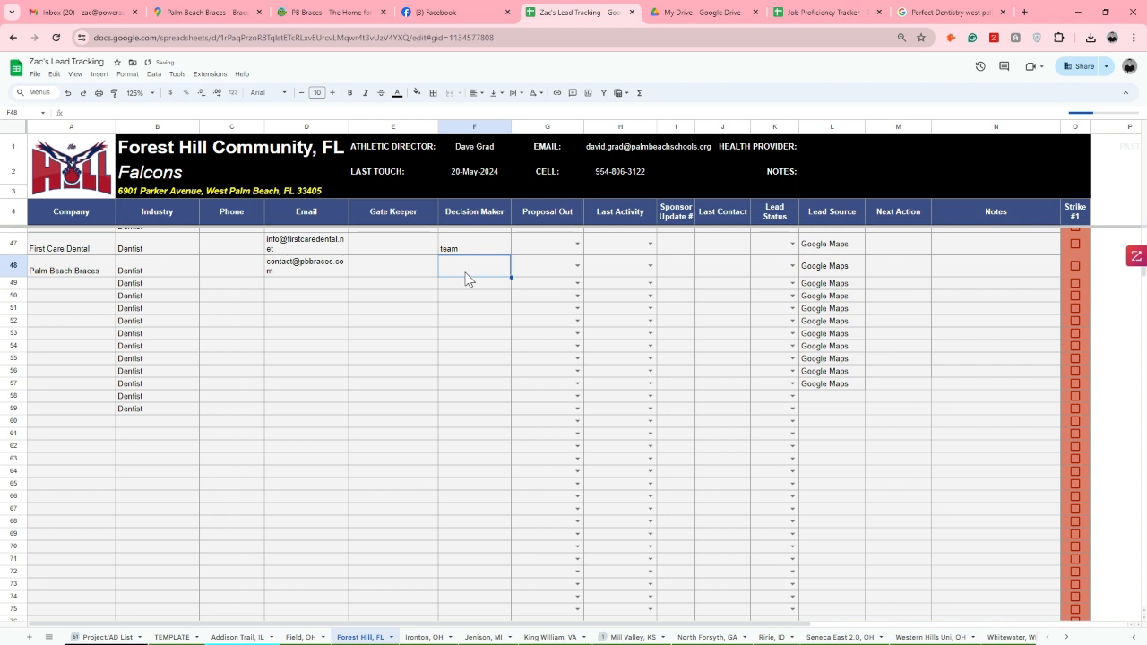
type("team")
key("Return")
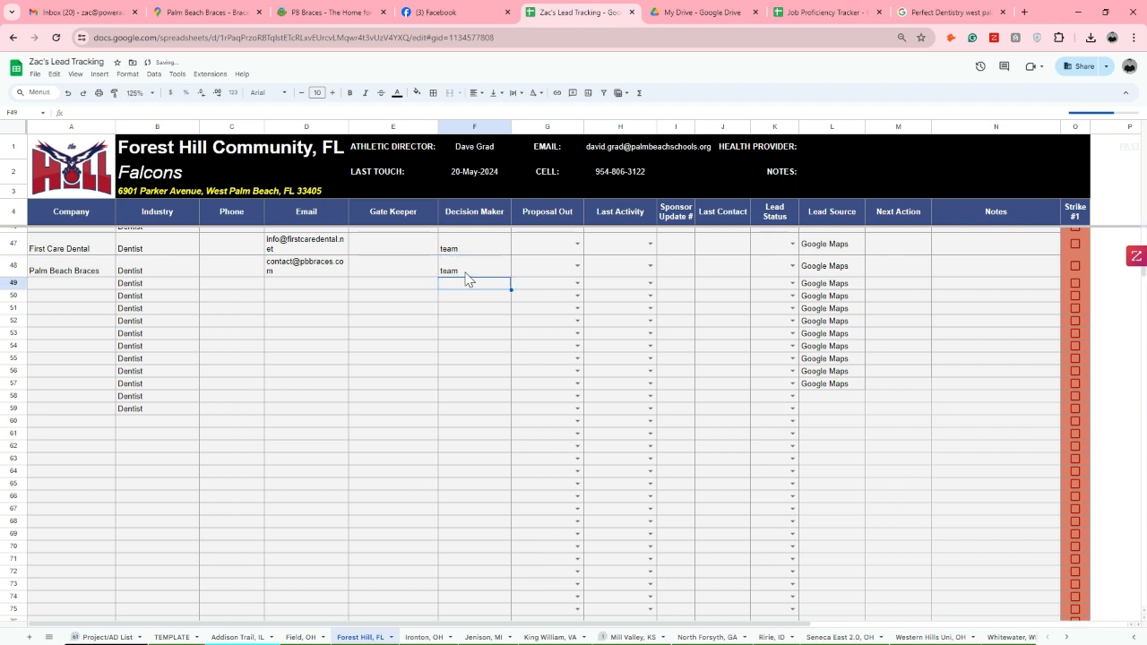
Search the PB Braces Facebook page for "email"
left_click(439, 12)
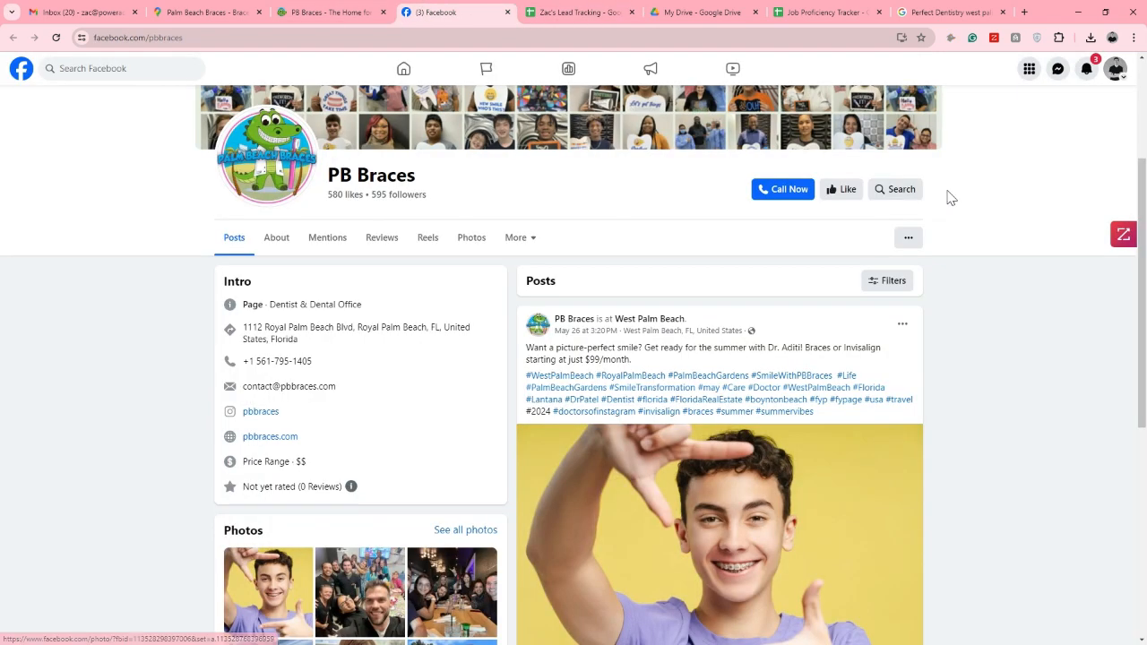
left_click(900, 191)
type("email")
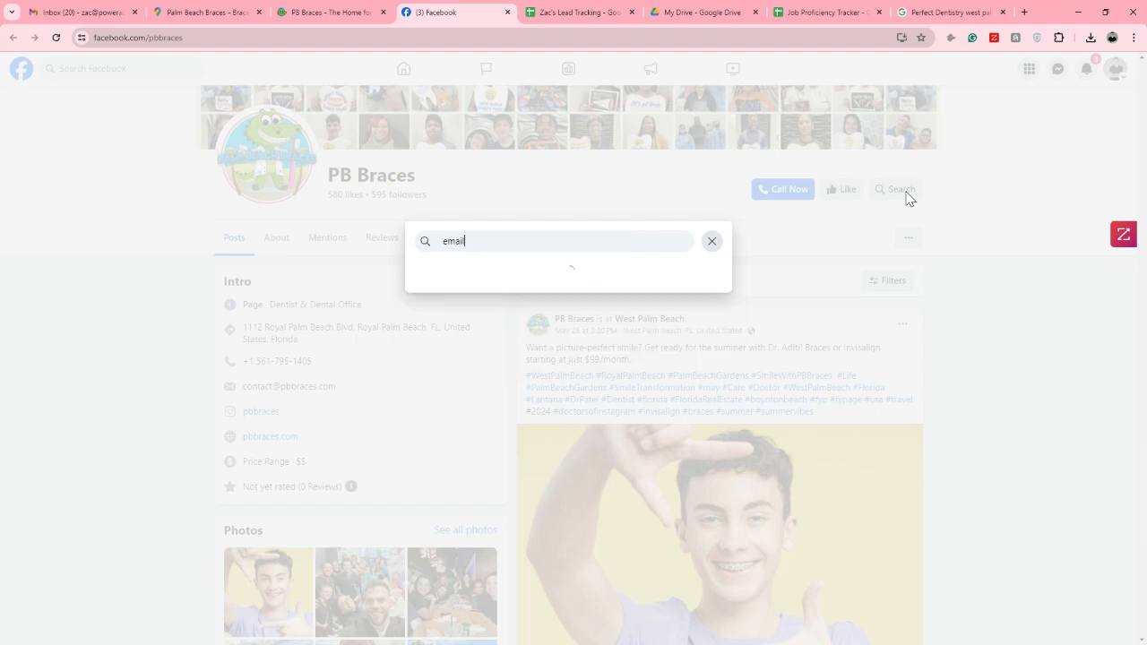
key("Return")
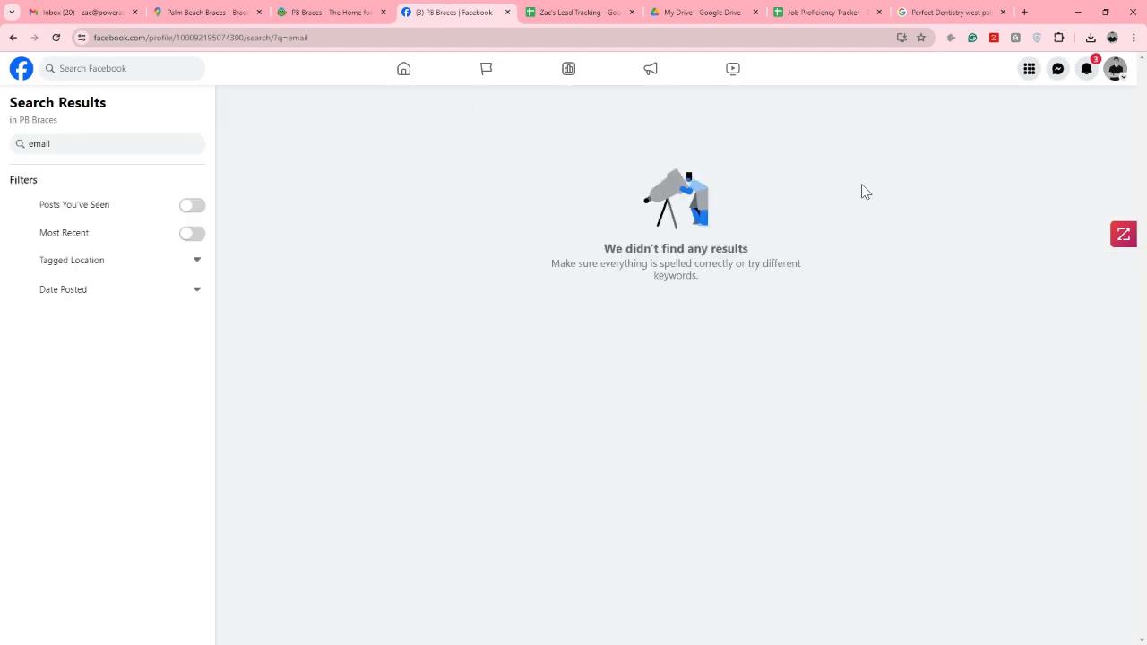
Open the About Us page on Palm Beach Braces' website and look through it for the lead doctor's name
left_click(325, 9)
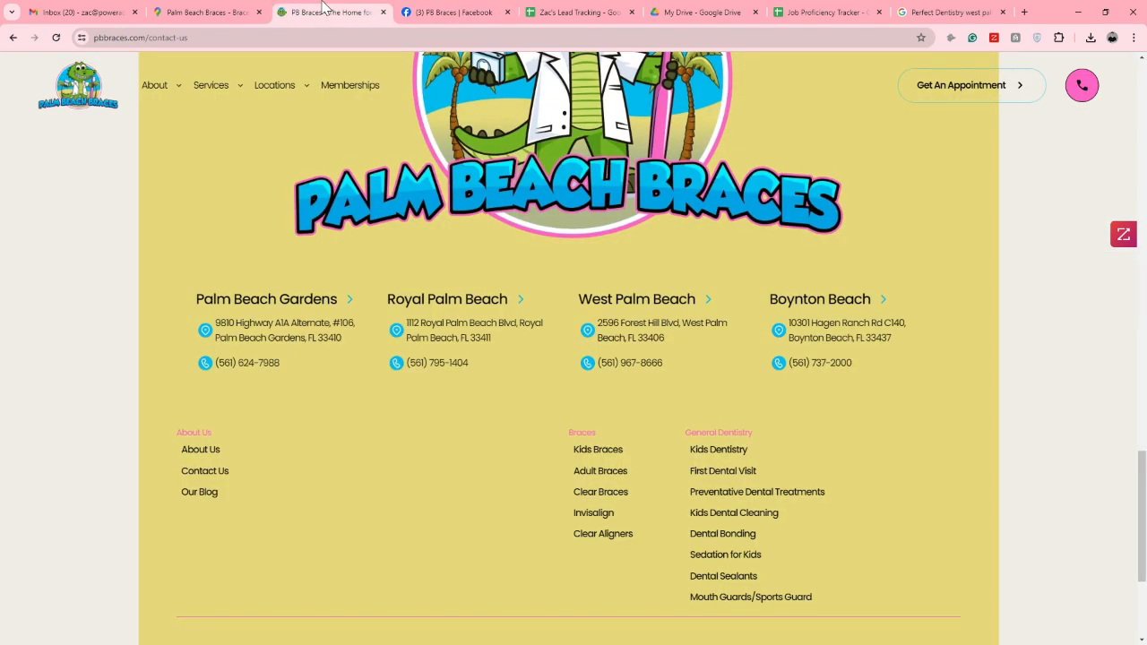
scroll(458, 249, "up", 7)
mouse_move(157, 89)
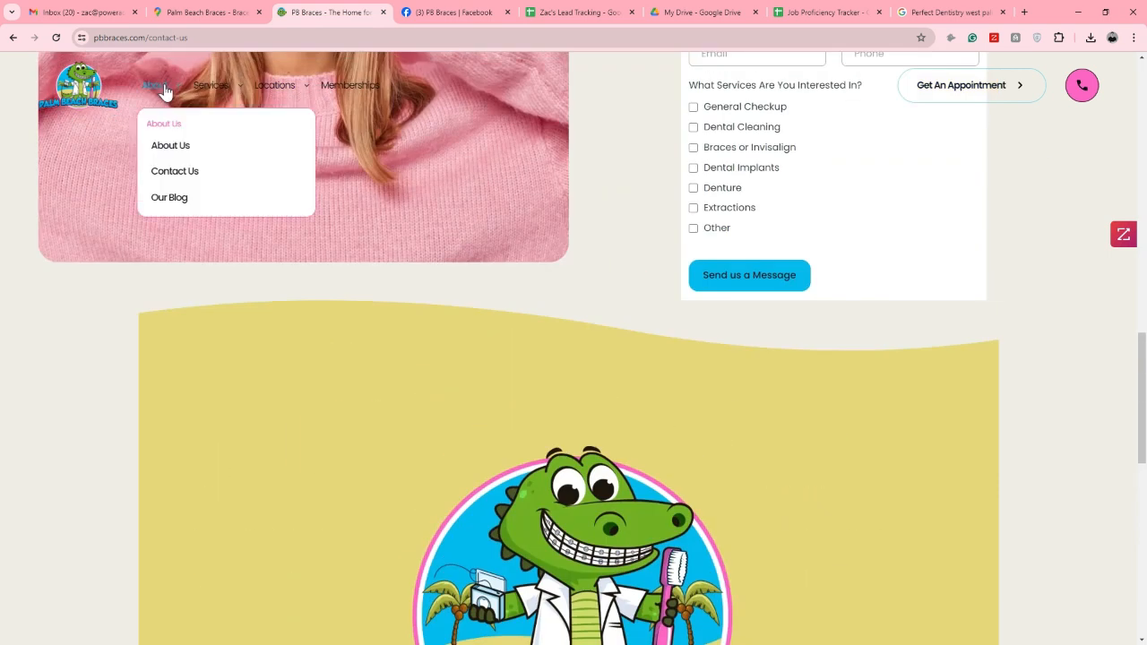
left_click(167, 148)
scroll(494, 305, "down", 6)
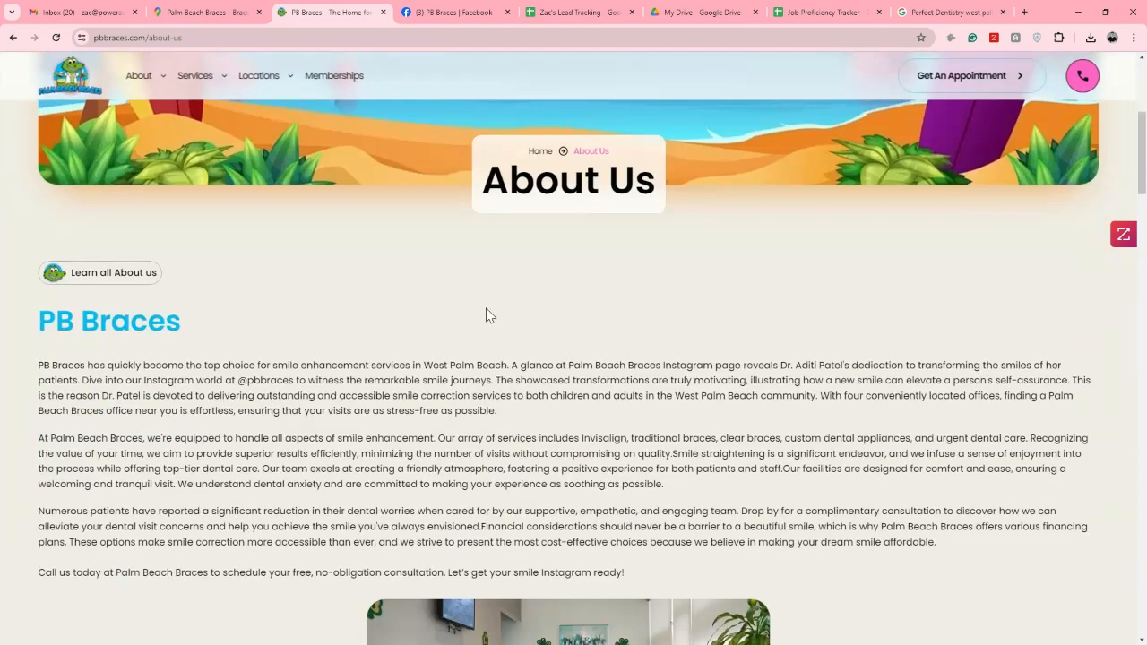
scroll(507, 290, "down", 7)
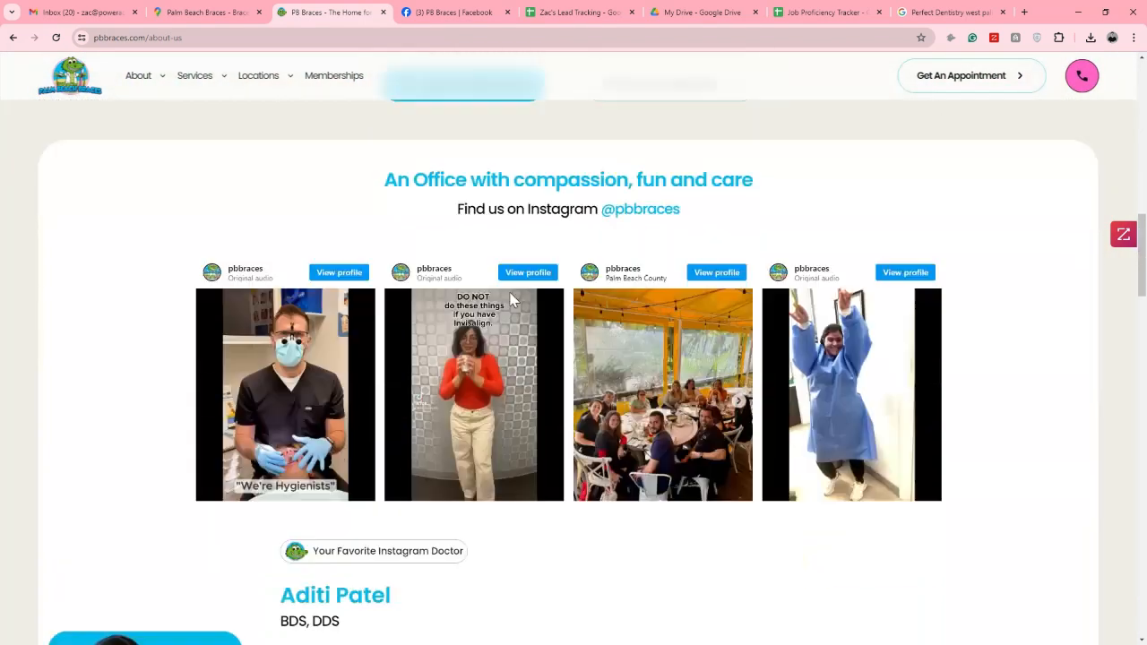
scroll(507, 293, "down", 5)
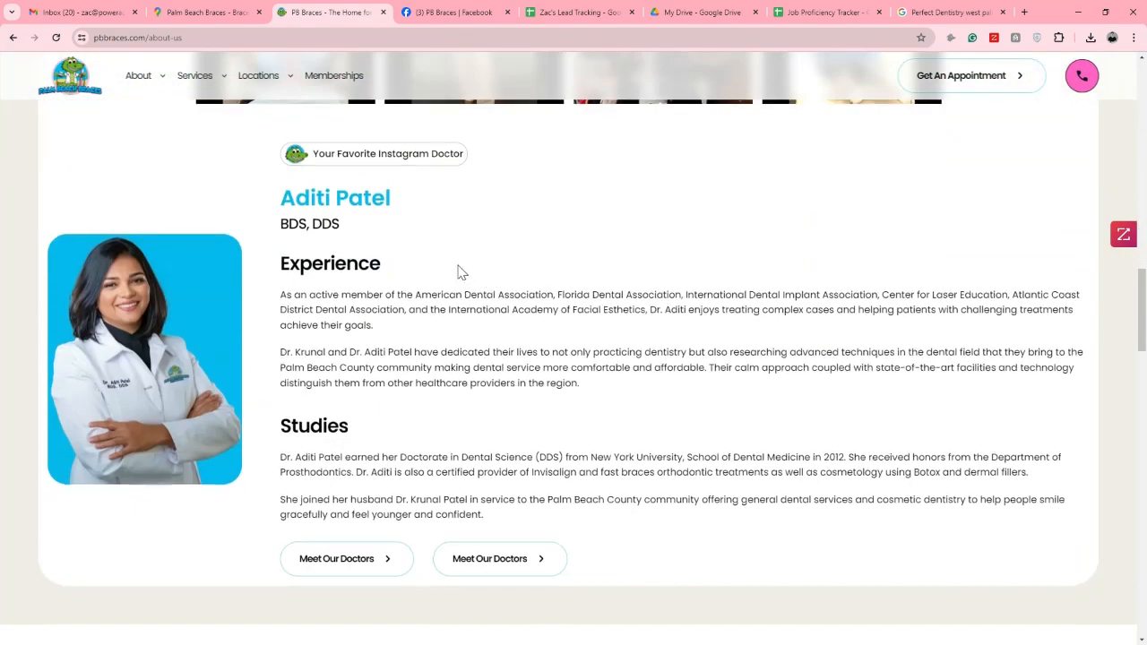
scroll(457, 275, "up", 2)
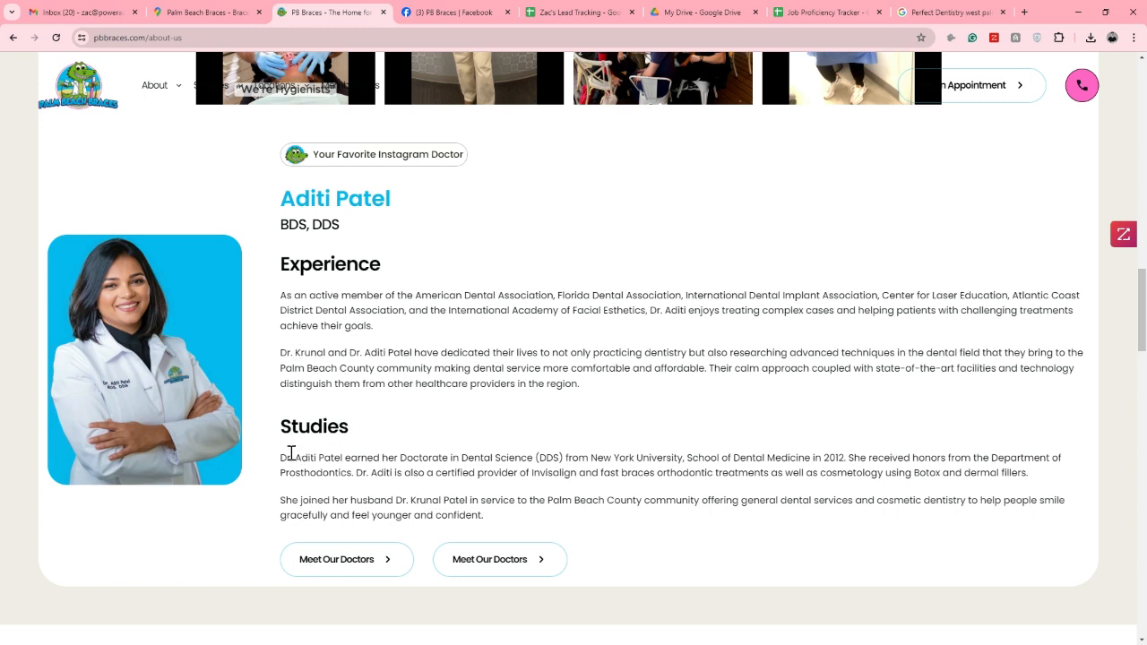
Replace Palm Beach Braces' decision maker in cell F48 of the Forest Hill, FL sheet with "Dr." and the doctor's surname
left_click(429, 14)
left_click(533, 12)
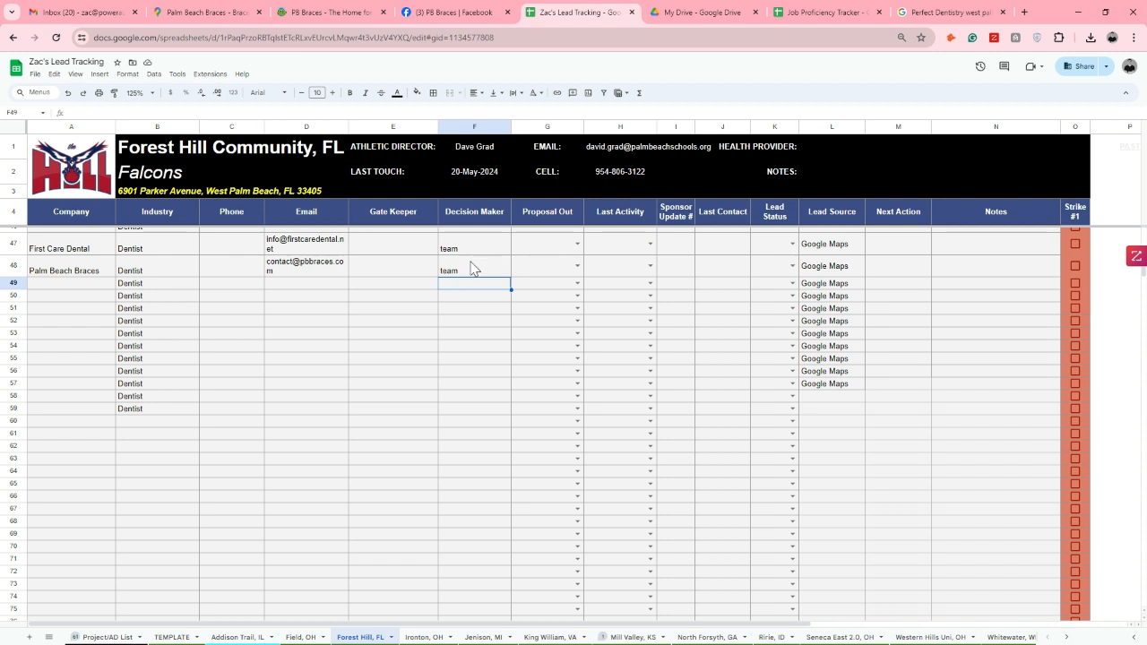
left_click(467, 264)
type("Dr. Patel")
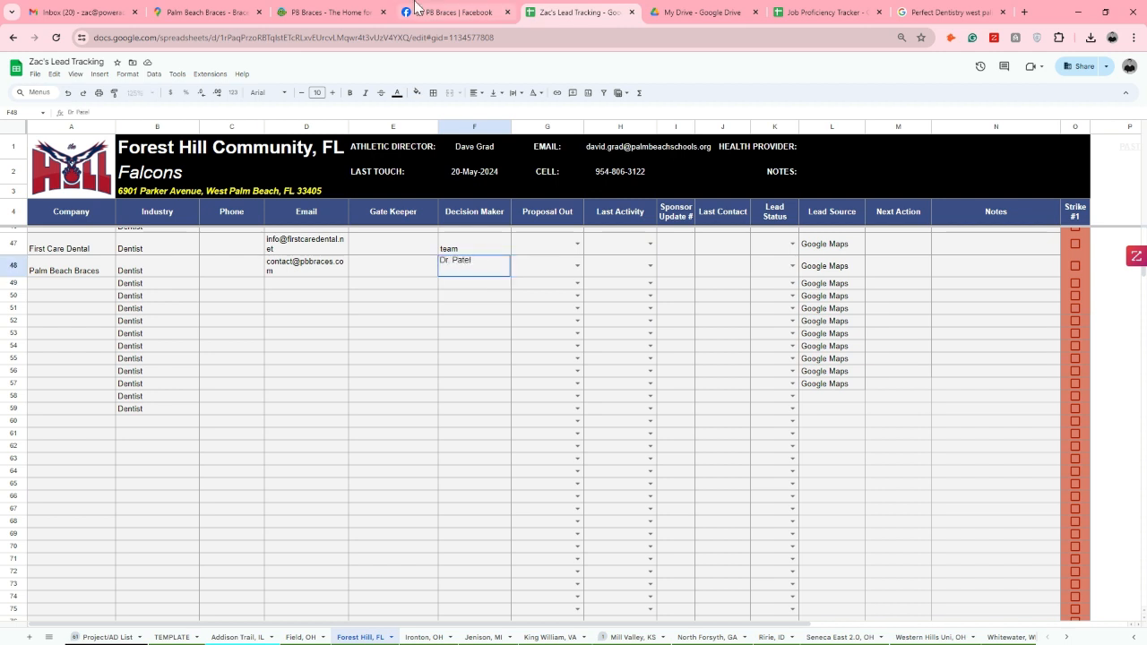
Look up Palm Beach Braces in the Sales browser extension from its About Us page, reloading the page to retry
left_click(329, 12)
left_click(1116, 234)
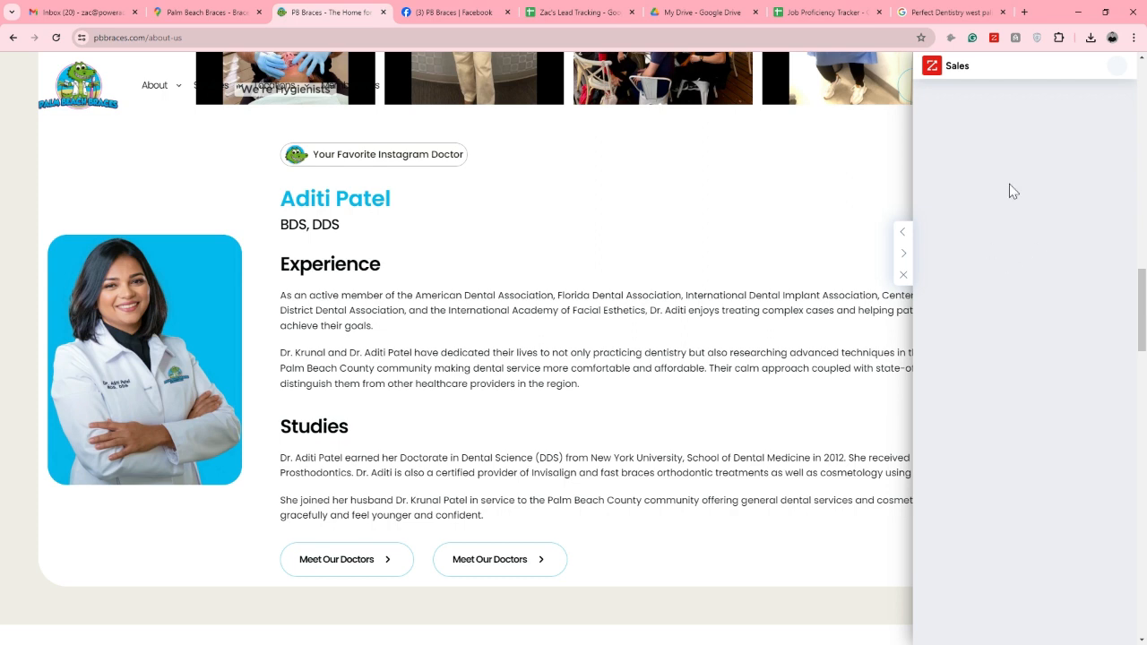
scroll(1008, 192, "down", 1)
scroll(1028, 217, "up", 3)
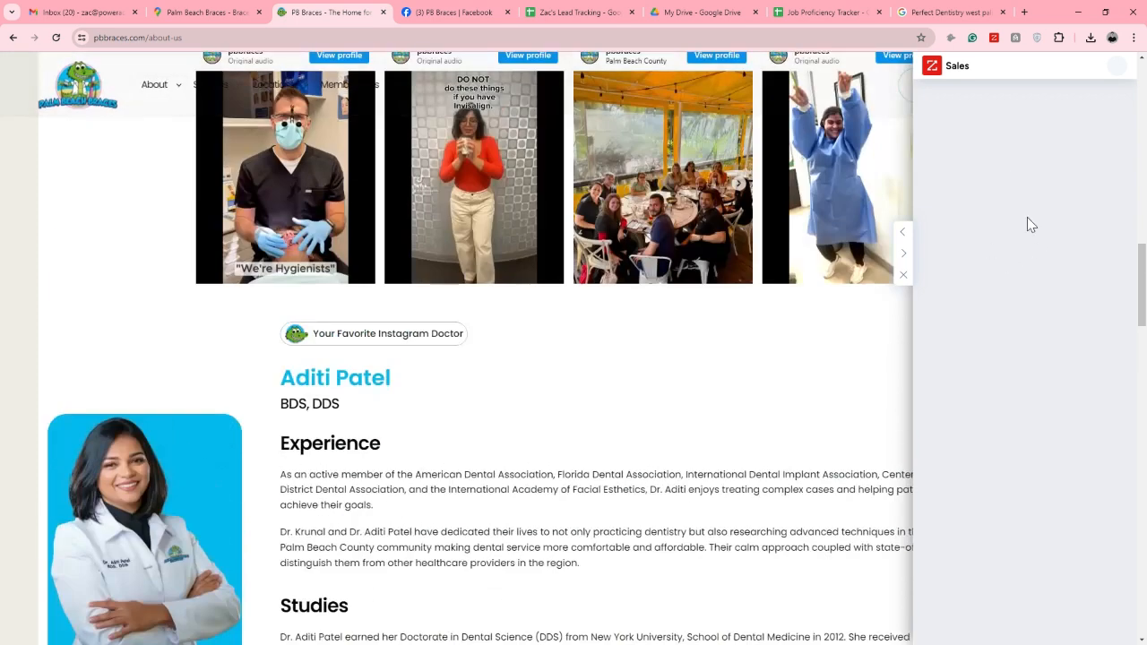
left_click(903, 275)
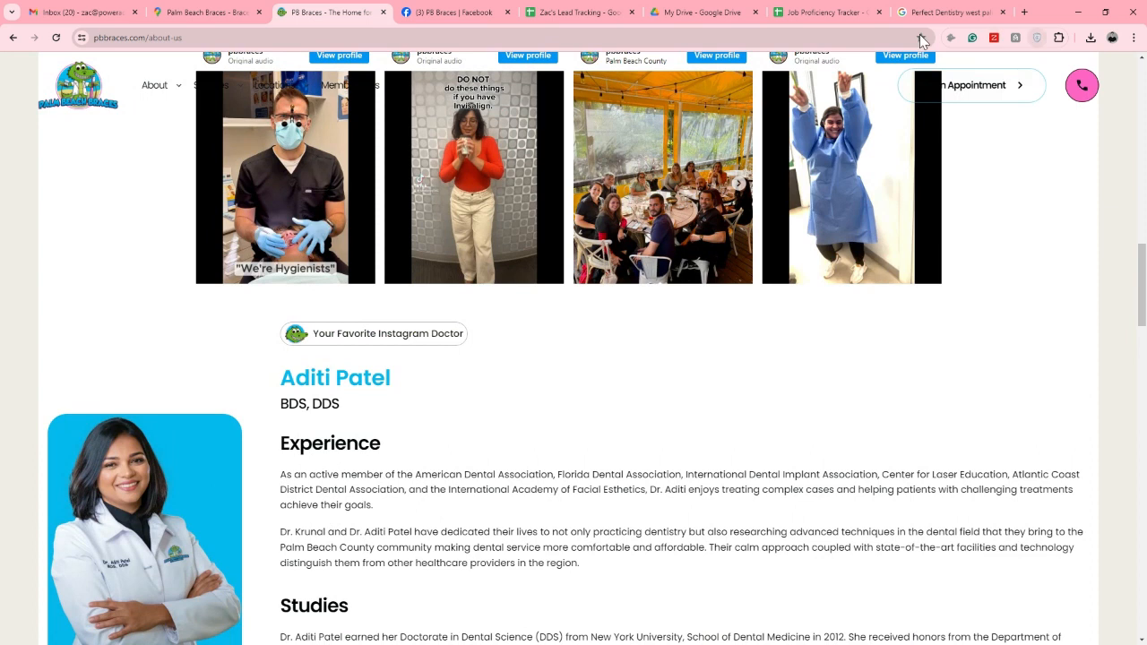
left_click(56, 38)
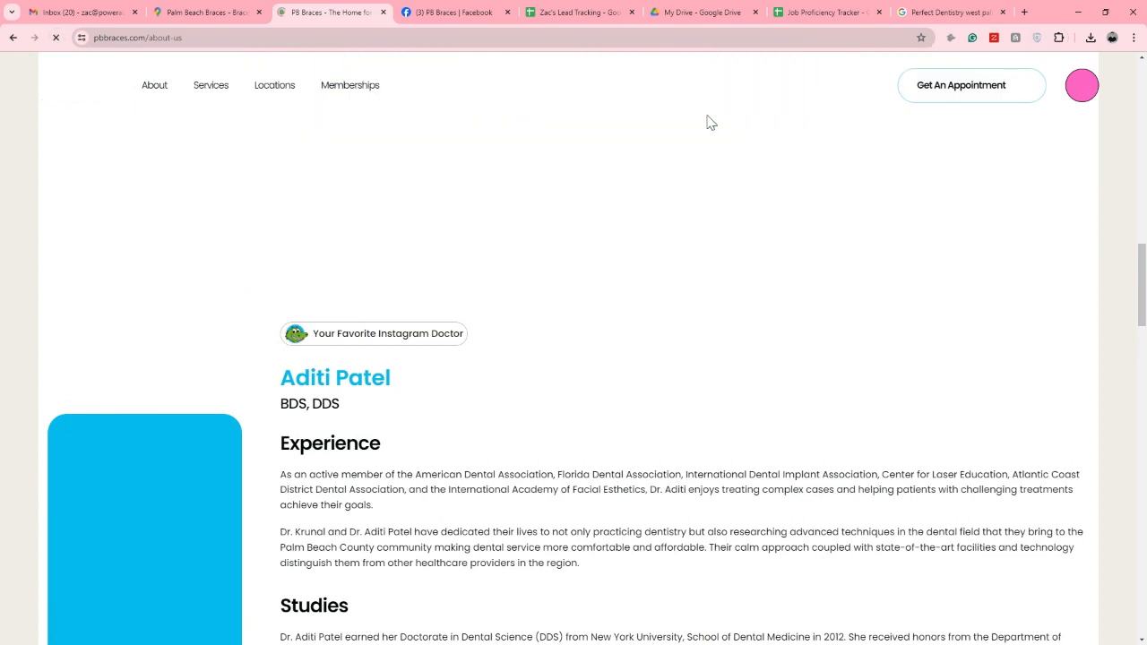
left_click(993, 38)
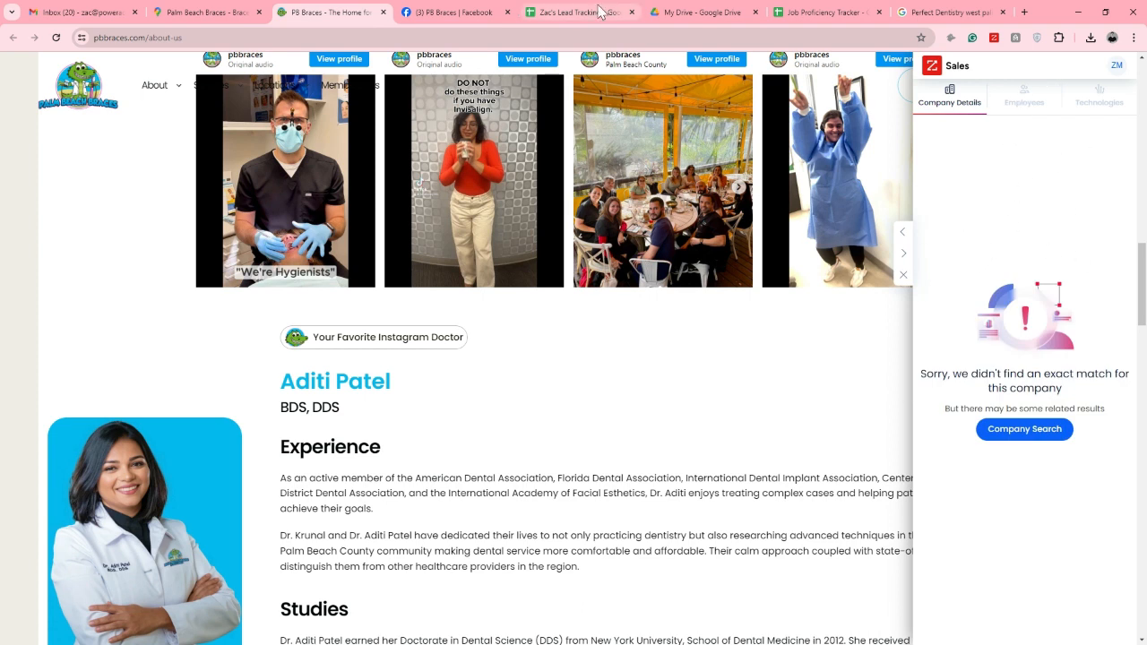
Close Palm Beach Braces' website and open the dental implants provider's listing beside Implant Dentistry of South Florida in Google Maps
left_click(383, 13)
left_click(205, 11)
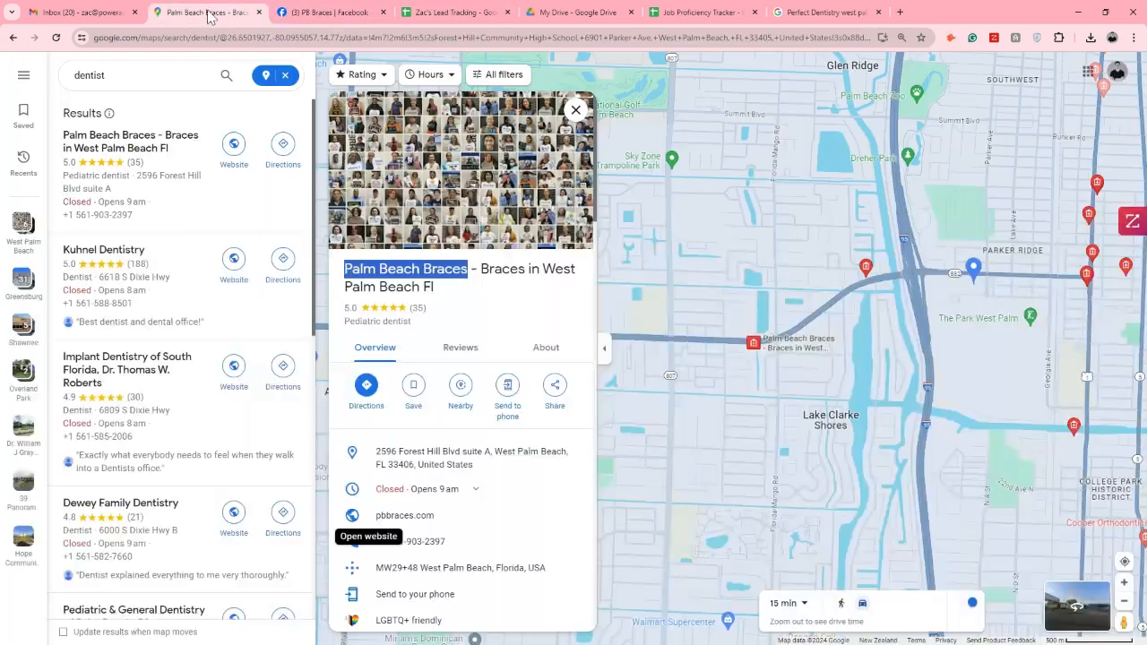
scroll(991, 260, "down", 2)
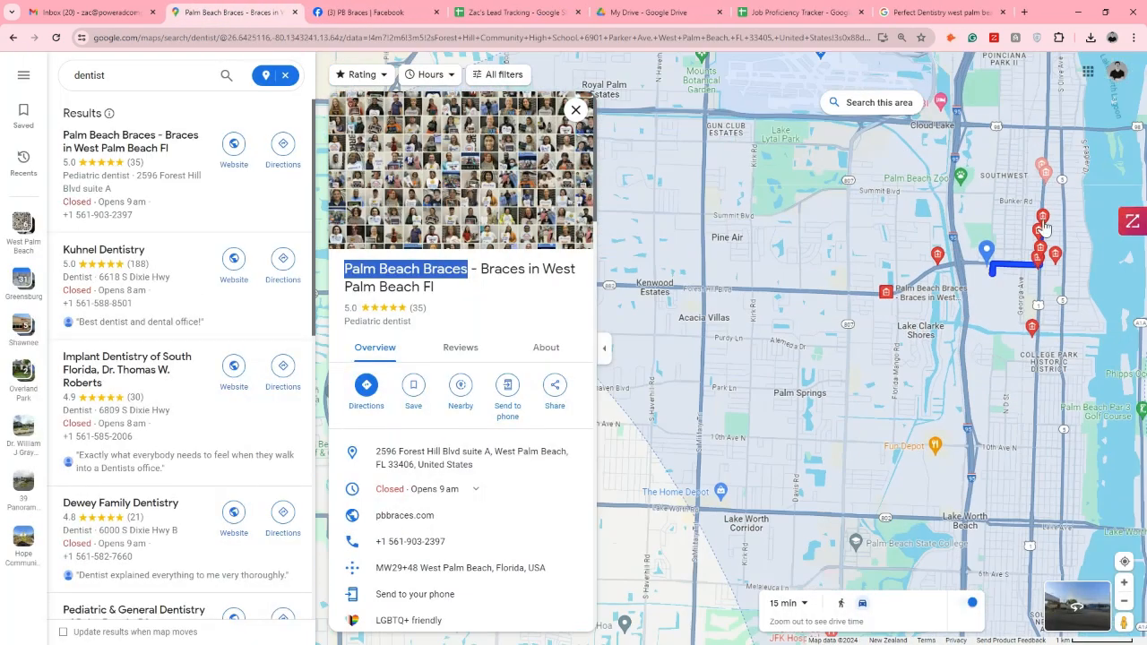
mouse_move(1039, 177)
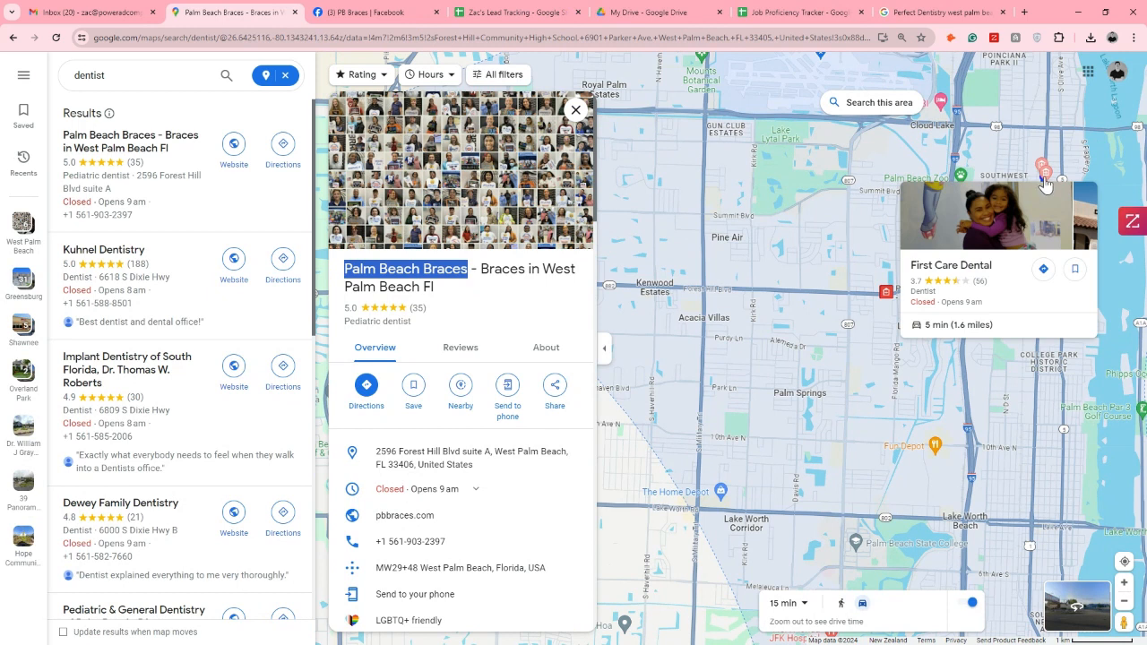
scroll(997, 226, "up", 3)
scroll(998, 226, "up", 5)
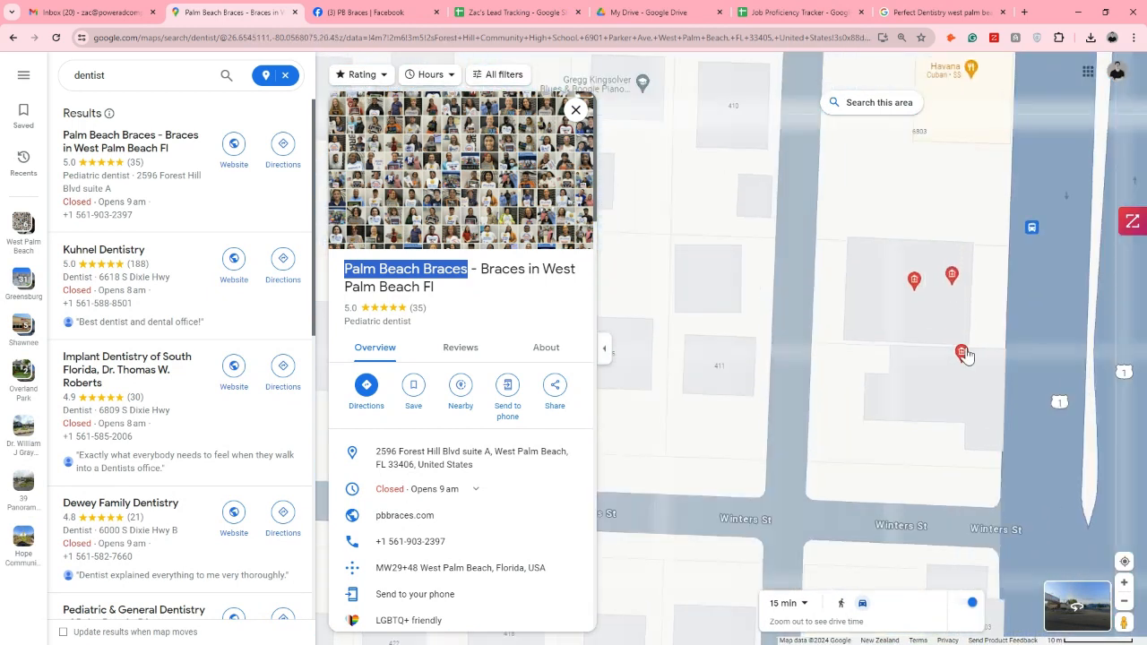
left_click(952, 278)
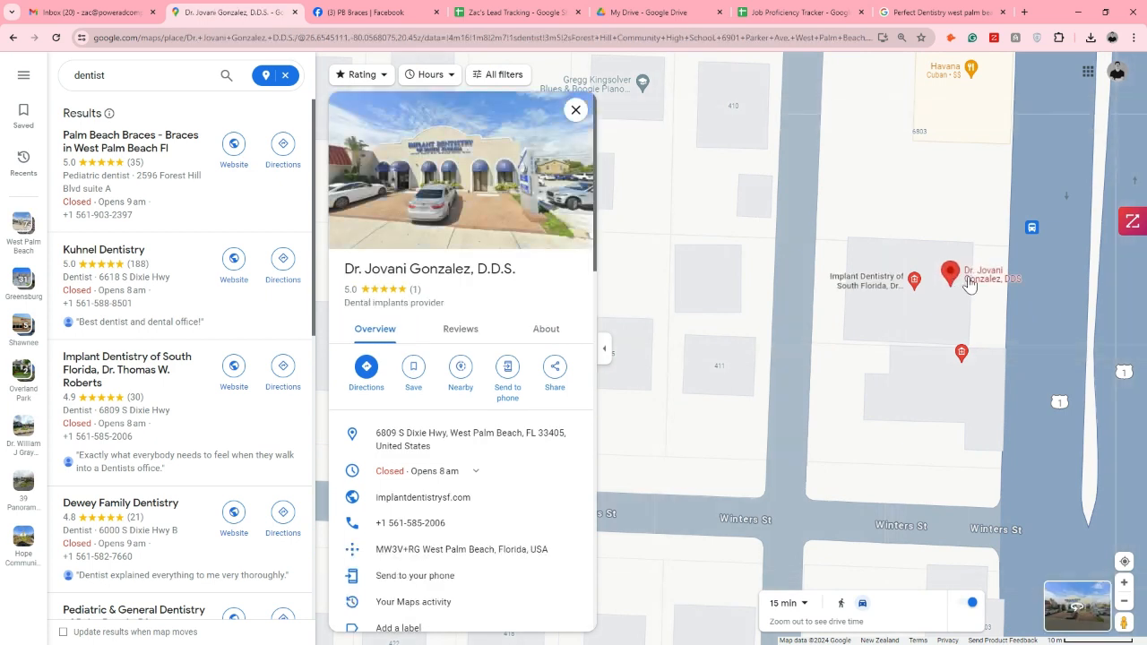
Compare the Implant Dentistry of South Florida listing with the neighbouring dental implants provider's listing
scroll(959, 283, "up", 1)
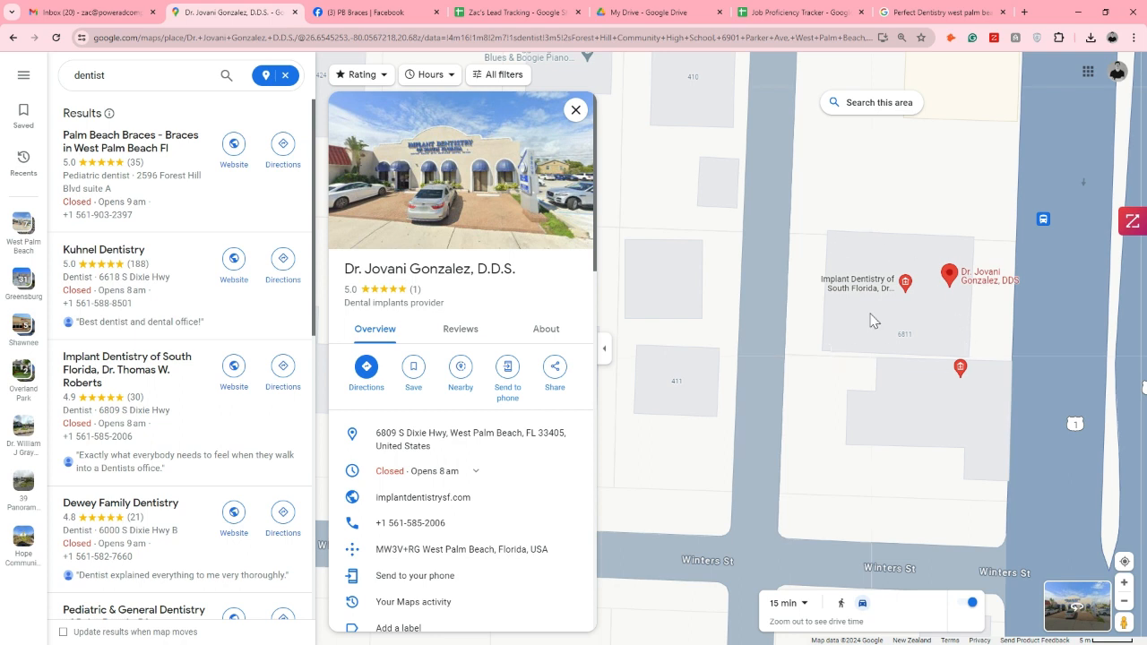
left_click(905, 282)
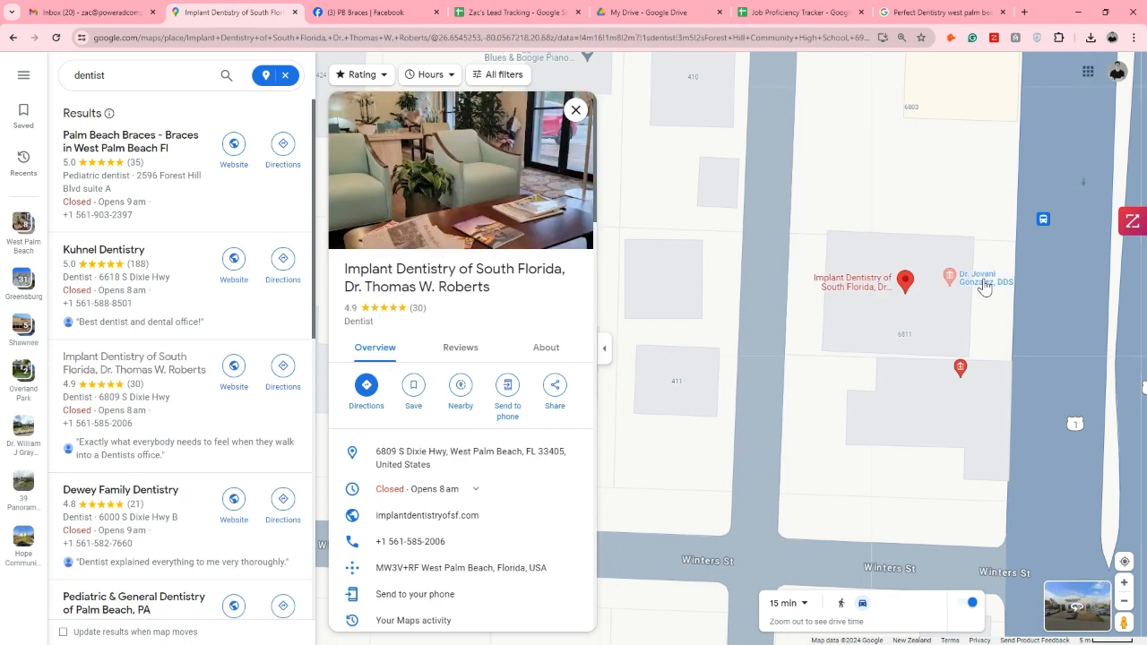
left_click(985, 285)
left_click(884, 292)
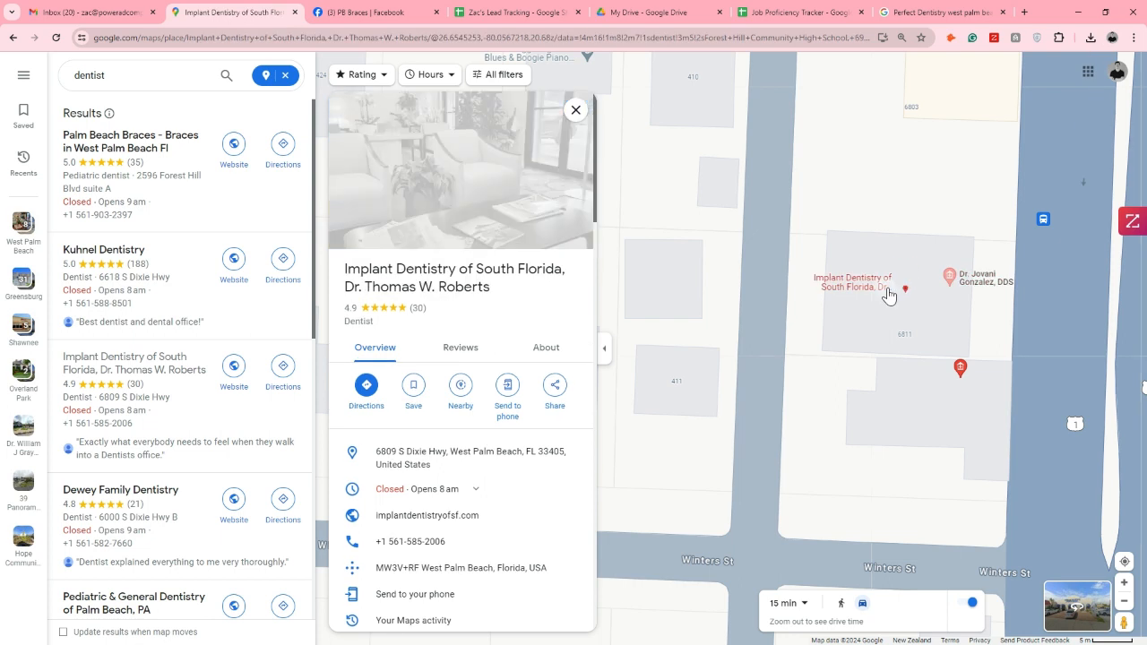
left_click(956, 283)
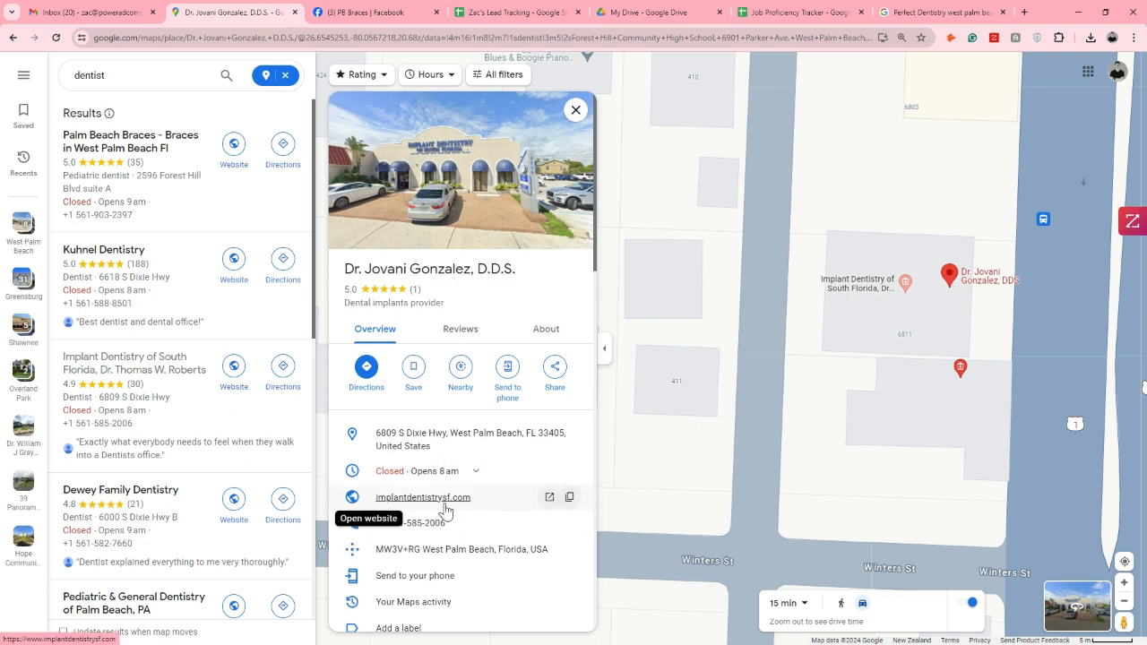
Open Implant Dentistry of South Florida's website from its Maps listing and copy the company name into cell A49 of the lead sheet
left_click(892, 296)
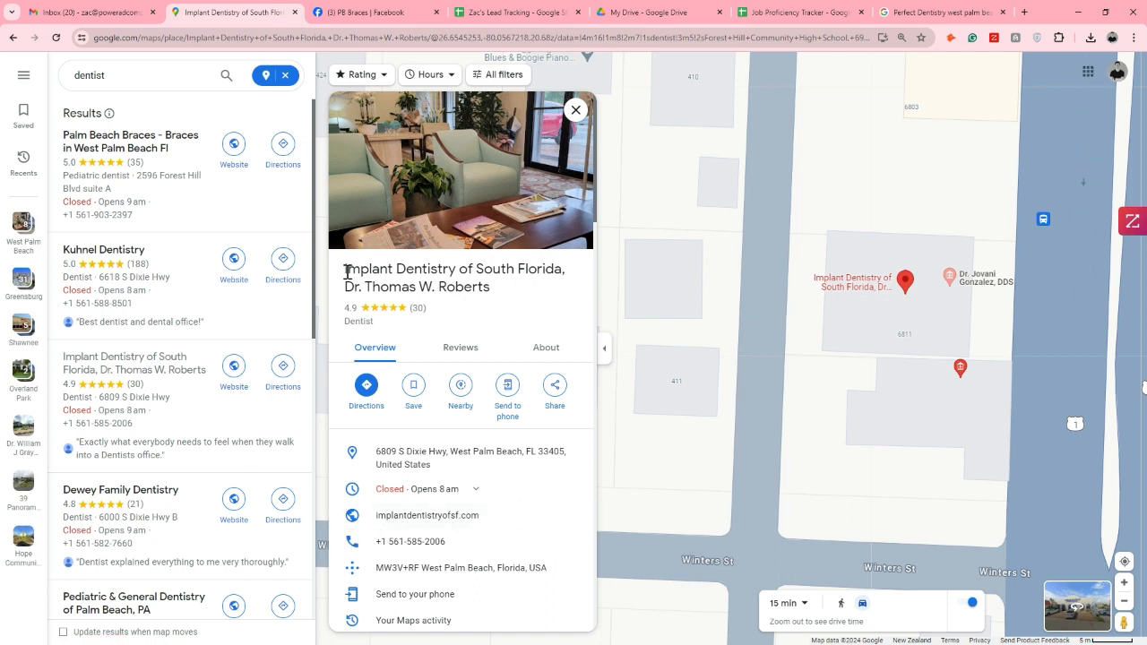
left_click_drag(345, 271, 560, 266)
key("ctrl+c")
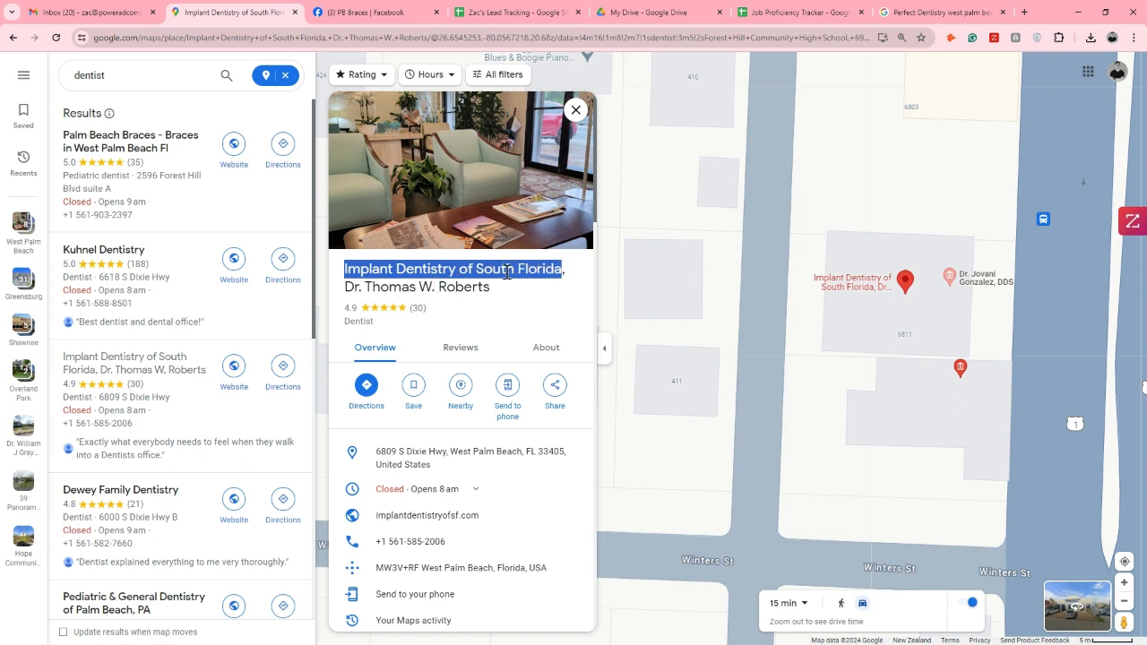
left_click(427, 515)
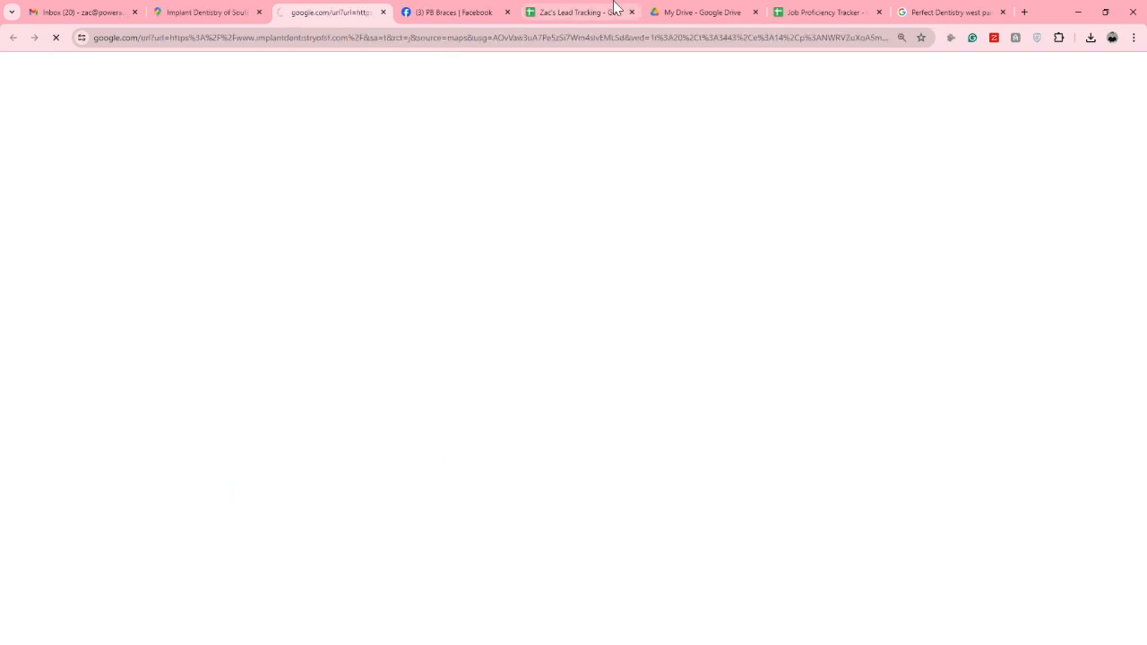
left_click(615, 7)
left_click(69, 284)
key("ctrl+v")
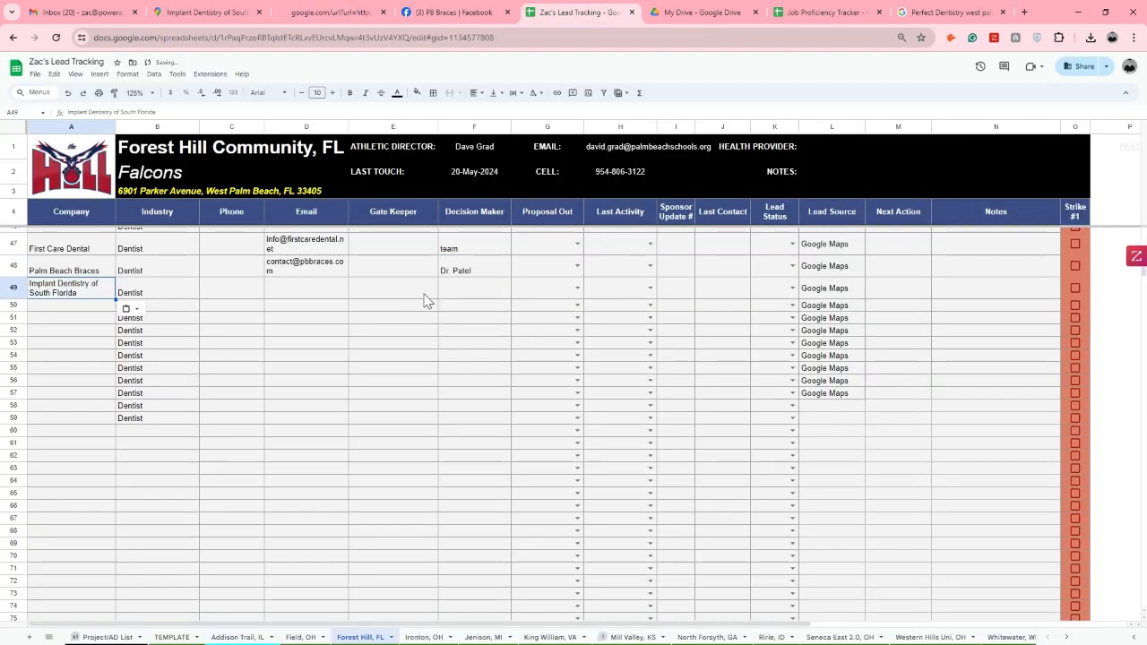
Enter "Dr." and the surname from the Maps listing as Implant Dentistry of South Florida's decision maker in cell F49
left_click(331, 11)
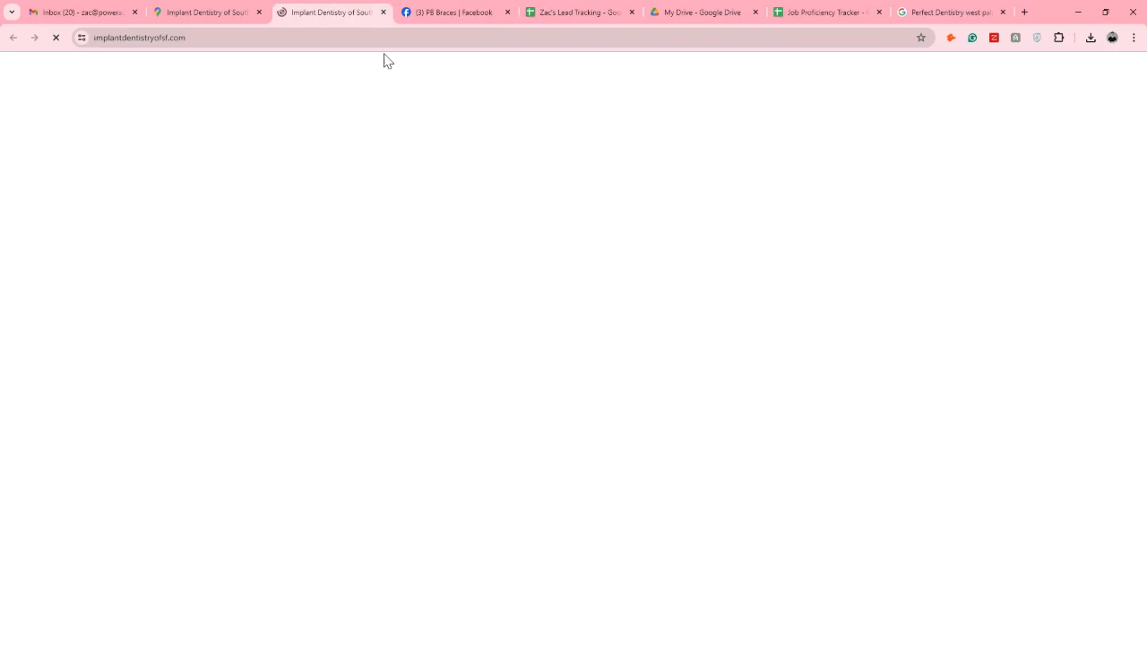
left_click(252, 17)
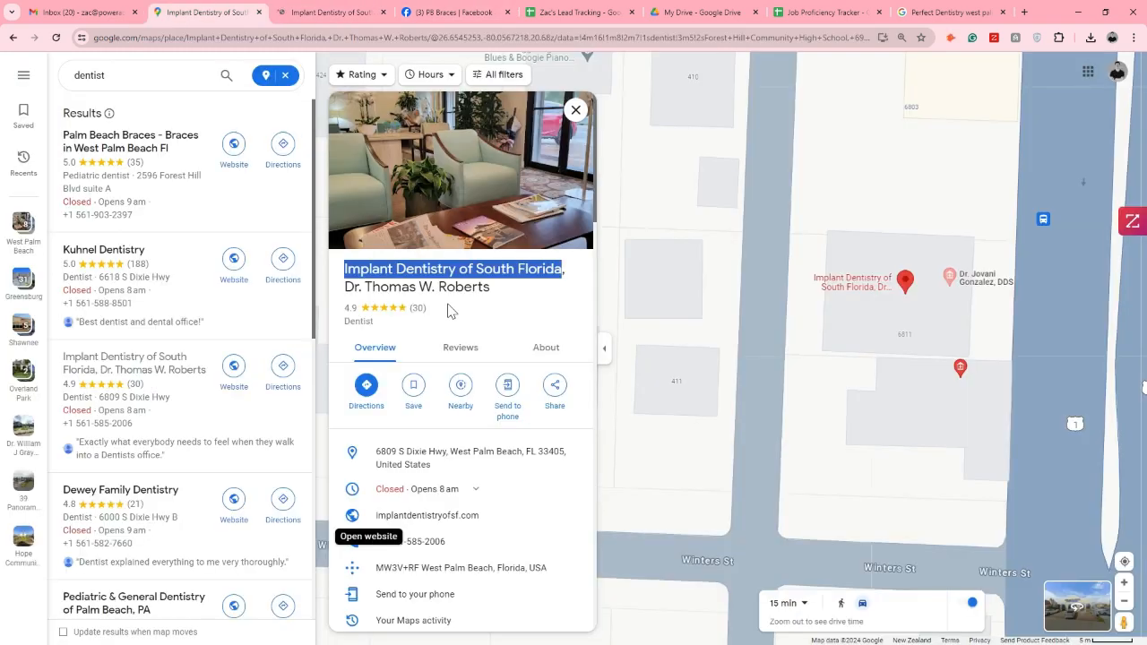
left_click_drag(439, 288, 492, 287)
left_click(560, 18)
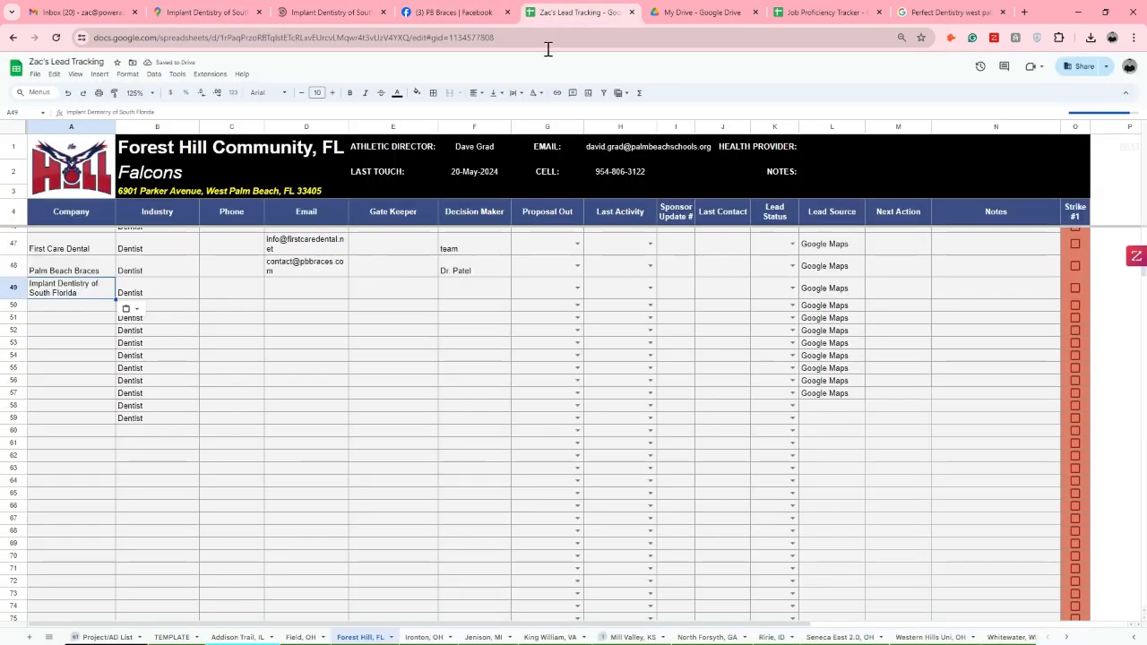
left_click(465, 295)
type("Dr. Roberts")
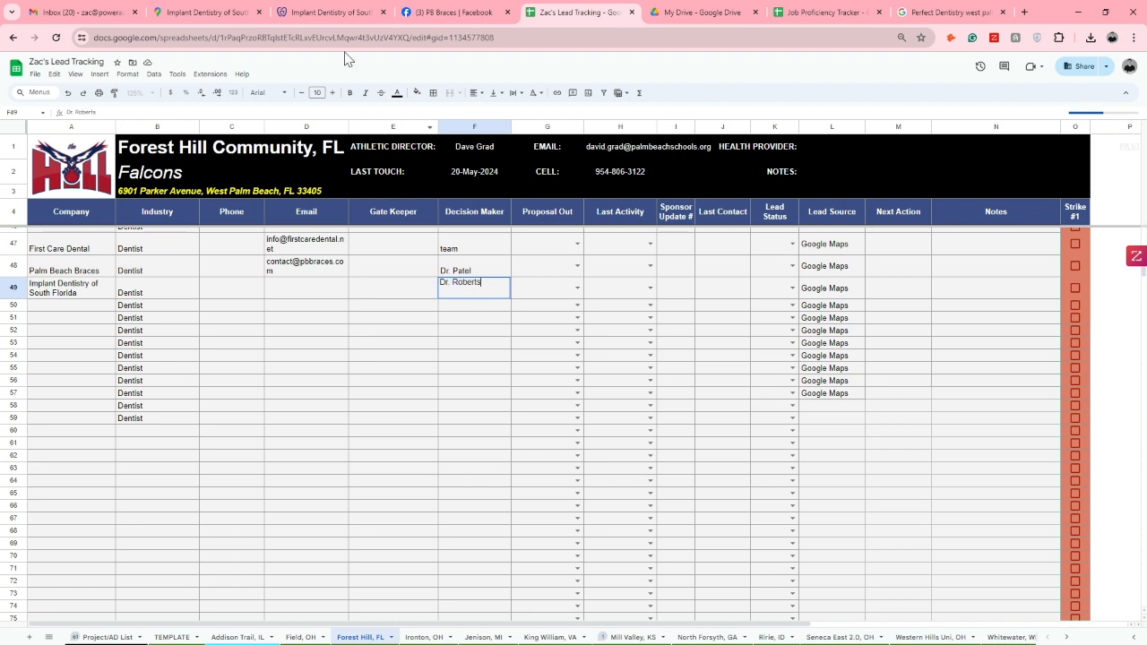
Open the Contact page on Implant Dentistry of South Florida's website and look through it for an email address
left_click(334, 9)
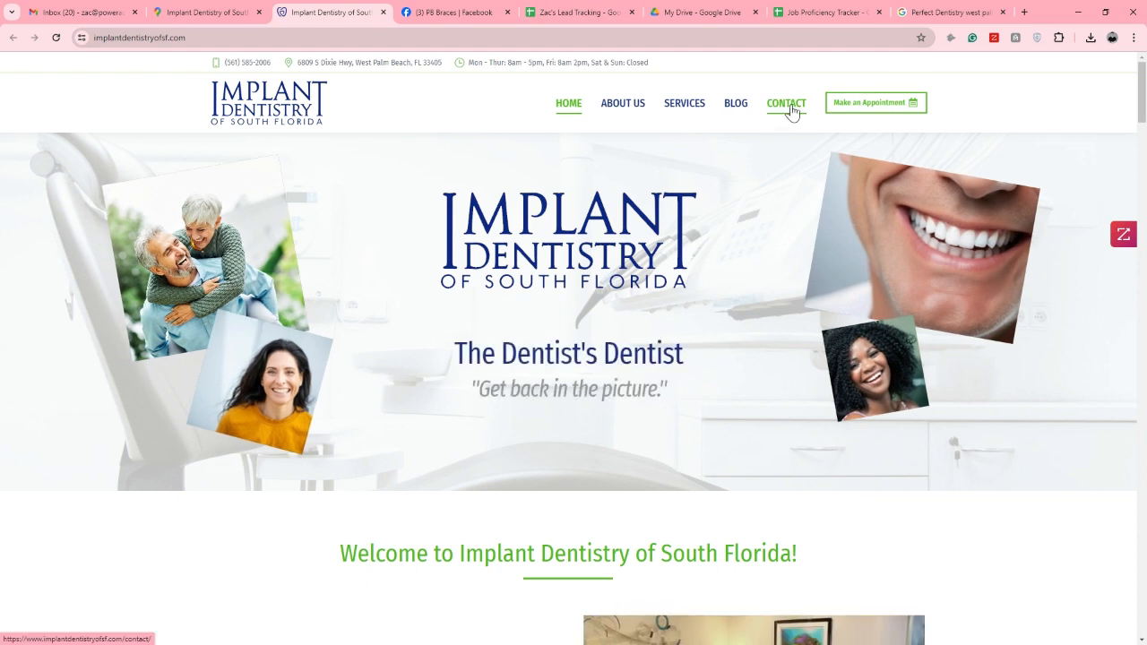
left_click(785, 106)
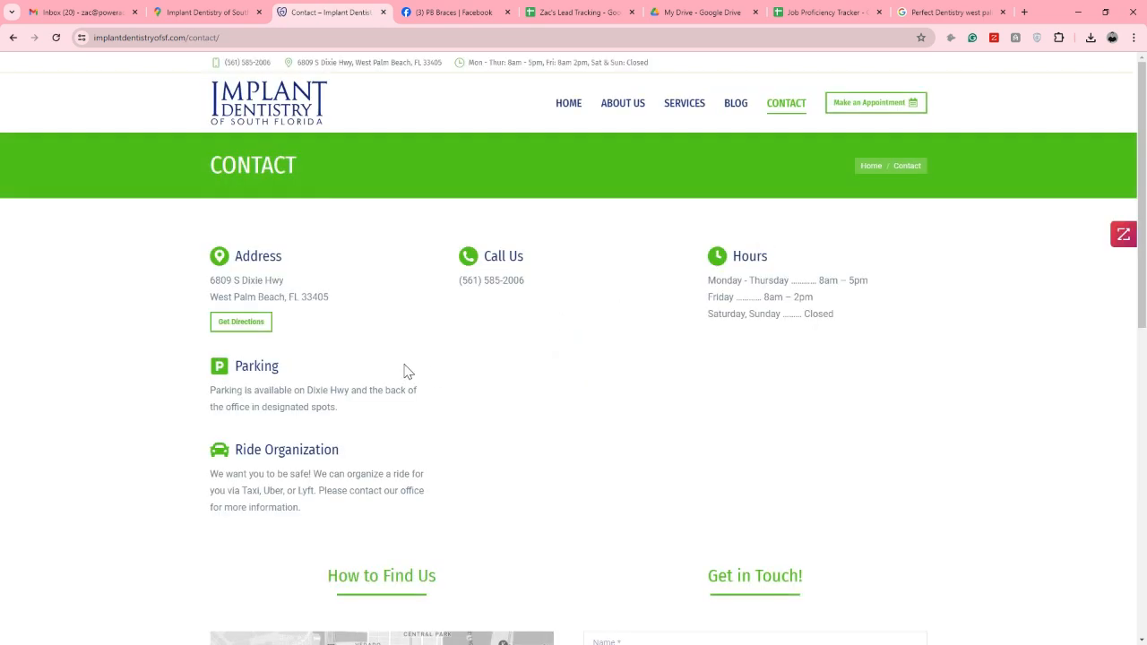
scroll(599, 299, "down", 5)
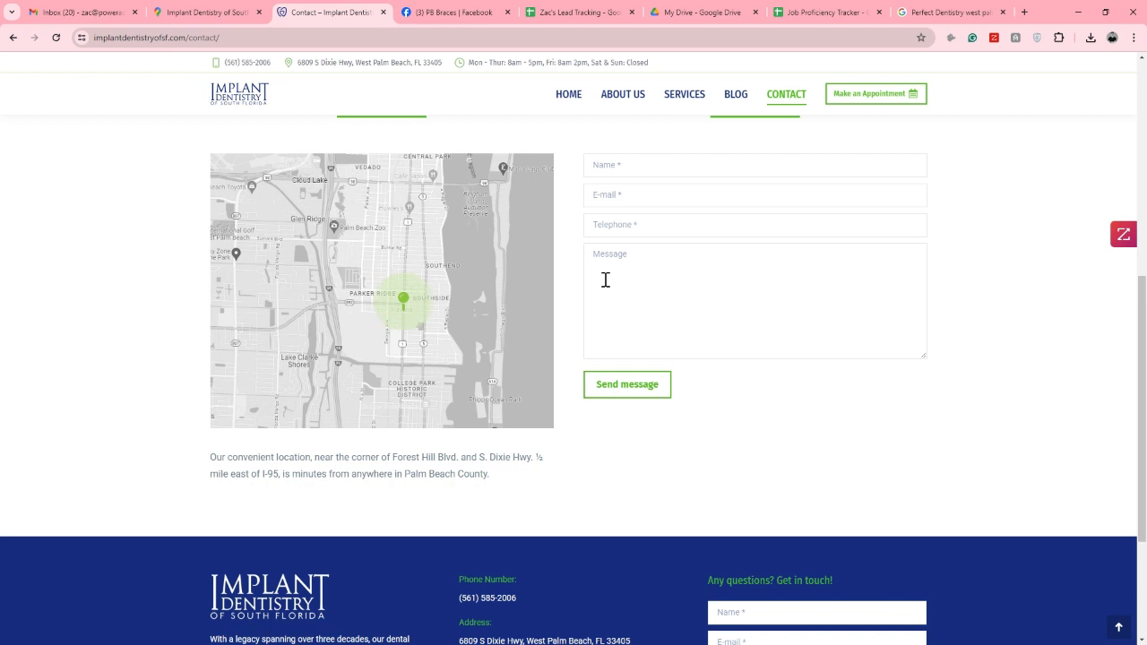
scroll(606, 280, "down", 2)
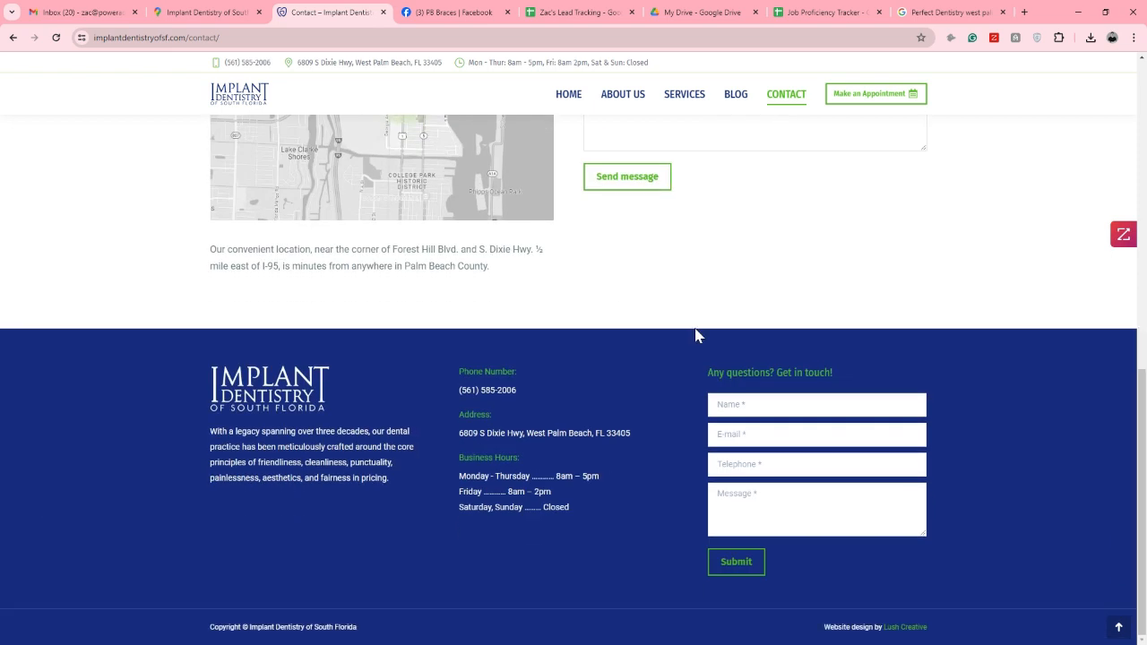
scroll(689, 358, "up", 8)
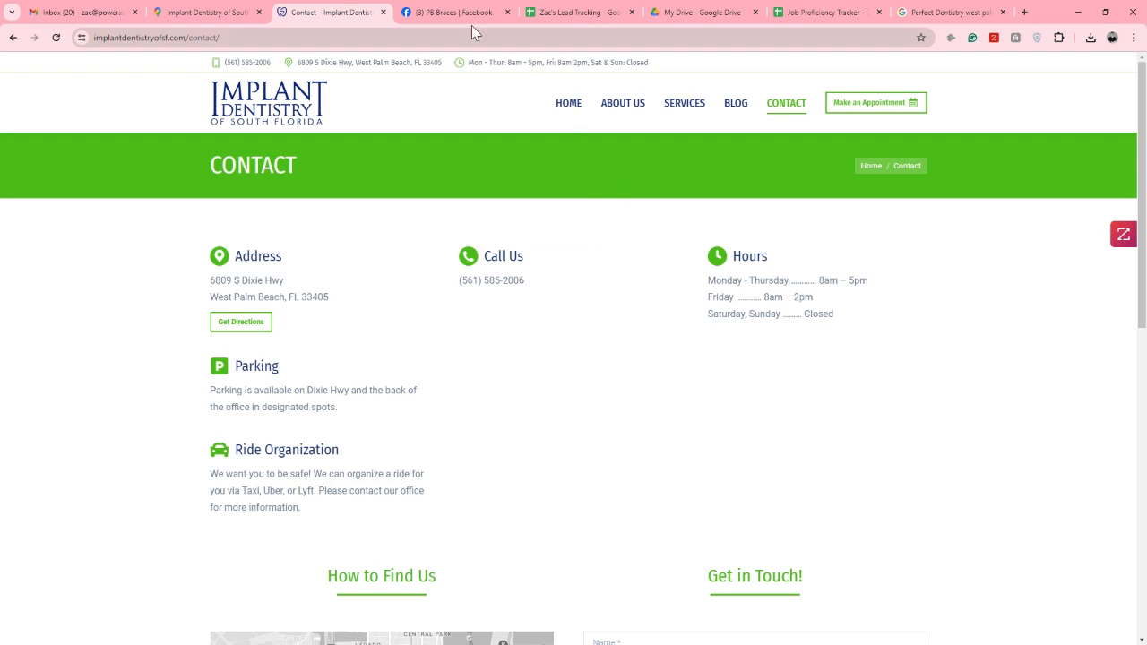
Copy the company name from cell A49, search Facebook for it, and open the Implant Dentistry of South Florida dentist page
left_click(204, 12)
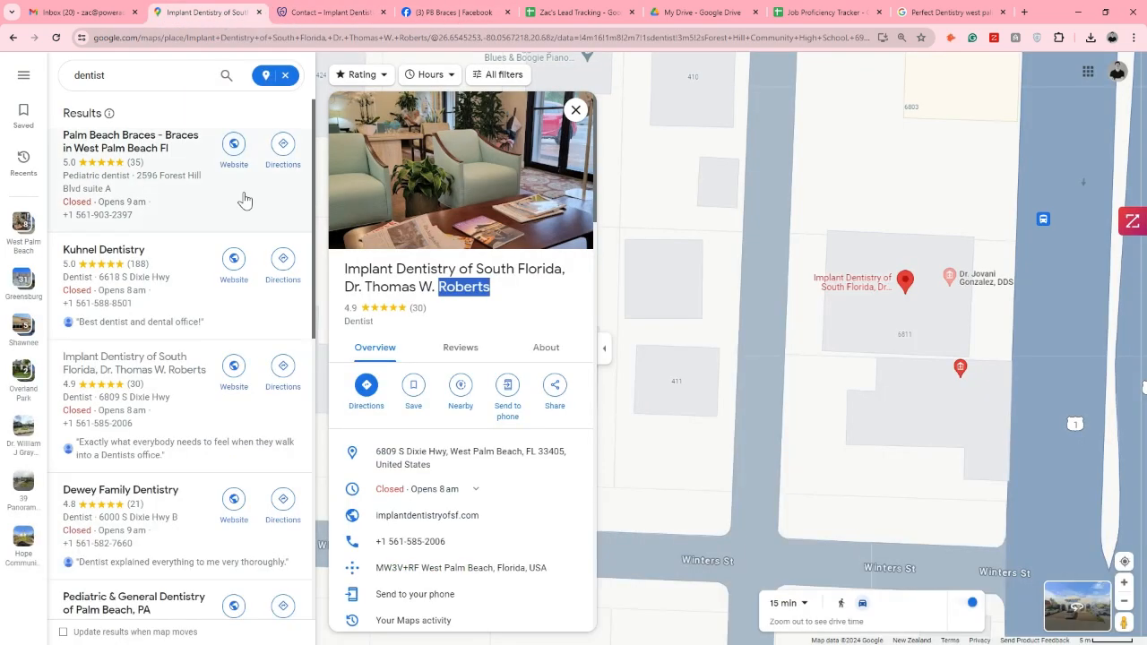
left_click(565, 12)
left_click(90, 289)
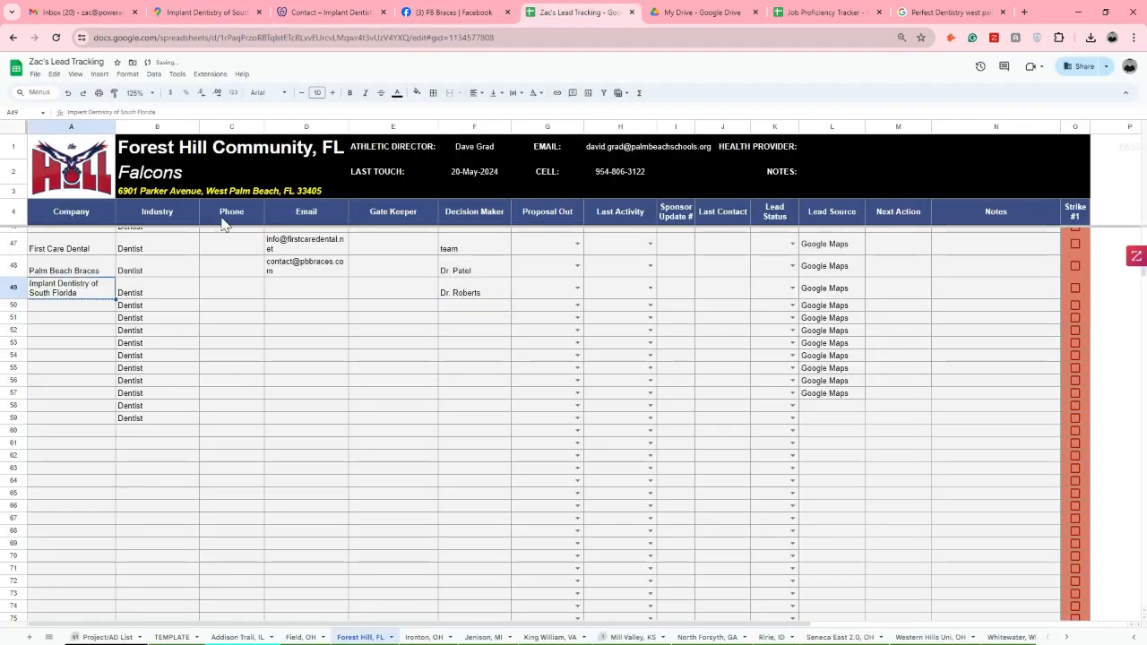
left_click(468, 17)
left_click(134, 69)
type("Implant Dentistry of South Florida")
key("Return")
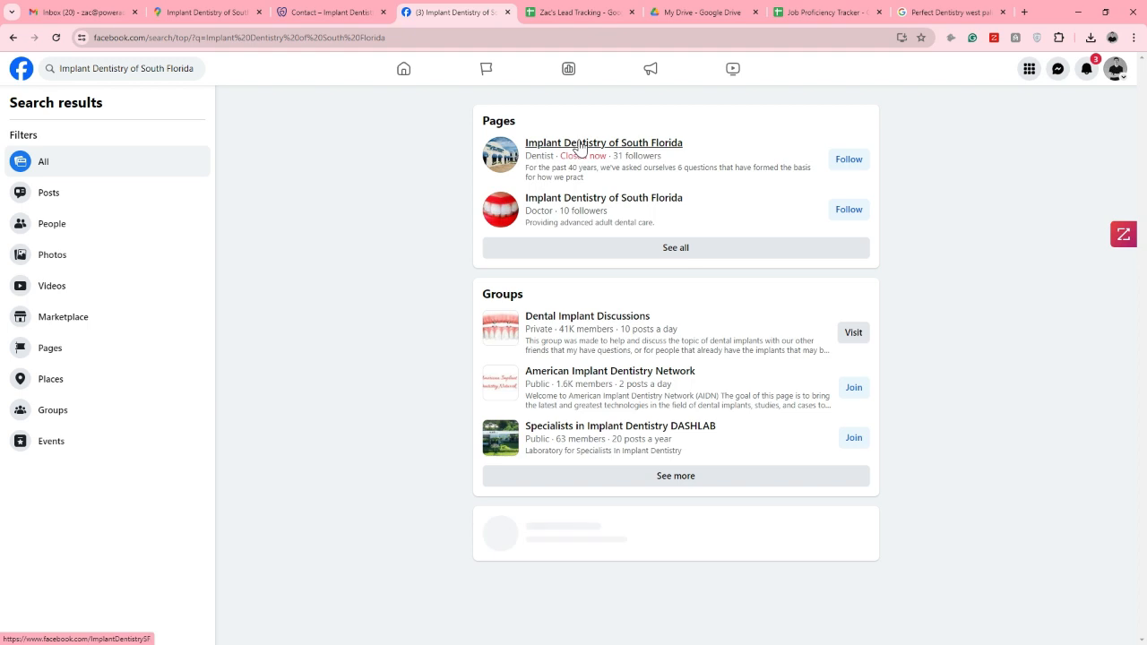
left_click(583, 144)
scroll(364, 354, "down", 3)
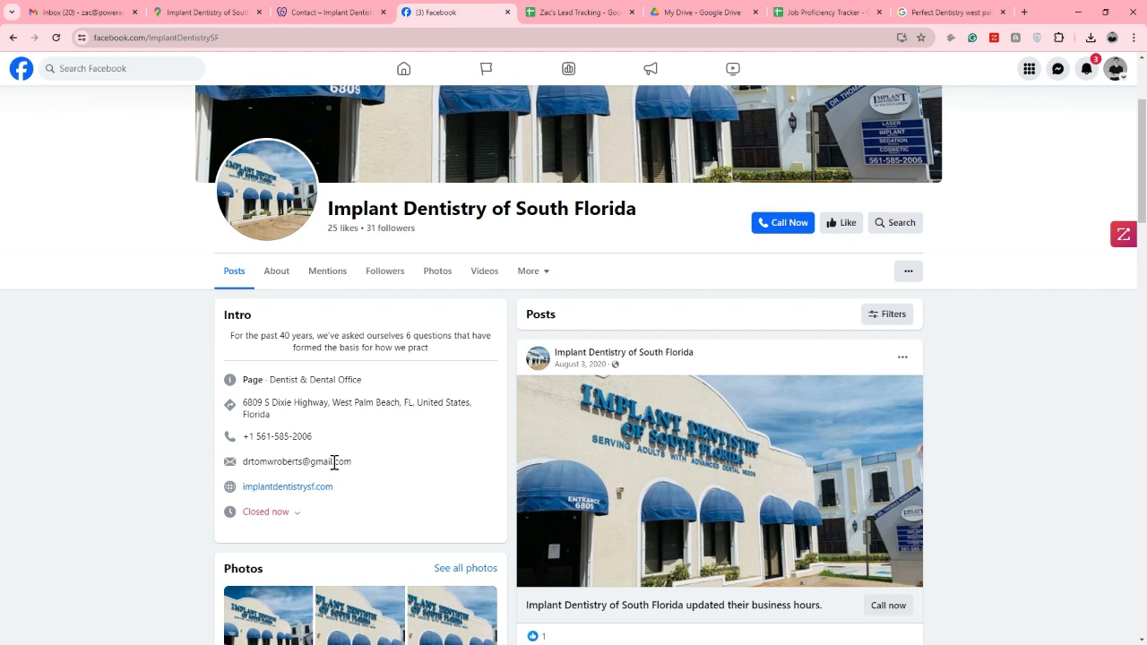
Copy the email address from the Facebook page's intro into Implant Dentistry of South Florida's Email cell D49
left_click_drag(354, 468, 245, 462)
key("ctrl+c")
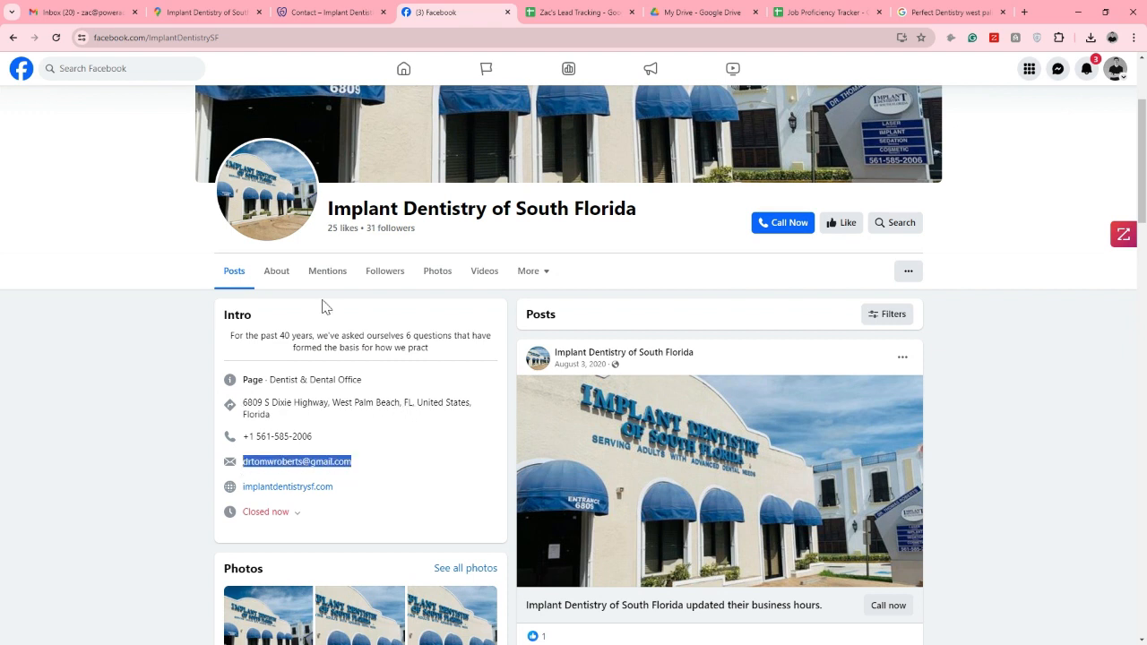
left_click(581, 12)
left_click(325, 290)
key("ctrl+v")
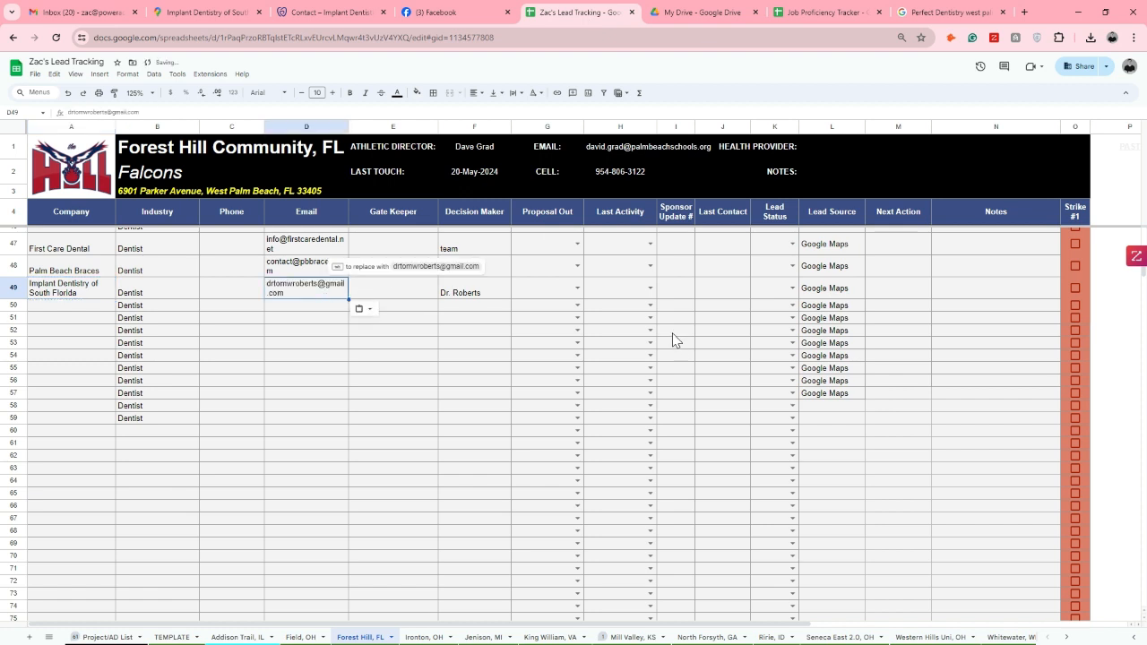
Check the sales extension's company details on Implant Dentistry of South Florida's website and review the lead entries in rows 47 to 49
left_click(303, 9)
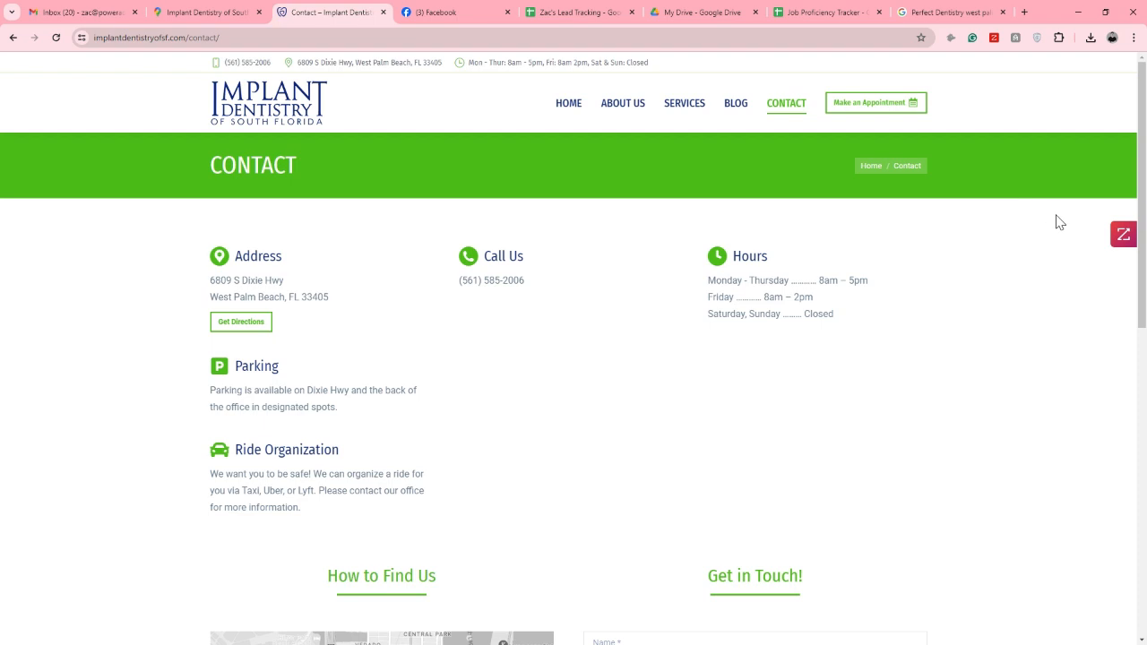
left_click(1120, 237)
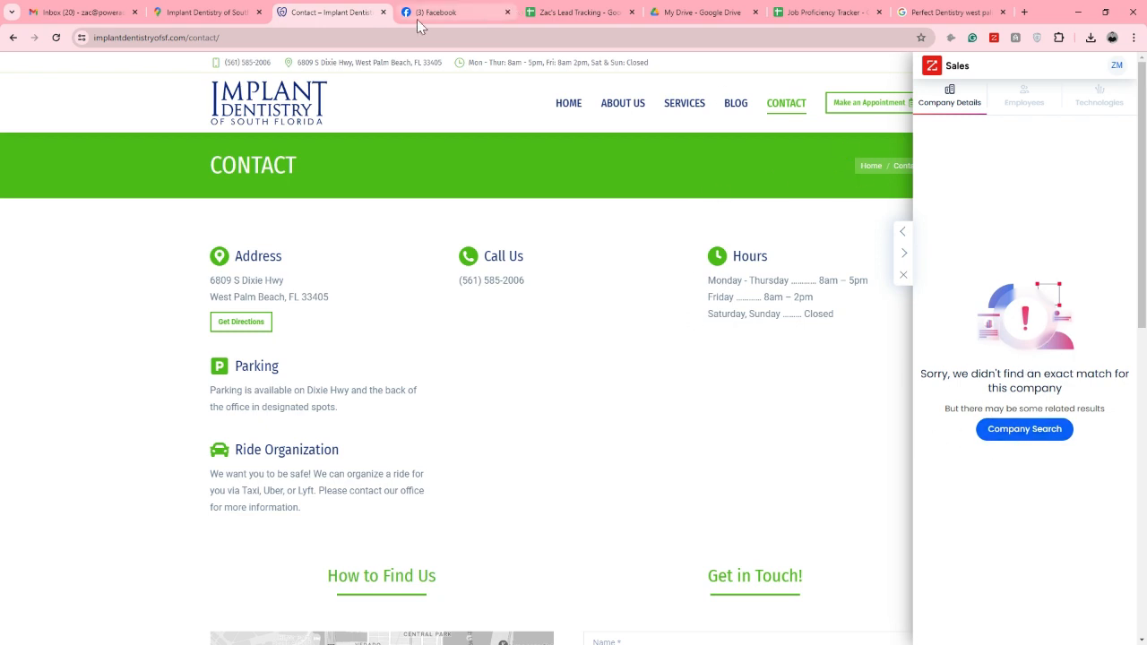
left_click(573, 12)
left_click_drag(79, 245, 72, 289)
left_click_drag(291, 242, 463, 298)
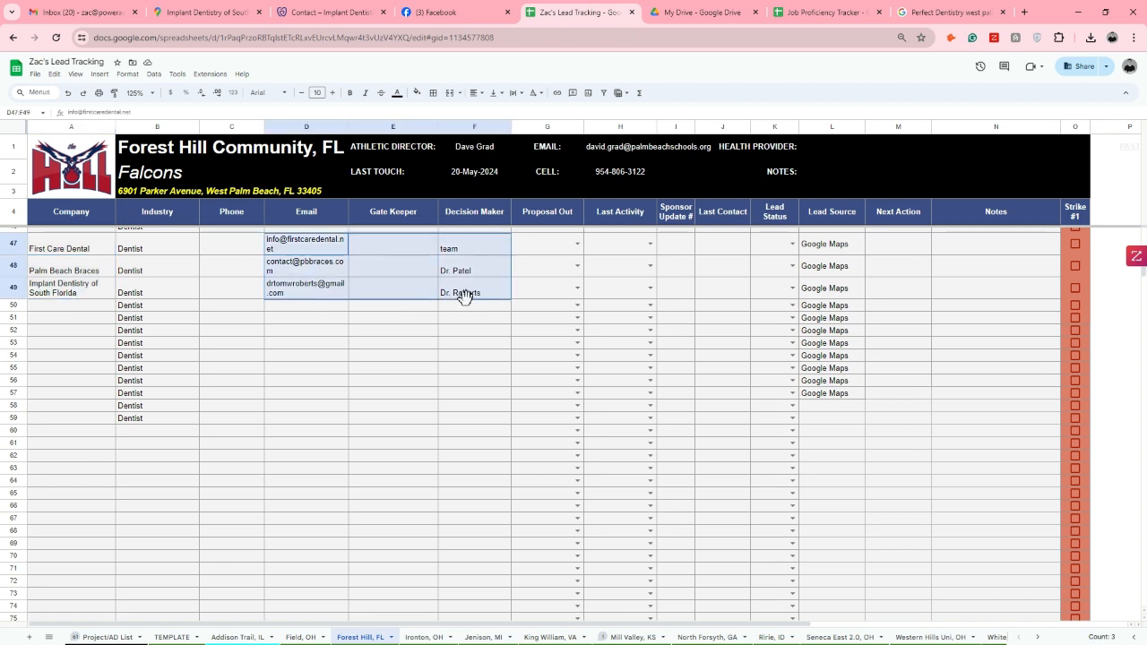
left_click(400, 373)
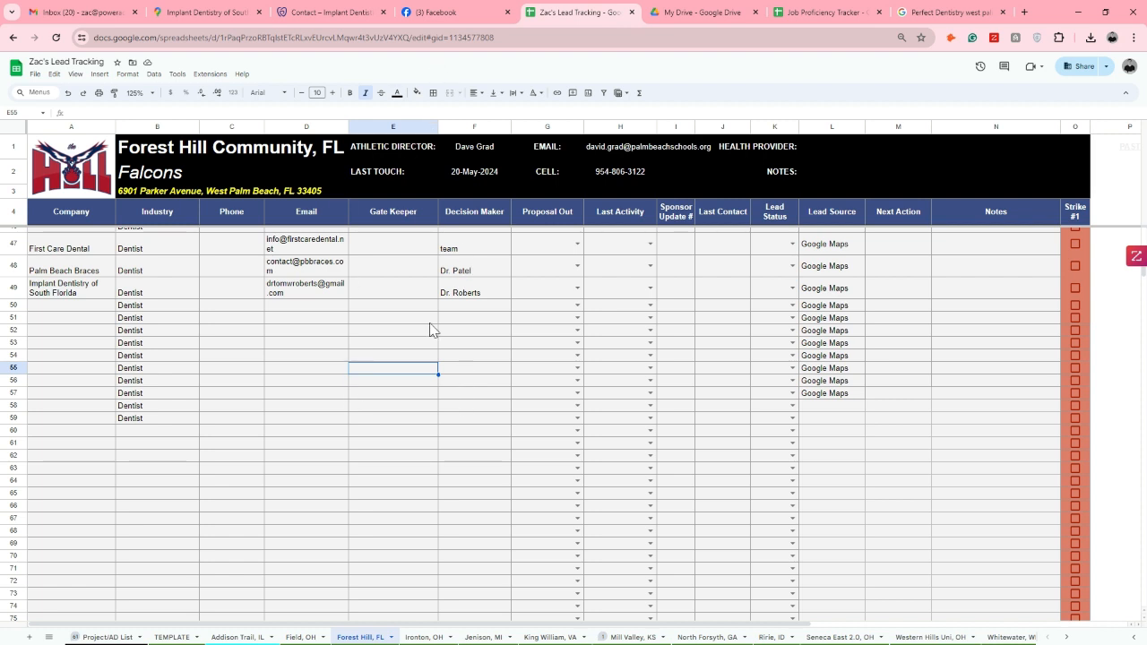
Close the Implant Dentistry of South Florida listing in Google Maps and examine how the dentist results spread around Forest Hill Community High School
left_click(215, 10)
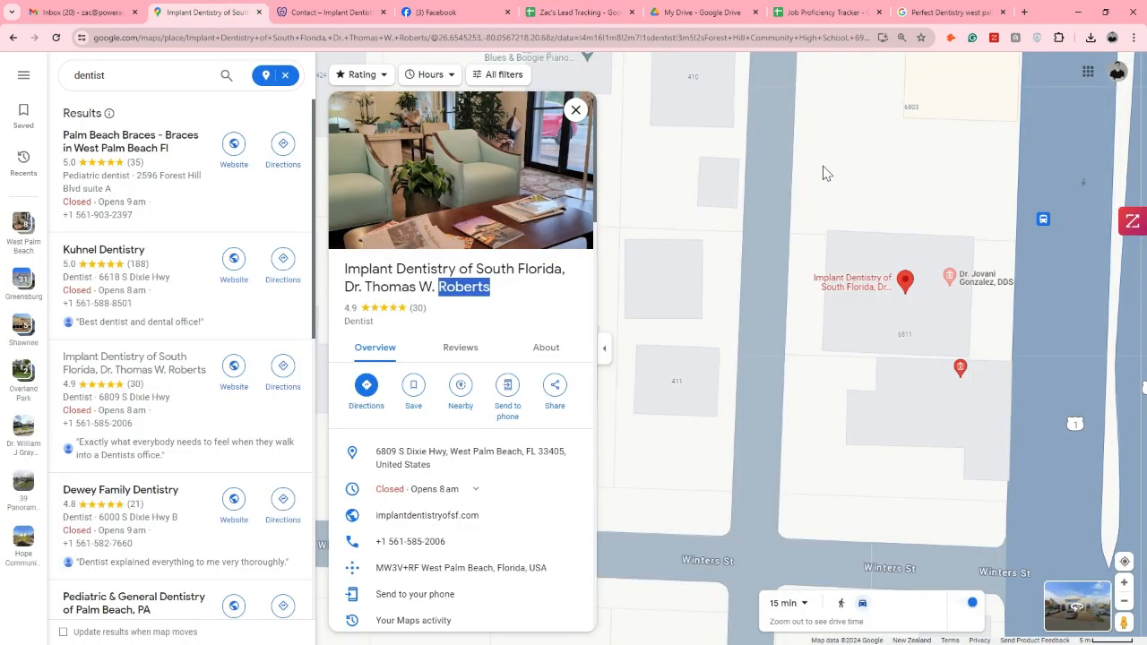
scroll(850, 203, "down", 6)
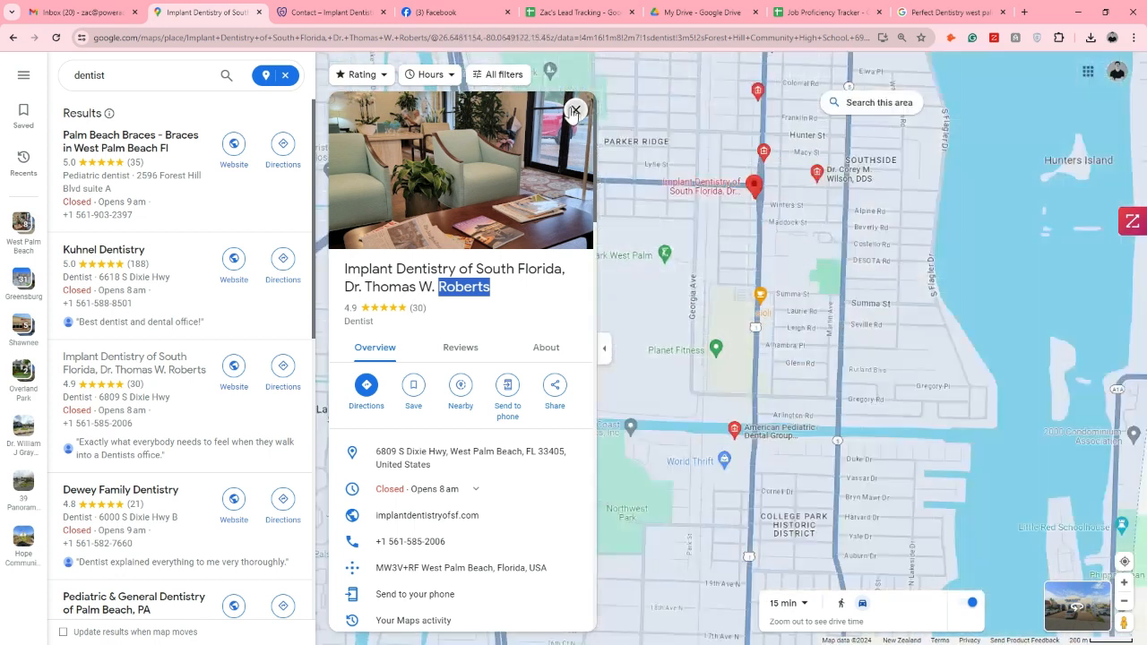
left_click(573, 111)
scroll(856, 194, "down", 3)
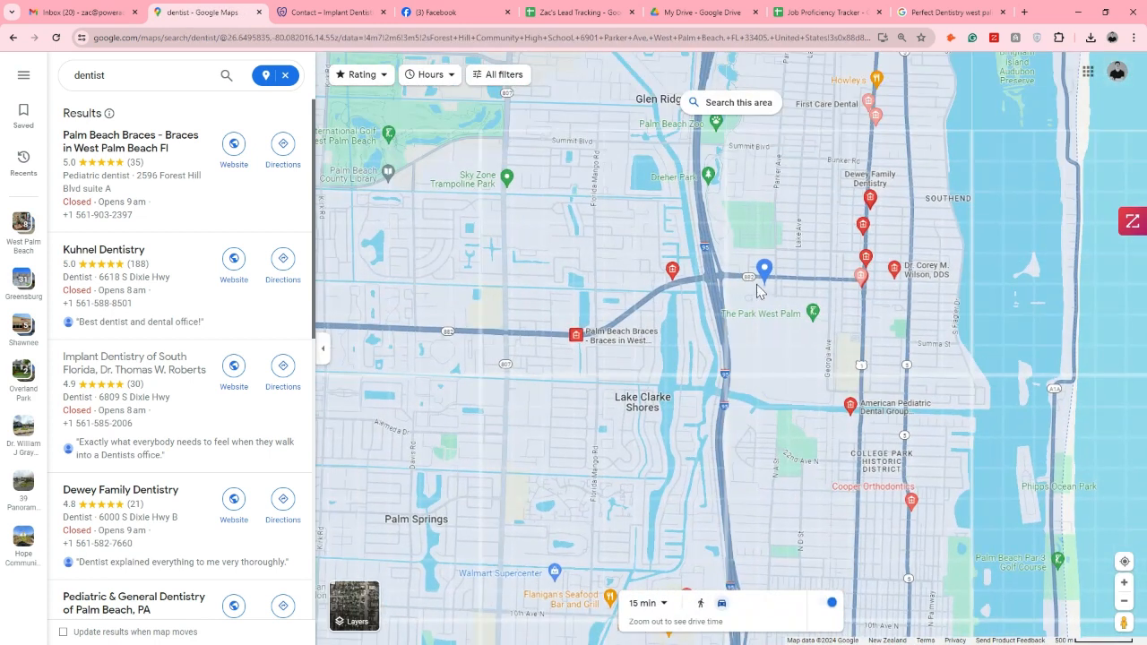
scroll(765, 272, "down", 3)
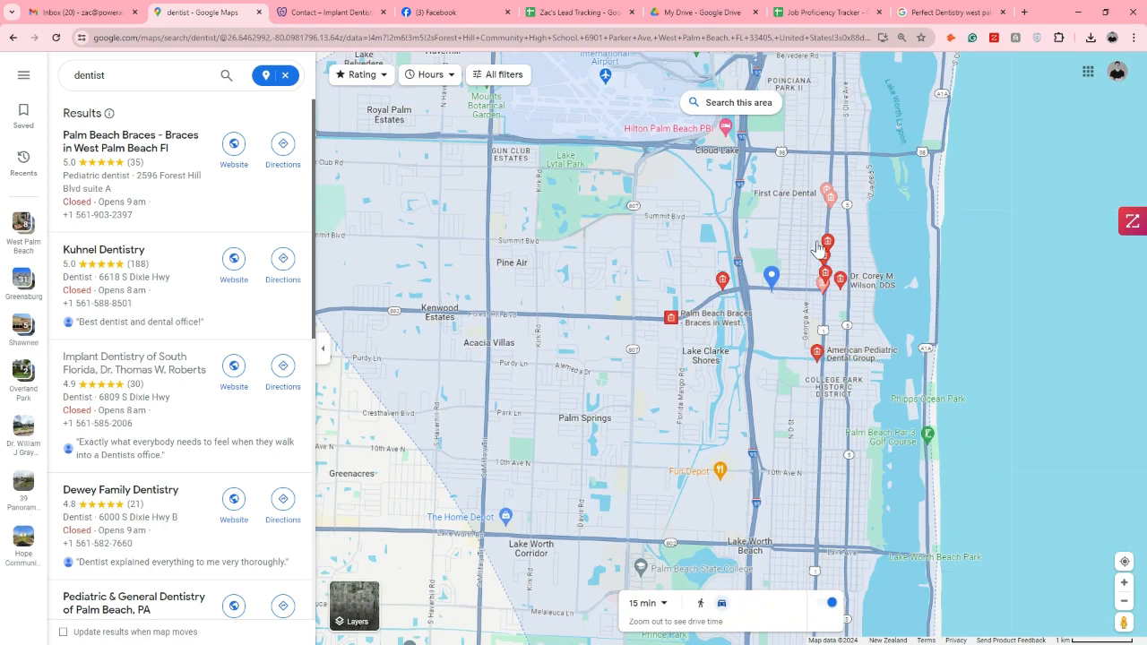
scroll(746, 307, "down", 3)
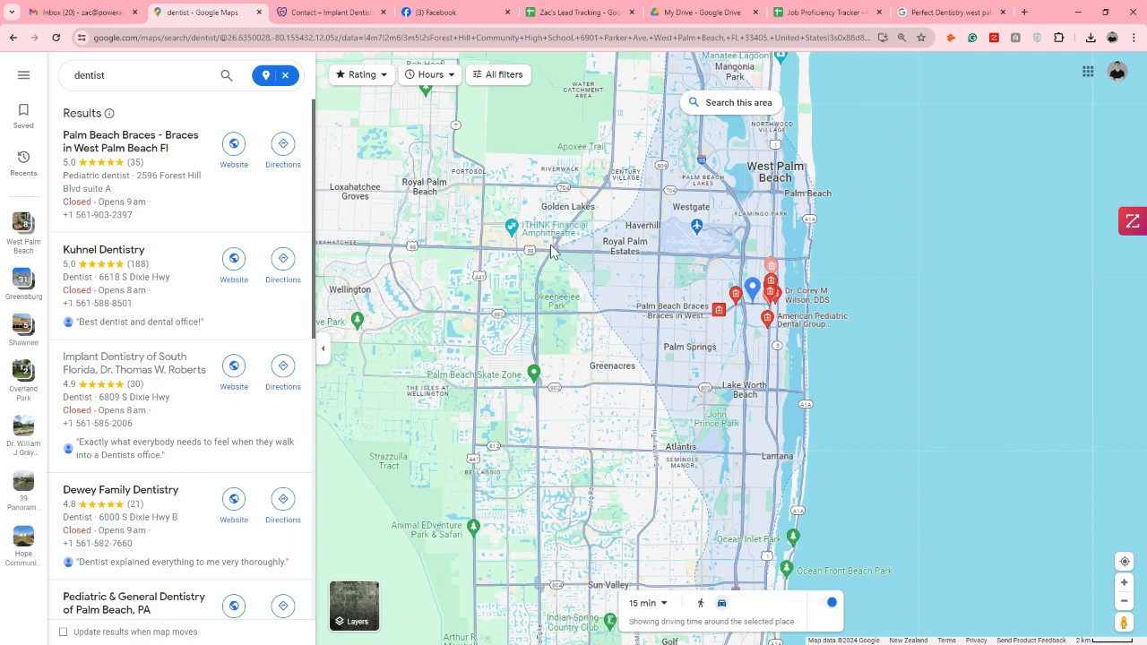
scroll(766, 285, "up", 3)
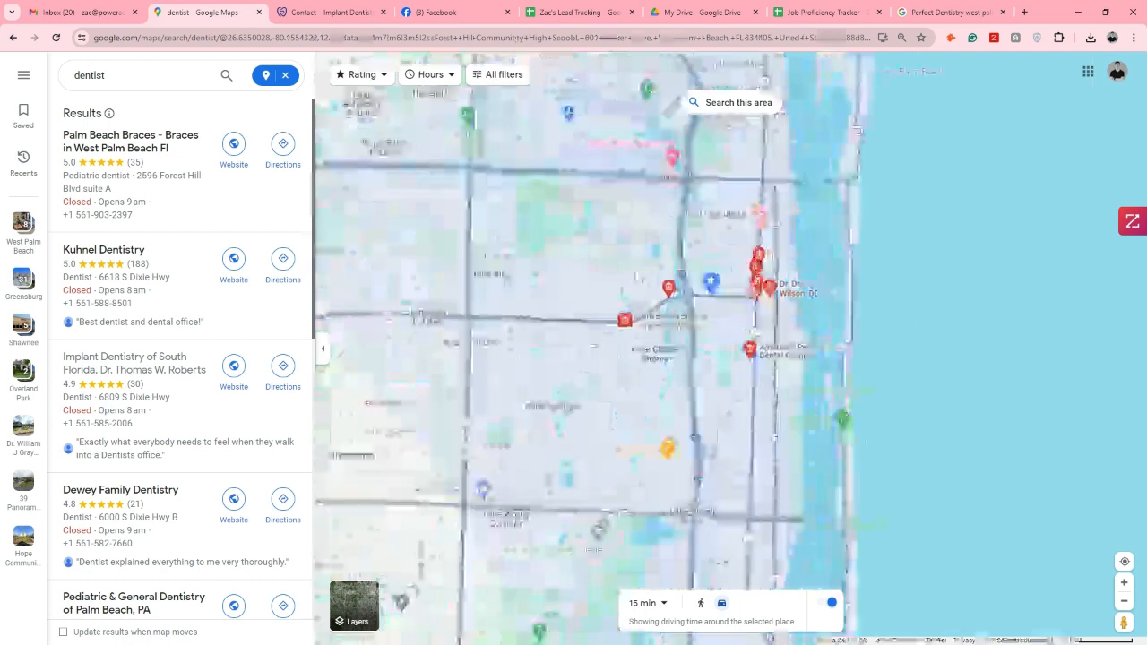
mouse_move(681, 323)
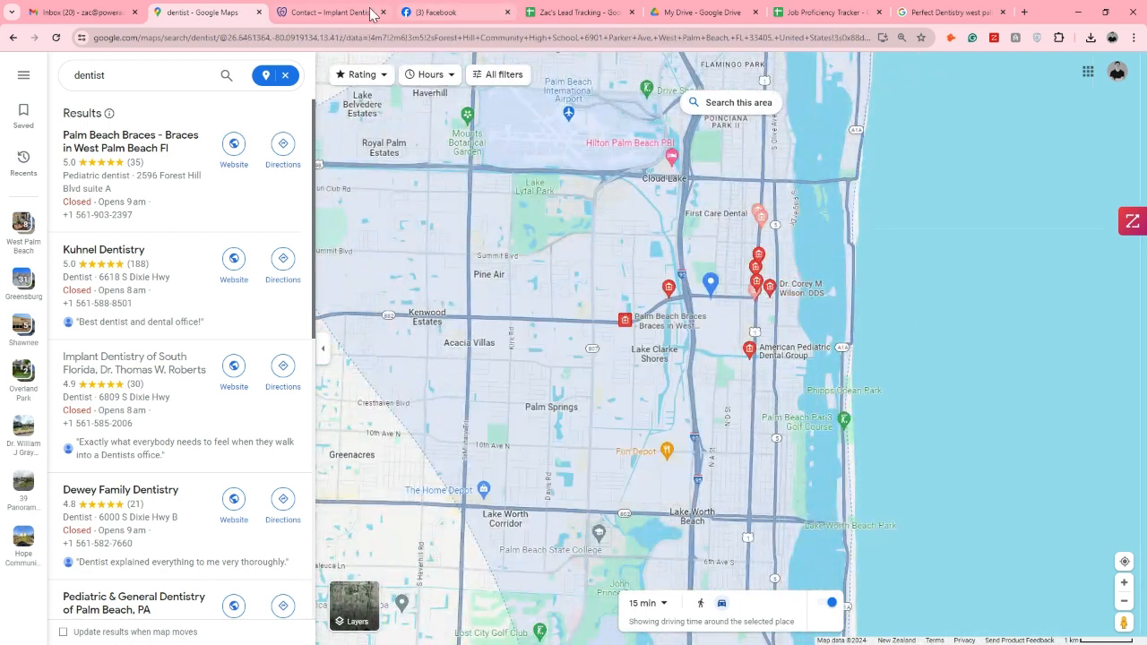
Open the Ririe, ID sheet in the lead tracking spreadsheet
left_click(573, 12)
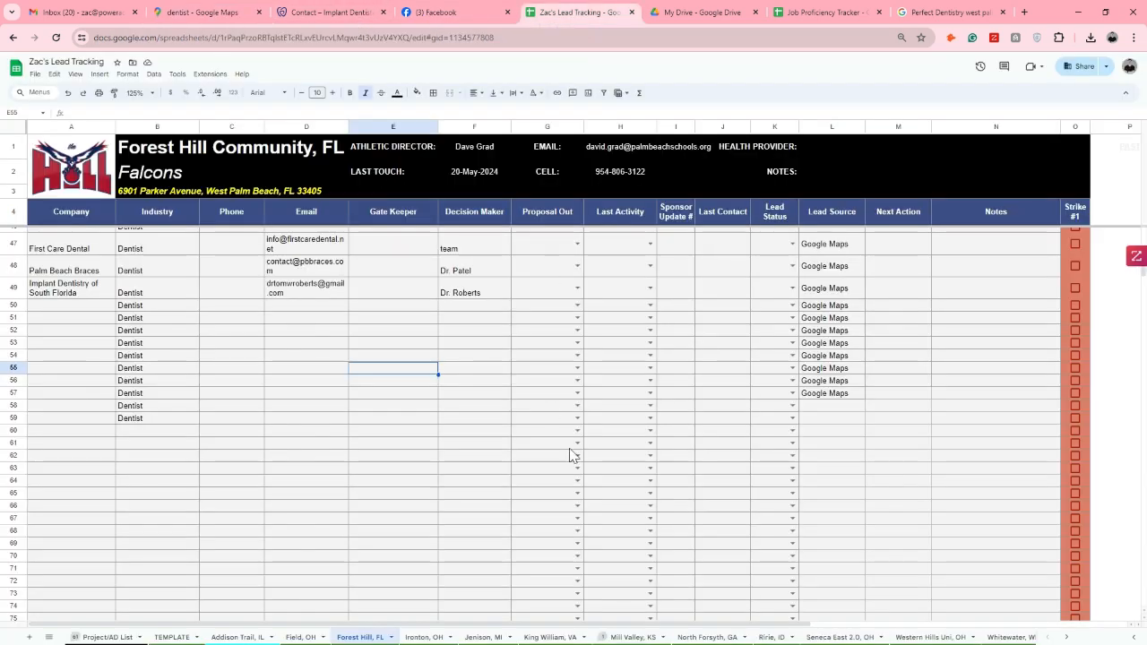
scroll(538, 636, "down", 3)
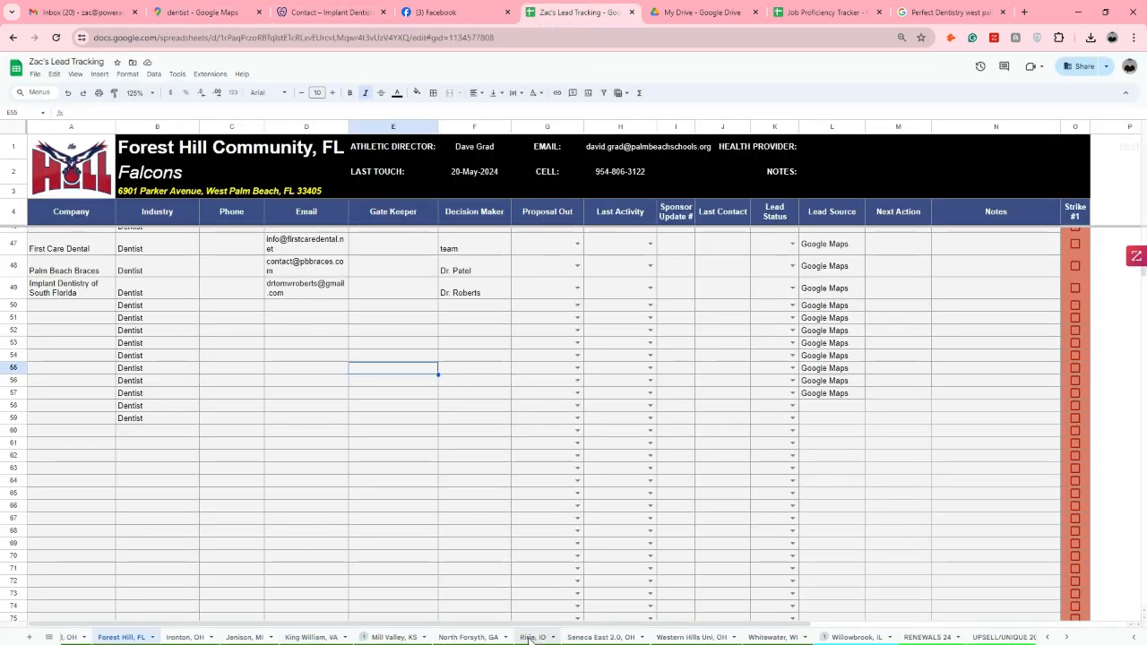
left_click(532, 637)
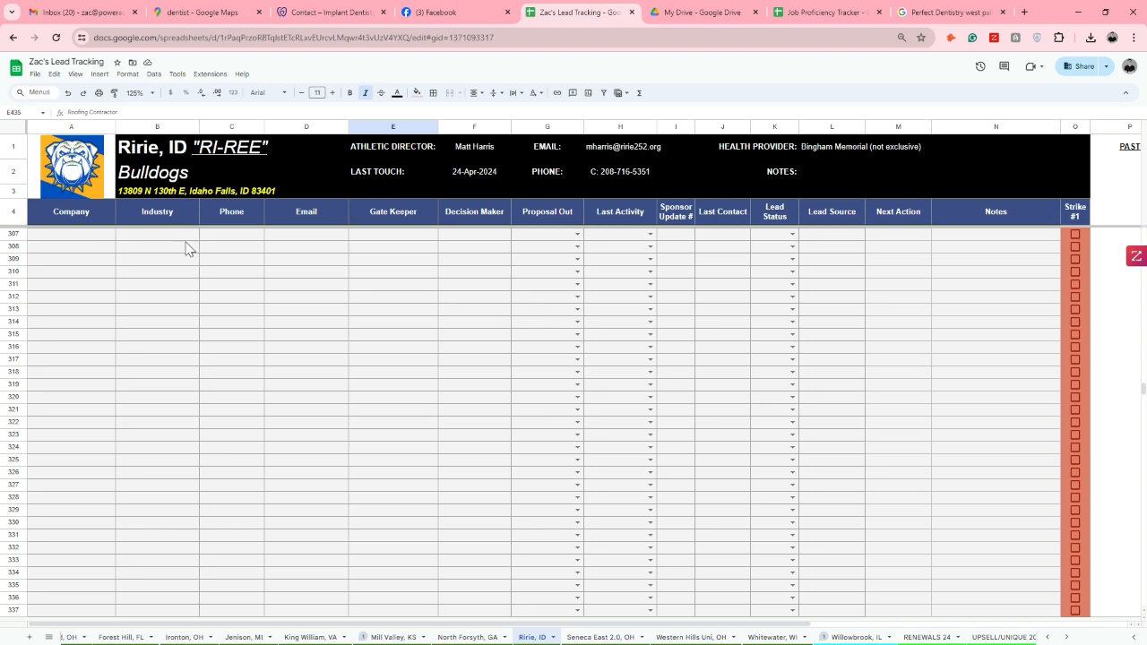
Clear the dentist search in Google Maps, search for "ririe" and open Ririe Junior Senior High School
left_click(211, 13)
left_click(281, 75)
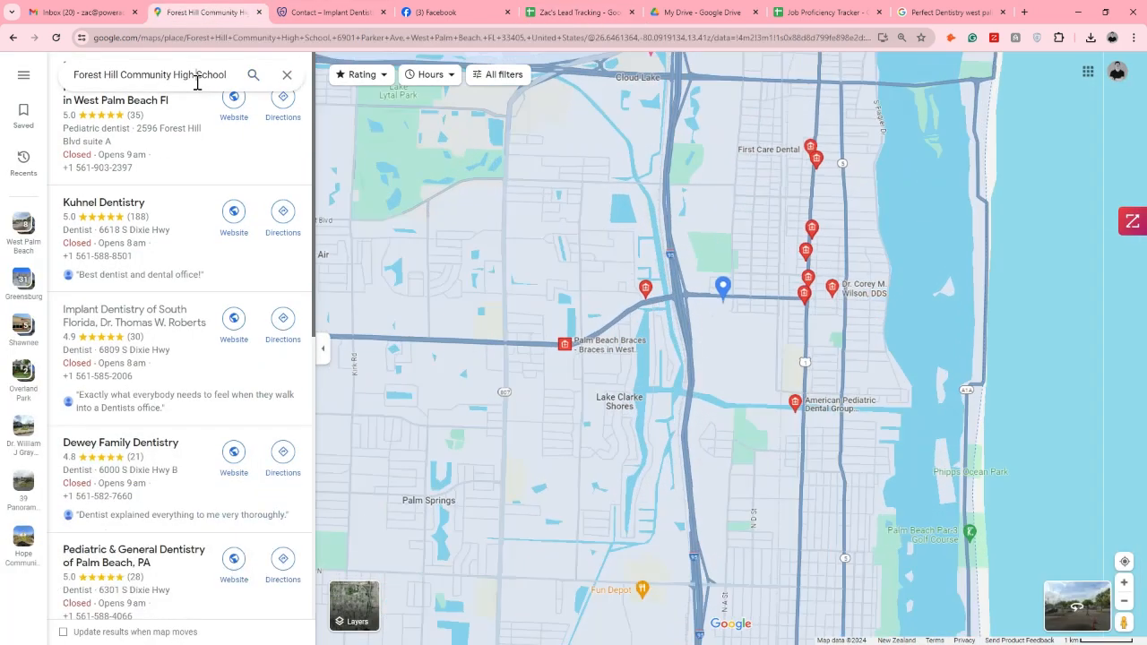
left_click(199, 75)
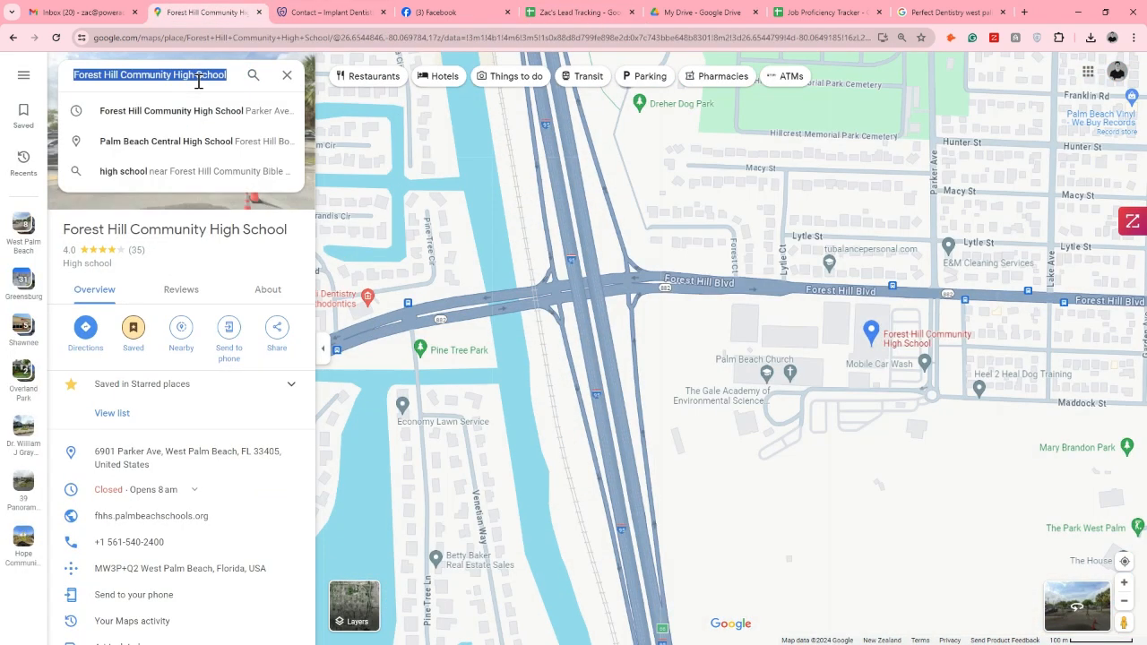
type("ririe")
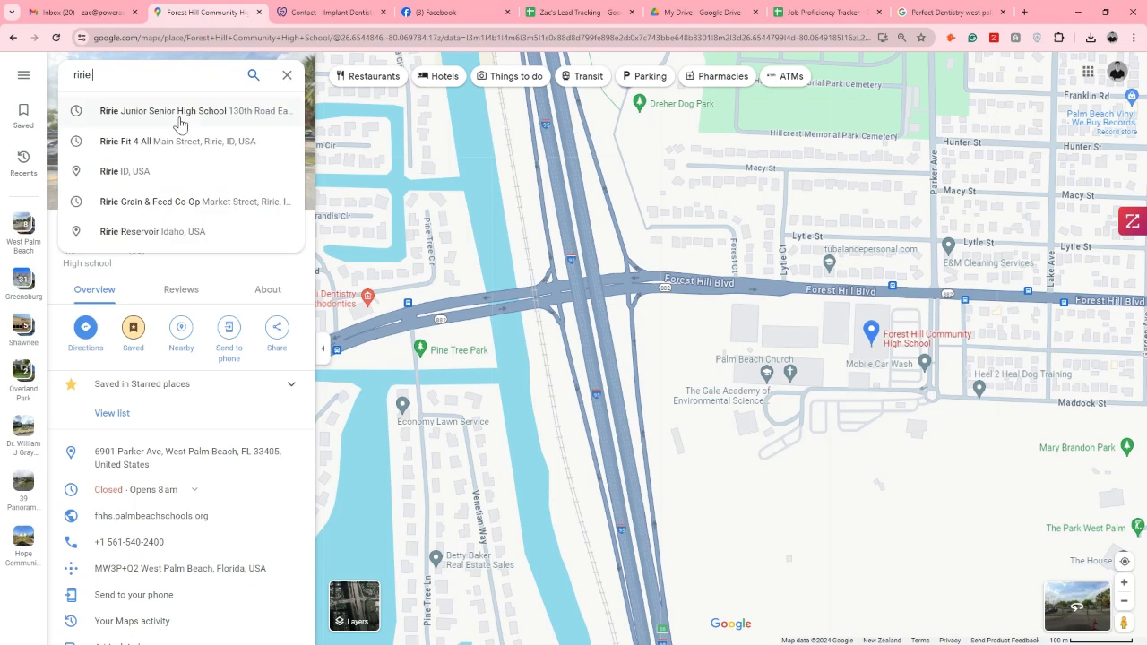
left_click(187, 120)
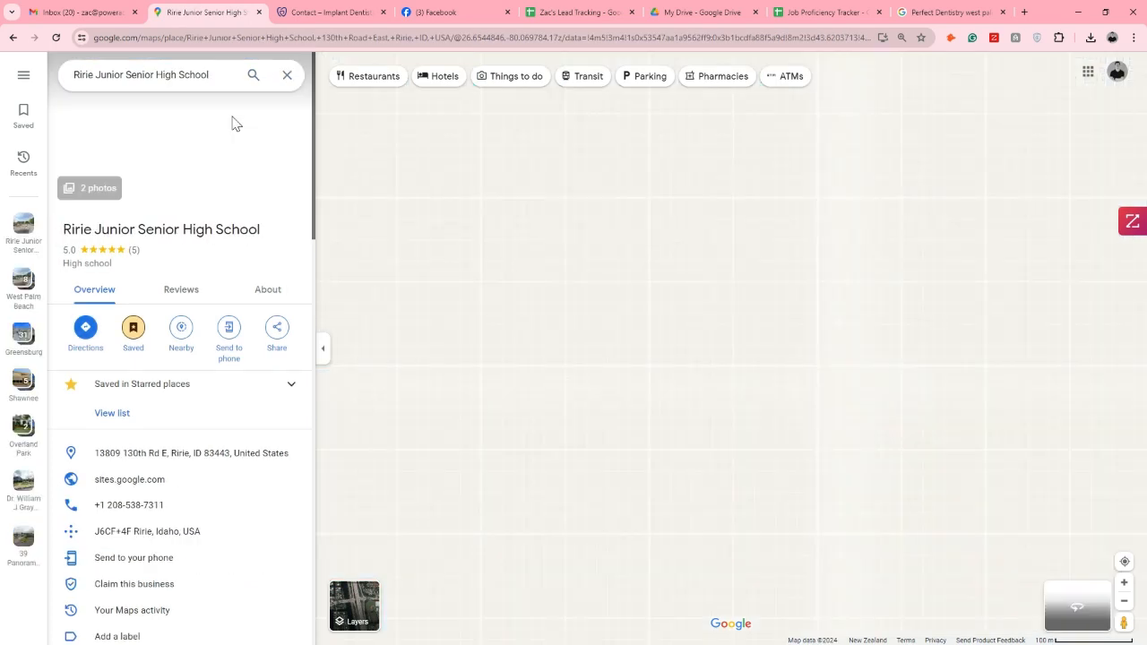
Examine the area around Ririe Junior Senior High School on the map, including the town of Ririe and the larger towns nearby
scroll(643, 430, "down", 4)
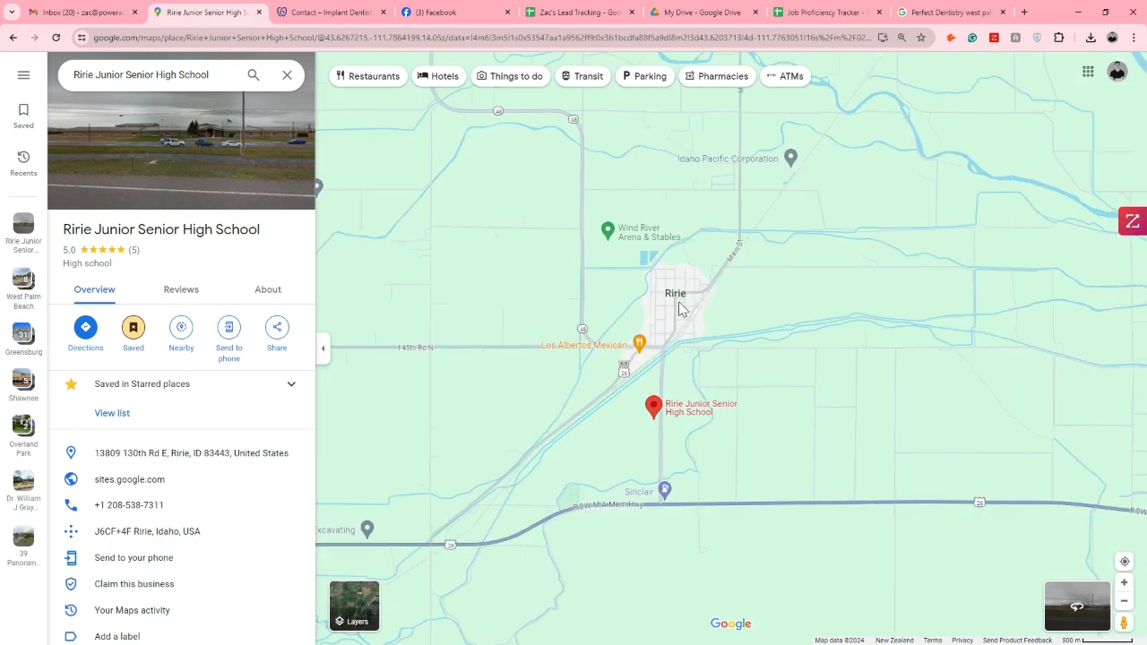
scroll(673, 290, "up", 2)
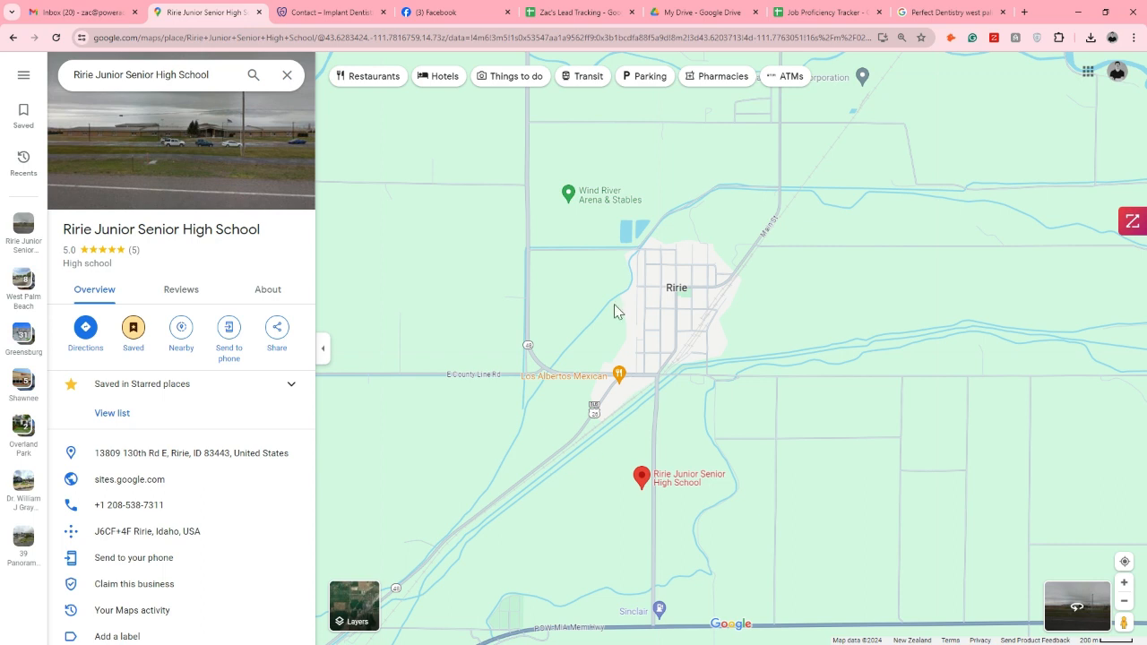
scroll(641, 327, "down", 4)
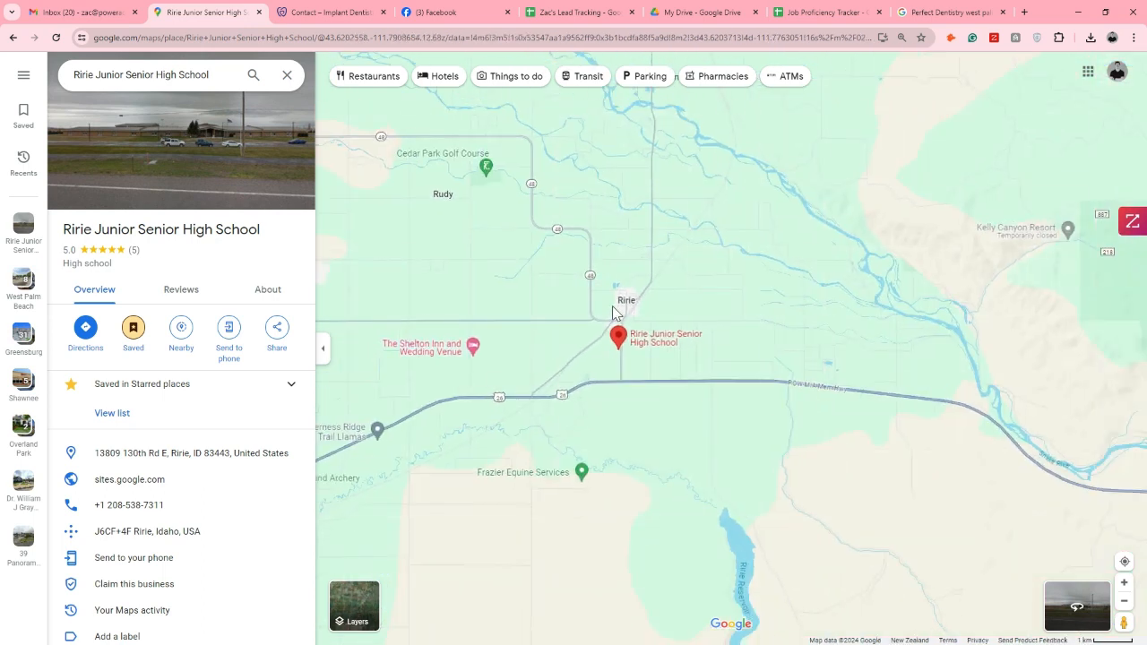
scroll(613, 312, "down", 5)
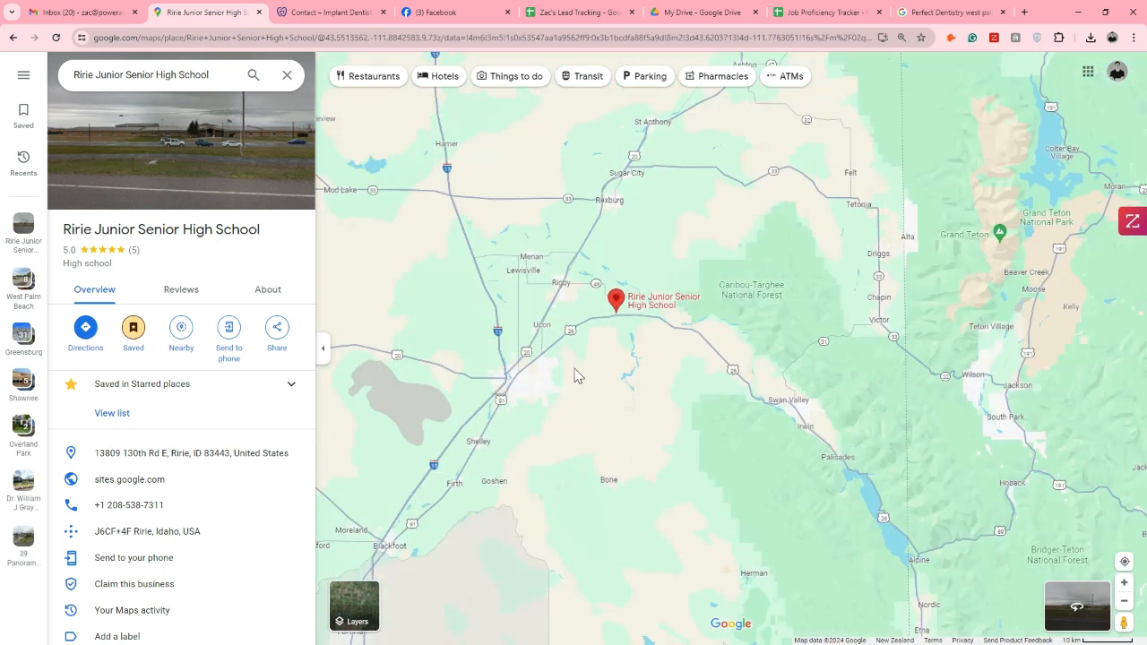
scroll(567, 378, "down", 3)
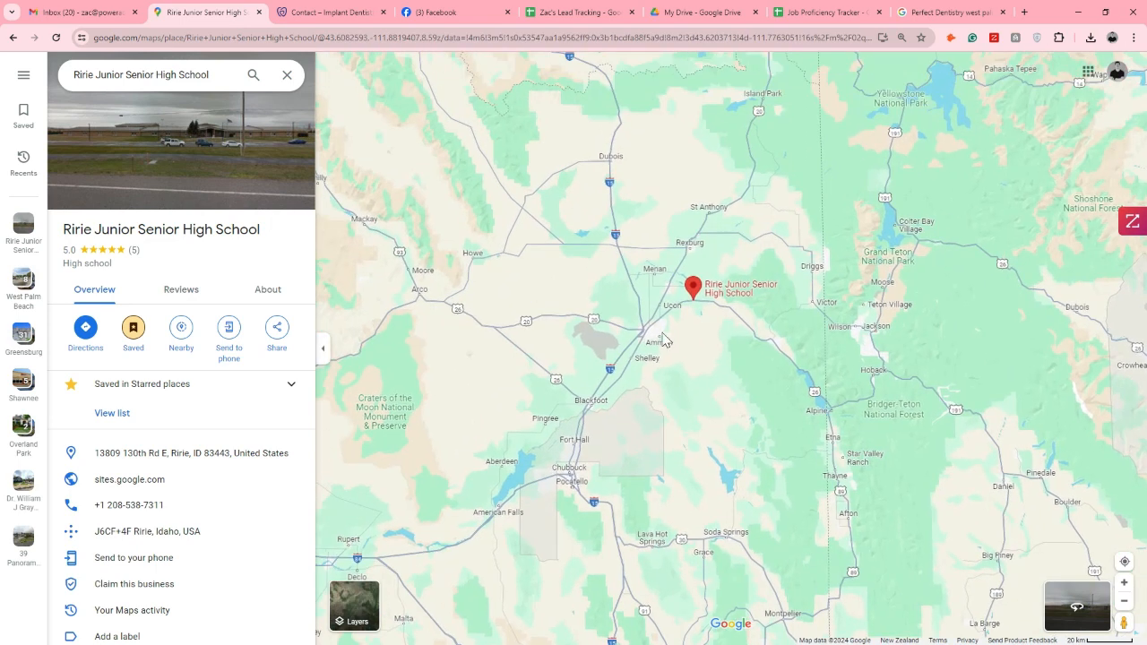
scroll(660, 348, "up", 3)
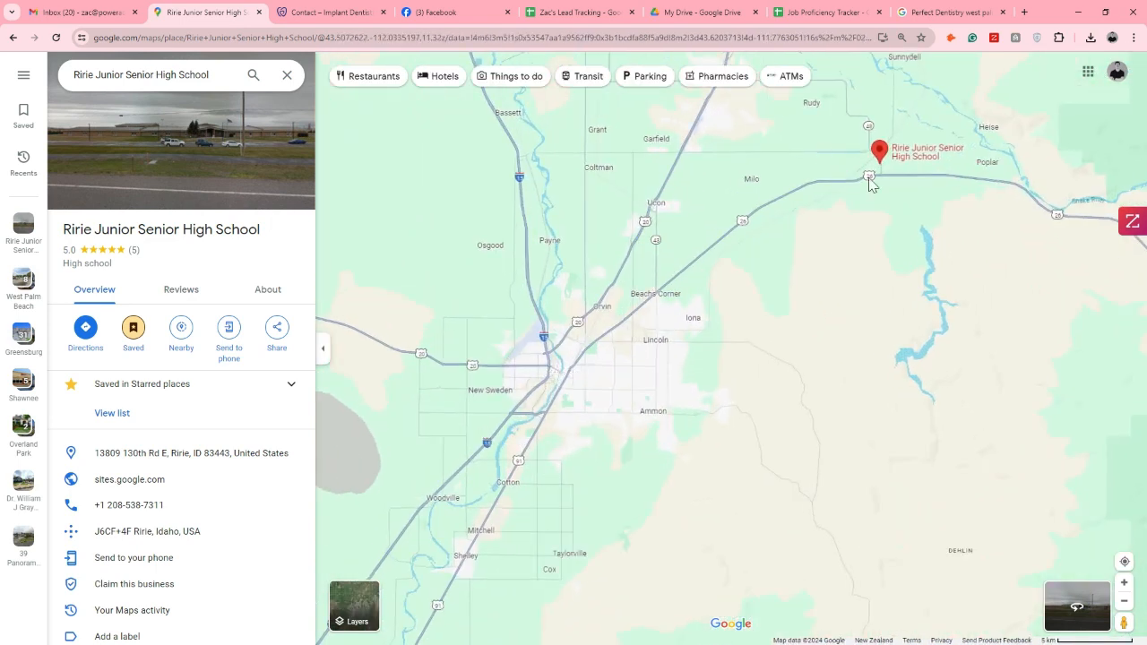
left_click_drag(908, 208, 884, 242)
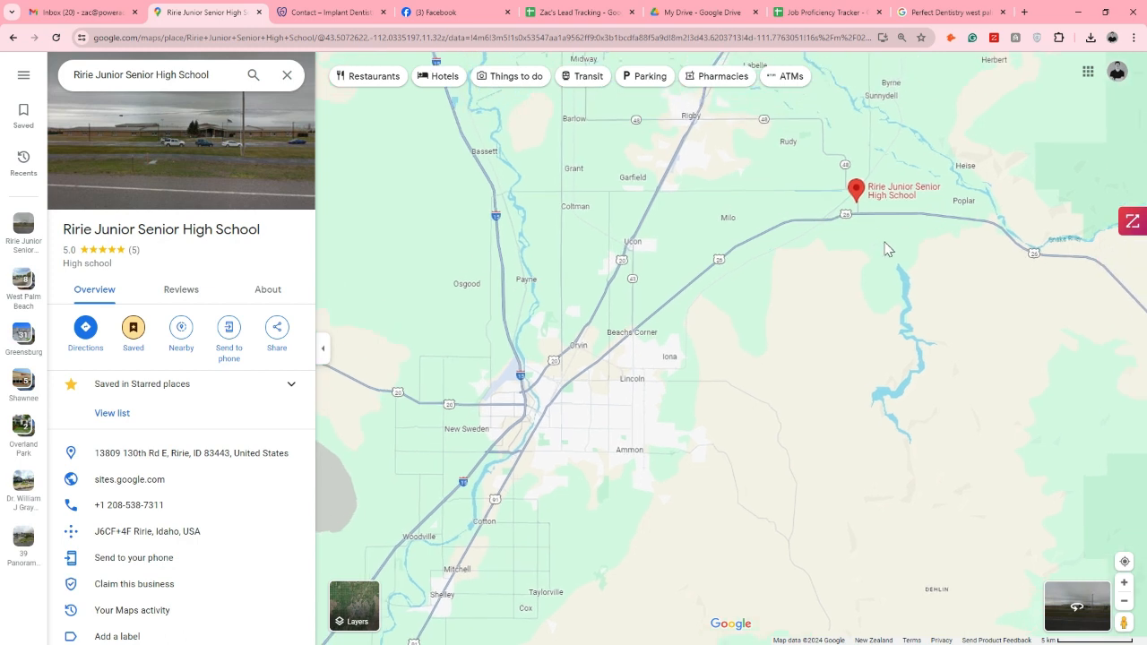
scroll(861, 182, "up", 2)
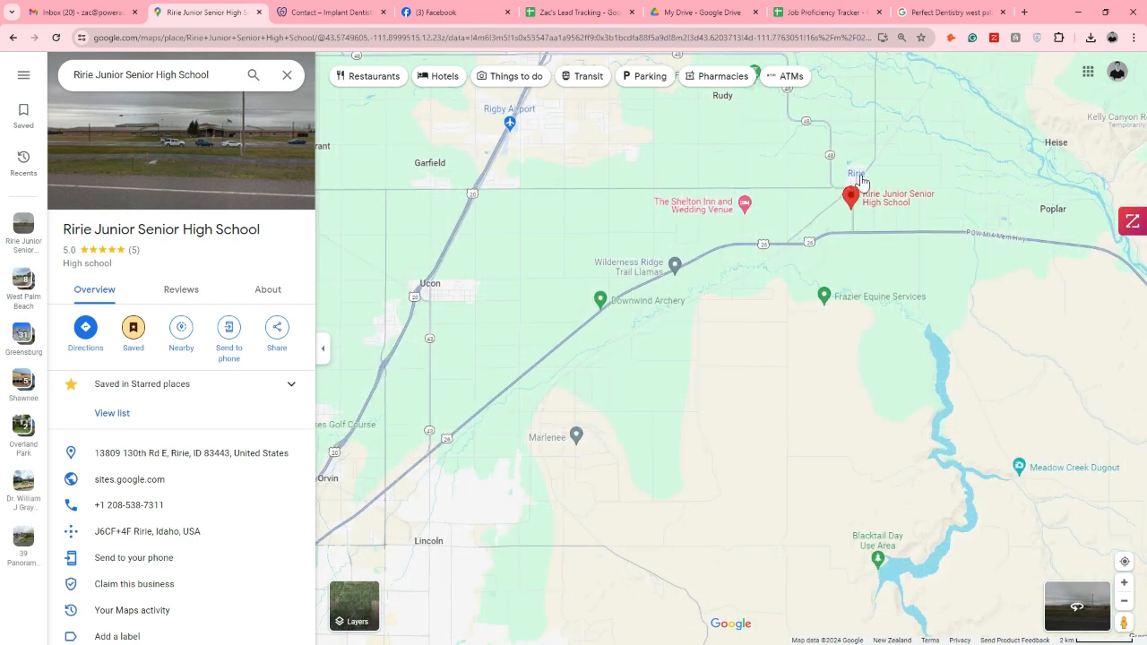
mouse_move(857, 179)
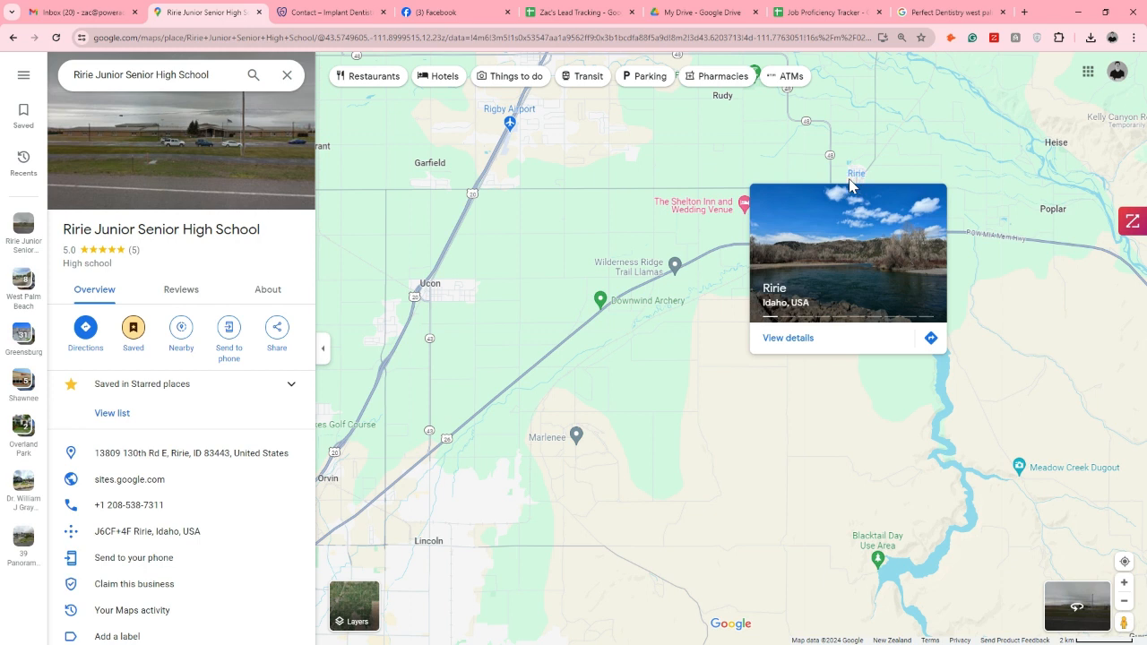
scroll(726, 256, "down", 4)
left_click_drag(748, 283, 751, 340)
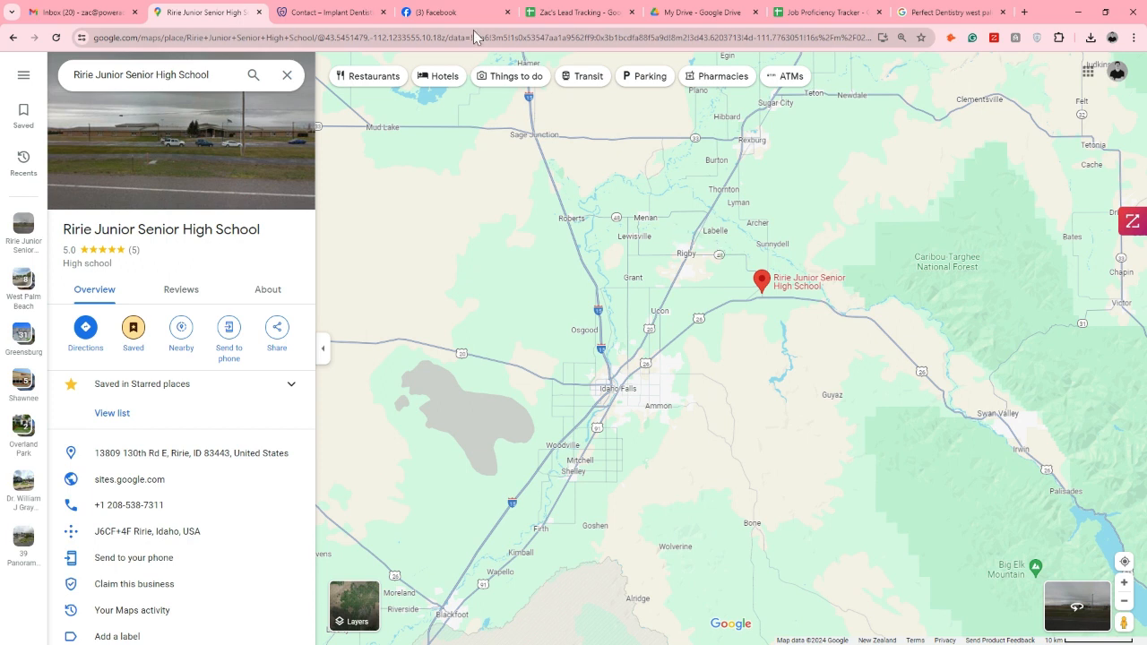
In row 307 of the Ririe, ID sheet, enter Roofing Contractors as the industry and Google Maps as the lead source
left_click(559, 14)
left_click(190, 236)
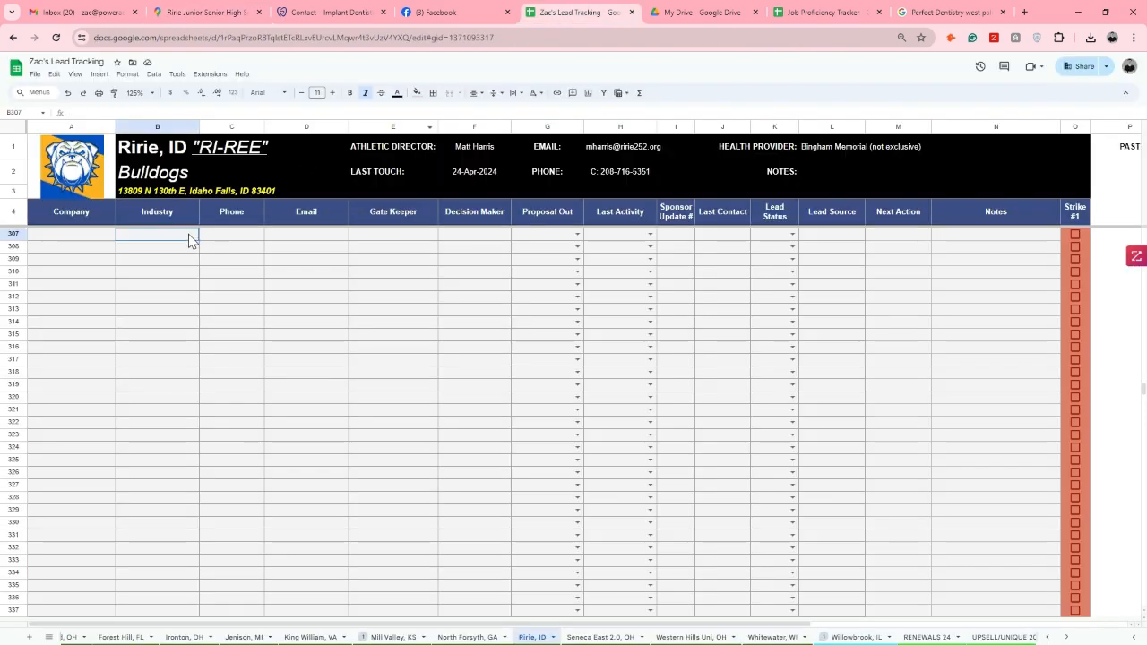
type("Roofing Contractors")
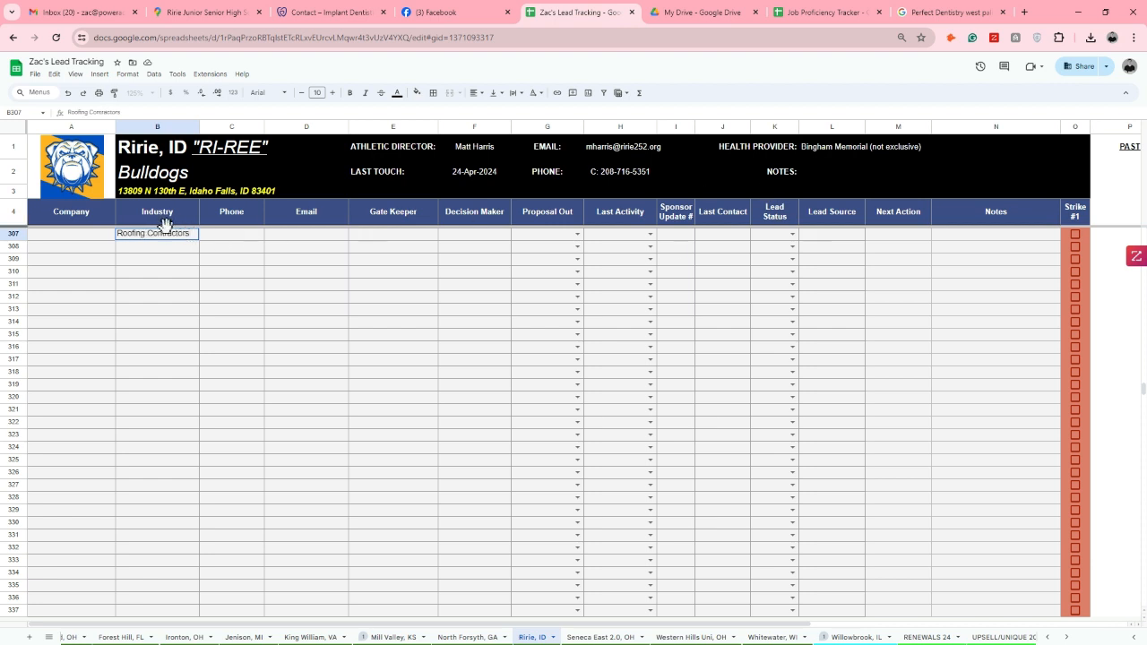
left_click(839, 236)
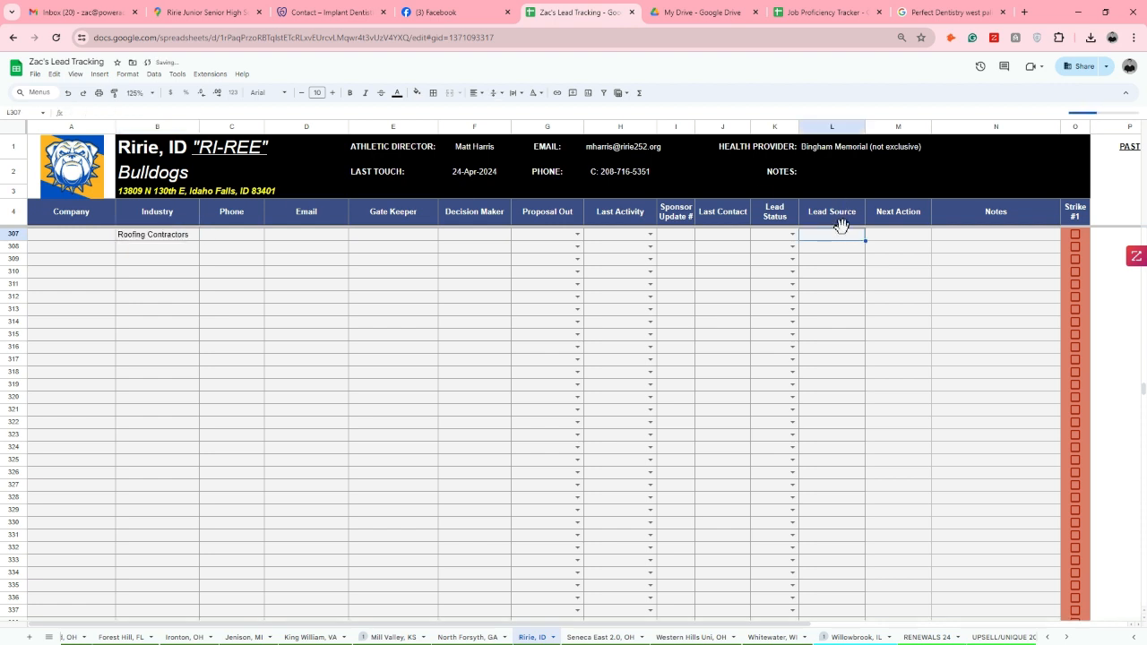
type("Google Maps")
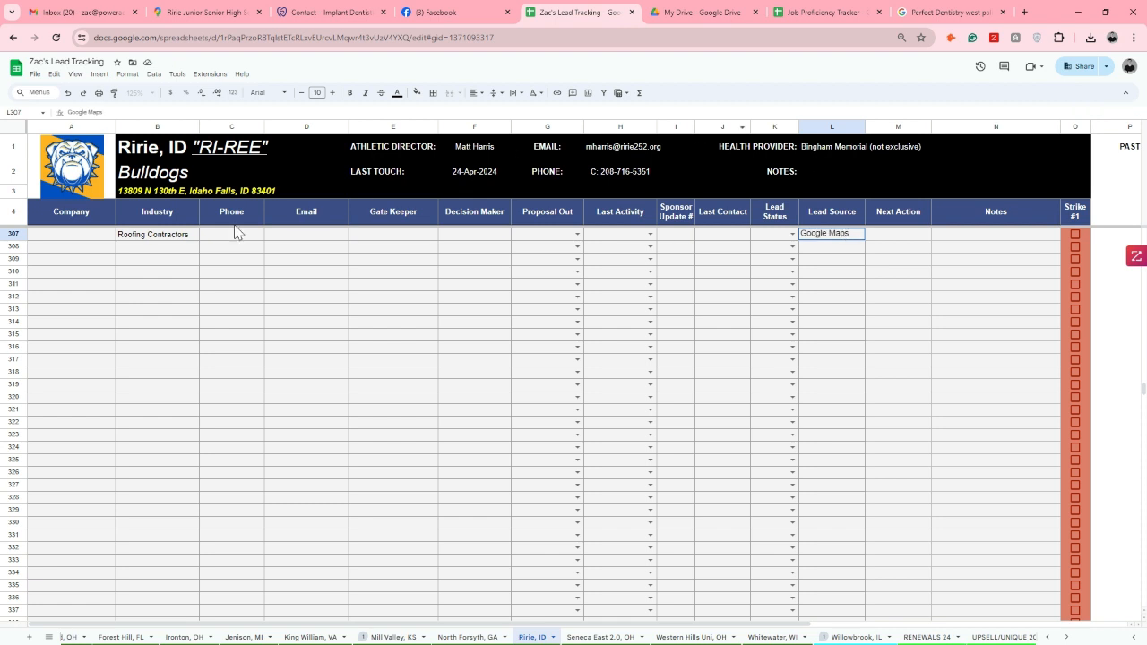
Search Google Maps for Roofing Contractors near Ririe Junior Senior High School
left_click(211, 11)
left_click(182, 331)
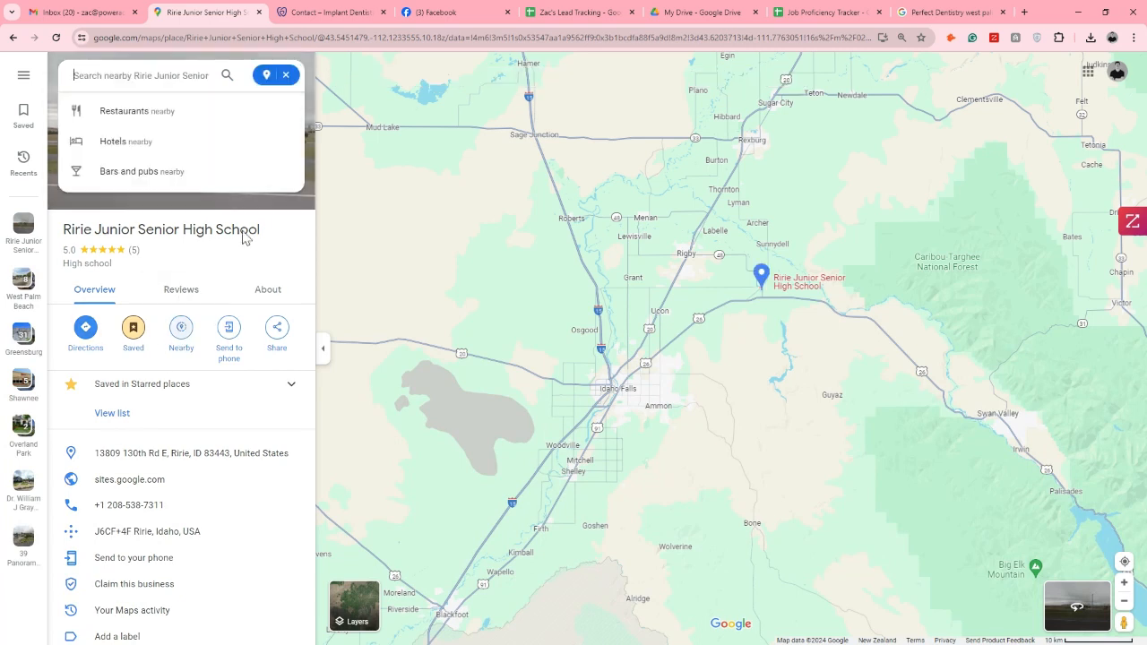
type("Roofing Contractors")
key("Return")
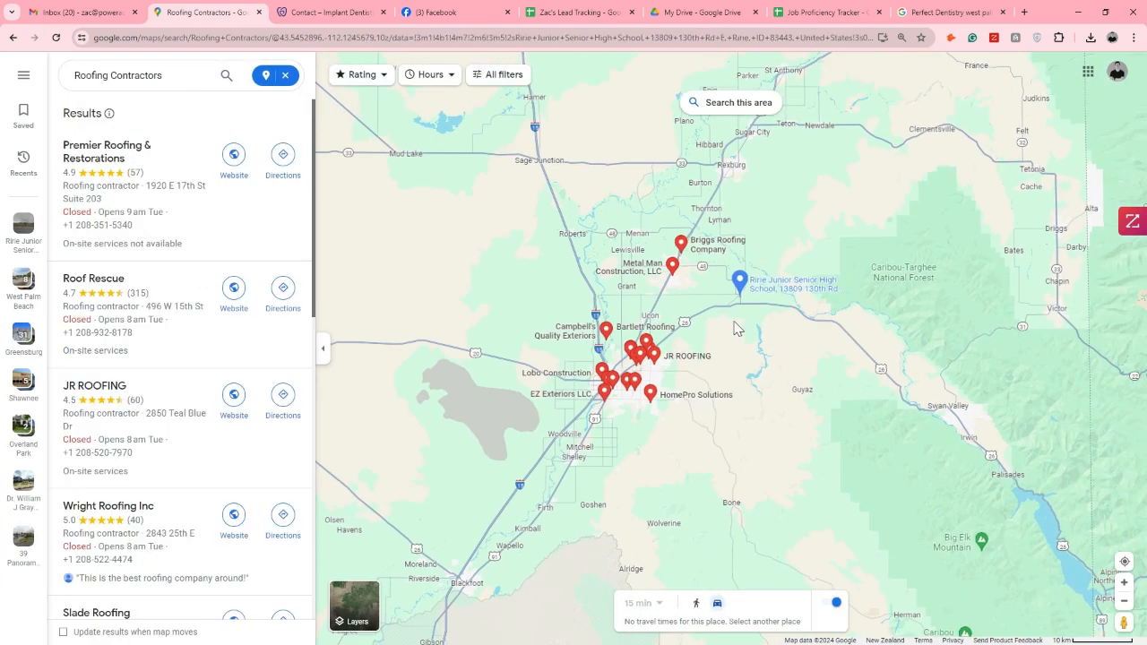
Compare the roofing contractors' locations with the school and open the Briggs Roofing Company listing near Rigby
scroll(735, 328, "up", 5)
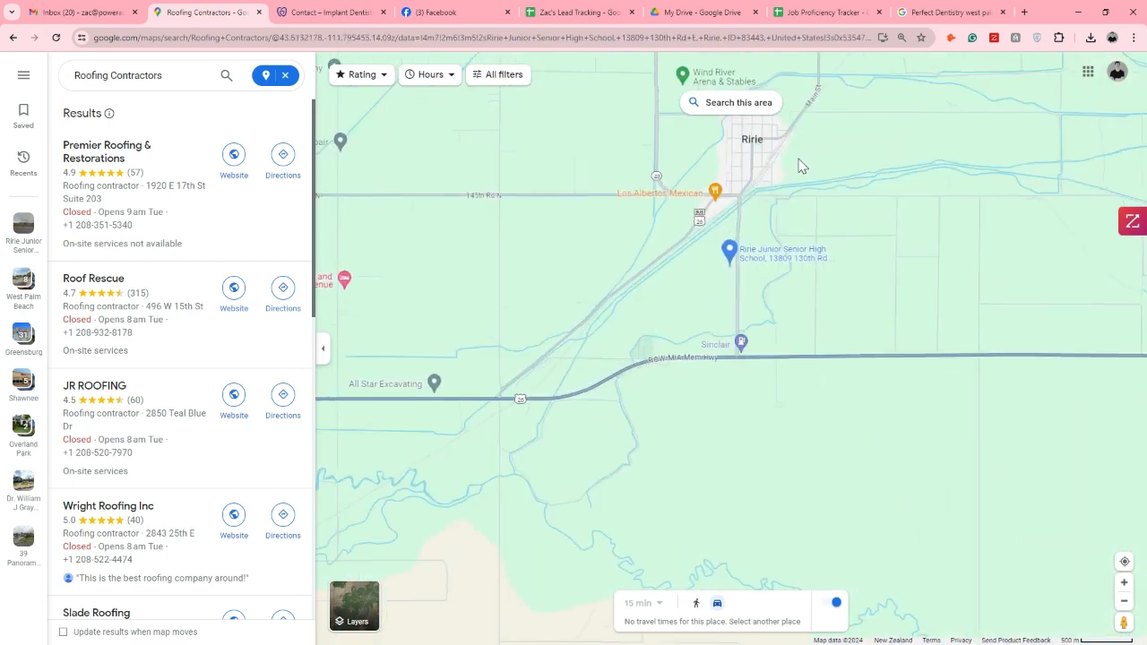
left_click_drag(800, 162, 796, 237)
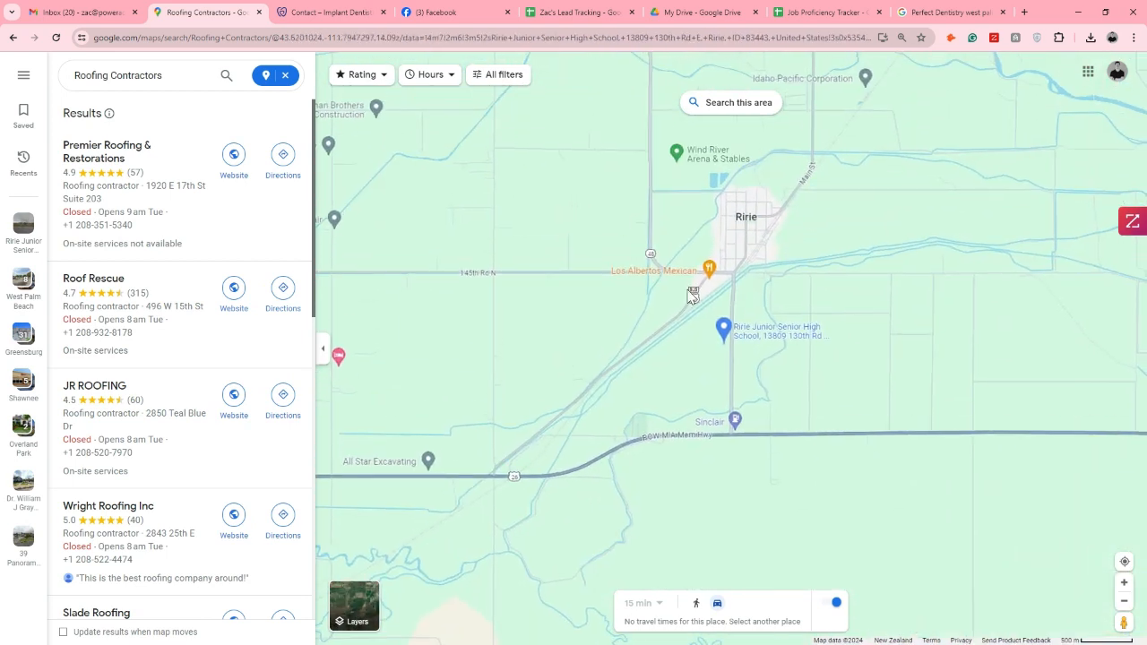
scroll(759, 240, "down", 5)
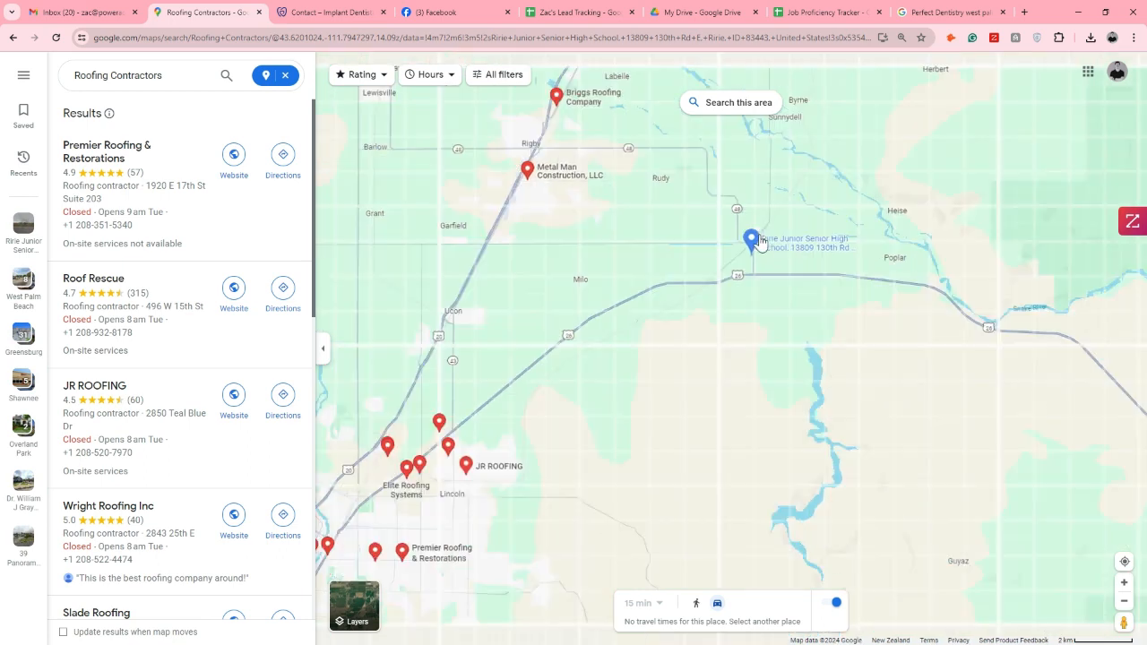
mouse_move(644, 142)
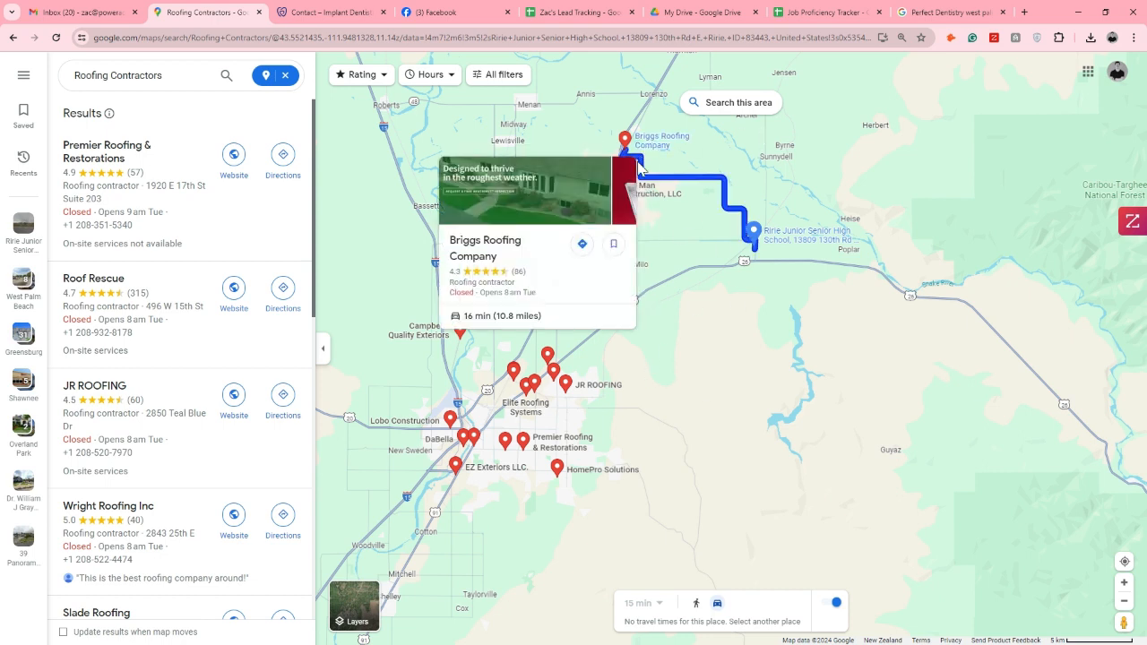
mouse_move(618, 190)
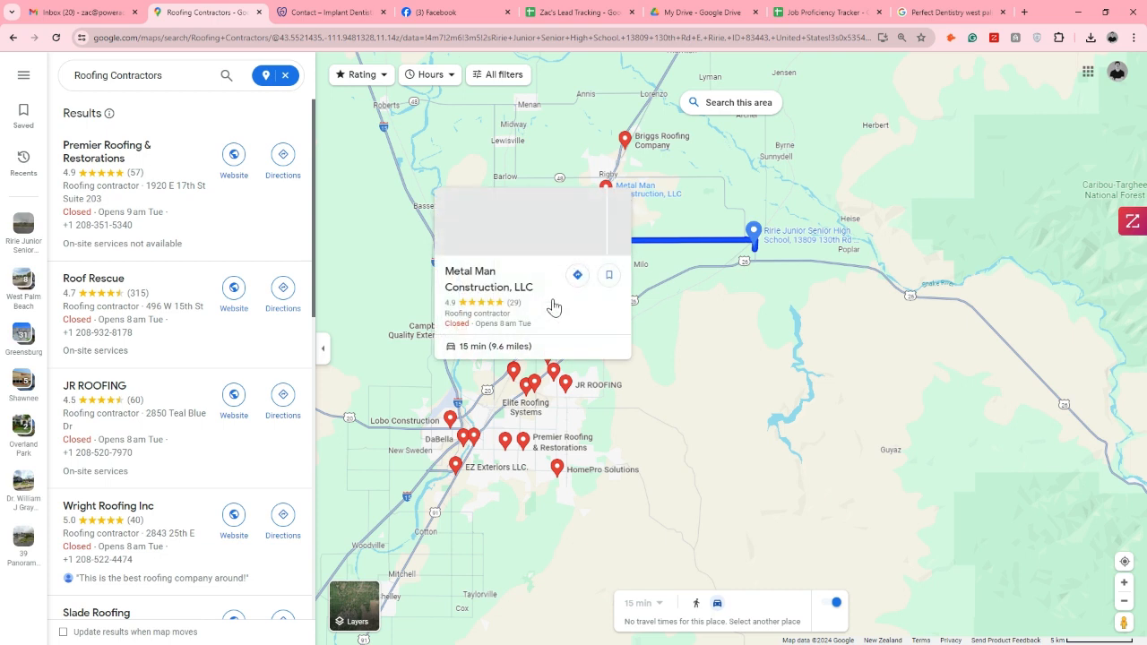
scroll(655, 135, "up", 2)
left_click(654, 155)
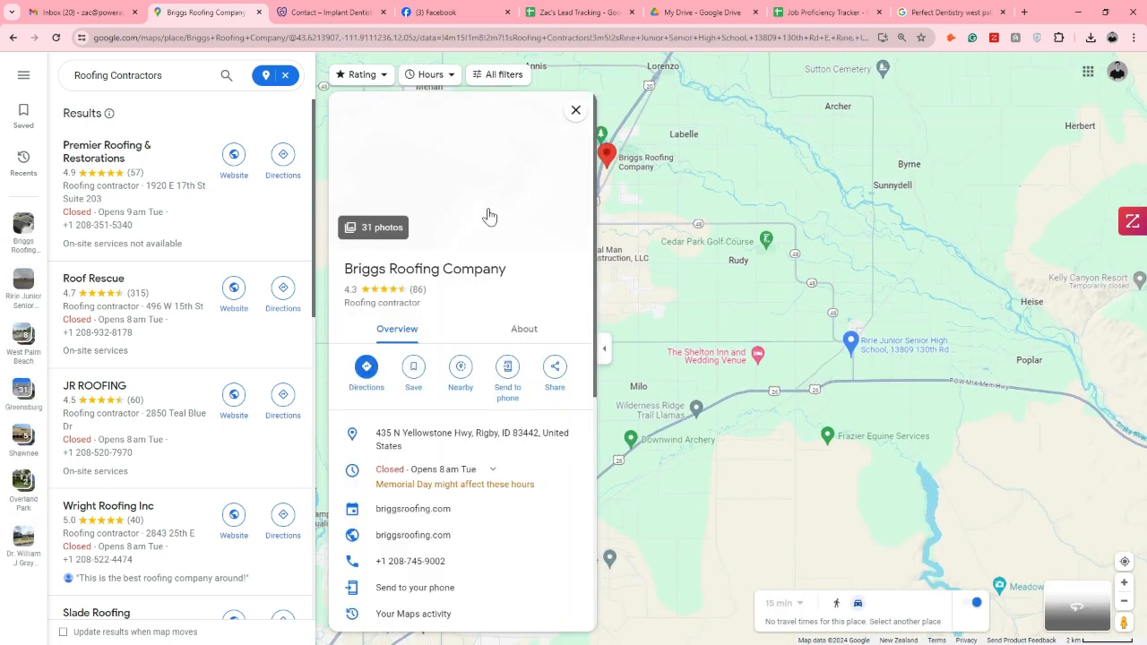
Open the Briggs Roofing website and record Briggs Roofing Company as the company in row 307 of the lead sheet
triple_click(388, 271)
key("ctrl+c")
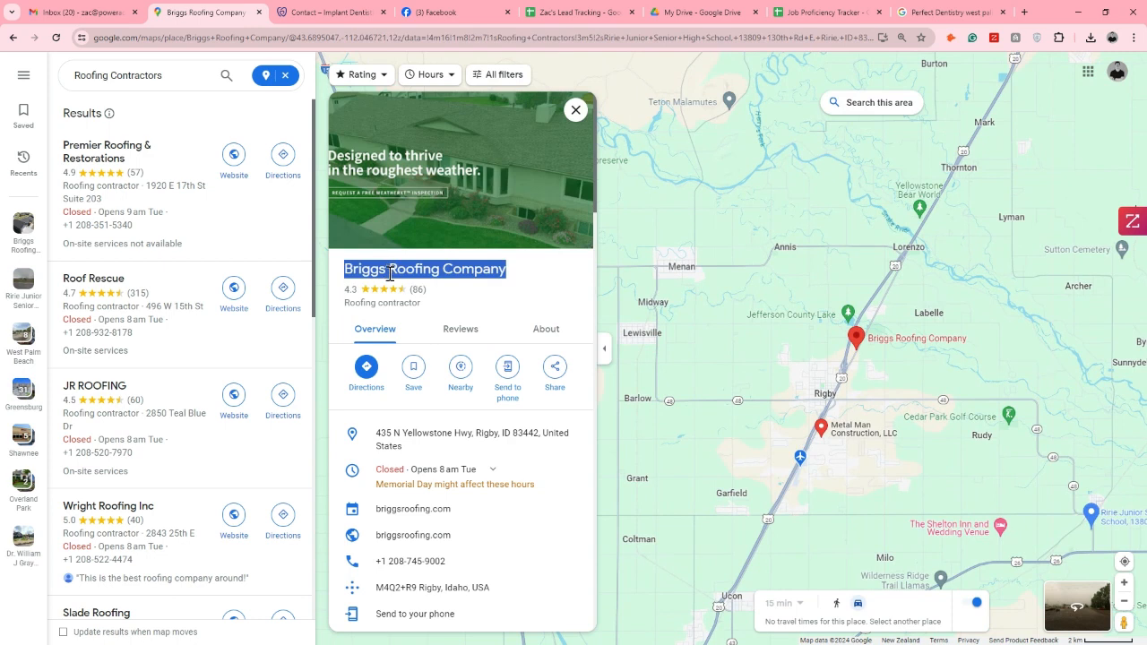
left_click(423, 536)
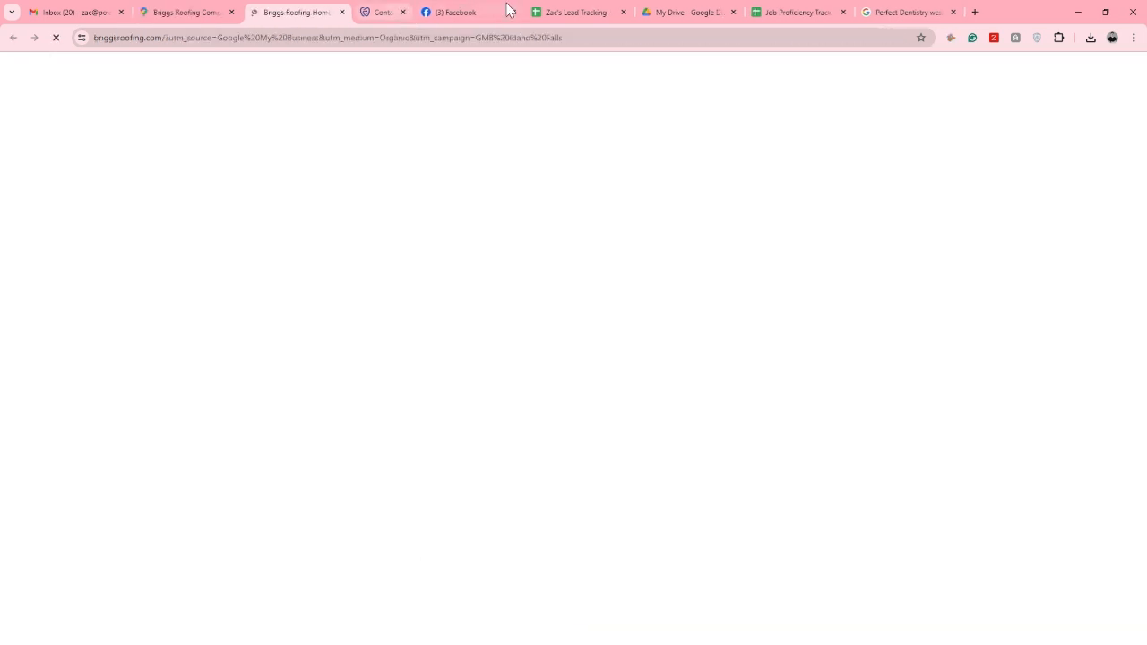
left_click(454, 11)
left_click(529, 11)
key("Left")
key("ctrl+v")
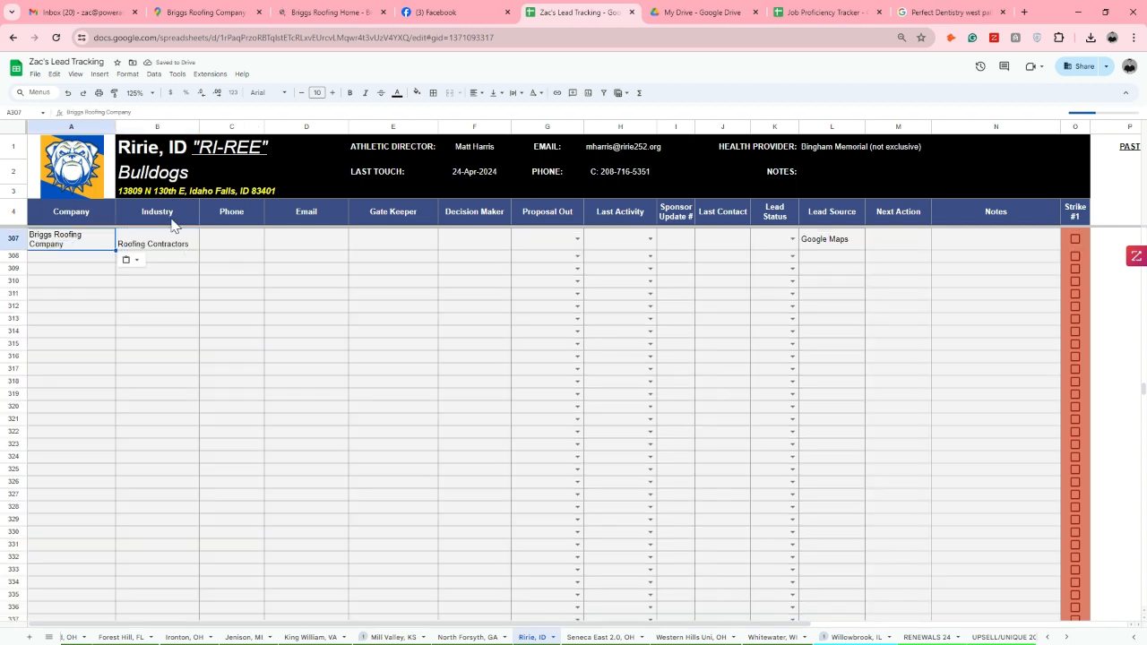
Search Facebook for Briggs Roofing Company and open its page at the intro details
left_click(434, 13)
left_click(102, 70)
key("ctrl+v")
key("Return")
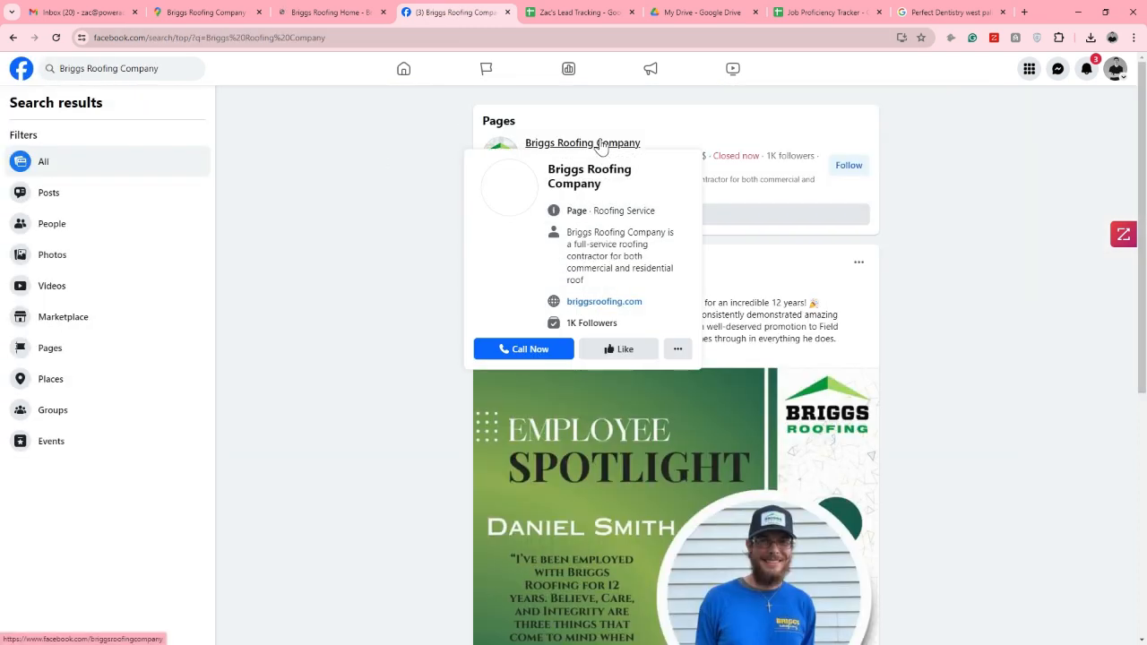
left_click(604, 144)
scroll(377, 328, "down", 3)
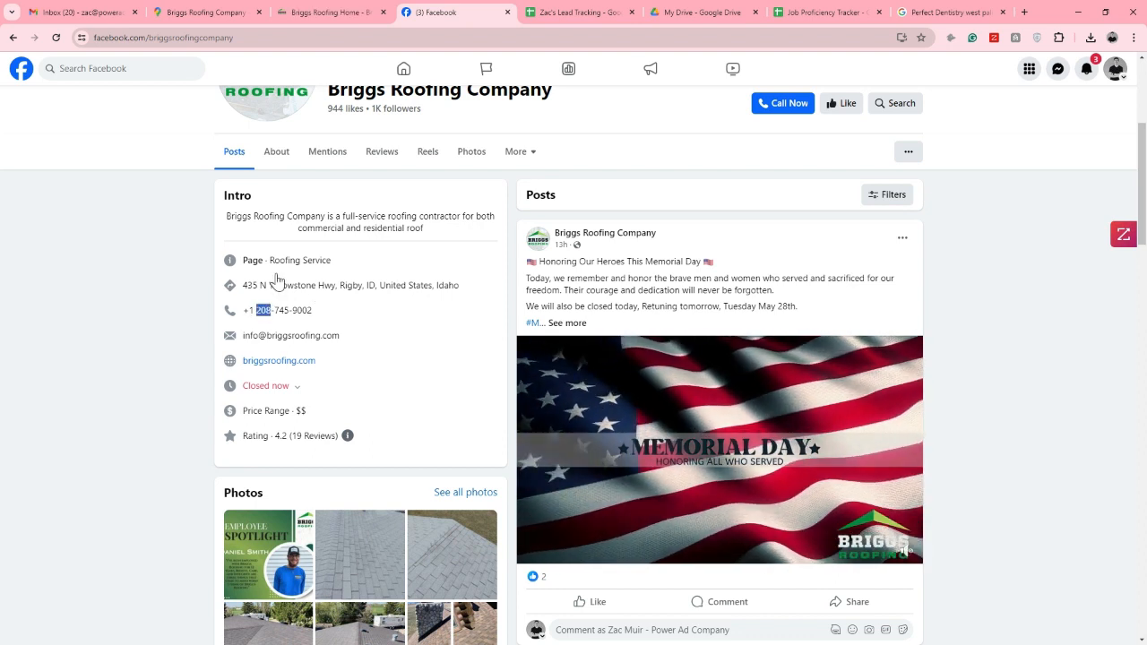
Copy the general email address from the Briggs Roofing Facebook page into the Email cell of row 307
left_click(210, 13)
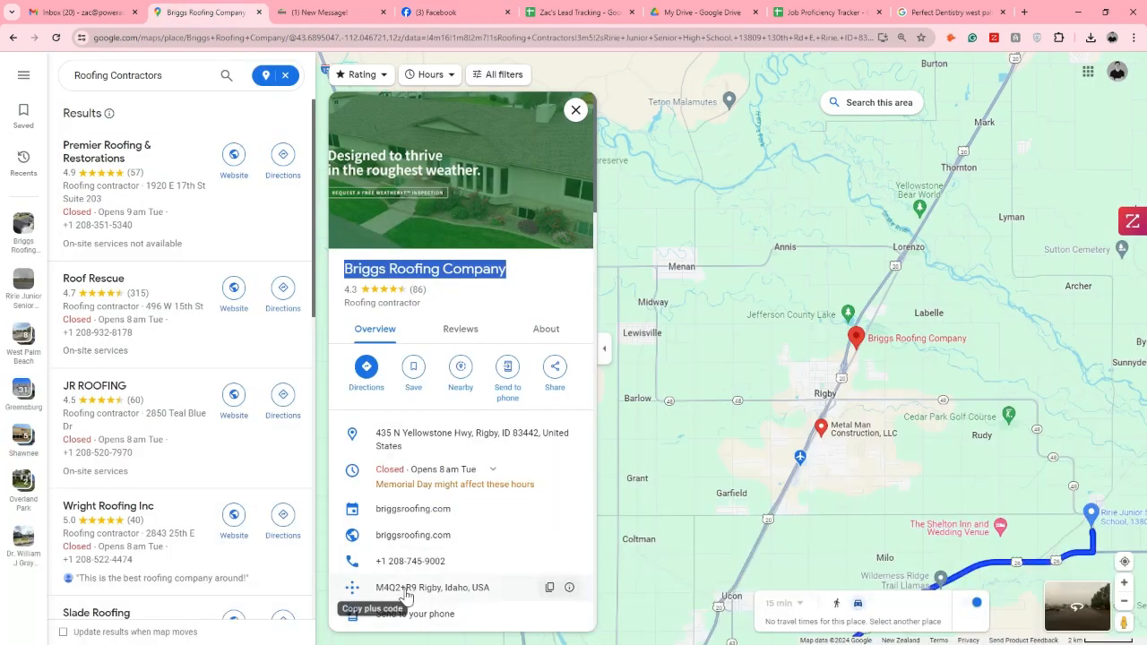
left_click(440, 12)
left_click_drag(339, 335, 244, 346)
key("ctrl+c")
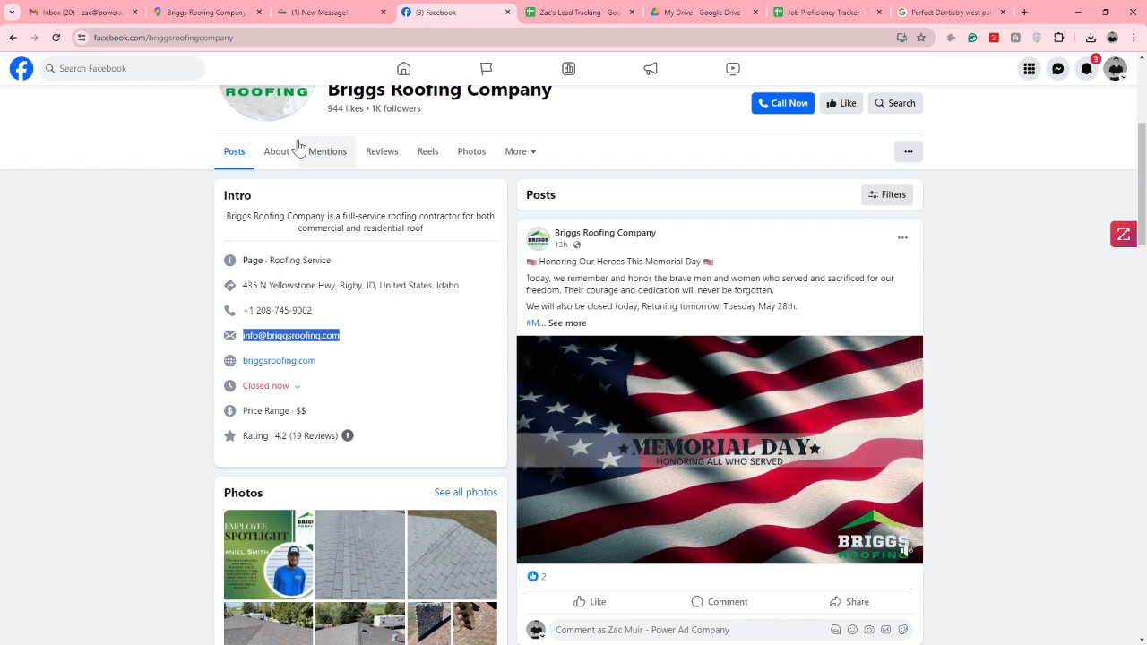
left_click(559, 11)
left_click(318, 242)
key("ctrl+v")
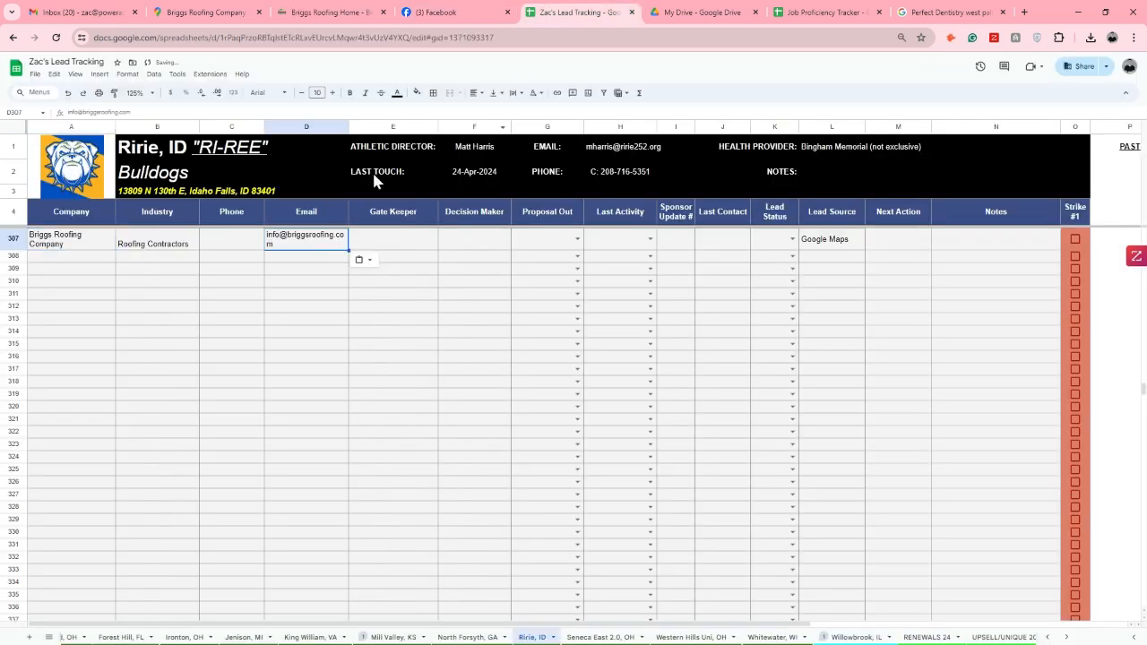
Examine the Briggs Roofing website's home page, footer and contact page for contact details and a contact form
left_click(330, 11)
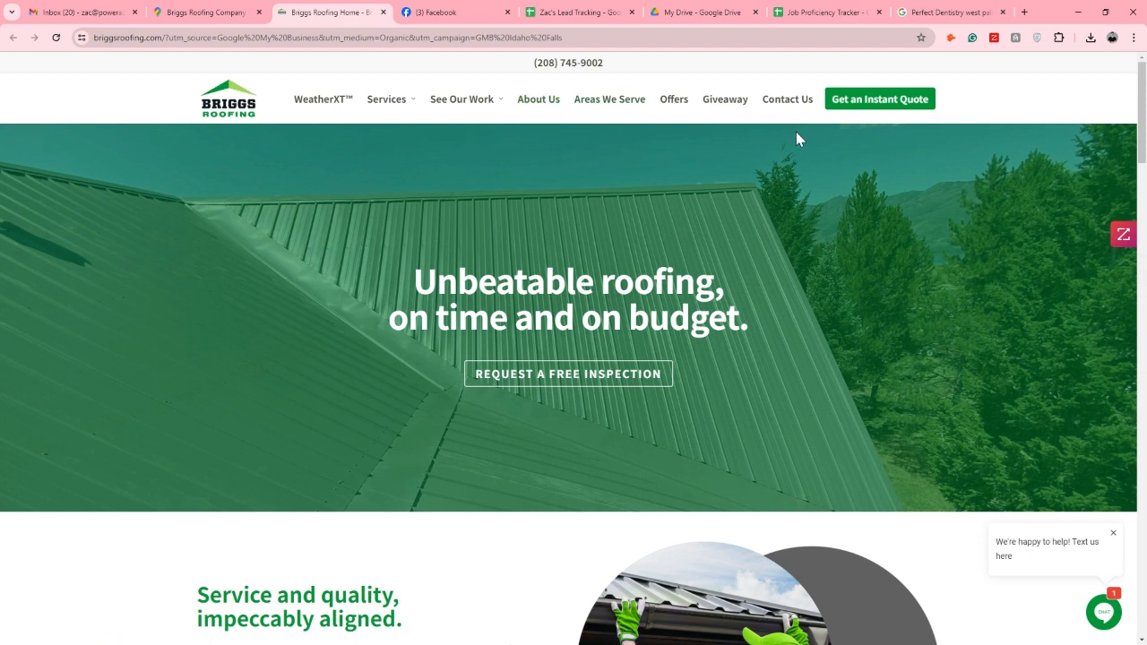
scroll(799, 201, "down", 3)
scroll(829, 273, "down", 10)
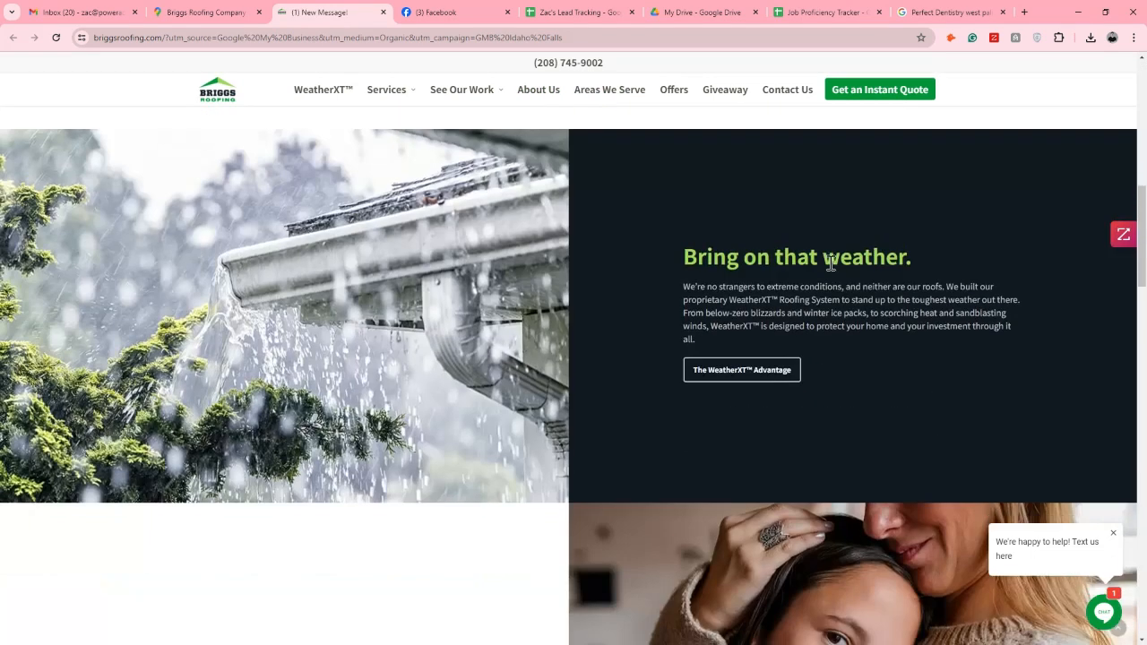
scroll(829, 269, "down", 15)
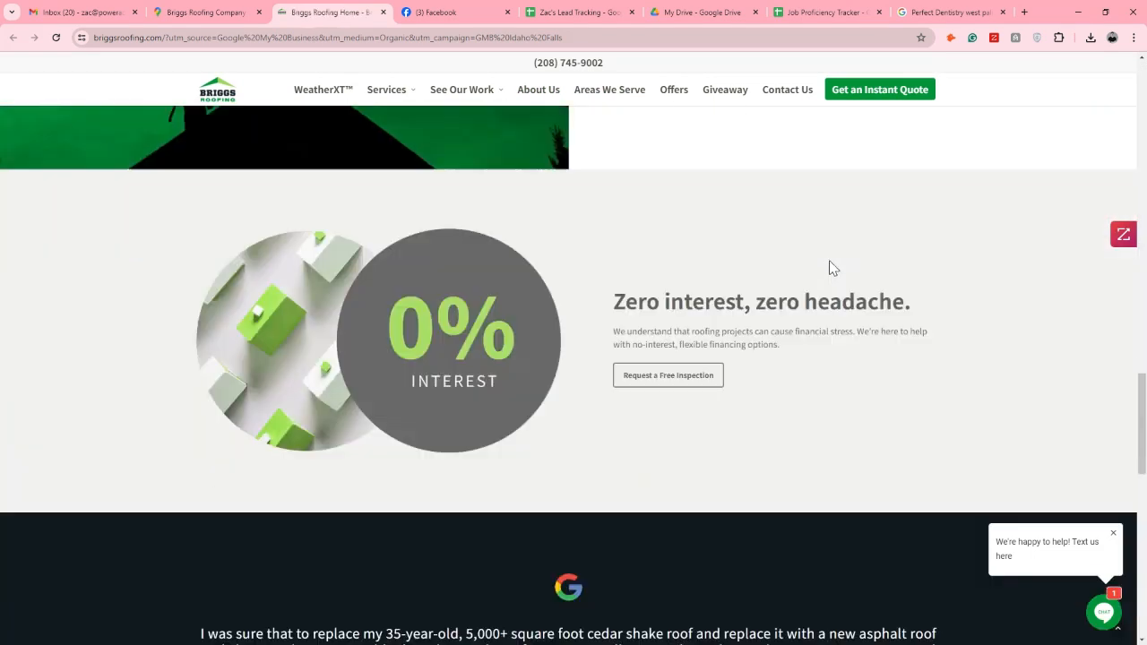
scroll(832, 269, "down", 3)
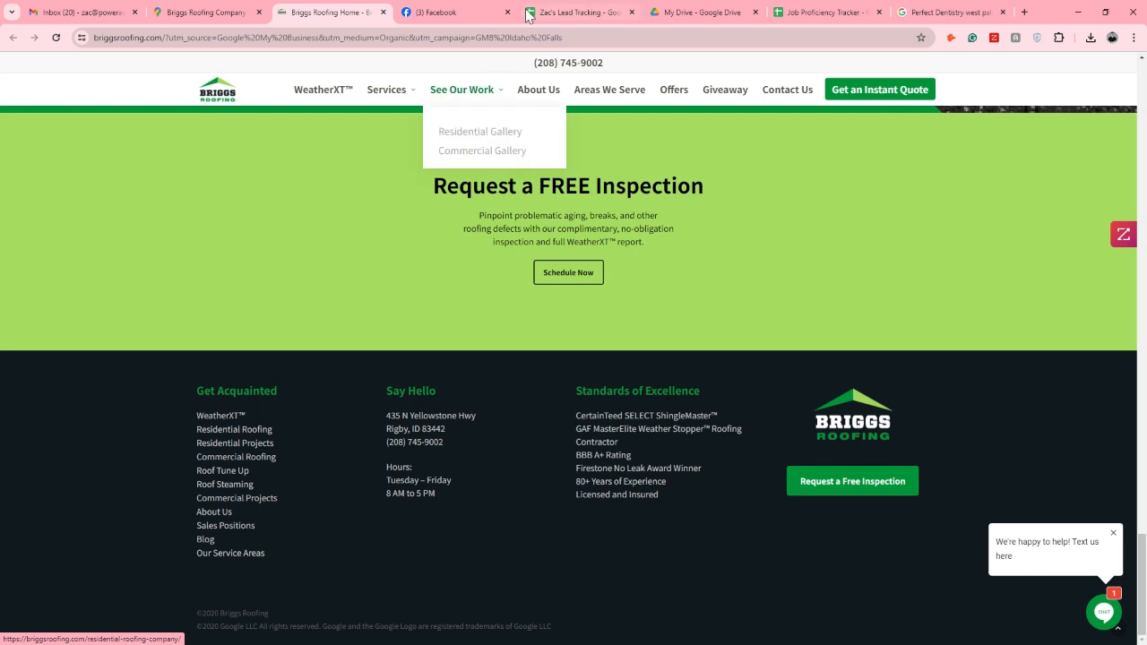
left_click(872, 100)
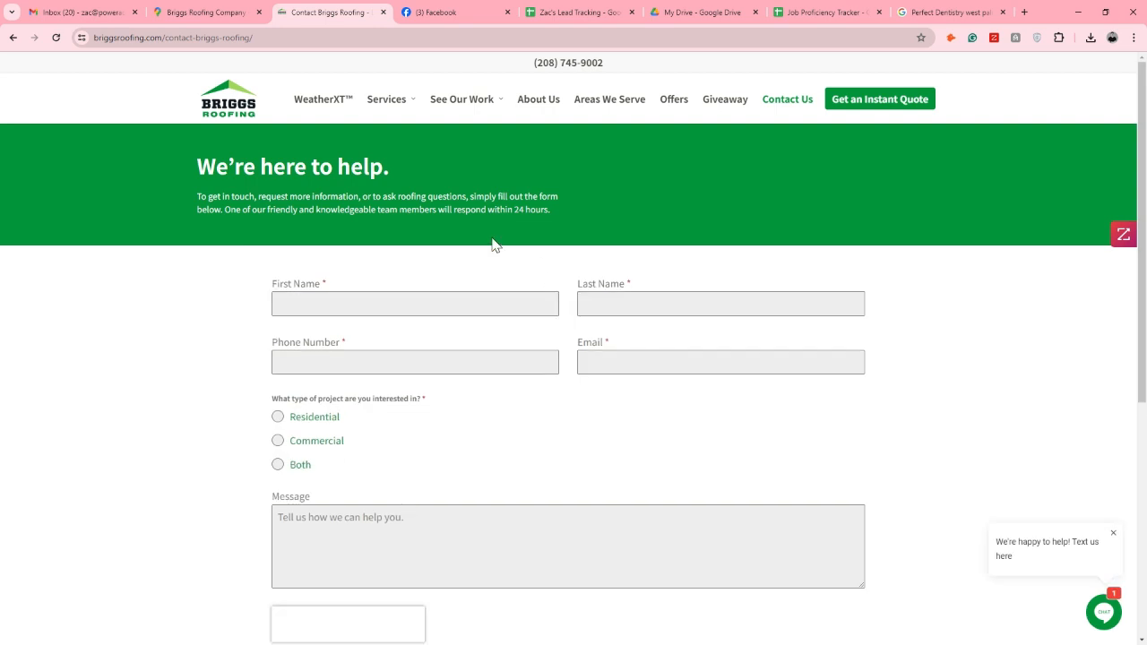
scroll(493, 249, "down", 5)
scroll(493, 265, "up", 5)
left_click(406, 302)
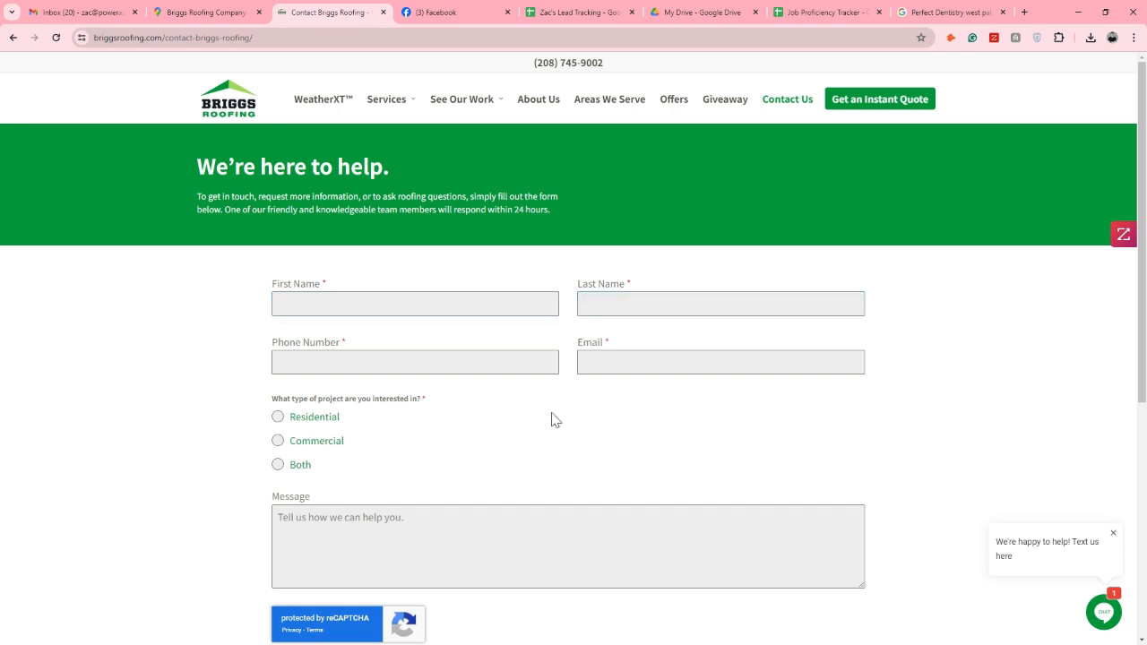
scroll(553, 425, "down", 1)
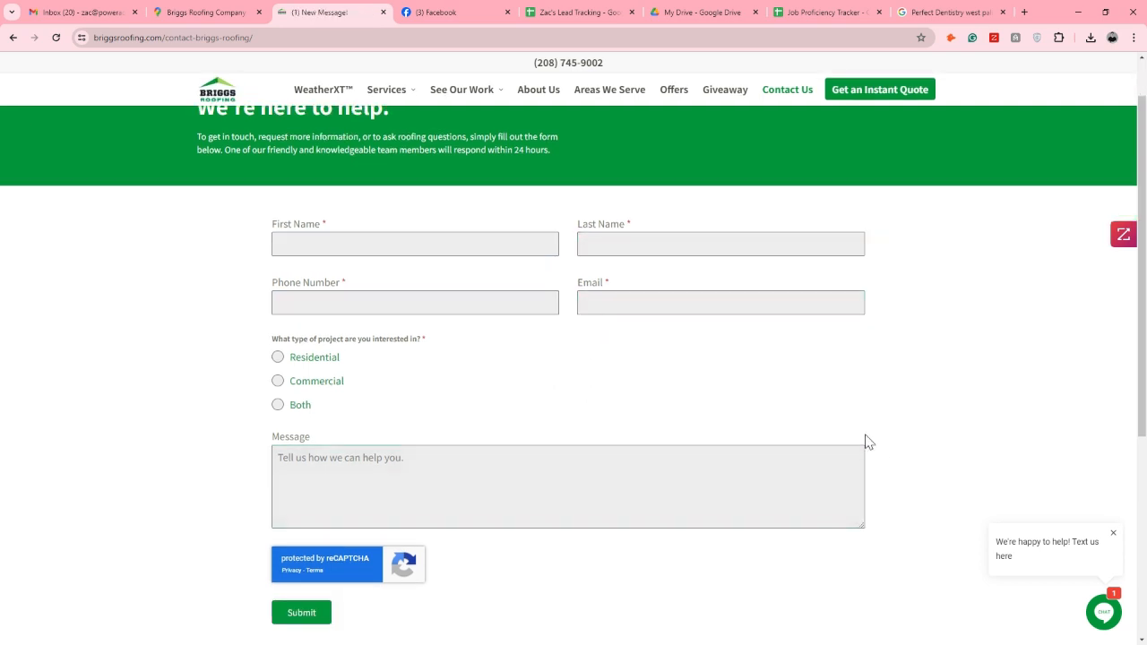
Bring up the ZoomInfo company profile for Briggs Roofing and list its employees with their job titles
left_click(1123, 236)
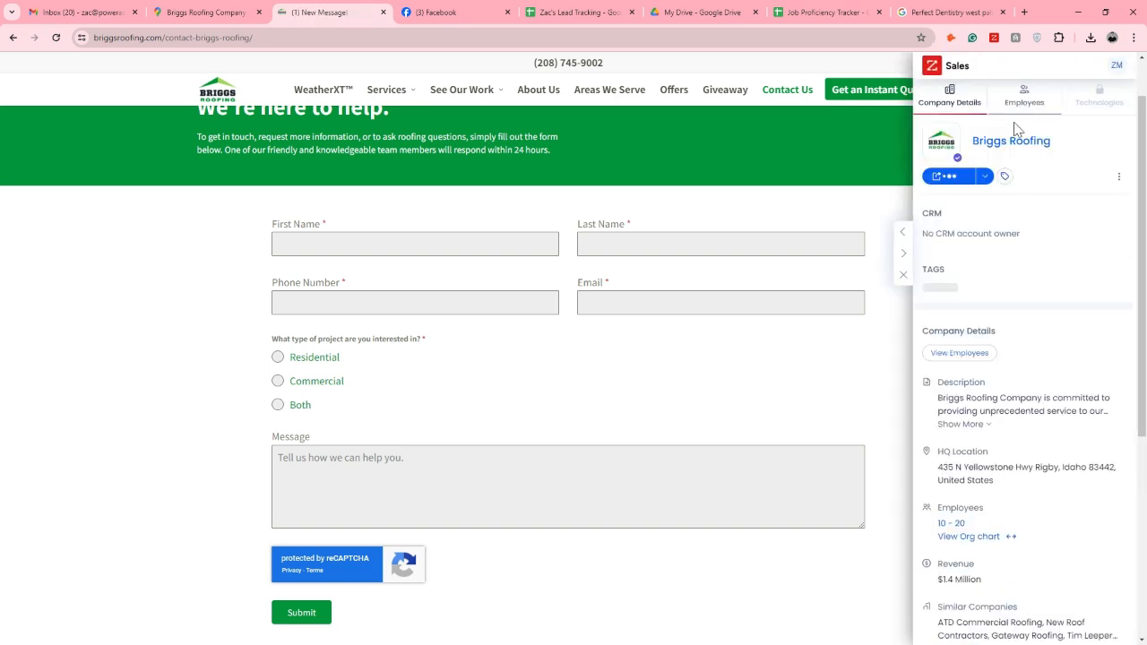
left_click(1022, 97)
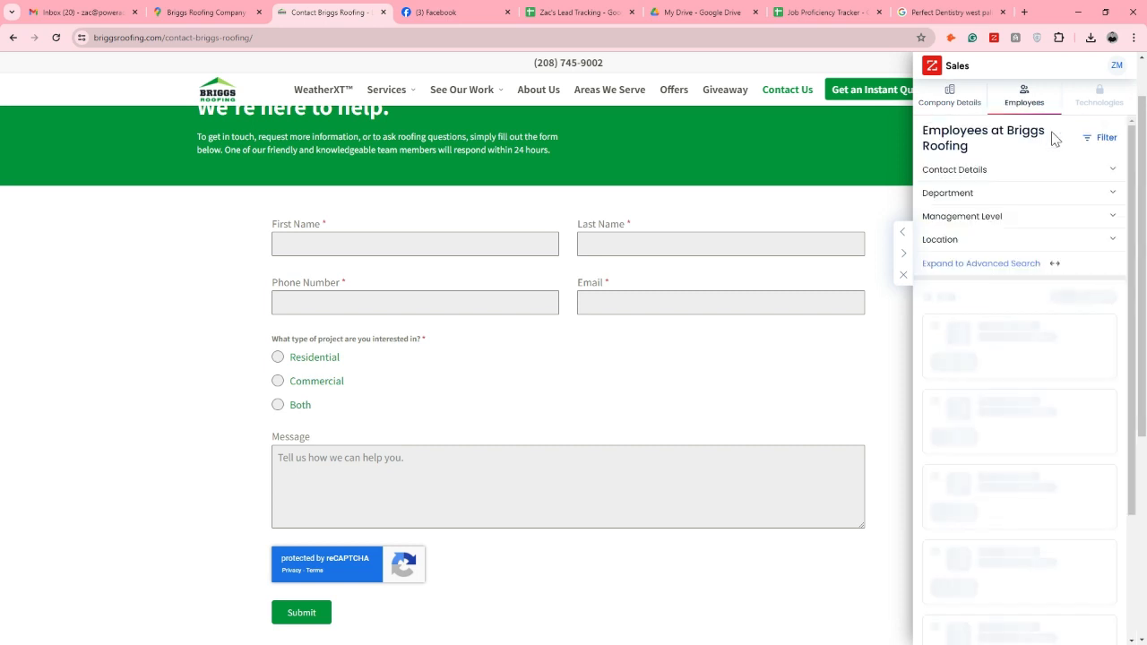
scroll(995, 300, "down", 2)
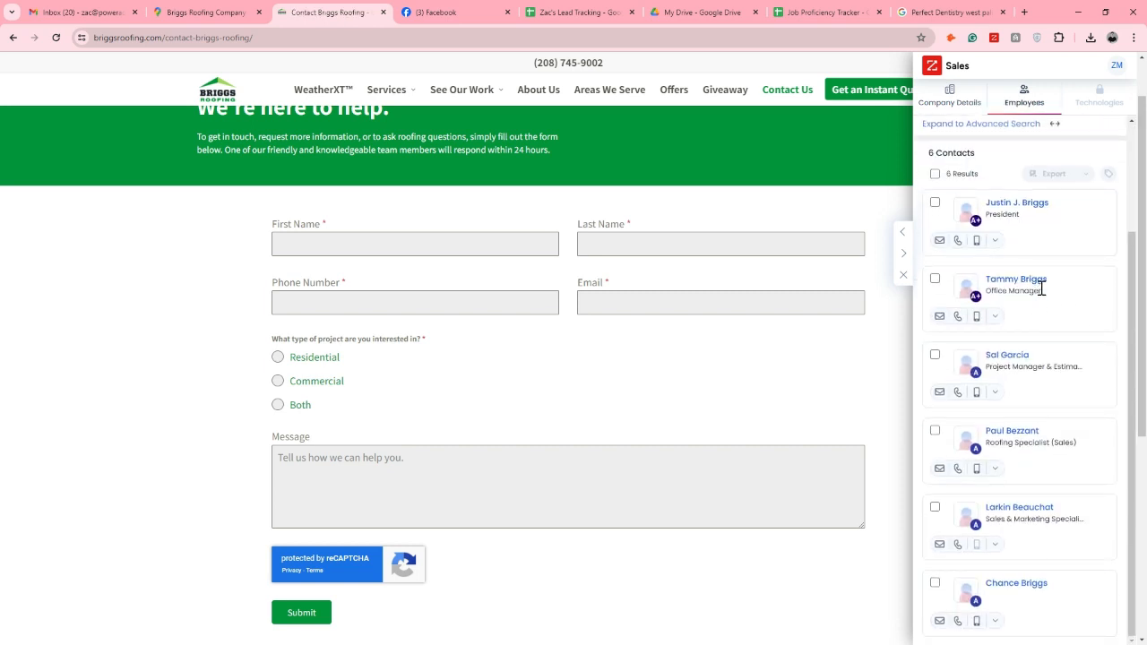
scroll(1049, 296, "down", 1)
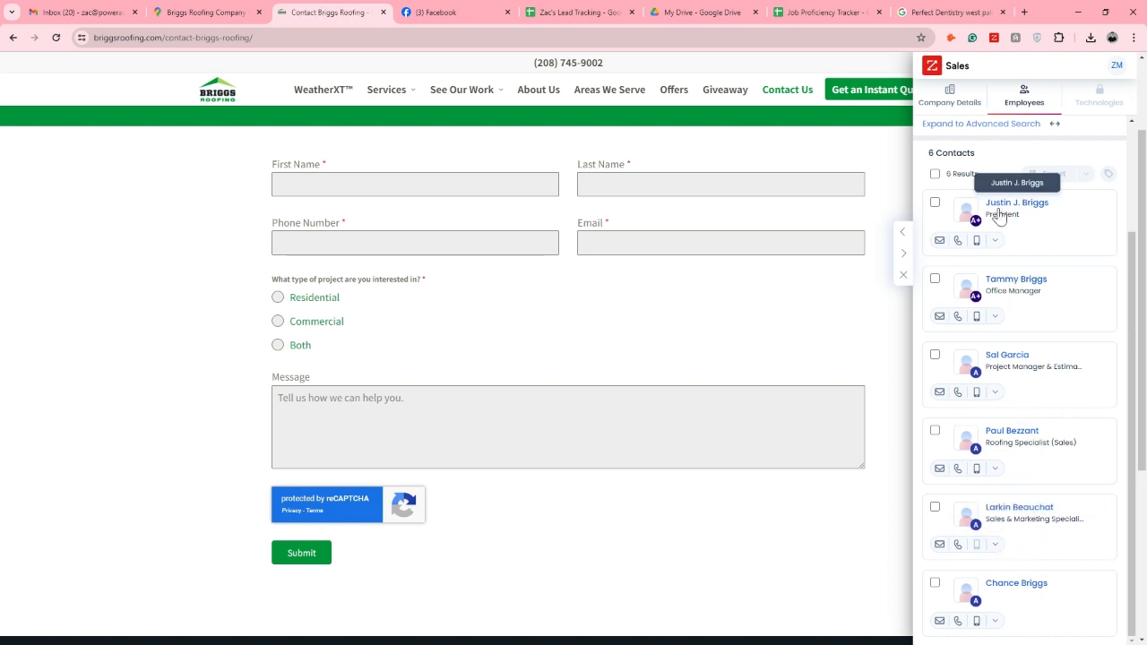
Reveal the contact details of the Briggs Roofing sales and marketing specialist and copy the business email address
left_click(940, 544)
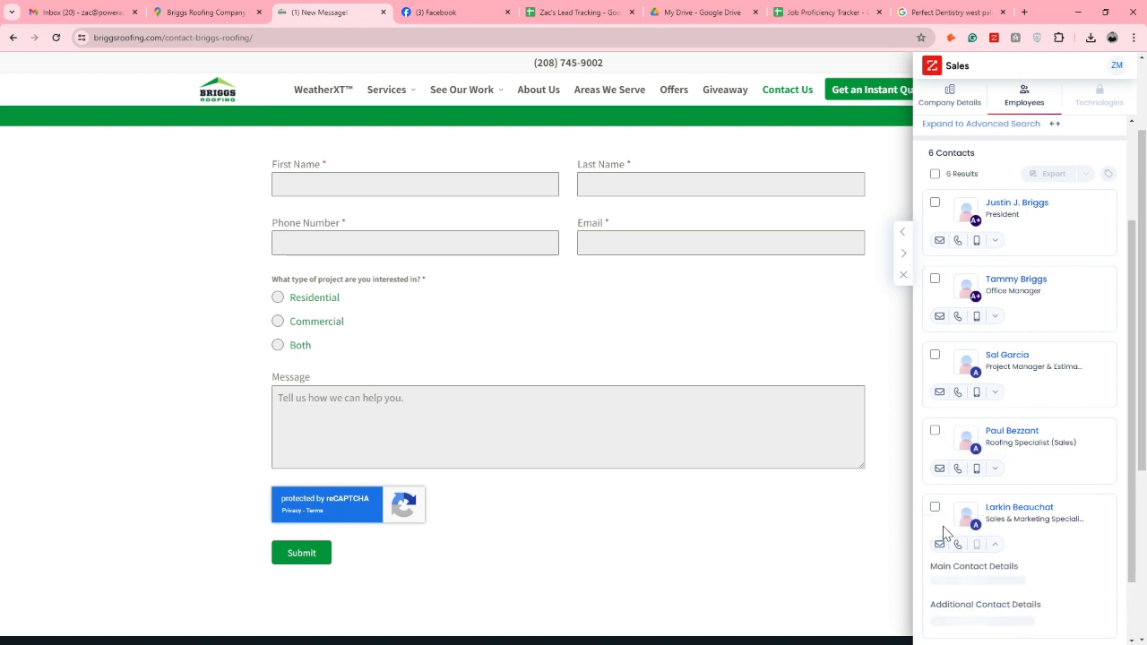
scroll(1050, 504, "down", 2)
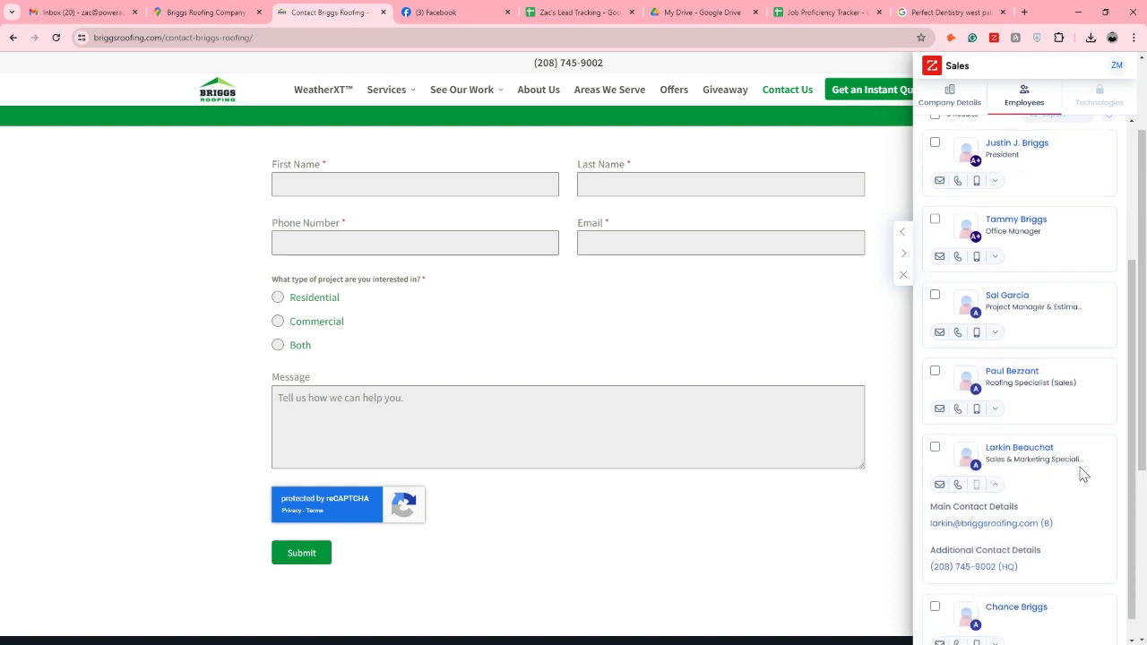
mouse_move(1063, 524)
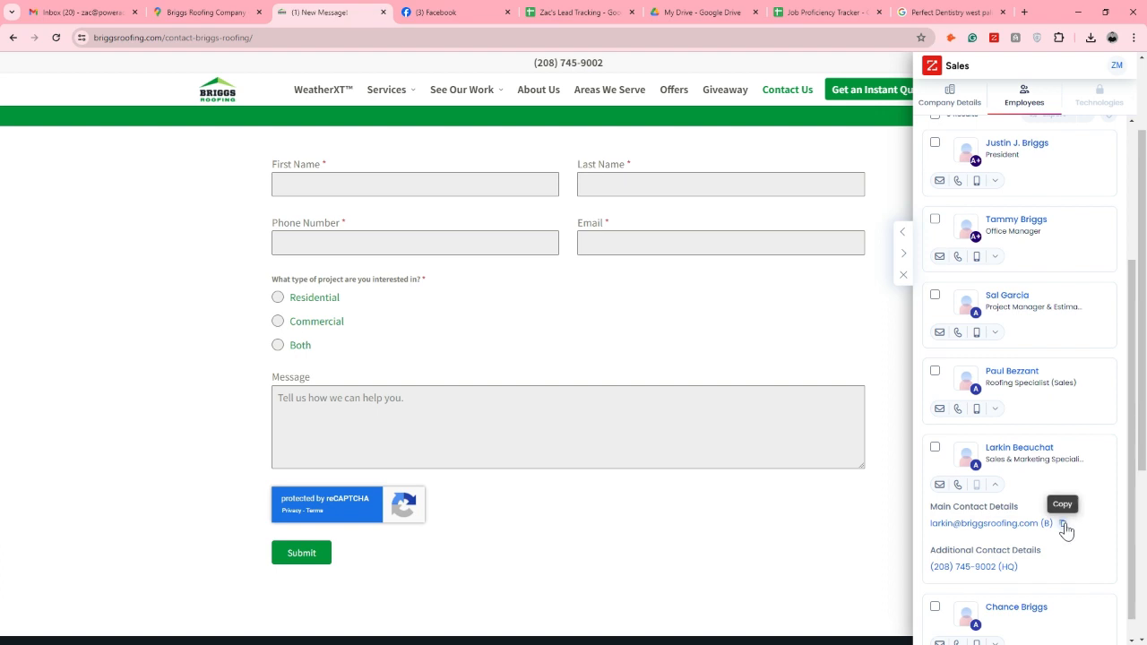
left_click(1063, 525)
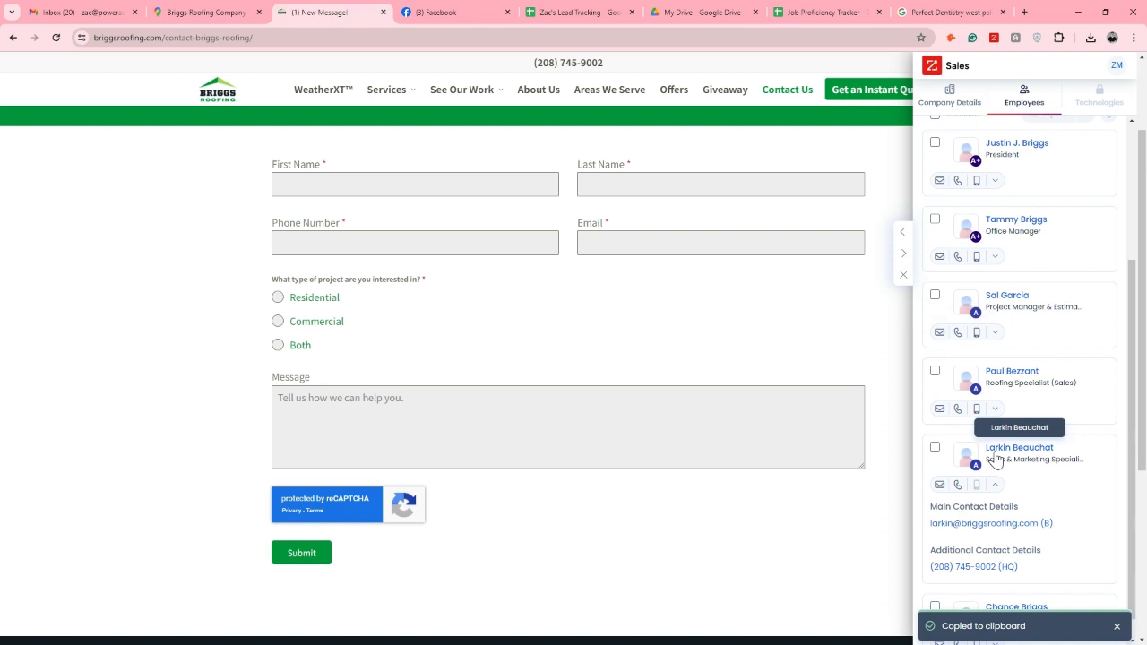
In the lead tracking sheet, paste the copied business email into row 308's Email cell and enter the contact's first name as Decision Maker
left_click(566, 9)
left_click(315, 263)
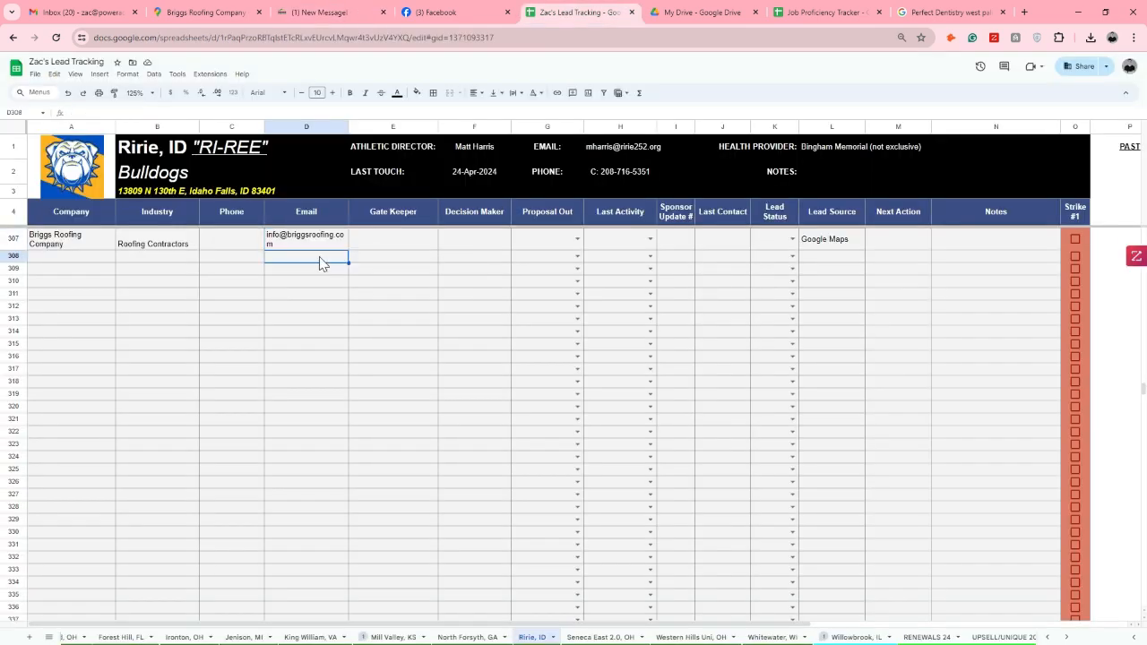
key("ctrl+v")
left_click(472, 267)
type("Larkin")
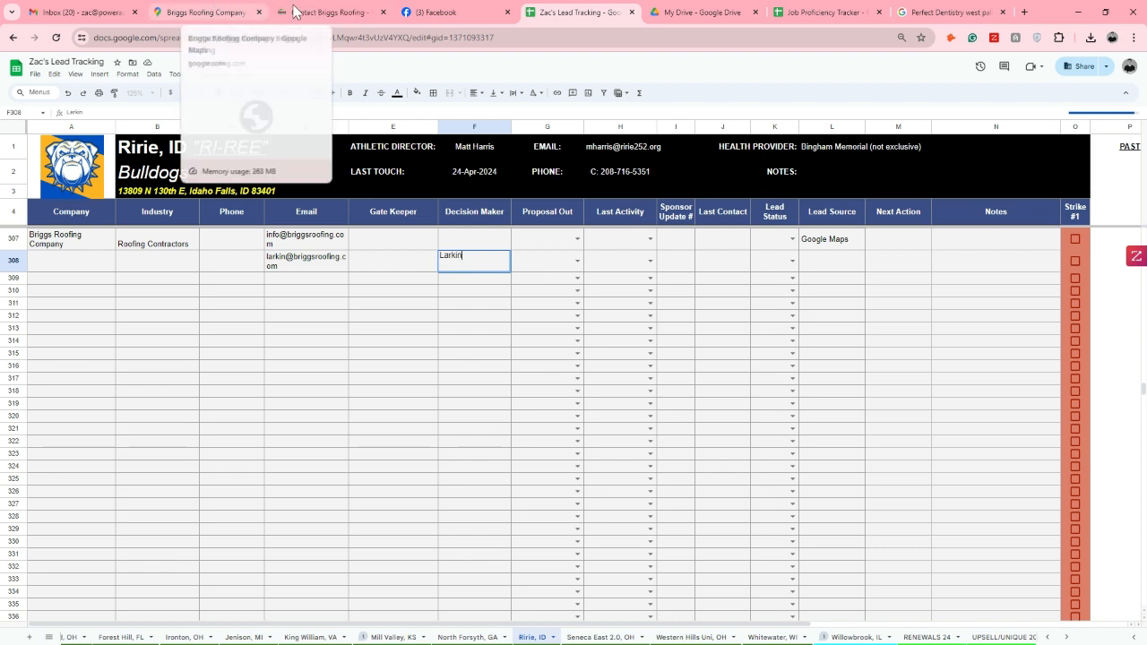
In the ZoomInfo employee list for Briggs Roofing, reveal the office manager's contact details and copy the business email address
left_click(316, 10)
scroll(1106, 248, "up", 2)
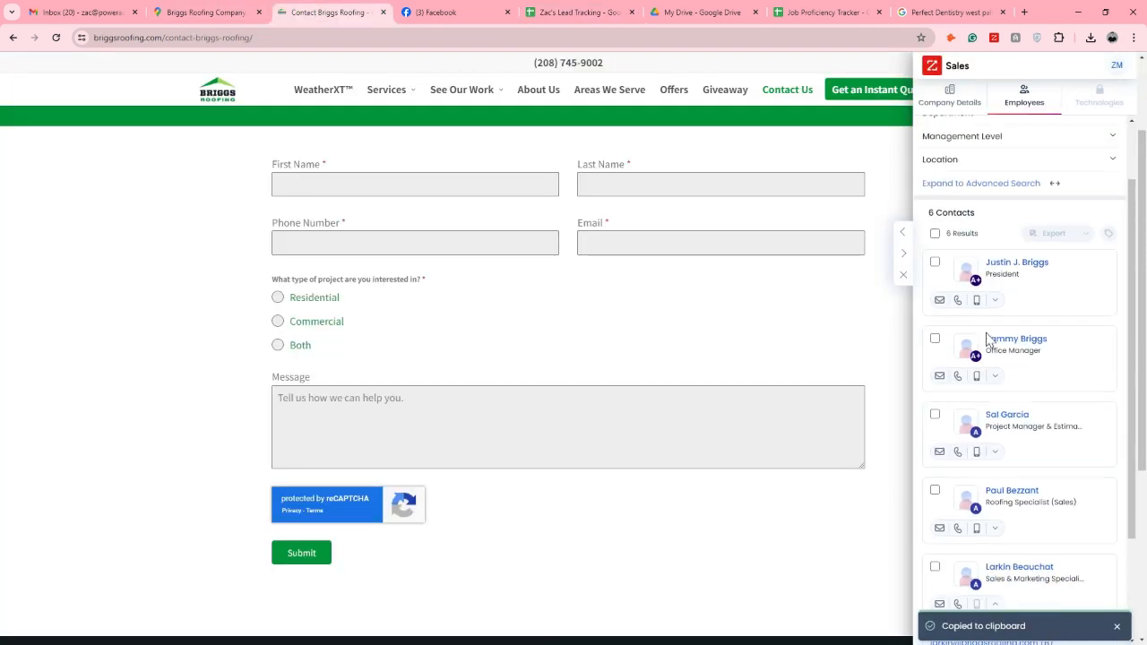
left_click(939, 377)
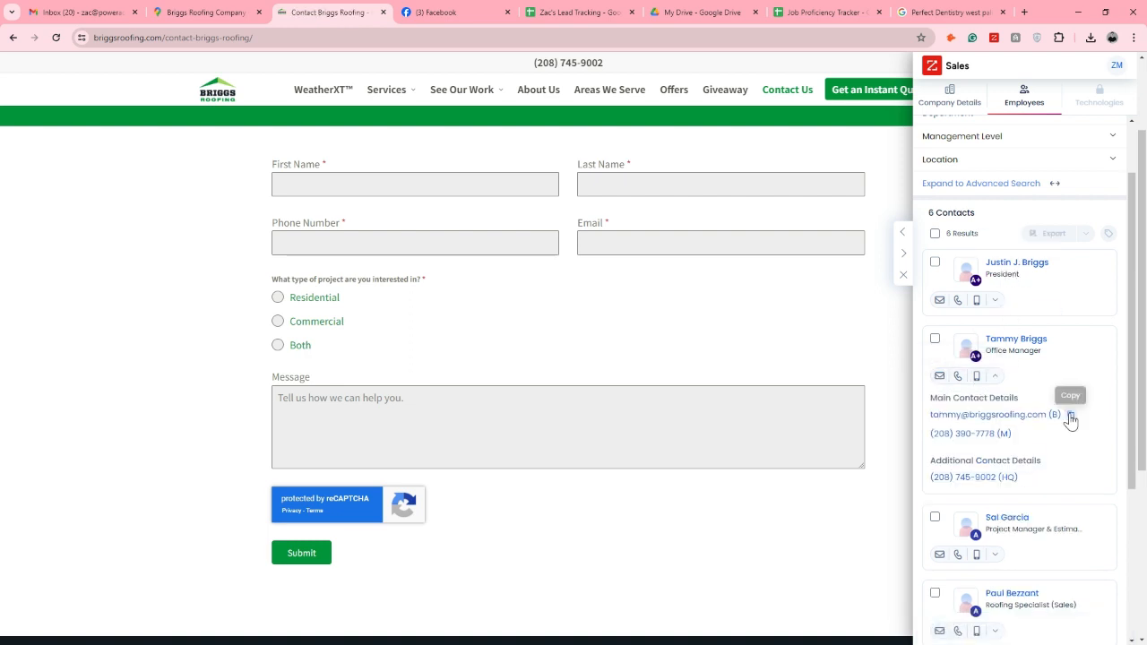
left_click(1071, 417)
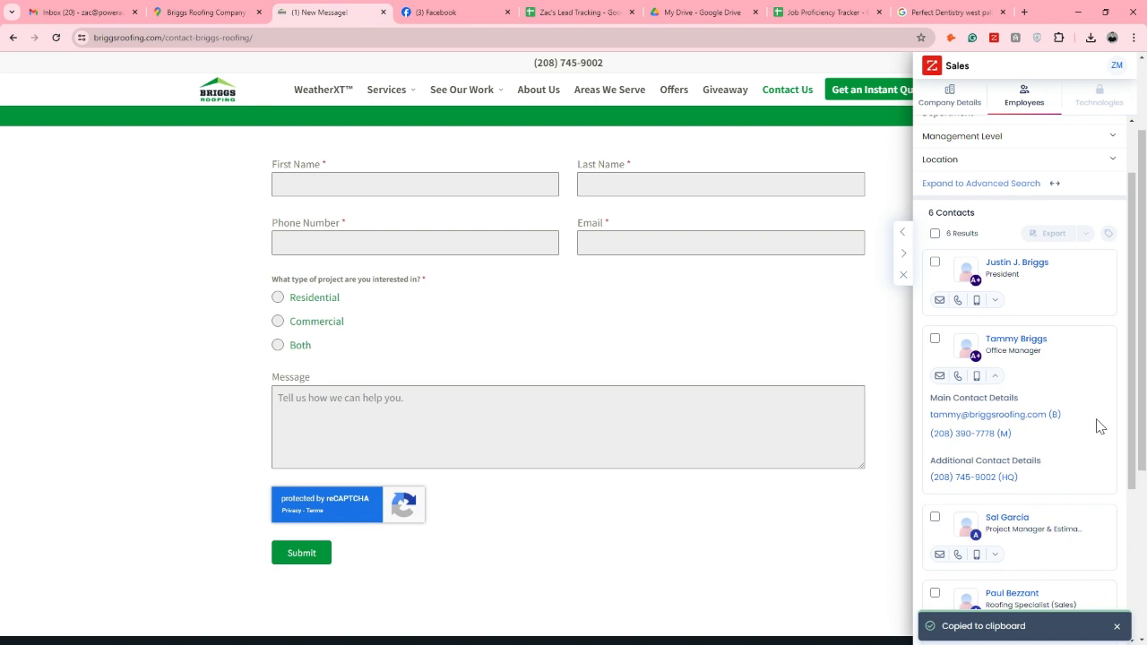
In the lead tracking sheet, paste the office manager's email into row 309's Email cell and enter the first name as Decision Maker
left_click(602, 12)
left_click(306, 283)
key("ctrl+v")
left_click(443, 286)
type("Tammy")
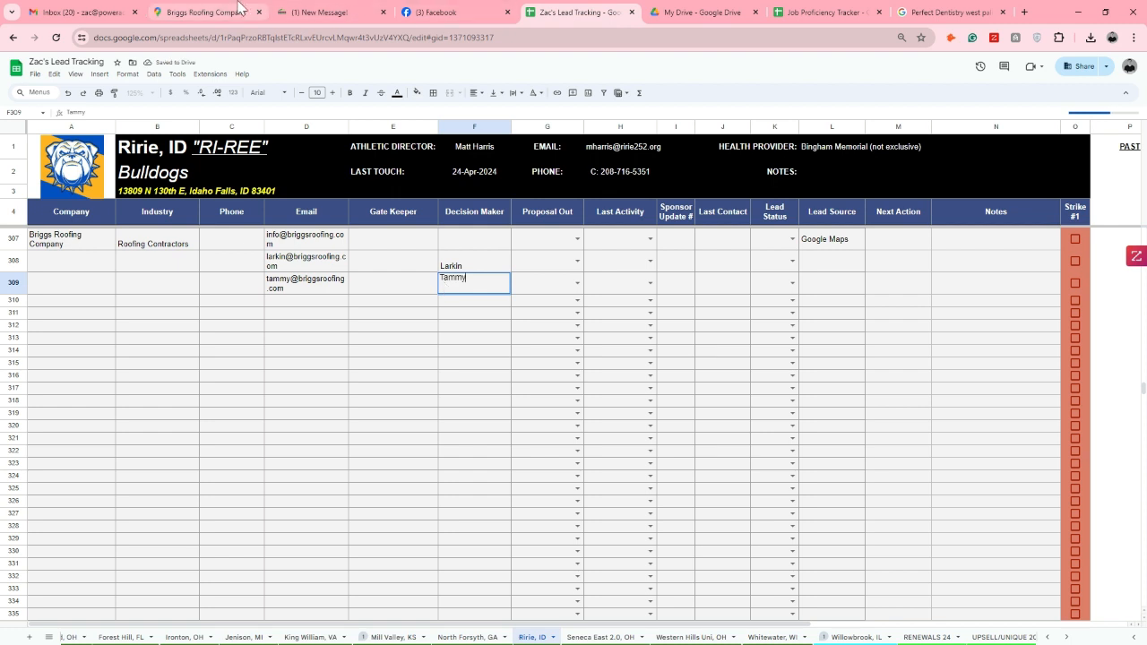
Look up the Briggs Roofing president in ZoomInfo and enter that first name as Decision Maker in row 307 of the tracking sheet
left_click(227, 11)
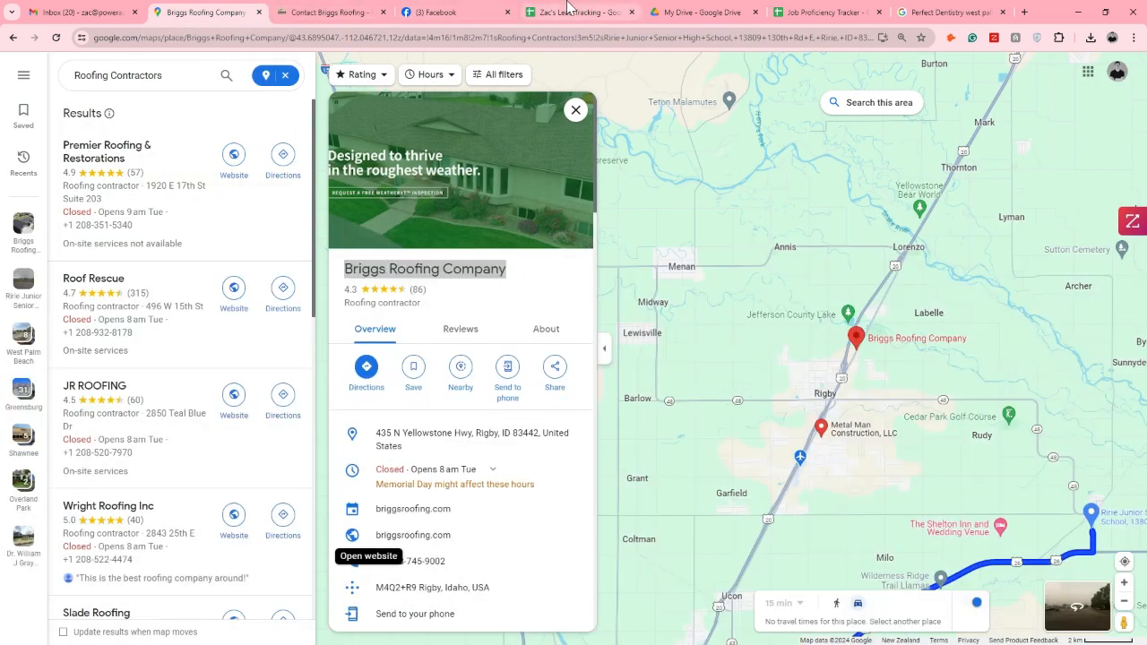
left_click(574, 12)
left_click_drag(309, 238, 320, 289)
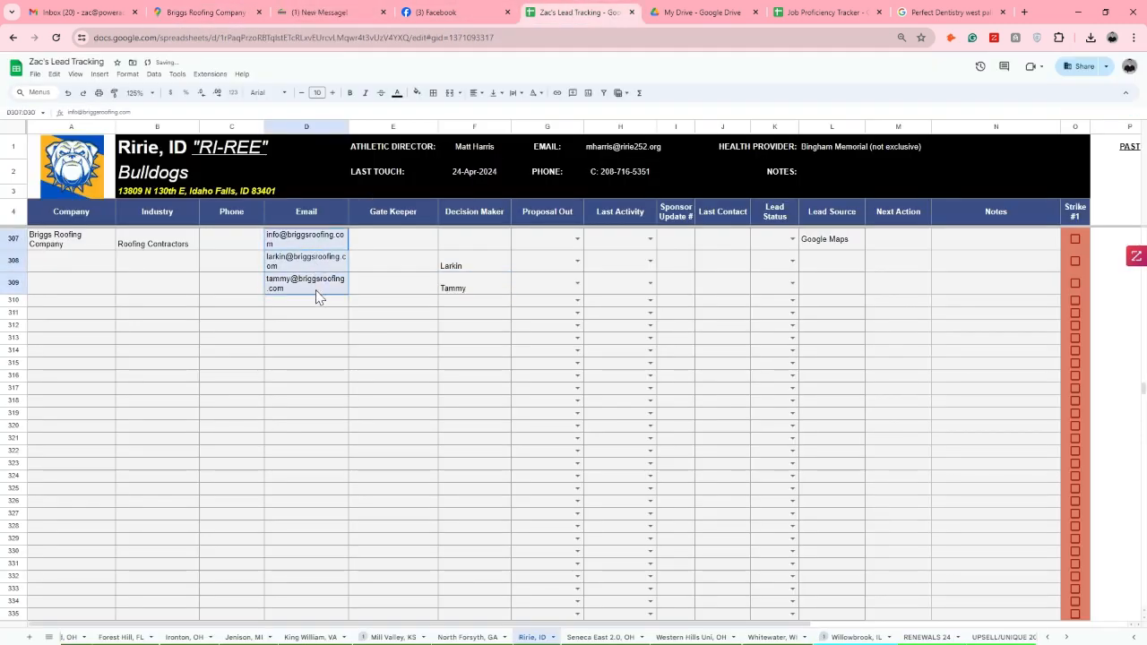
left_click(330, 12)
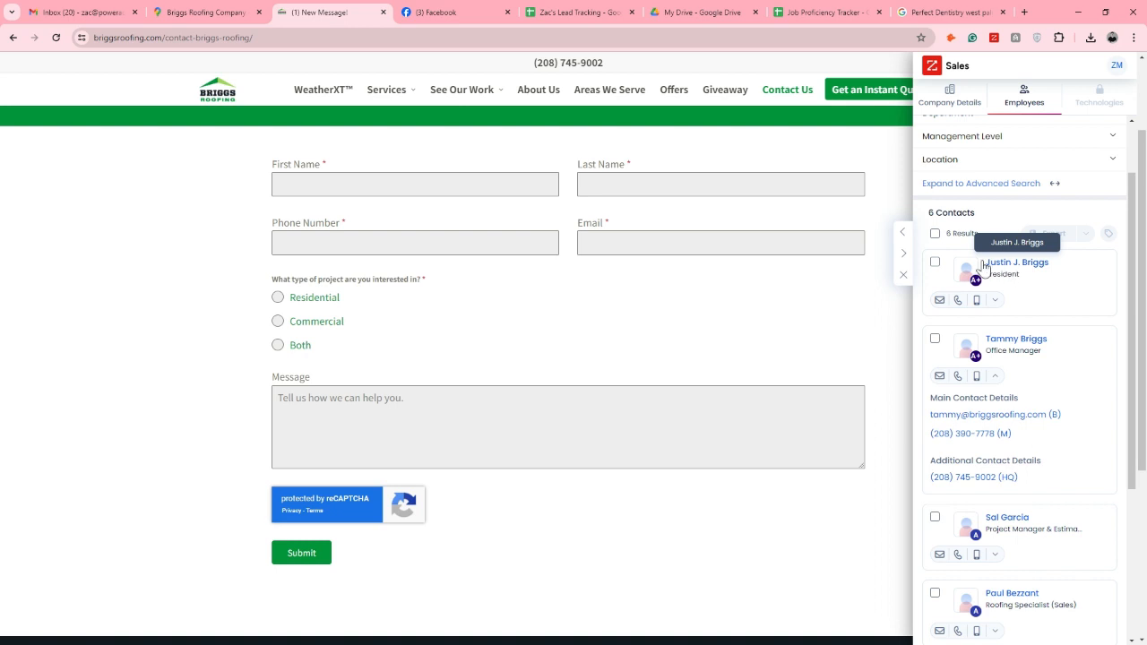
left_click(583, 12)
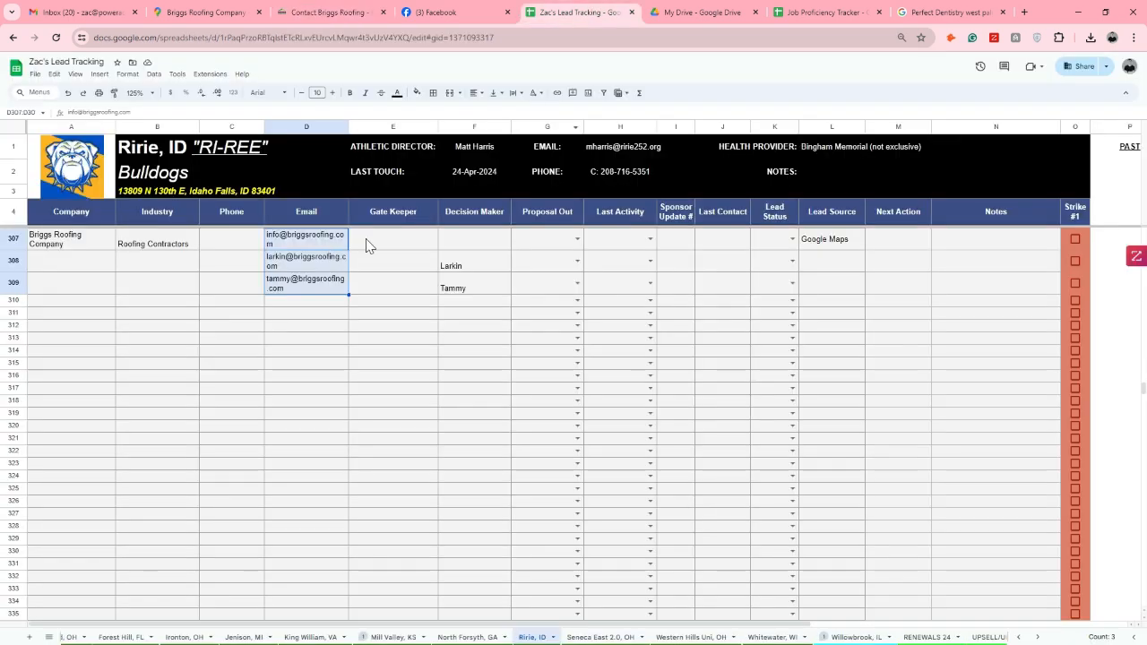
left_click(476, 250)
type("Justin")
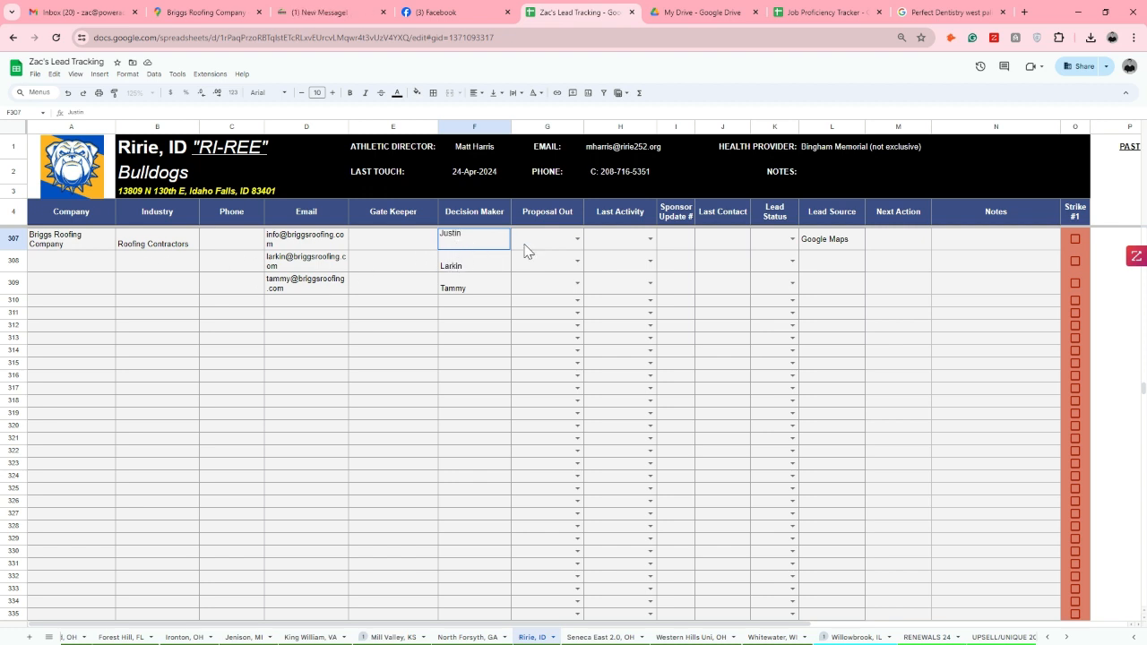
Fill the Briggs Roofing Company name, Roofing Contractors industry and Google Maps lead source from row 307 down through row 309
left_click_drag(98, 242, 194, 289)
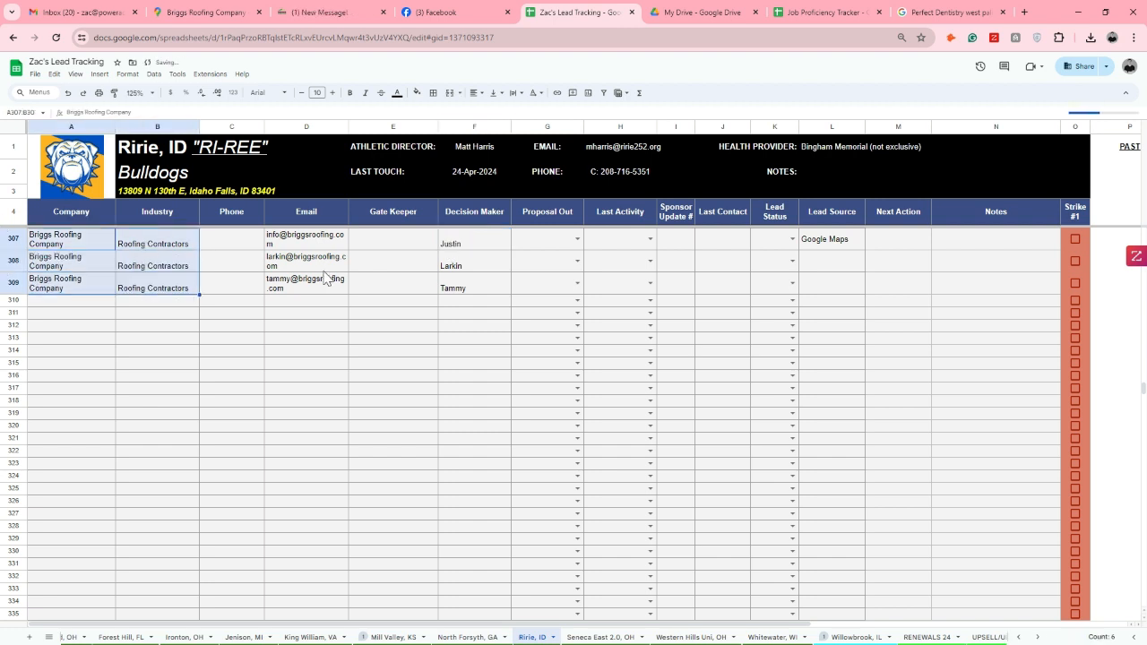
left_click(836, 242)
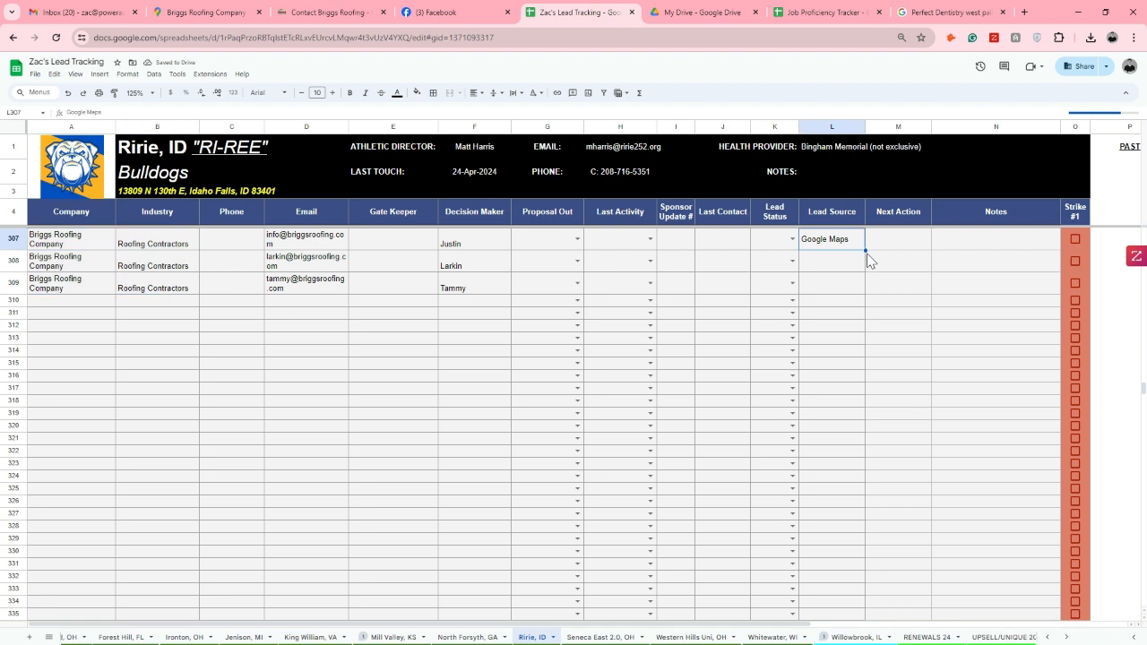
left_click_drag(863, 249, 866, 296)
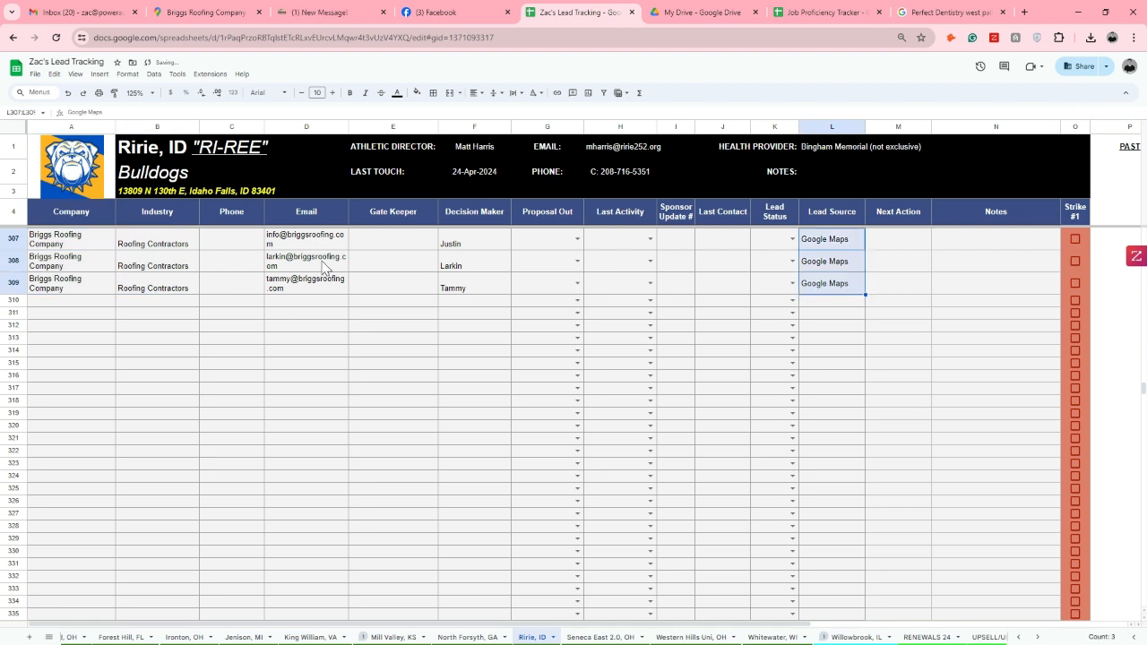
left_click_drag(79, 242, 453, 297)
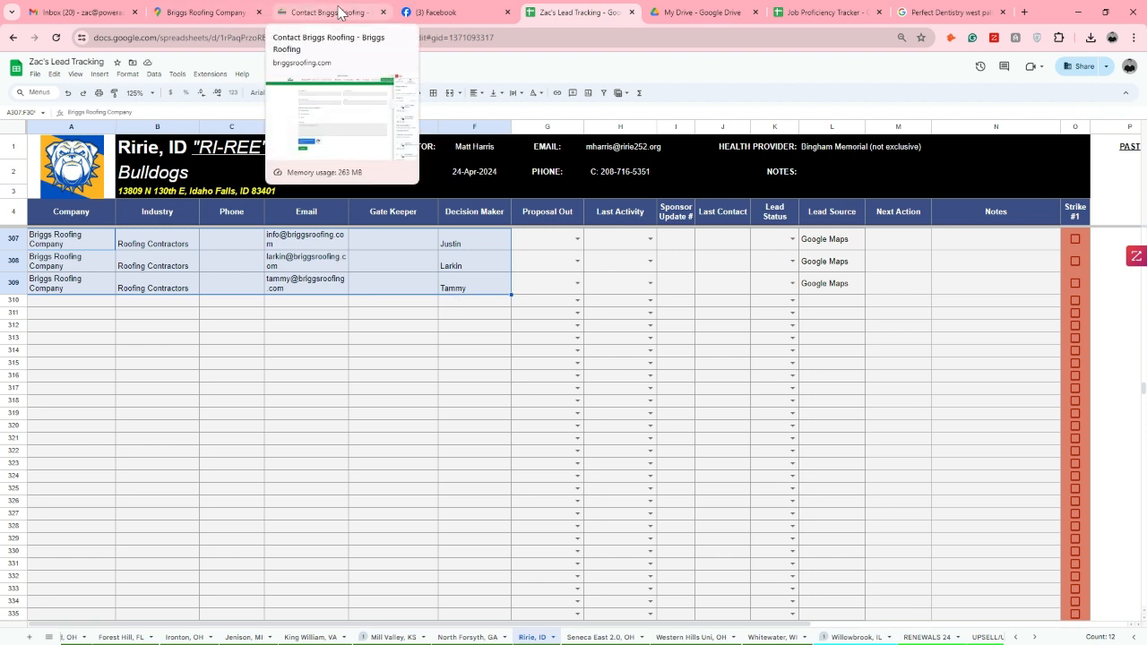
Switch to Google Maps, examine the roofing contractors around Rigby and Ririe, and search the area for "Roofing company"
left_click(213, 12)
scroll(834, 359, "down", 5)
scroll(850, 409, "up", 2)
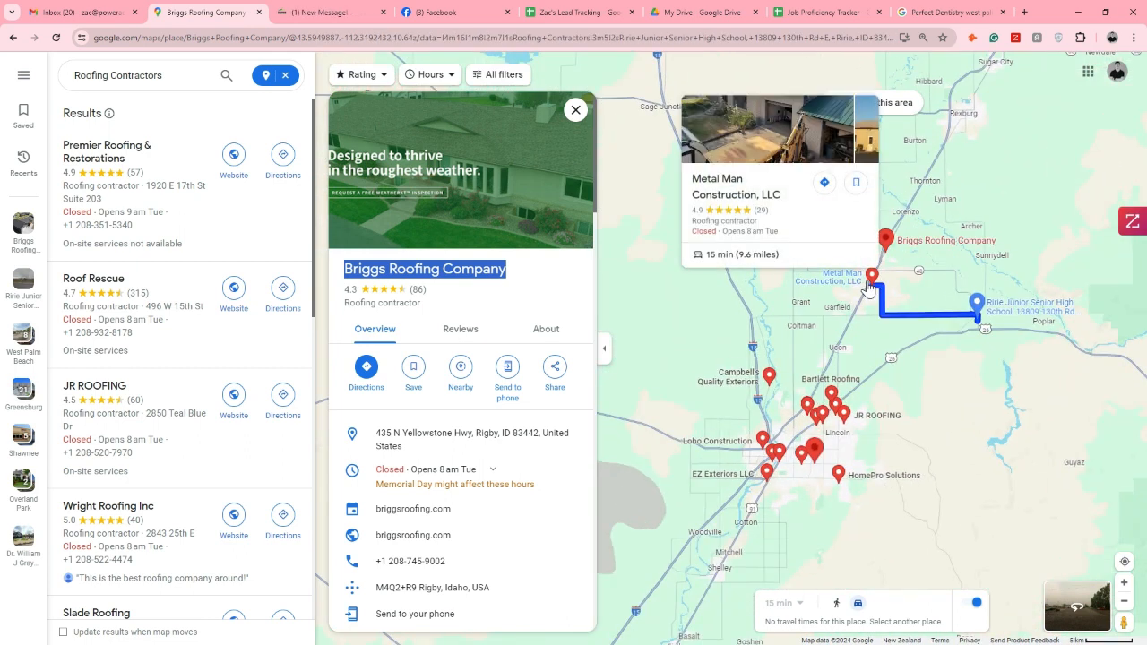
scroll(906, 238, "up", 4)
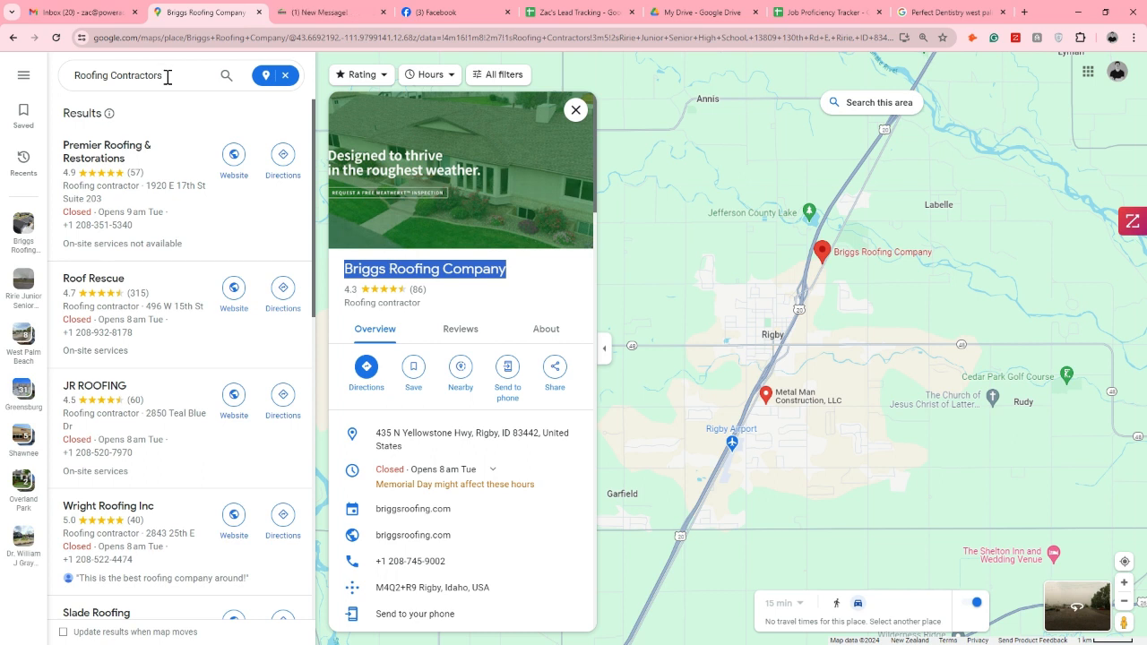
scroll(674, 224, "down", 5)
left_click_drag(740, 312, 918, 283)
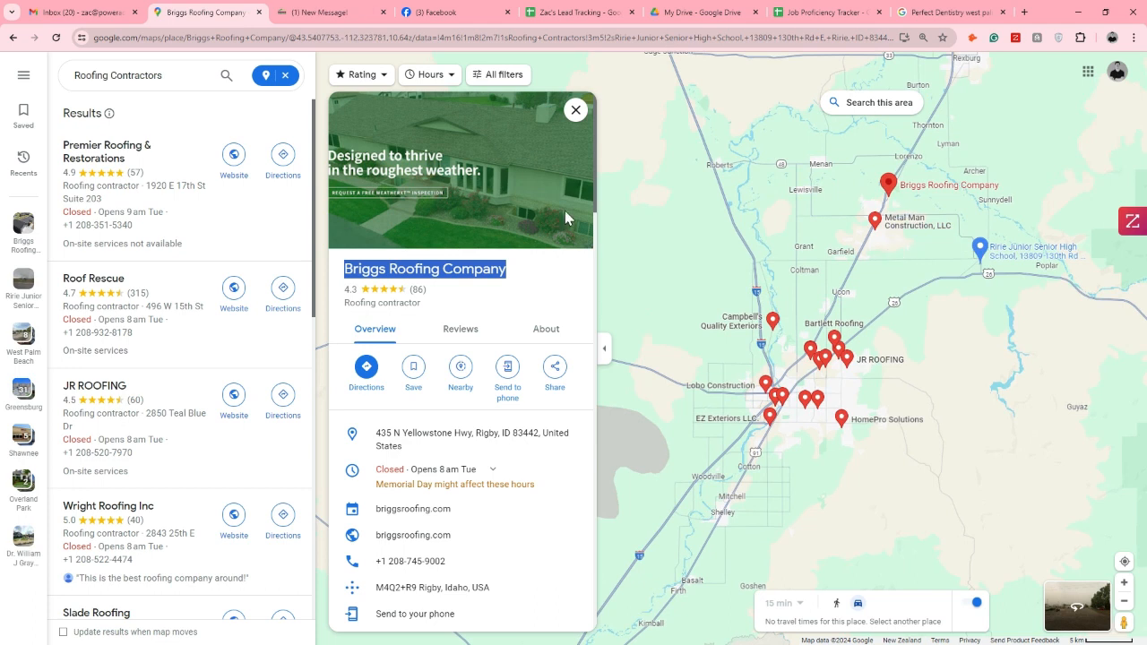
left_click_drag(175, 75, 132, 77)
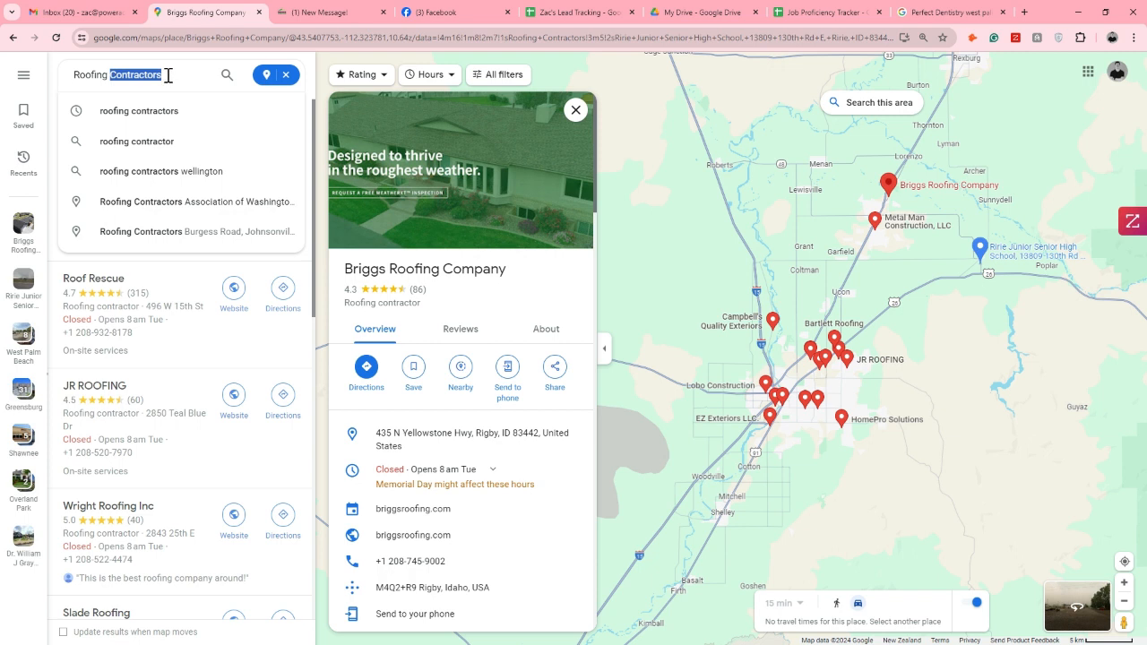
type("co")
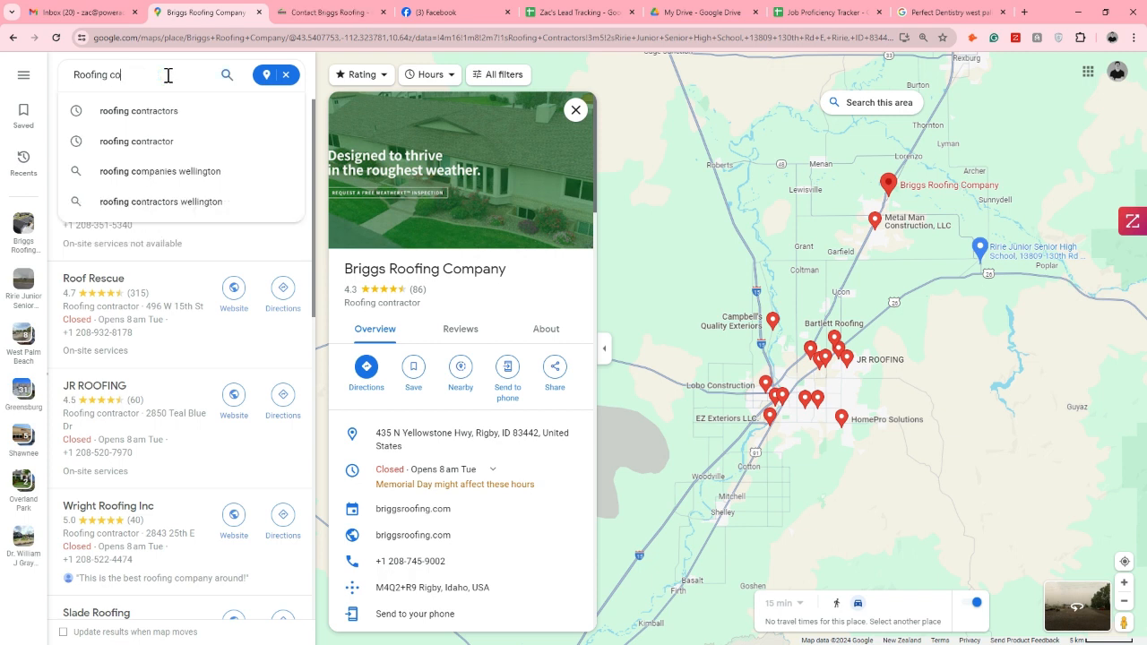
type("mpany")
key("Return")
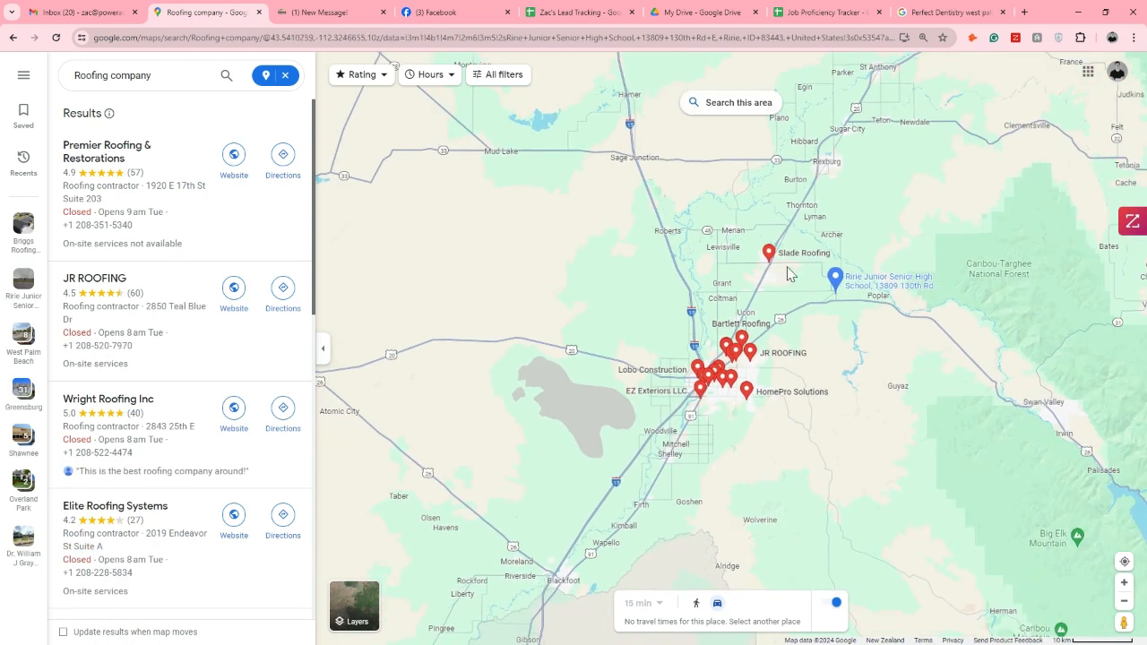
Find Slade Roofing in Rigby on the map, open its listing and select the company name
scroll(784, 269, "up", 3)
scroll(780, 263, "up", 4)
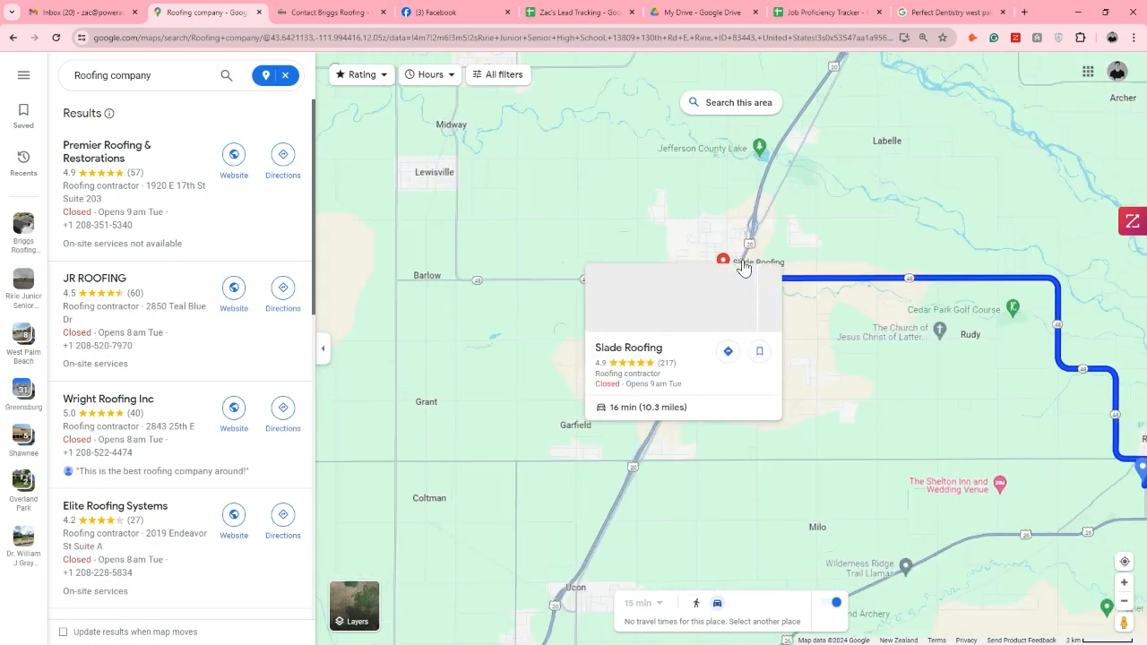
scroll(726, 270, "up", 2)
mouse_move(727, 269)
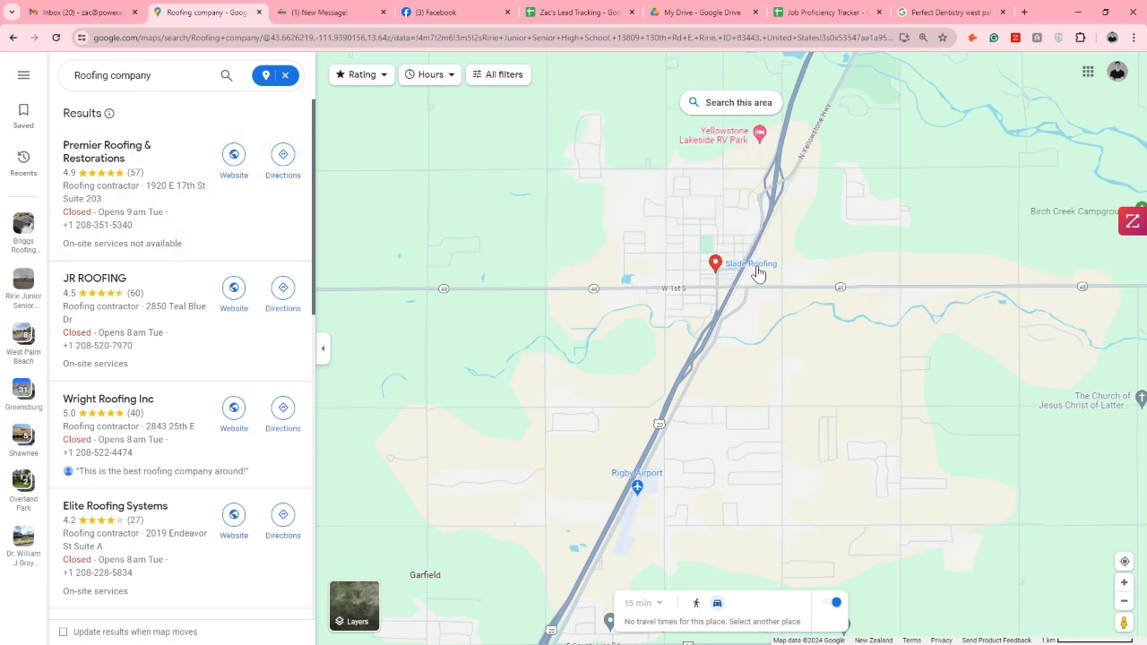
left_click(758, 269)
left_click_drag(440, 270, 347, 271)
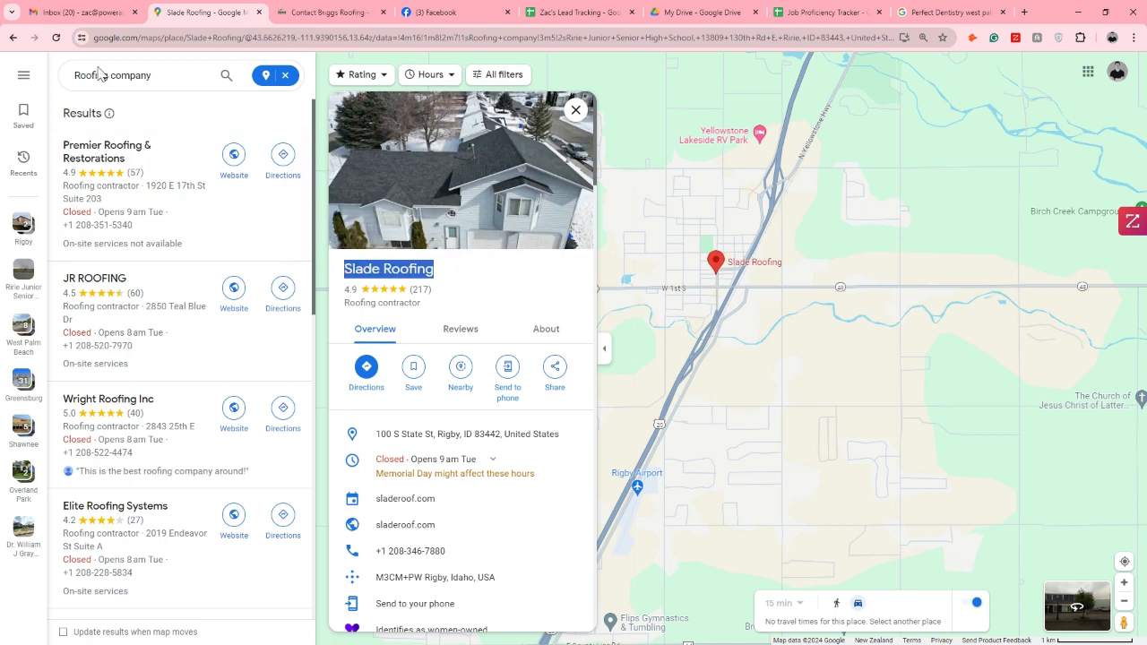
Shorten the map search to "Roofing" and examine the results around Idaho Falls, previewing Elite Roofing Systems
left_click_drag(164, 77, 110, 79)
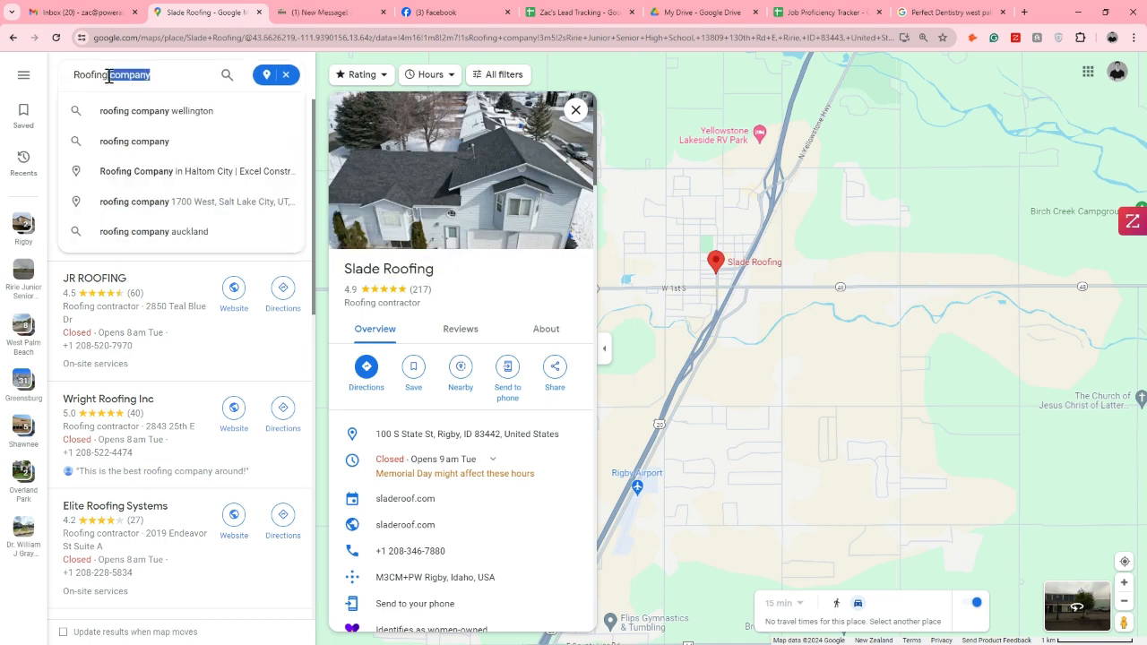
key("BackSpace")
key("Return")
scroll(739, 313, "down", 3)
scroll(739, 313, "down", 1)
left_click_drag(812, 482, 804, 421)
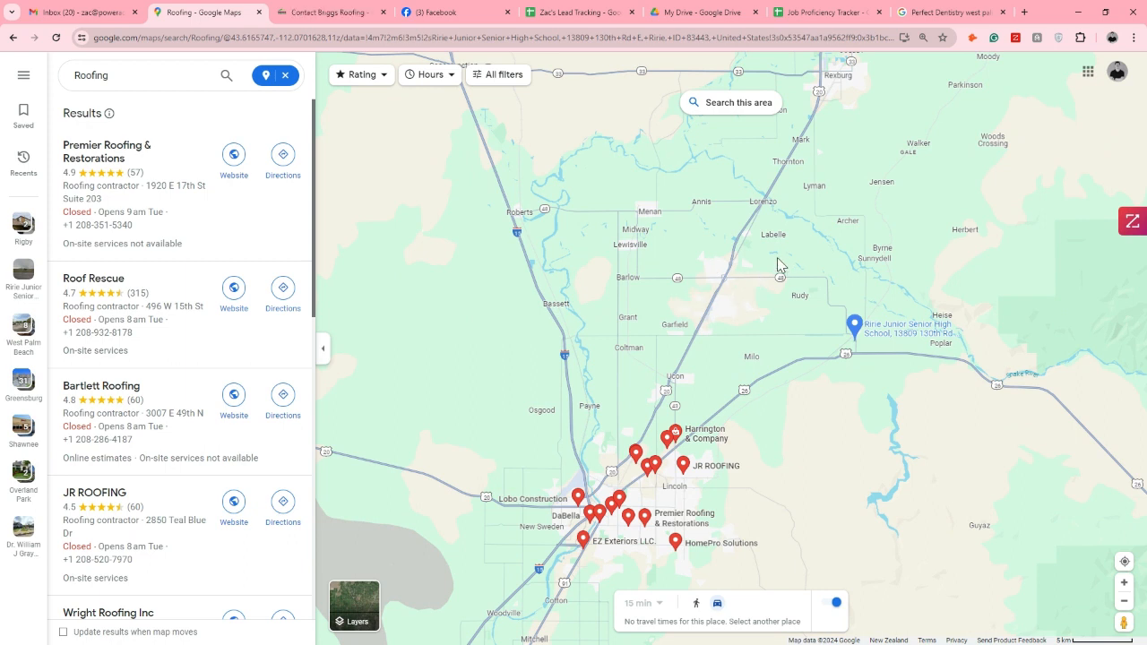
left_click(129, 77)
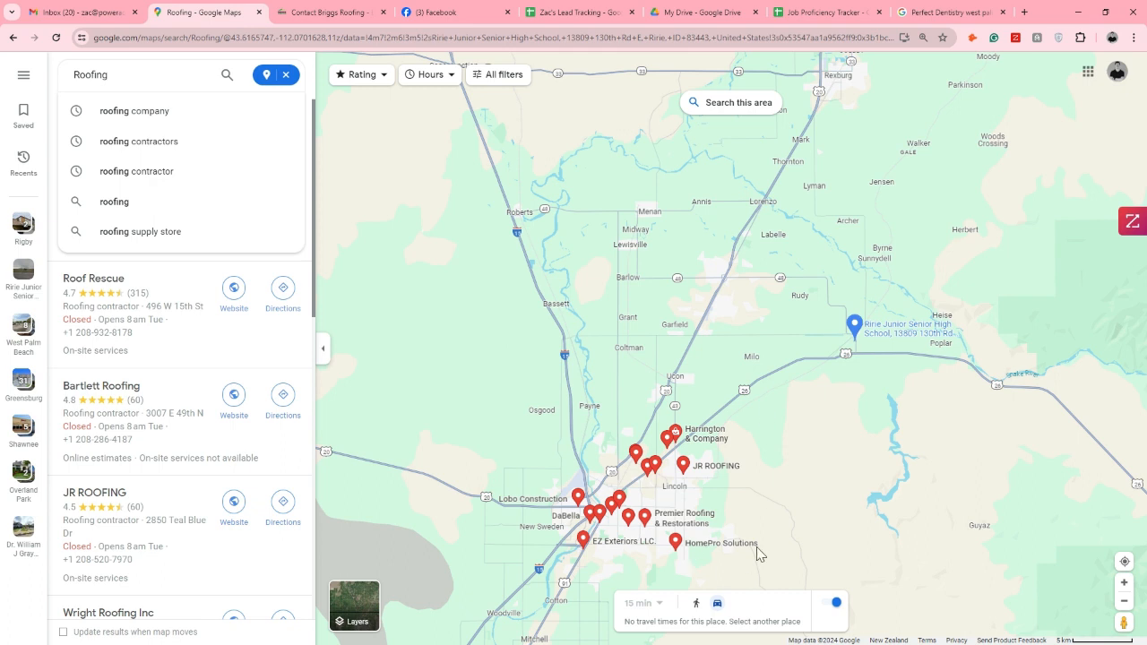
left_click_drag(742, 562, 808, 444)
scroll(668, 403, "up", 2)
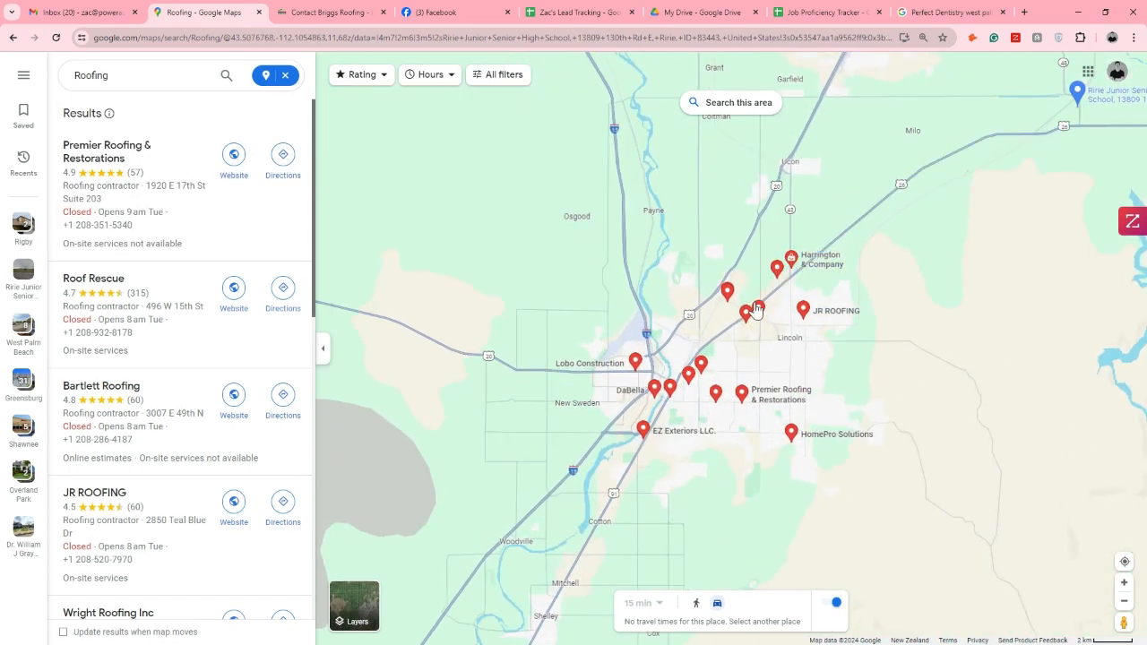
mouse_move(748, 319)
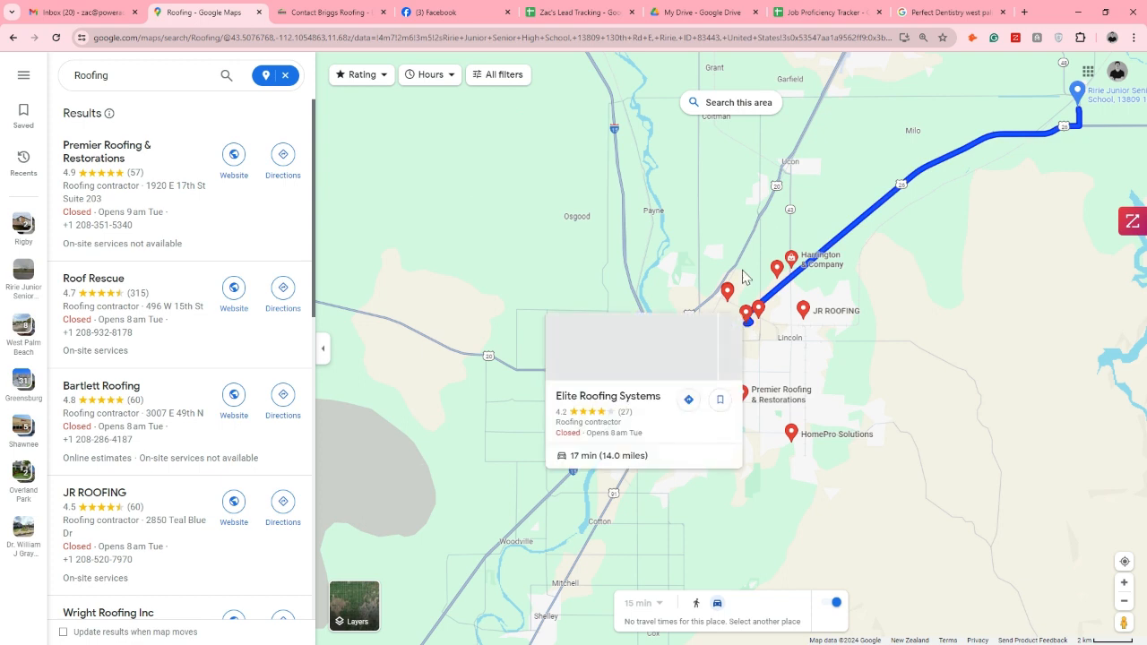
Switch to the Briggs Roofing Company Facebook page, search its posts for "email" and read the full November 29, 2021 hiring post
left_click(373, 19)
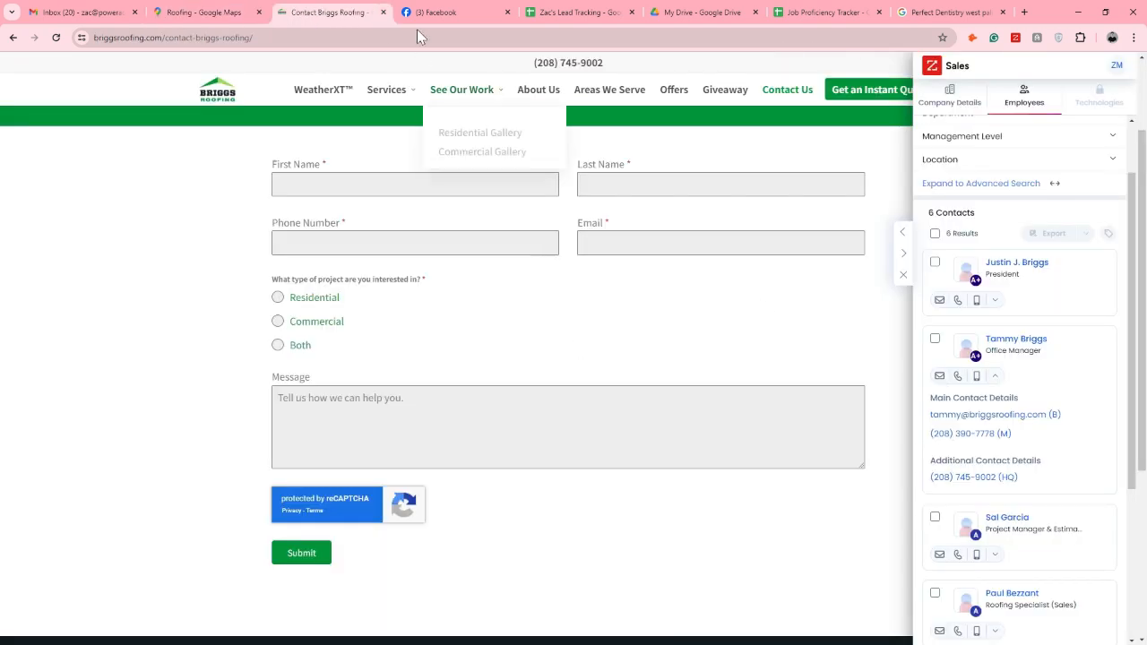
left_click(442, 11)
scroll(374, 266, "up", 2)
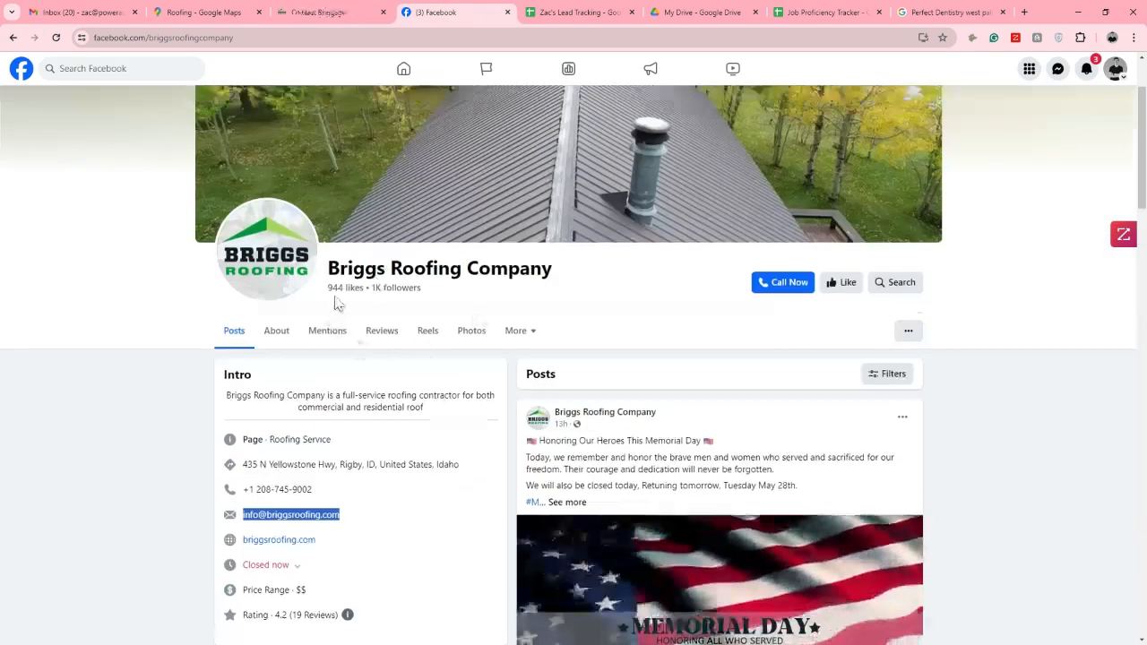
left_click(898, 287)
type("e")
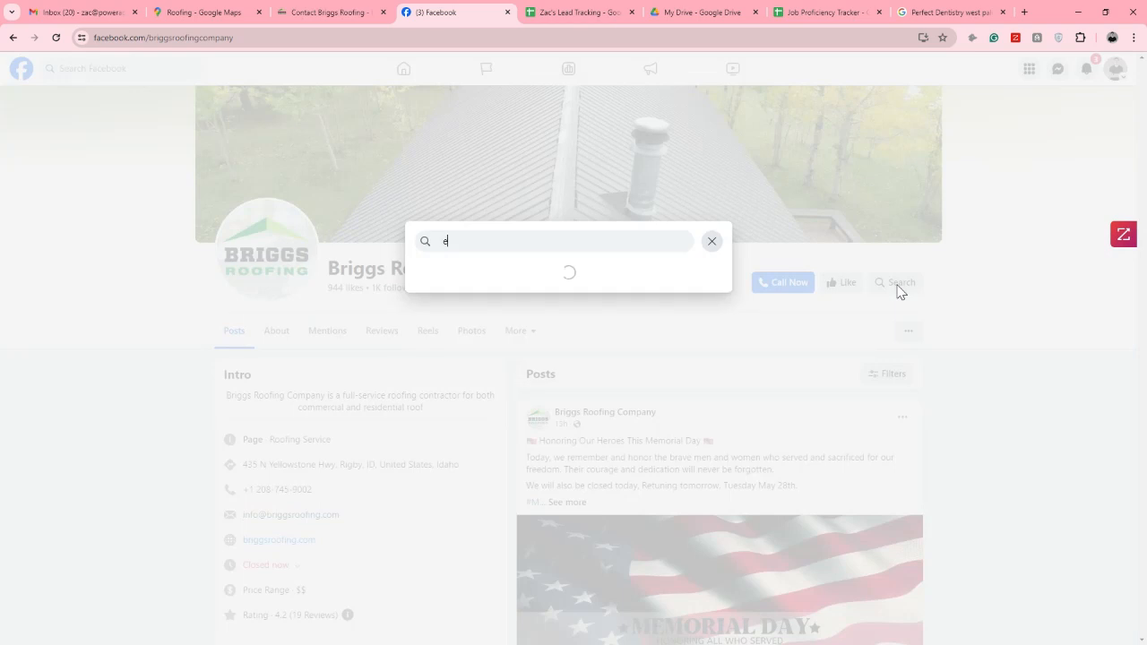
type("mail")
key("Return")
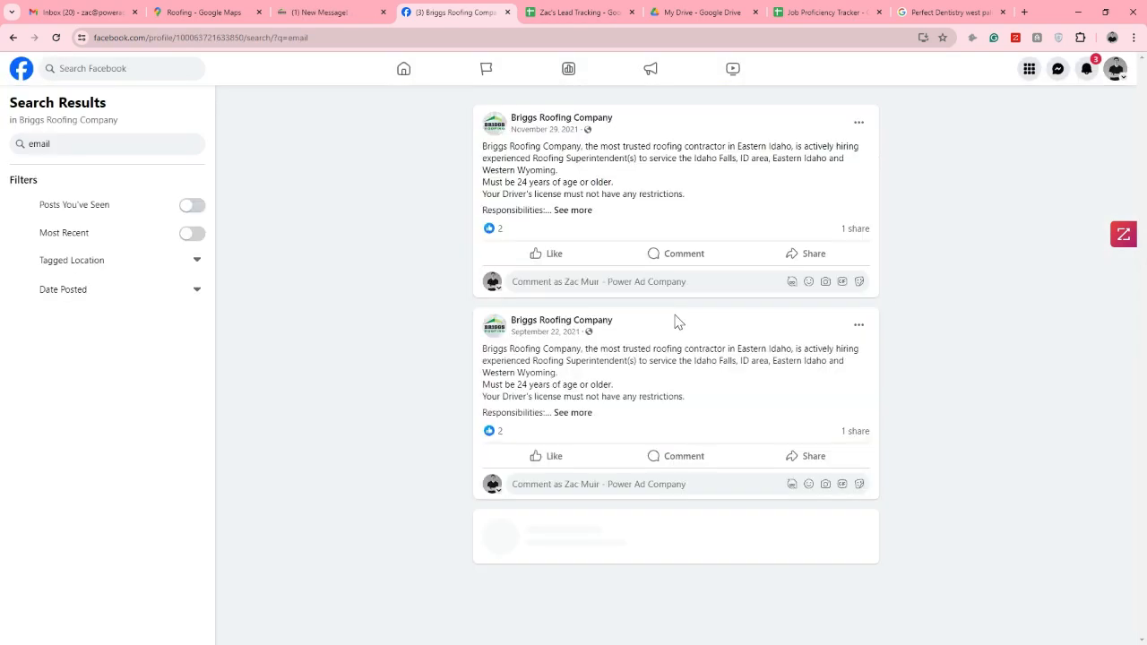
left_click(571, 211)
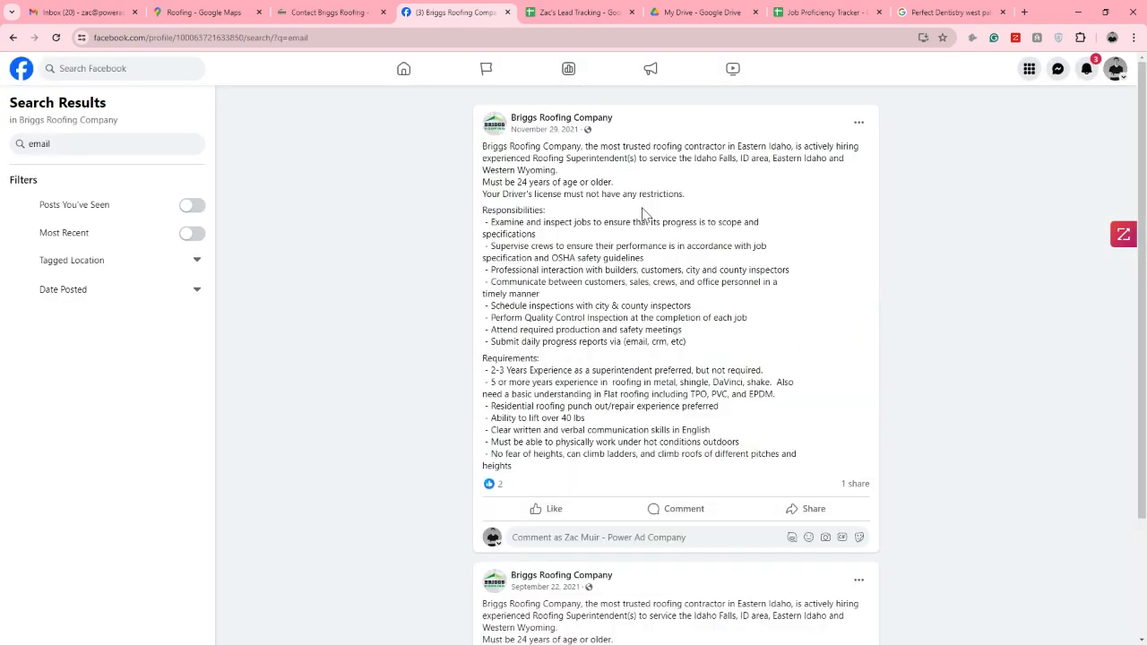
scroll(605, 186, "down", 3)
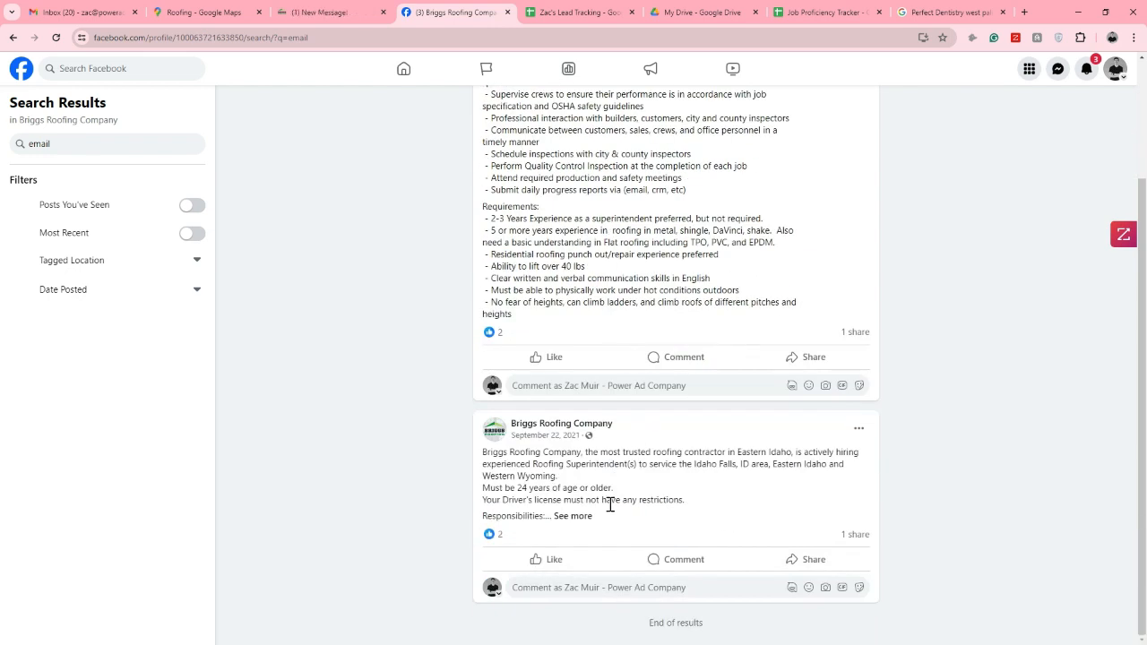
Check the Briggs Roofing contacts page and lead sheet, switch to Google Maps, open the Harrington & Company listing near Idaho Falls and copy the company name
left_click(320, 14)
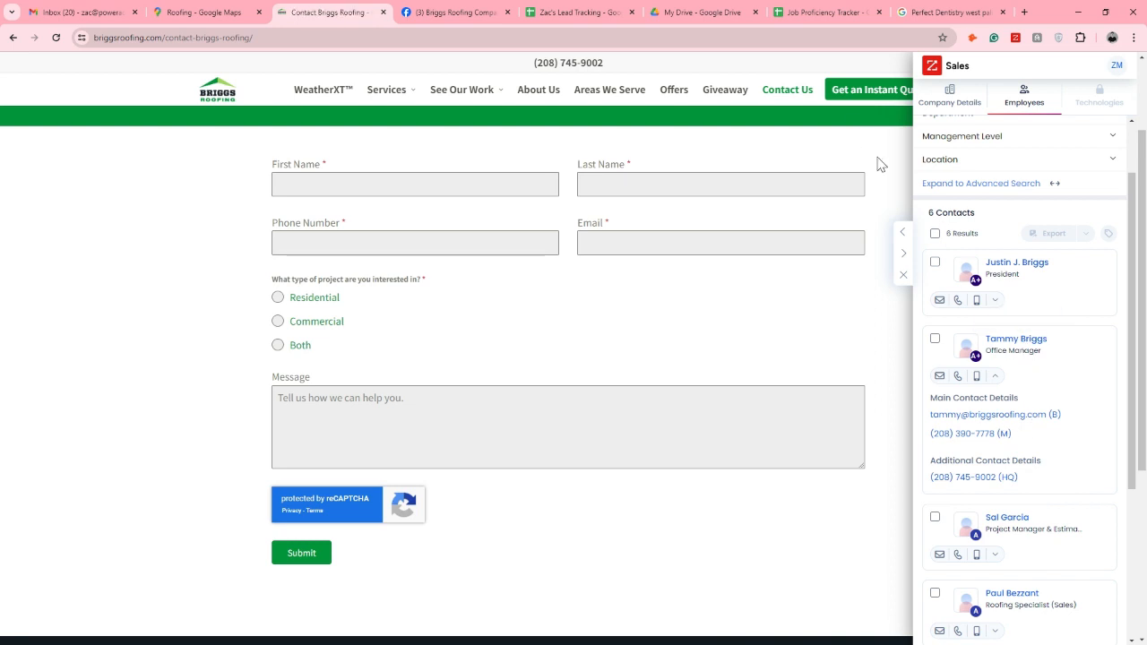
left_click(599, 12)
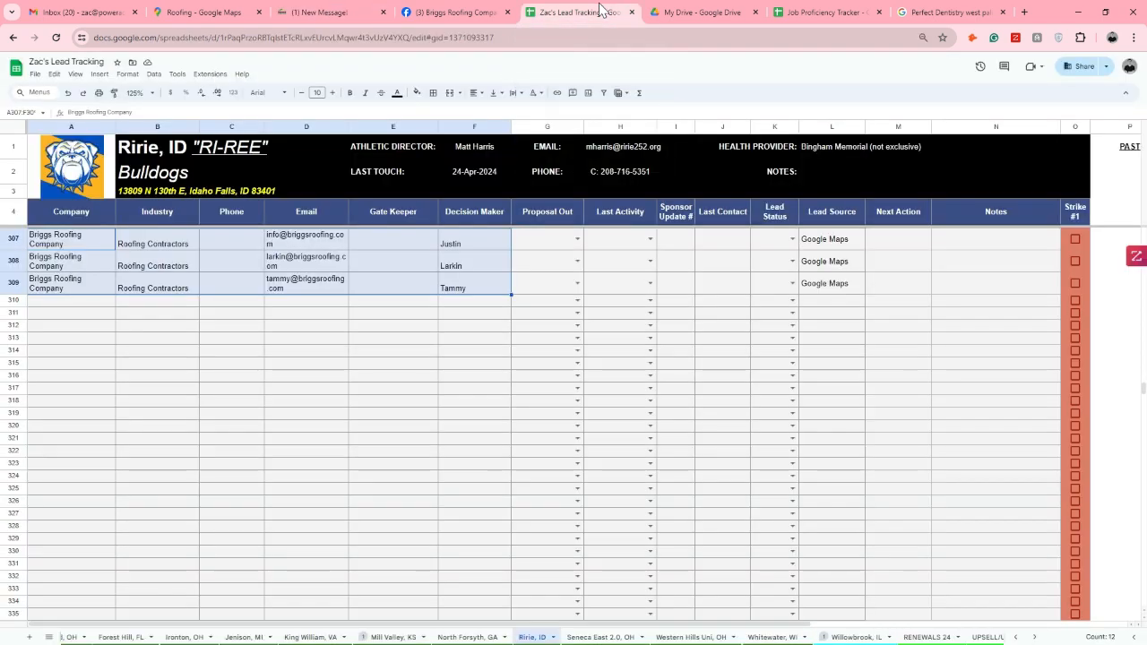
left_click(210, 12)
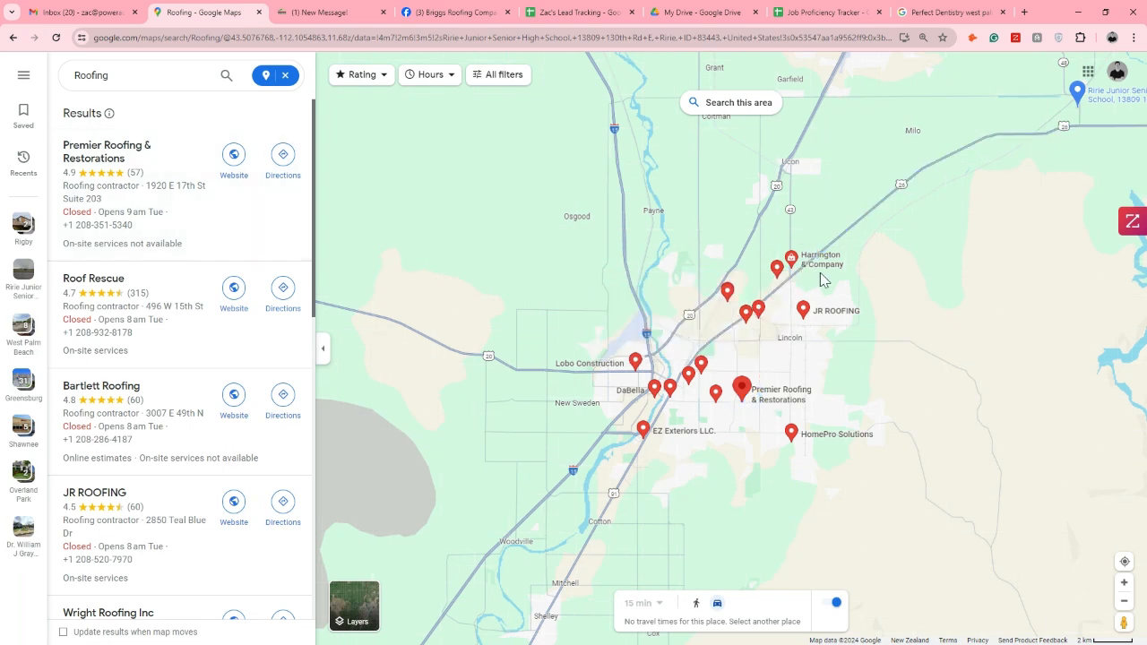
scroll(815, 280, "down", 2)
scroll(800, 332, "up", 2)
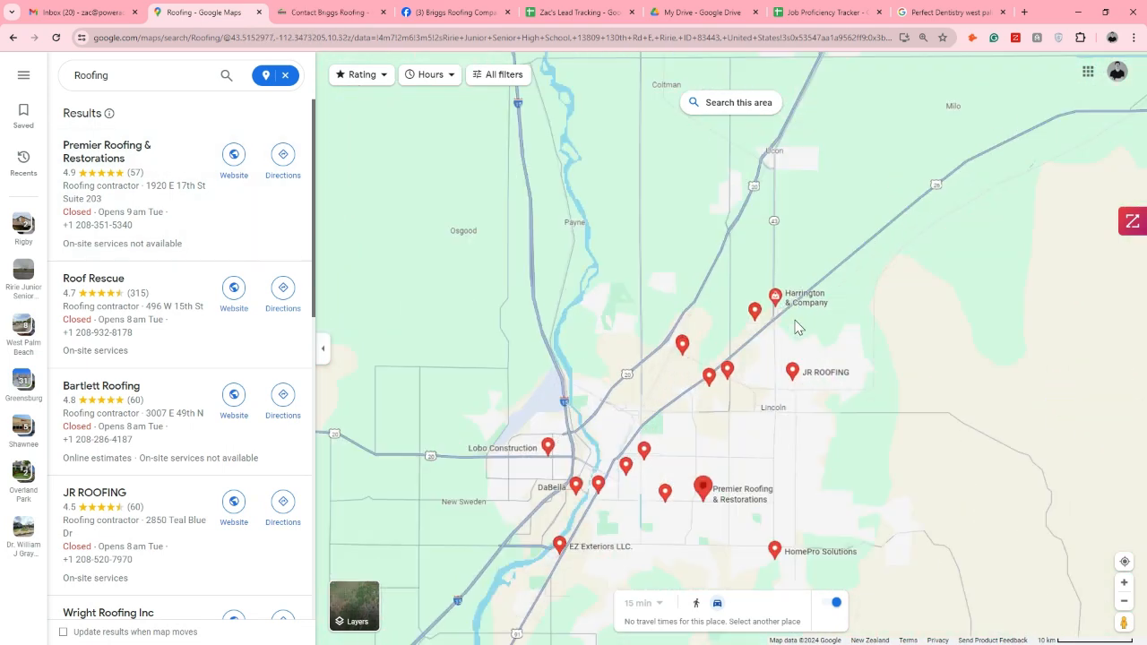
scroll(800, 331, "up", 3)
left_click(767, 295)
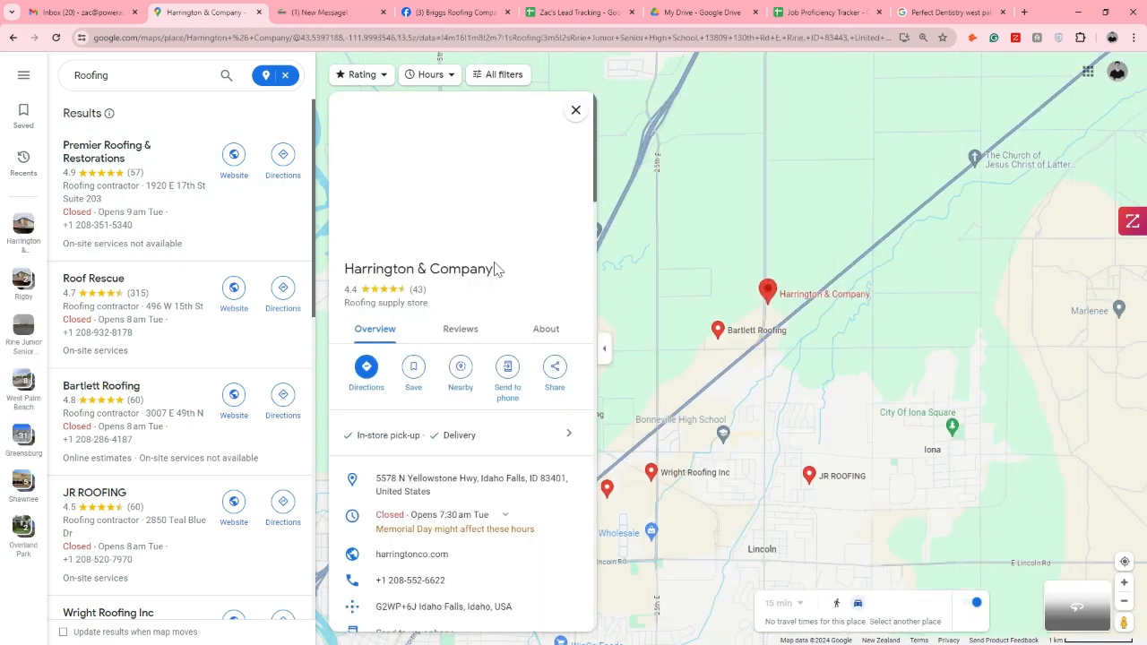
left_click_drag(495, 269, 343, 275)
key("ctrl+c")
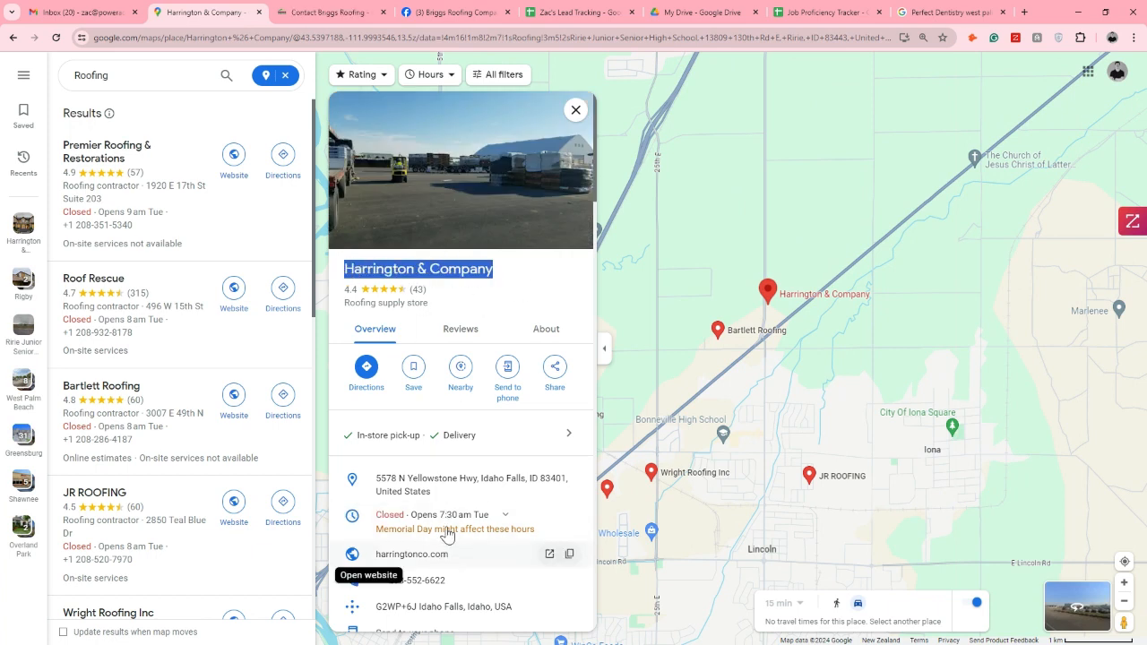
Search Google for "Harrington & Company idaho falls id email", checking the company's city in its Google Maps listing
left_click(957, 13)
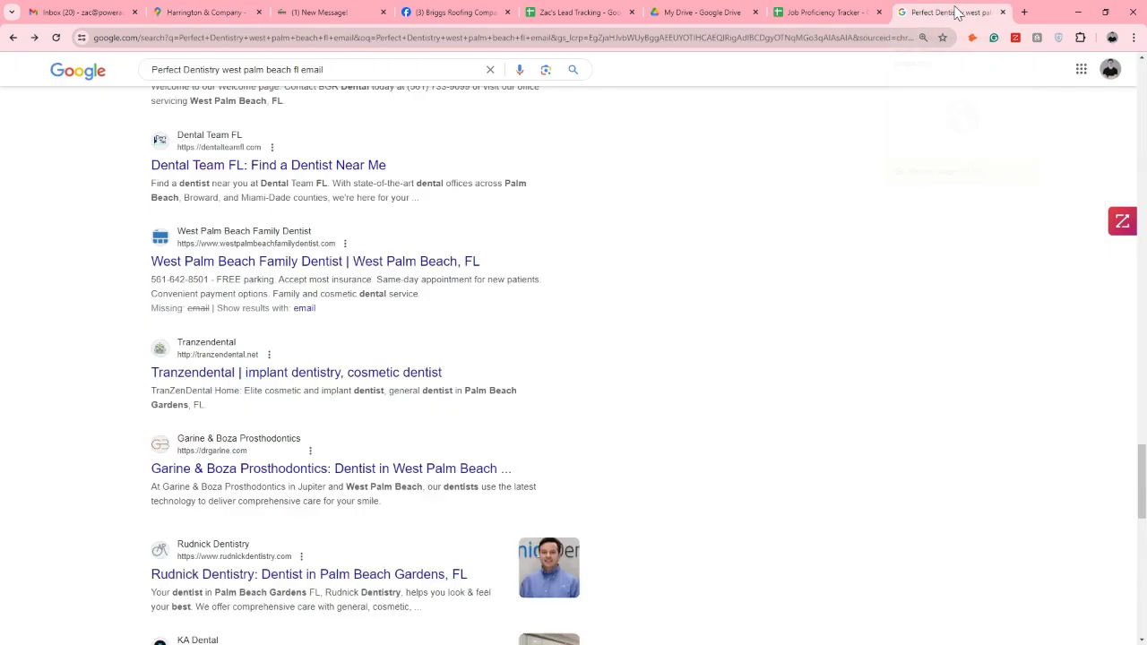
left_click(490, 69)
key("ctrl+v")
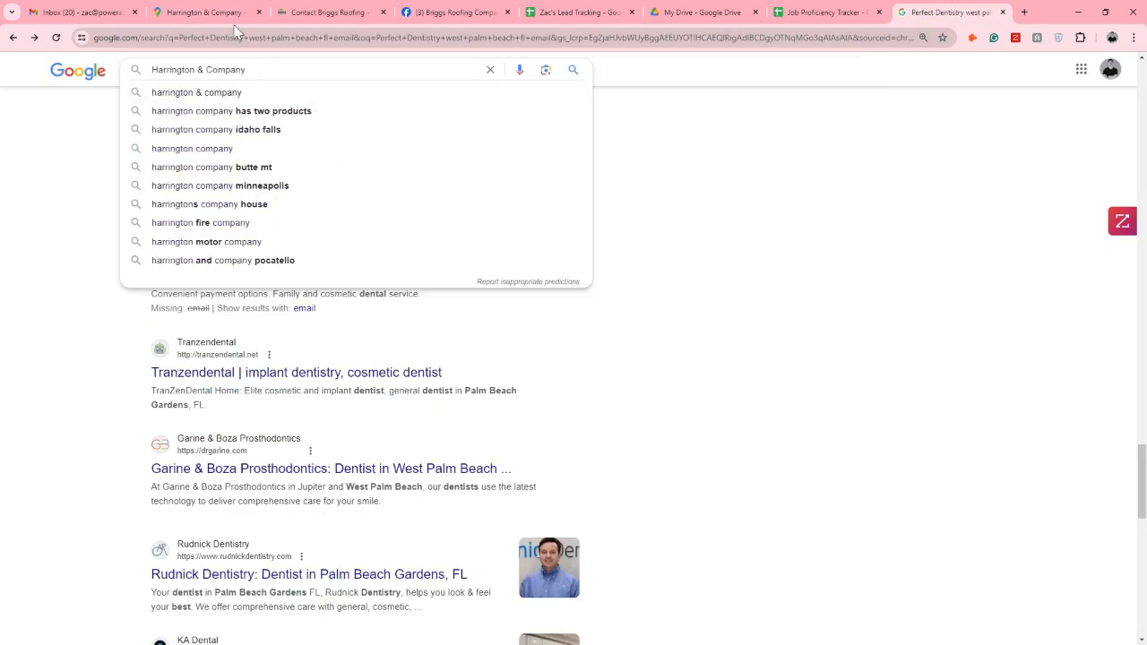
left_click(205, 12)
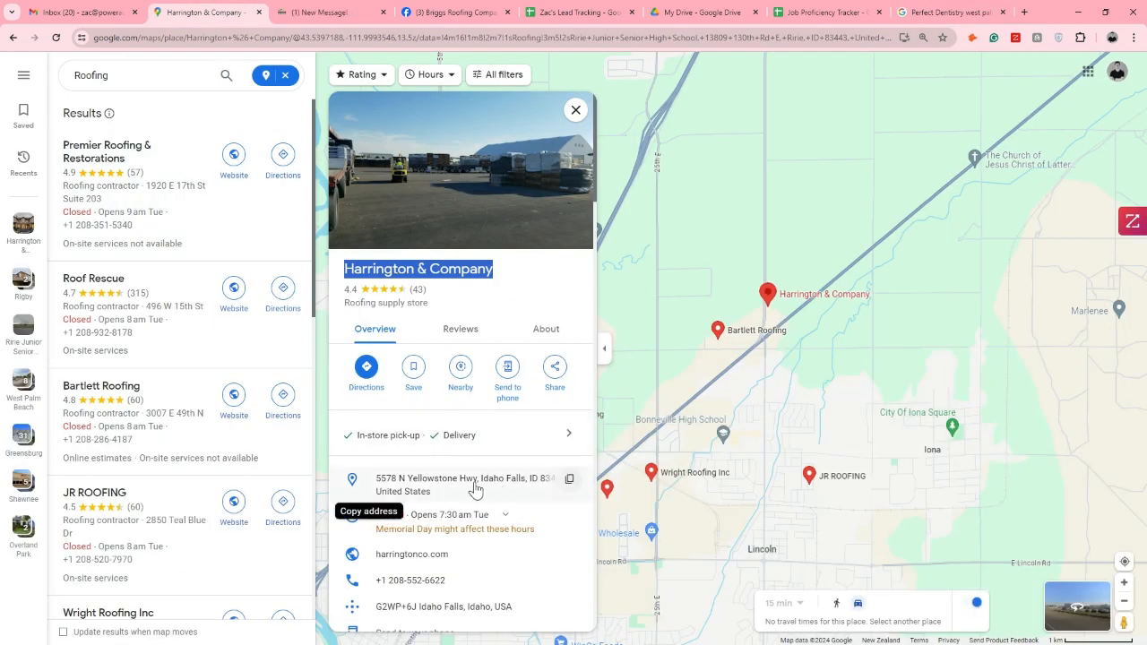
left_click(936, 18)
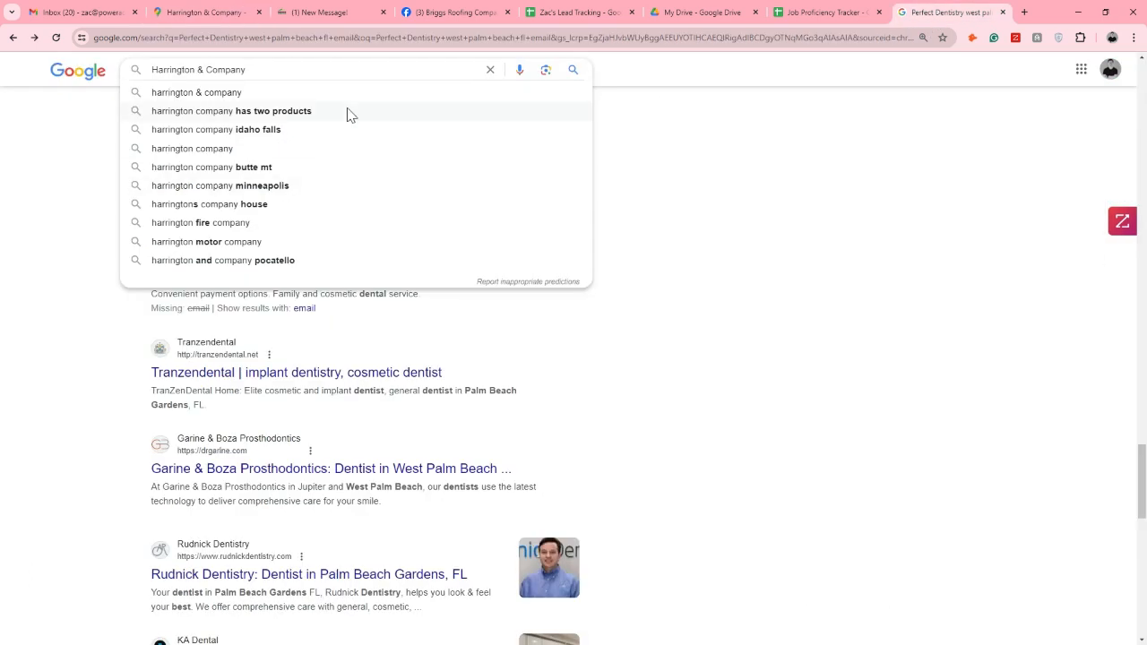
type("idah")
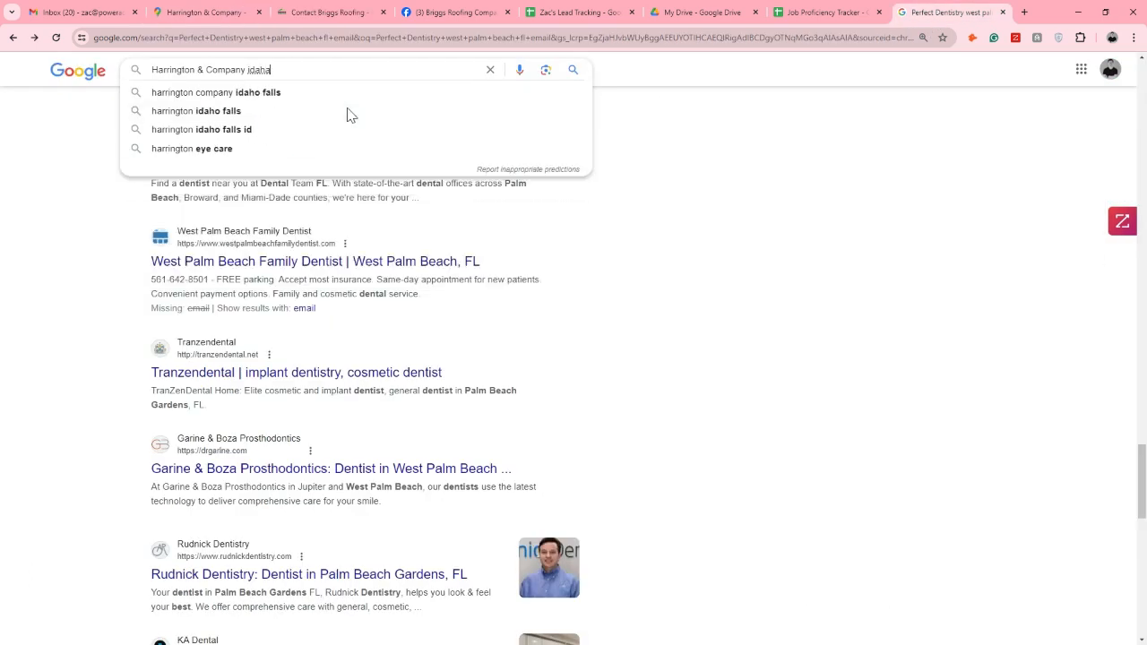
type("o falls ")
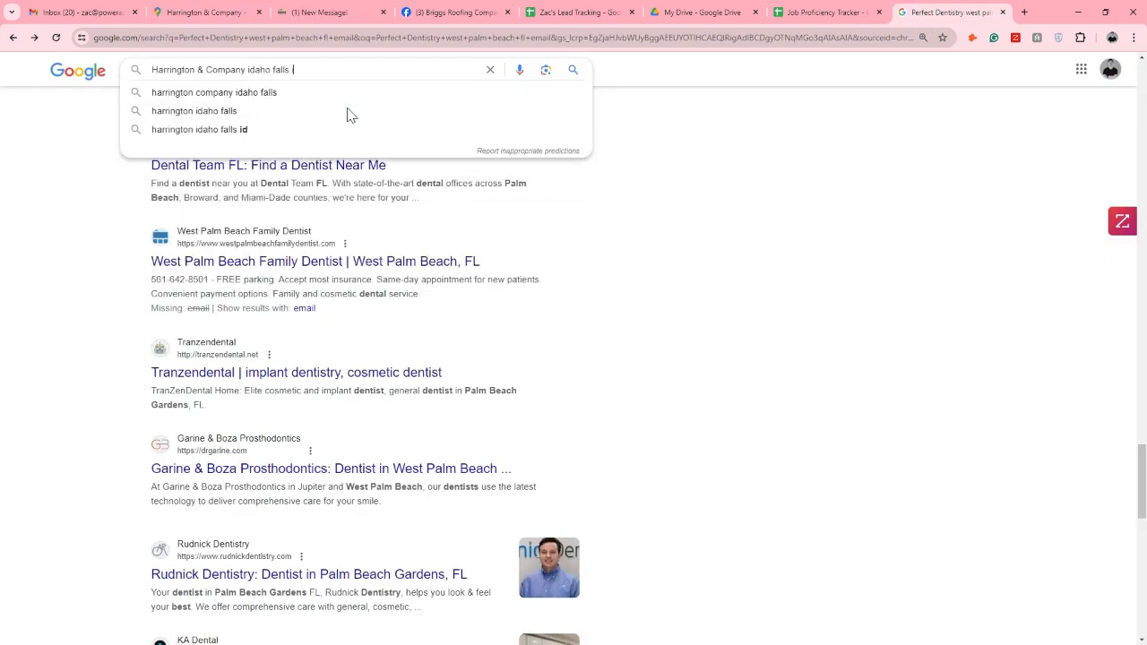
type("id")
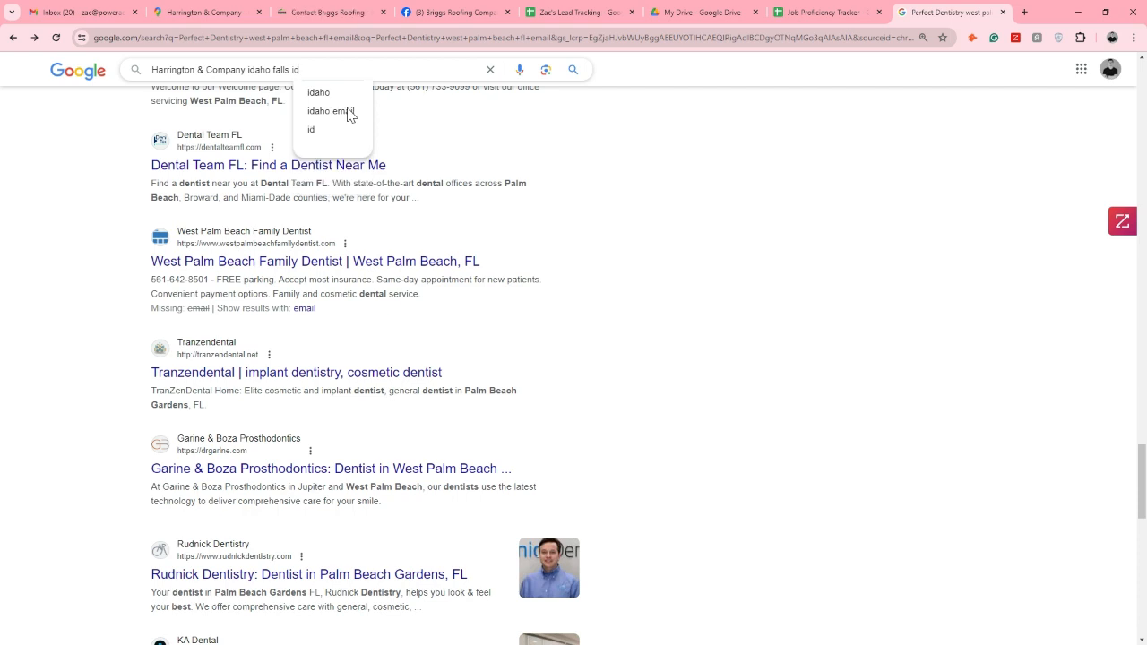
type(" email")
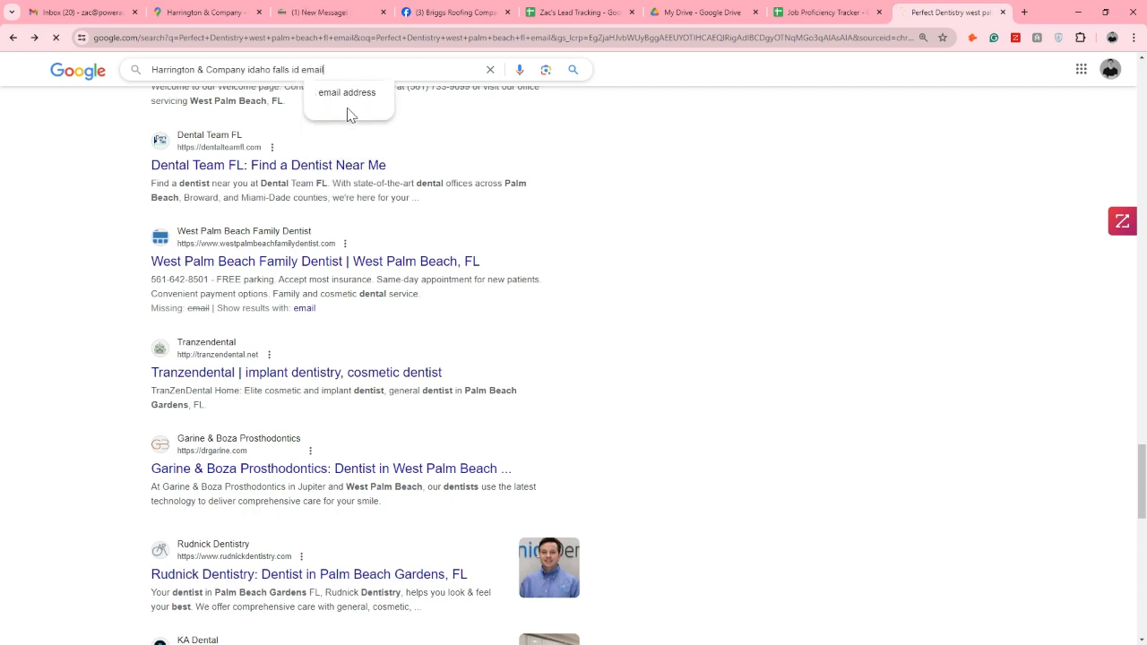
key("Return")
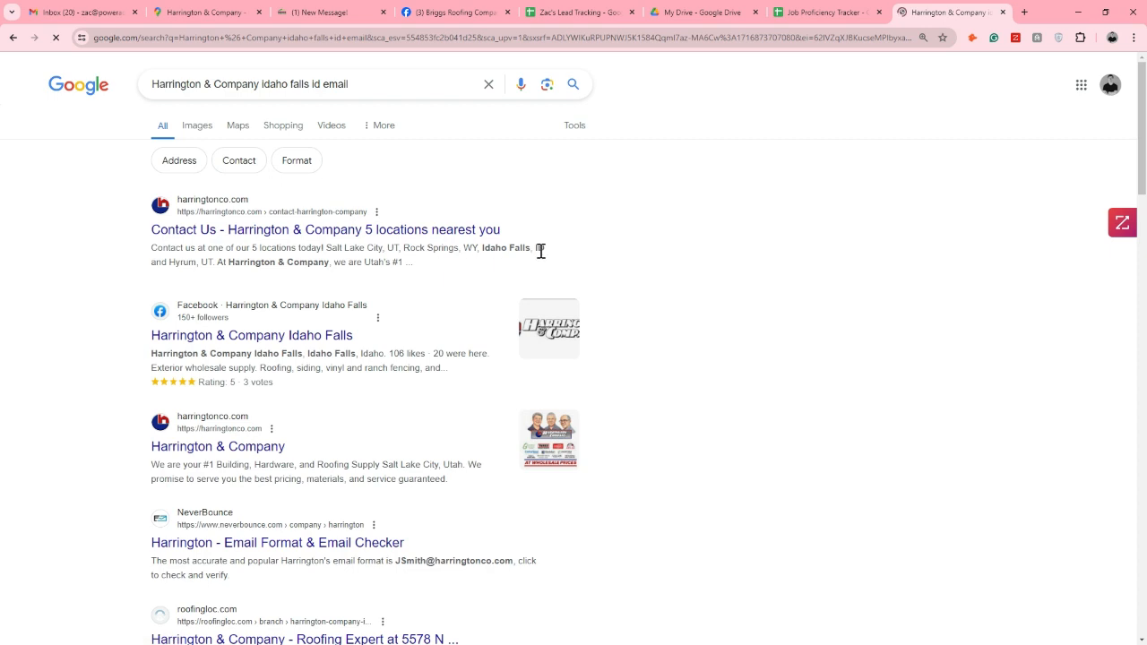
Examine the Harrington & Company search results for e-mail addresses, highlighting the e-mail format wording and the address in the Idaho SBDC result
scroll(540, 255, "down", 2)
scroll(539, 260, "down", 1)
scroll(538, 265, "down", 1)
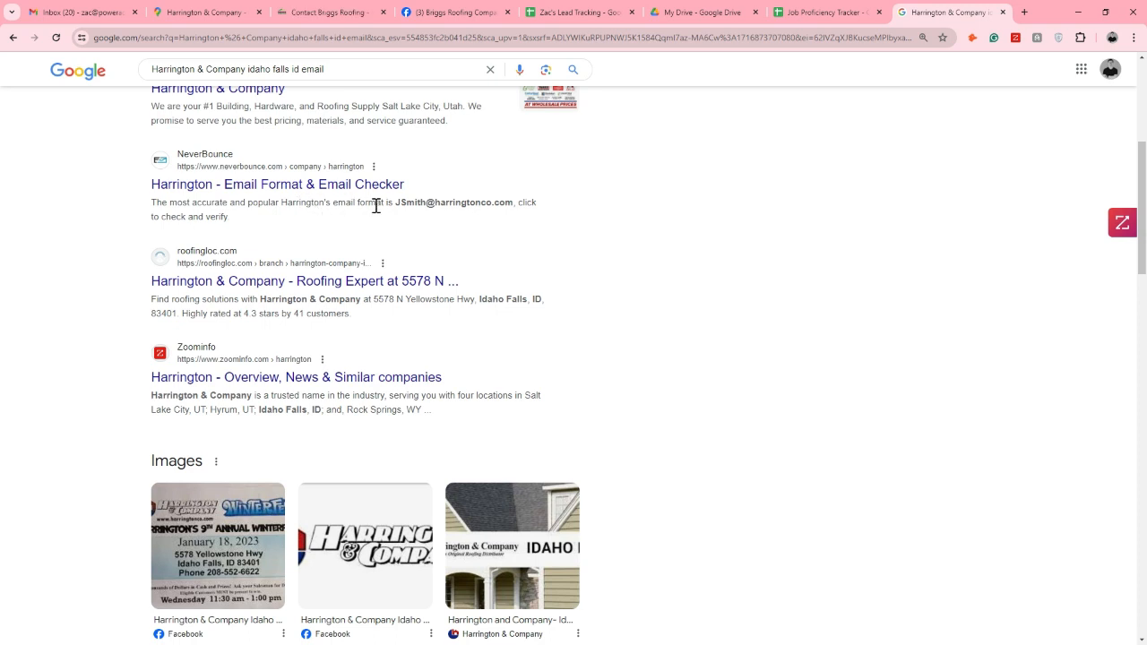
left_click_drag(384, 203, 358, 202)
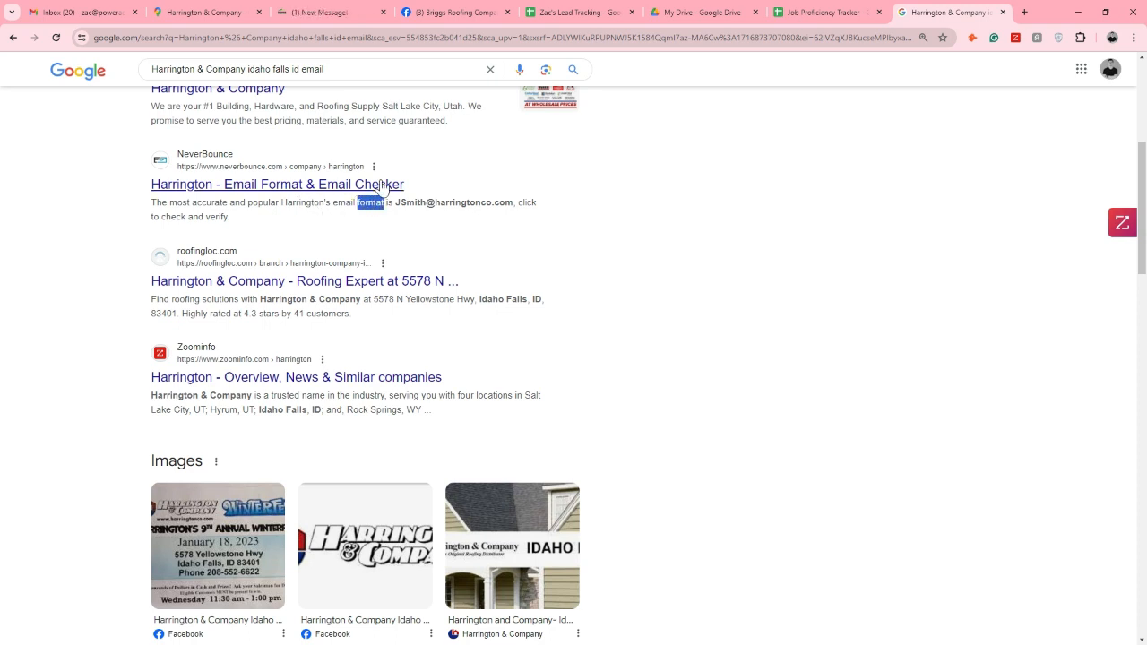
scroll(469, 284, "down", 5)
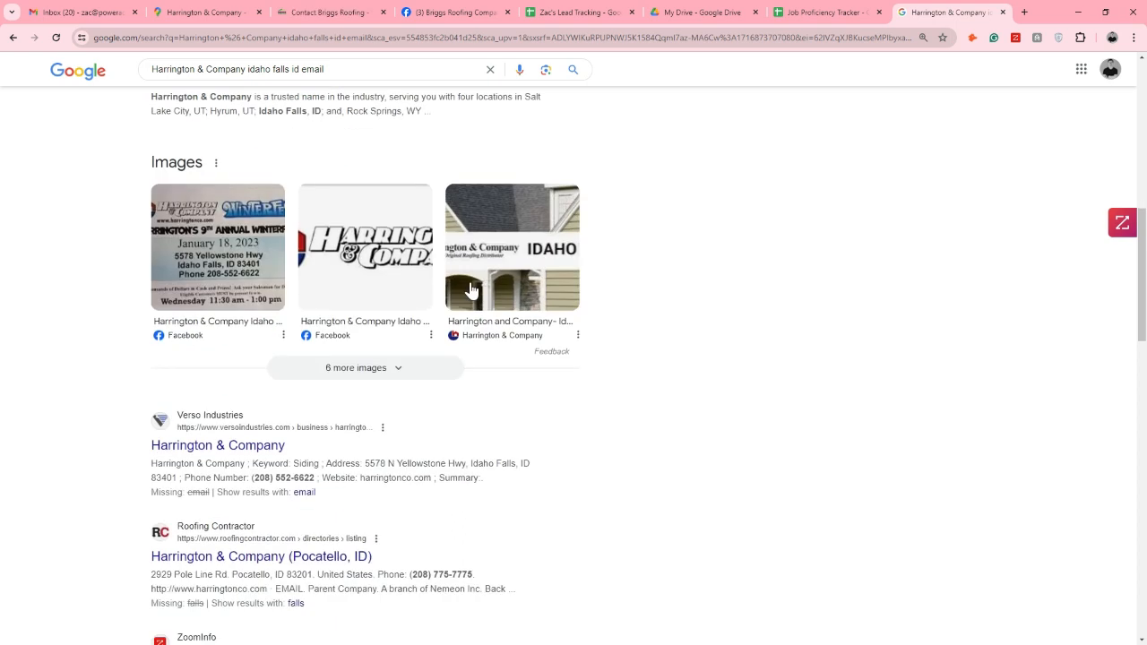
scroll(474, 291, "down", 5)
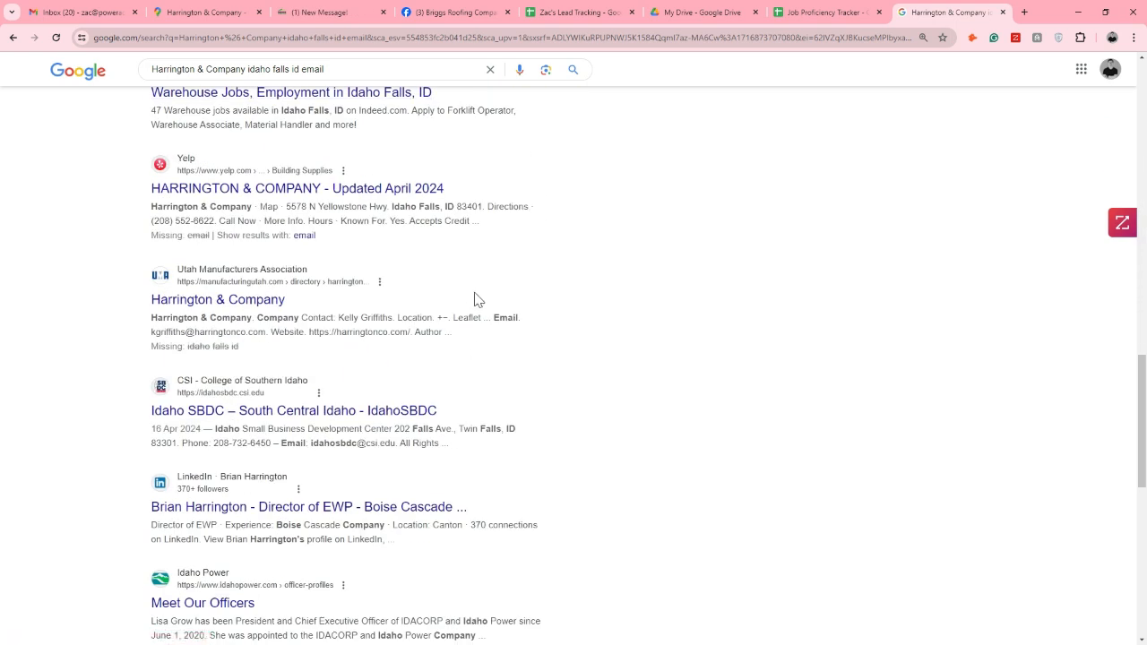
scroll(475, 300, "down", 1)
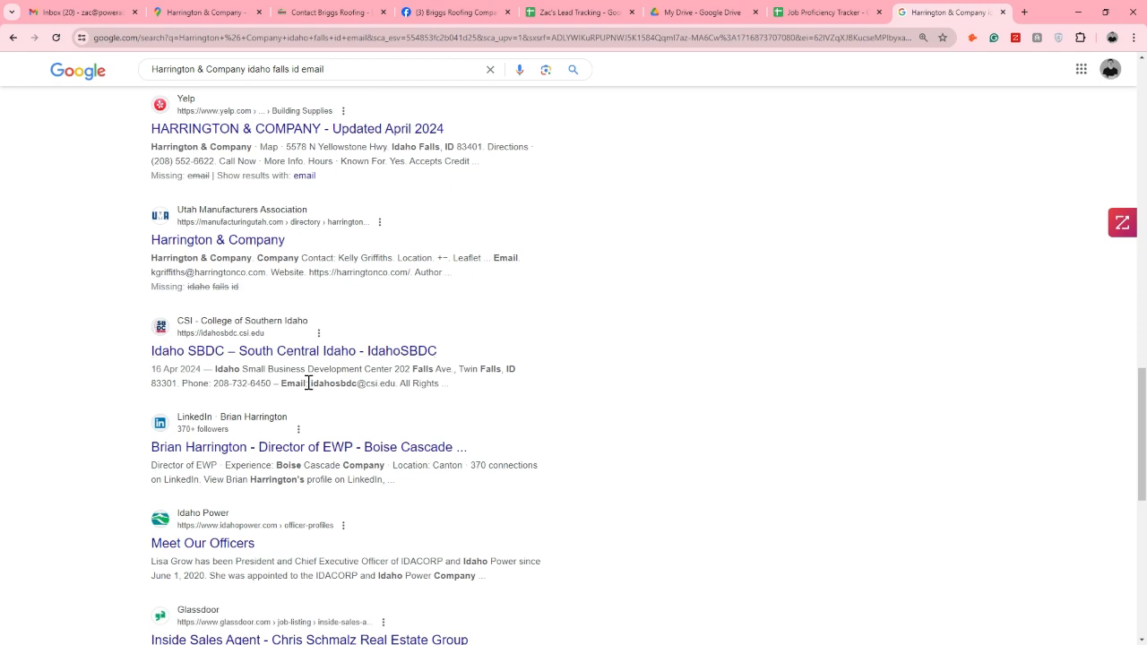
left_click_drag(310, 384, 386, 386)
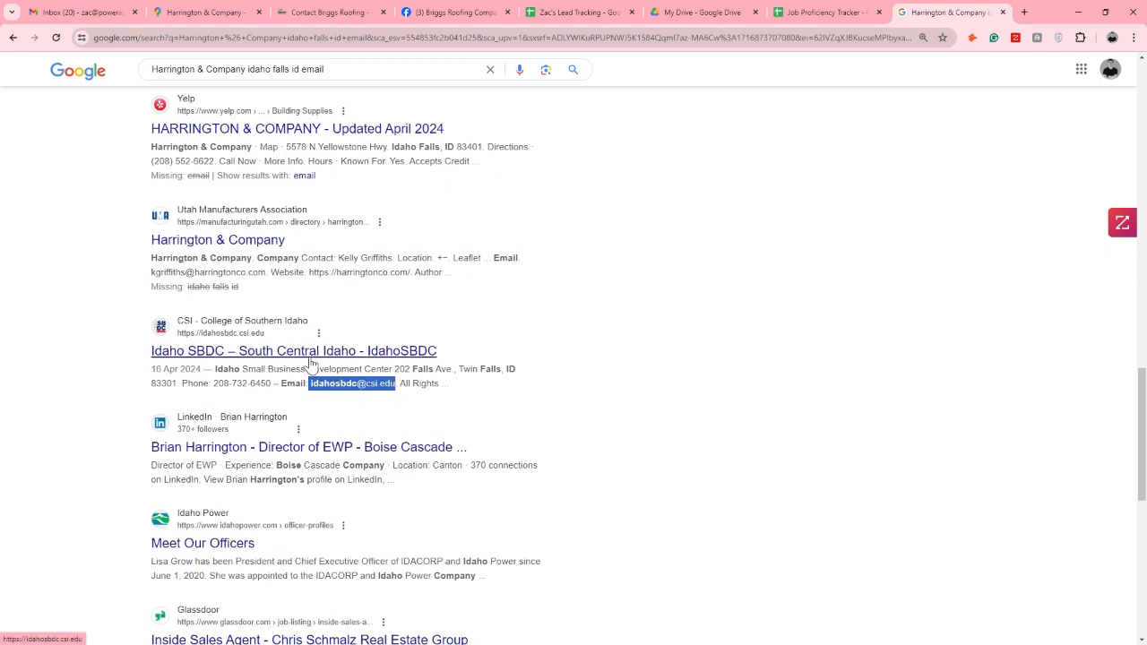
scroll(345, 161, "down", 6)
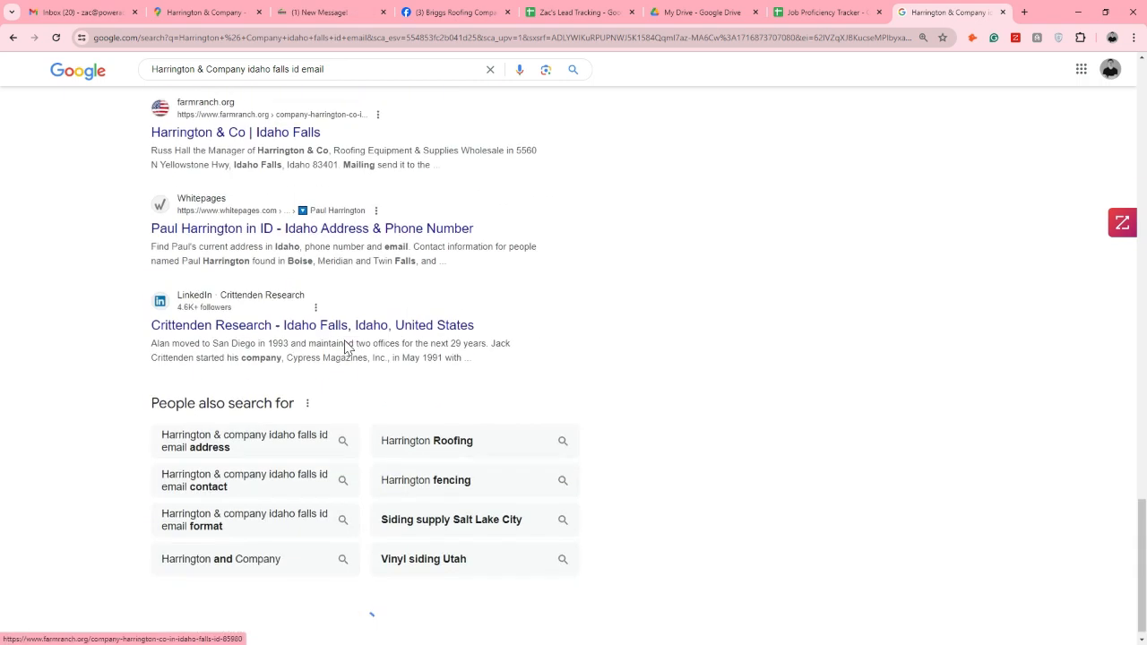
scroll(431, 273, "up", 3)
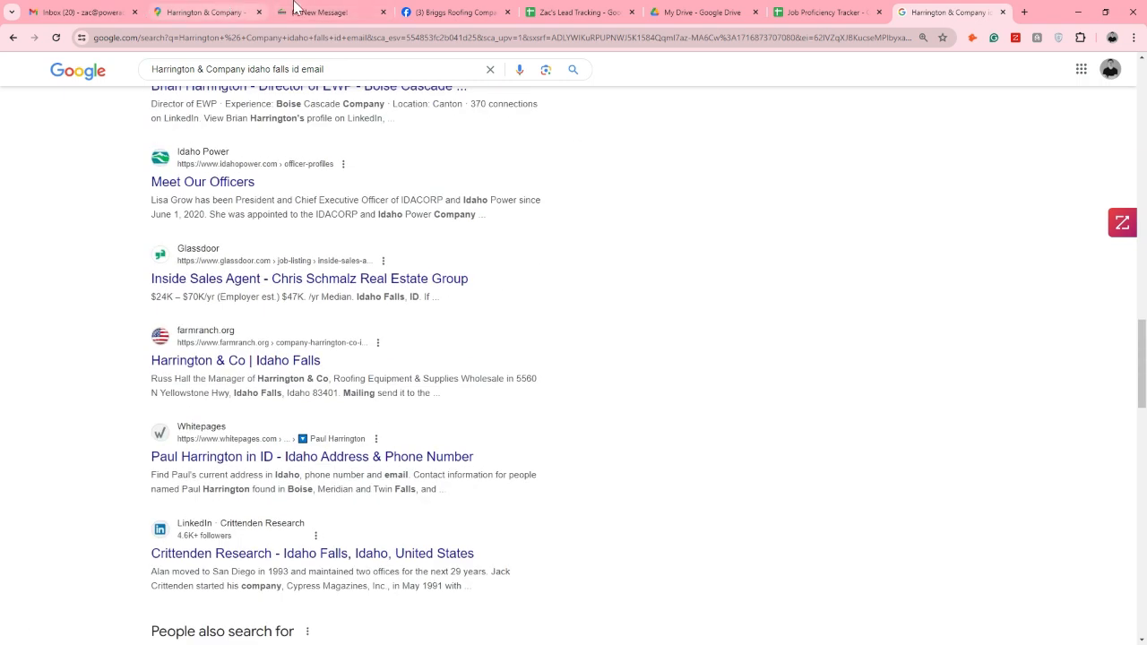
Copy the Briggs Roofing Company name from the lead tracking sheet and search Google for "Briggs Roofing Company idaho falls id email"
left_click(582, 12)
left_click(100, 249)
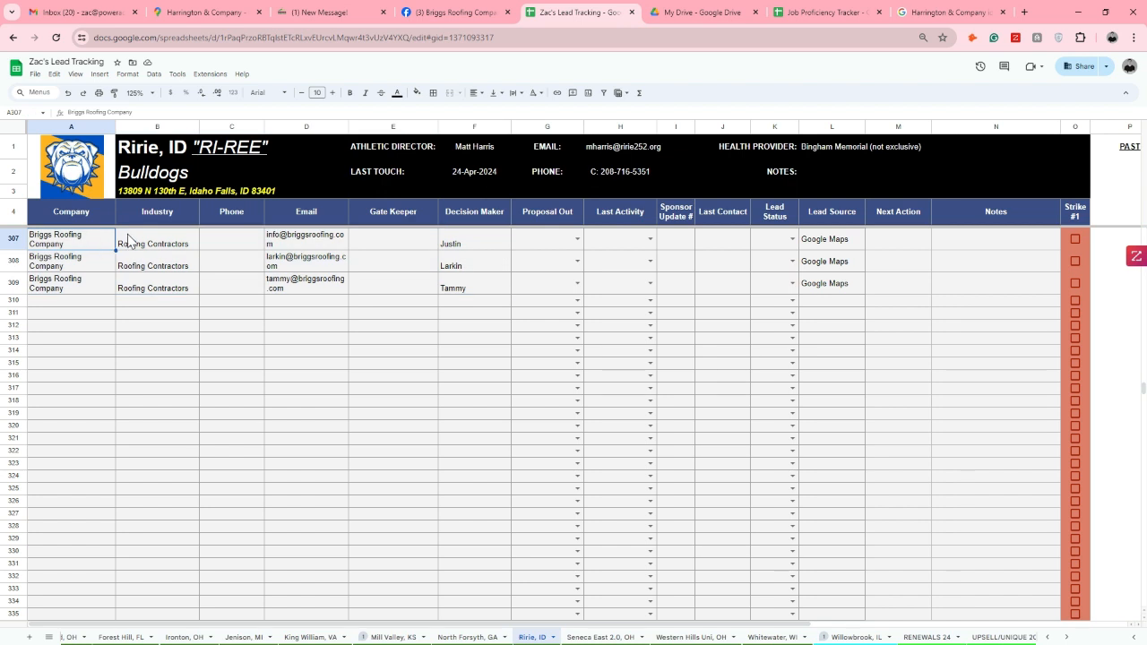
left_click(932, 11)
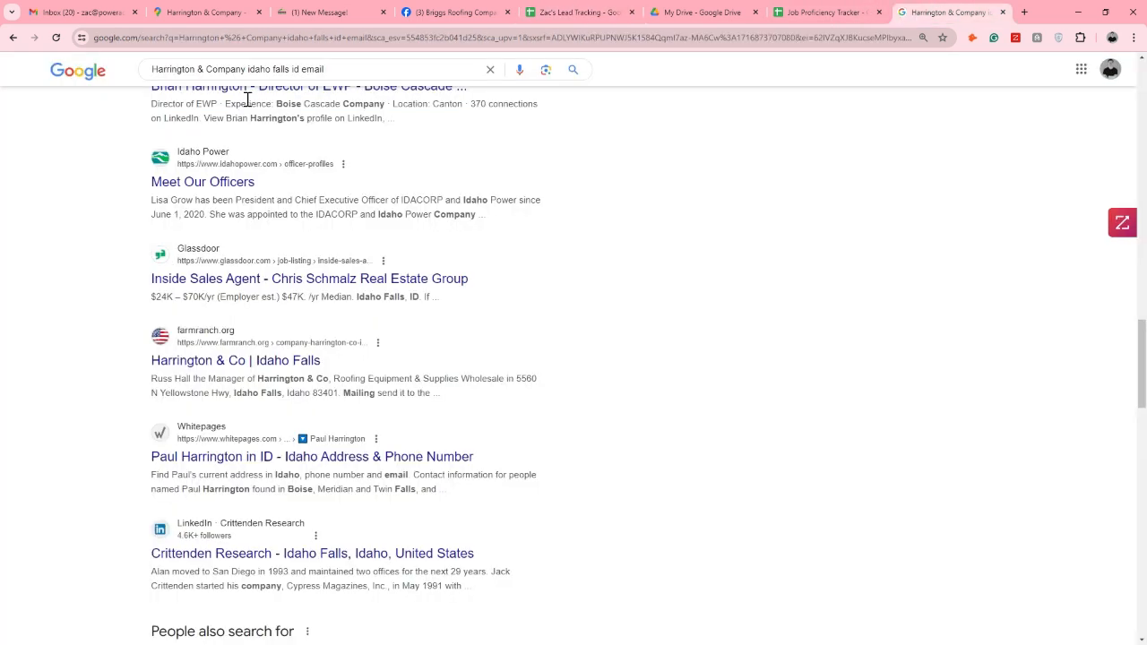
left_click_drag(246, 71, 144, 72)
type("Briggs Roofing Company")
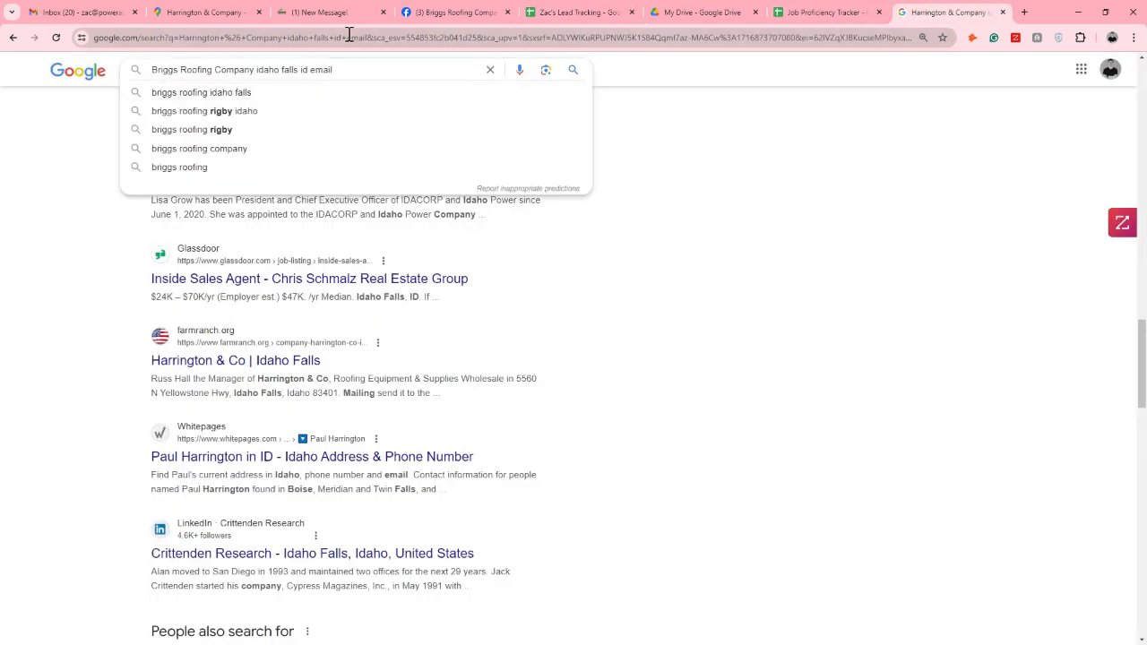
Examine the first Briggs results, highlight the sales e-mail in the Briggs Steel result, and check the Briggs rows in the lead tracking sheet
scroll(108, 225, "down", 1)
scroll(105, 227, "down", 1)
scroll(105, 225, "down", 1)
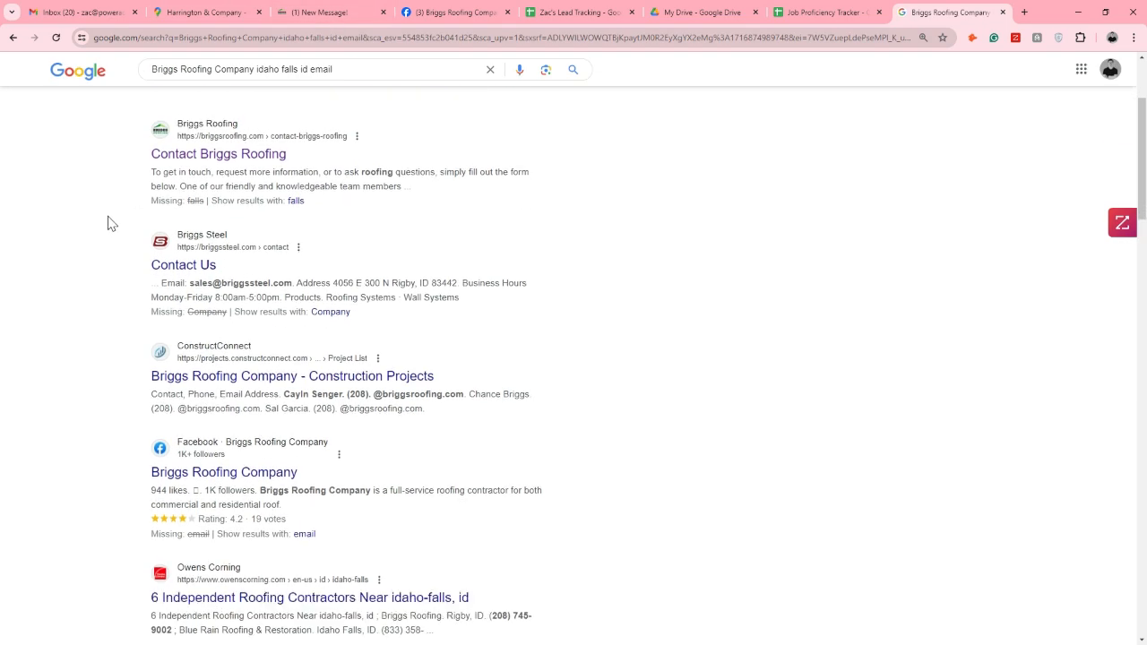
left_click_drag(191, 279, 290, 277)
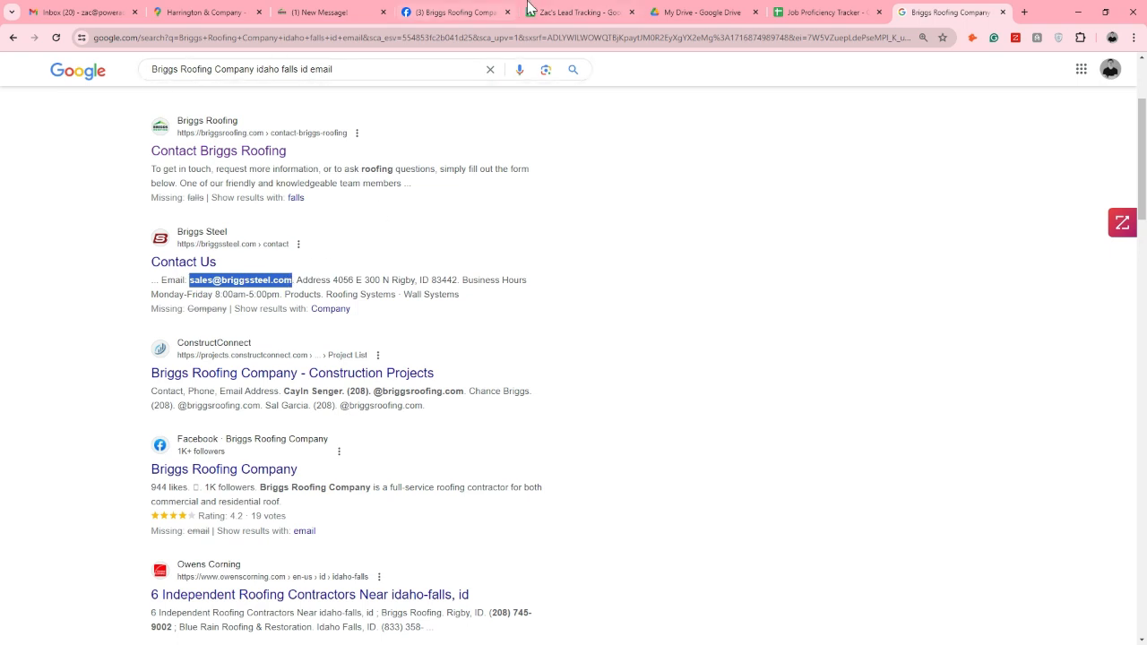
left_click(569, 12)
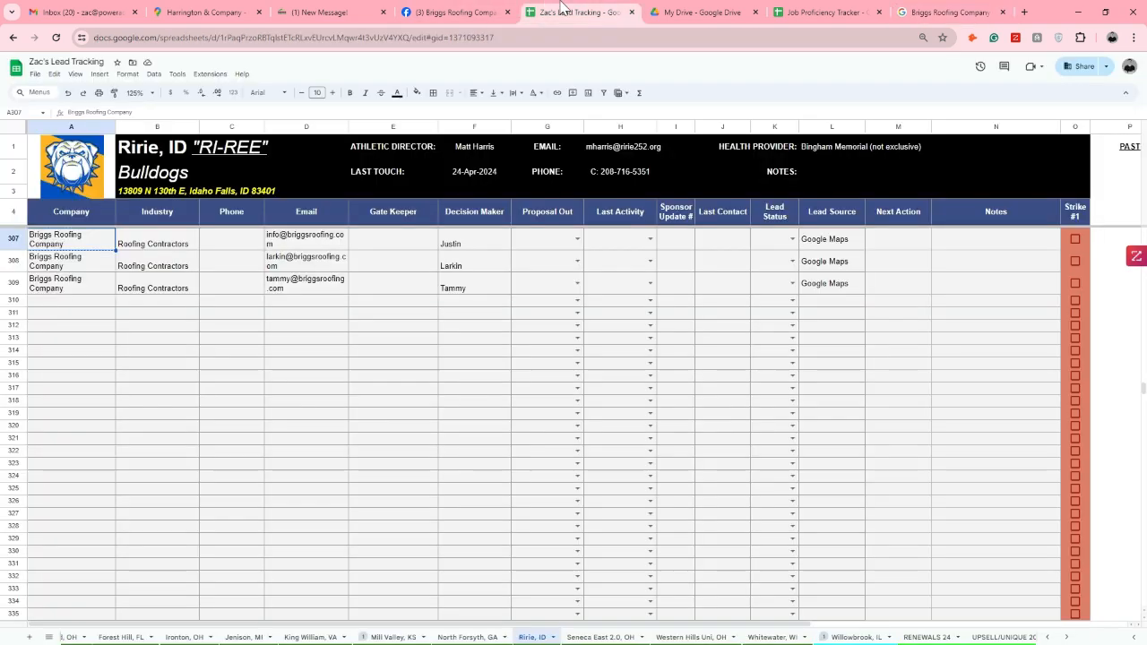
left_click(940, 14)
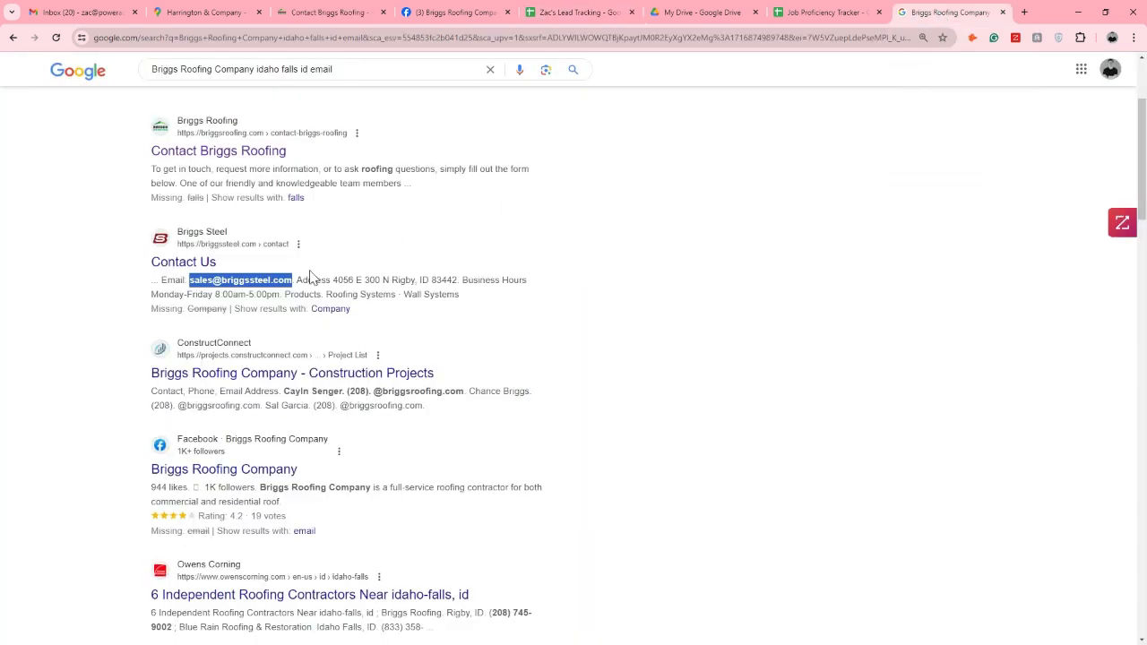
Examine the remaining Briggs Roofing Company search results for contact e-mails, highlighting the general company e-mail in the Project Map It result
left_click(353, 281)
scroll(353, 282, "down", 5)
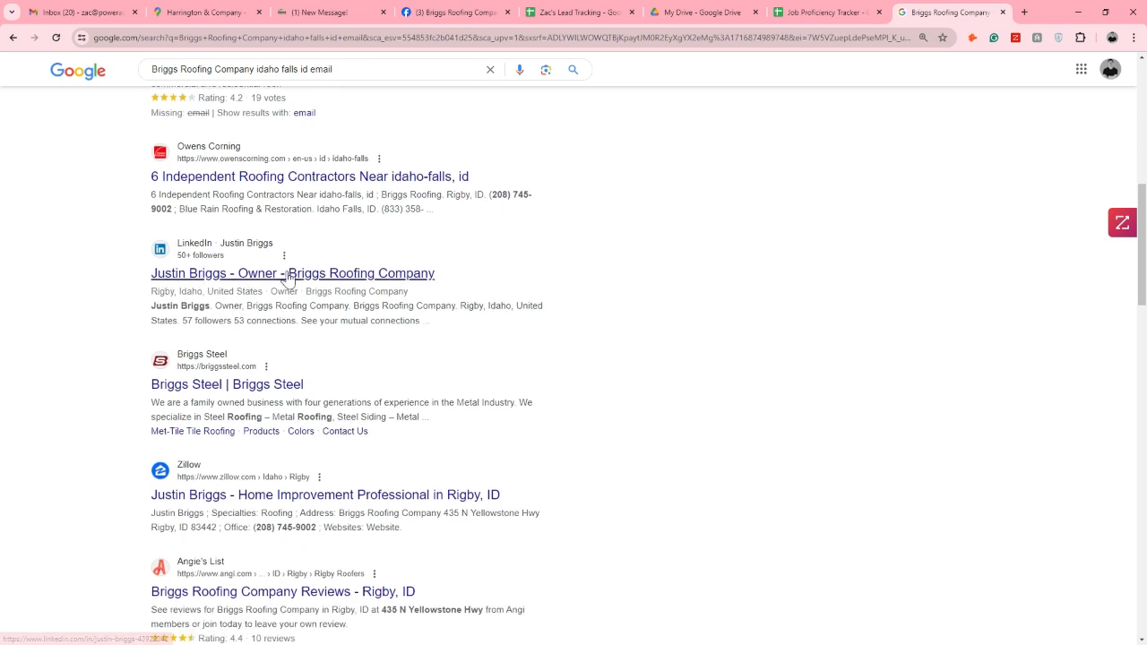
scroll(298, 283, "down", 2)
scroll(291, 280, "down", 4)
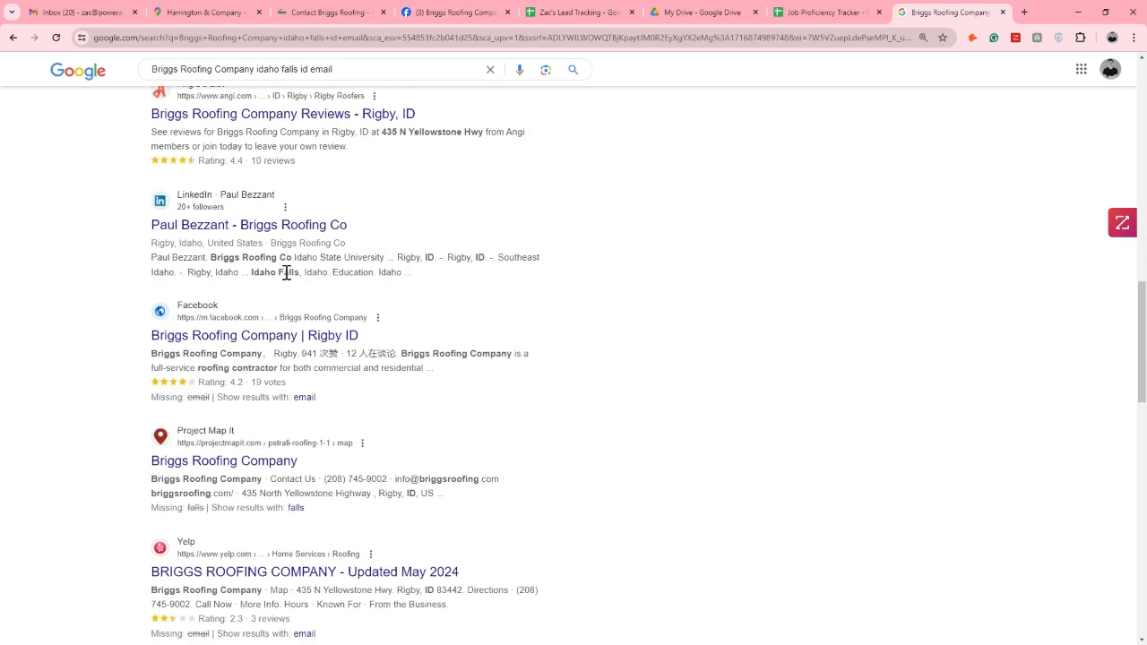
scroll(284, 280, "down", 3)
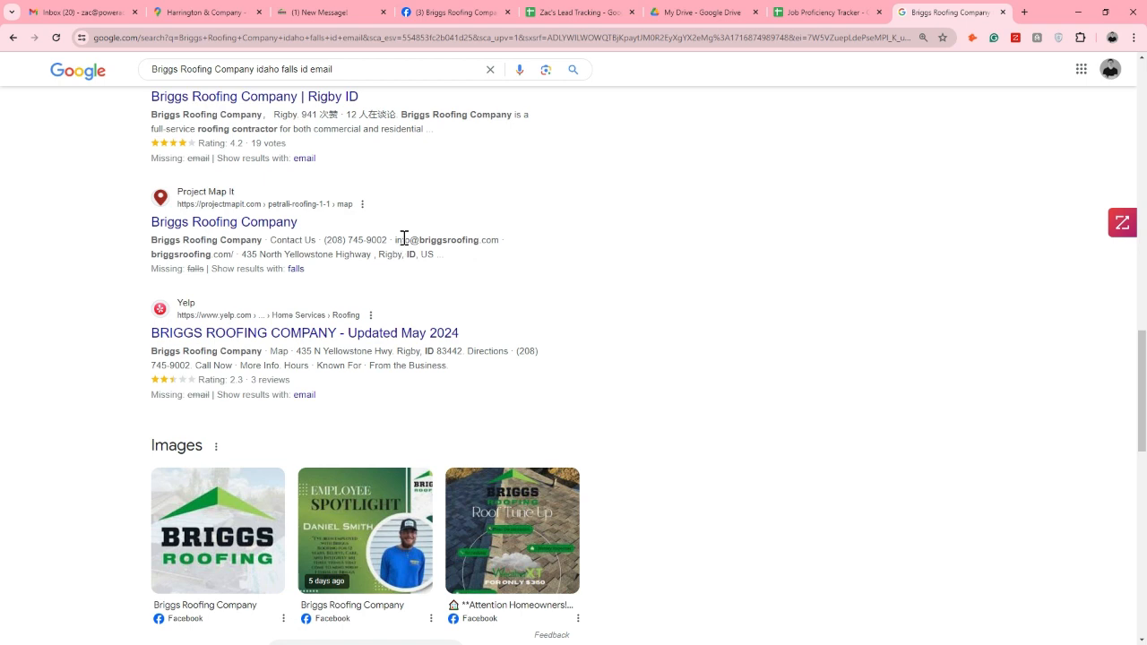
left_click_drag(397, 239, 499, 239)
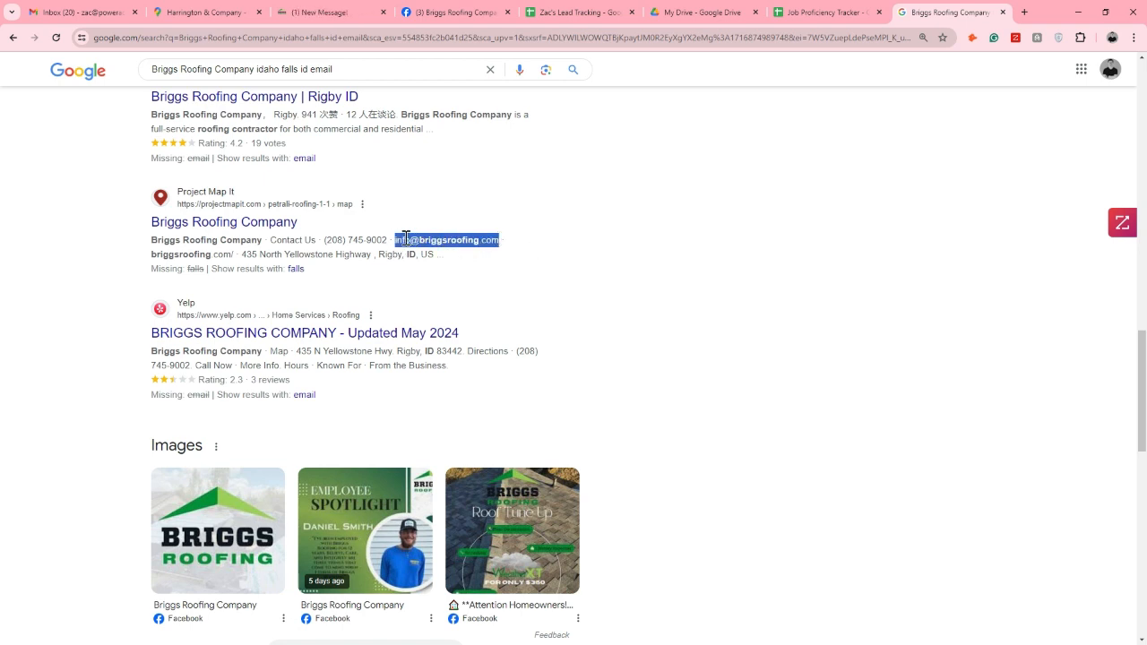
scroll(399, 154, "down", 4)
scroll(385, 215, "down", 5)
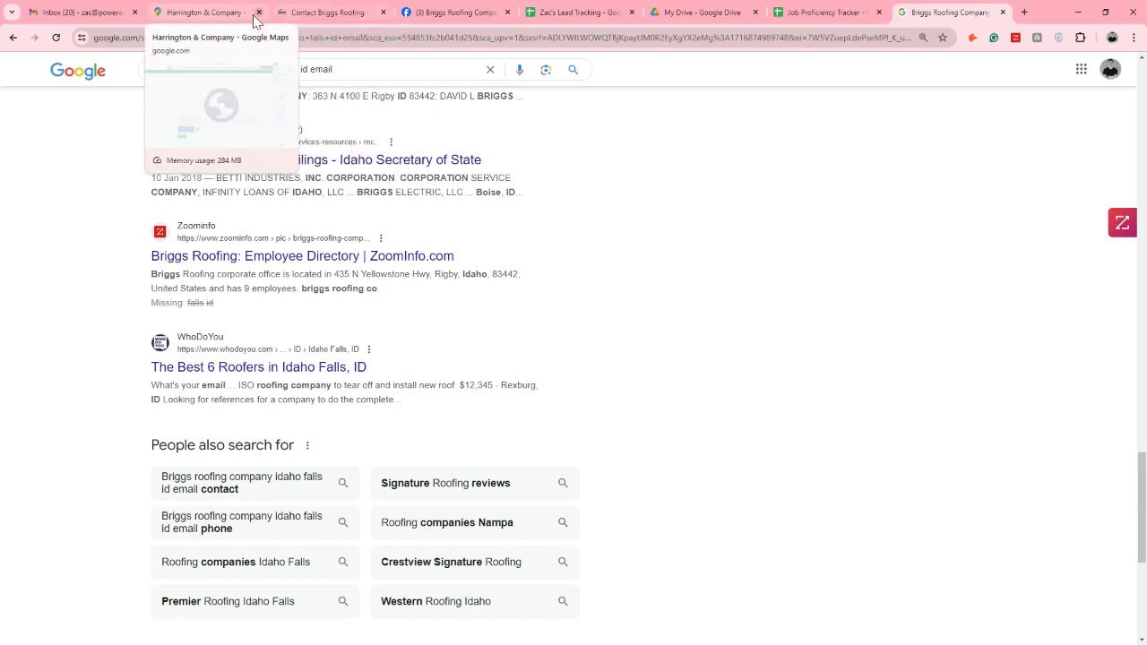
Open the TEMPLATE sheet of the lead tracking spreadsheet and highlight the Tier #1 industries from Bank / Credit Union to Insurance Agent
left_click(220, 11)
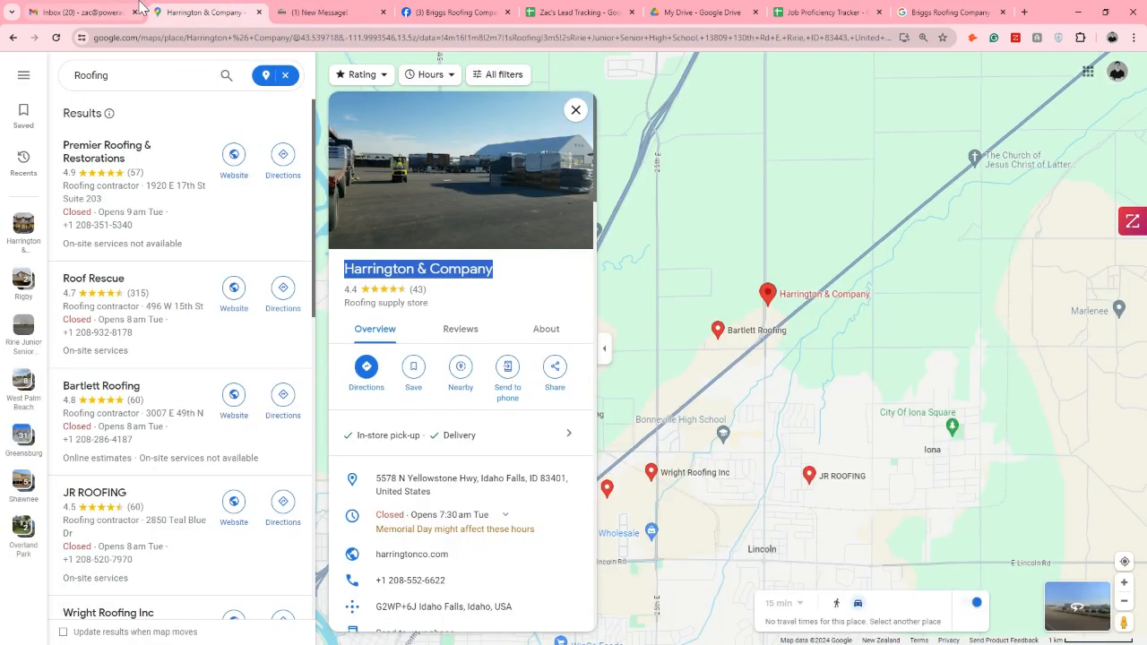
left_click(574, 11)
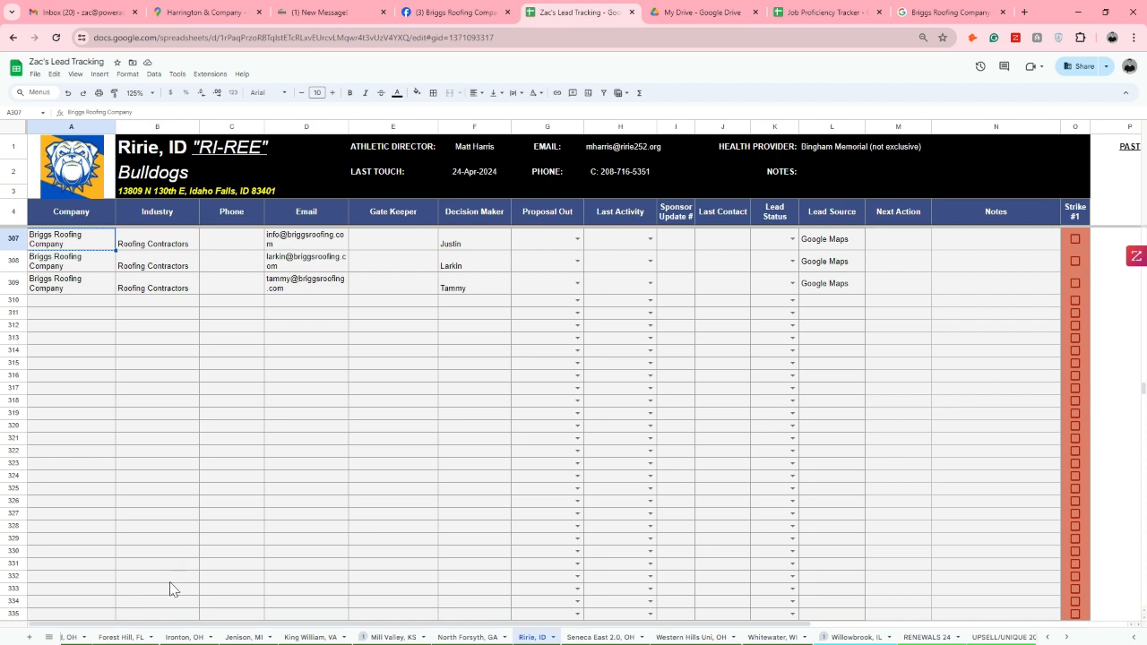
scroll(168, 637, "up", 3)
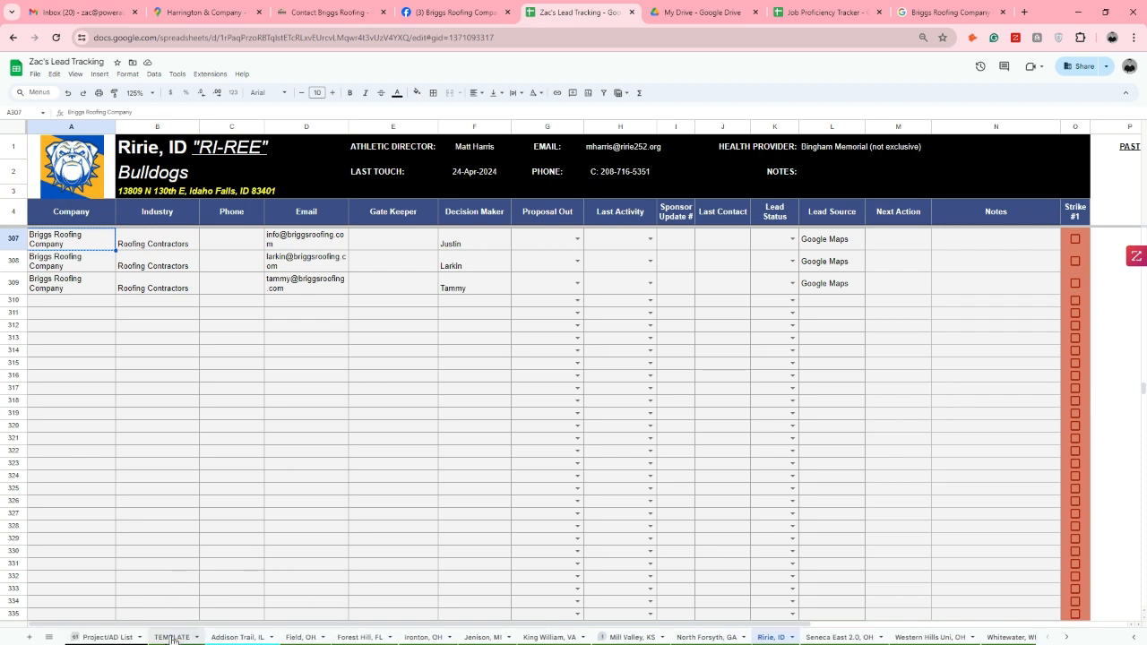
left_click(168, 638)
left_click_drag(241, 373, 255, 594)
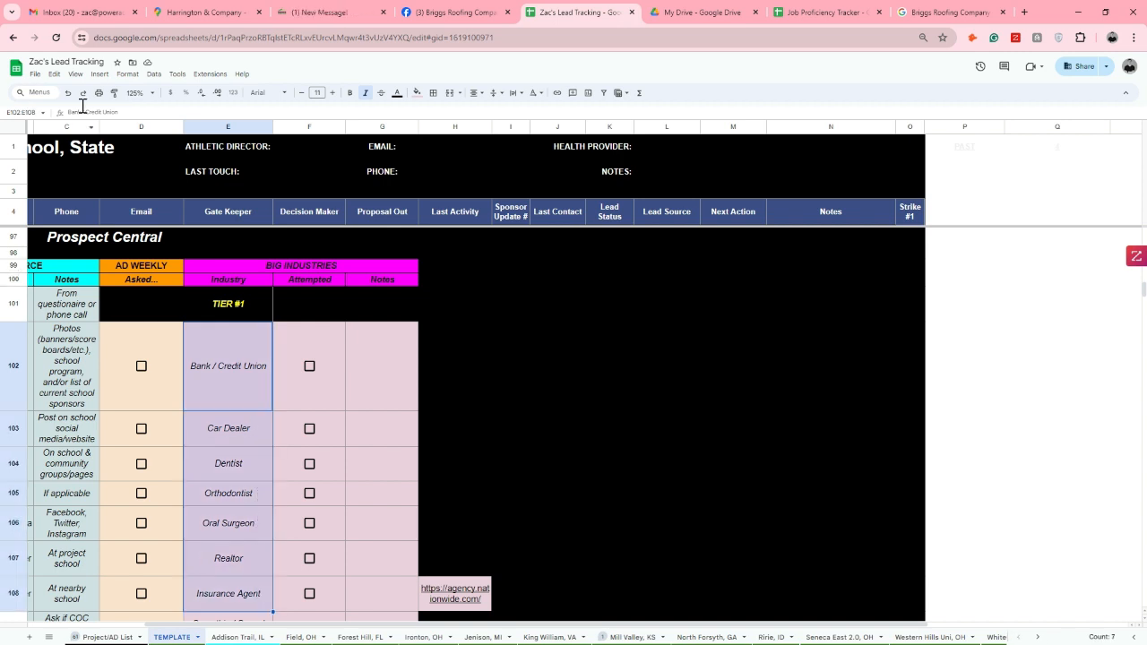
Return to Google Maps, cancel the nearby roofing search and start a new nearby search around Ririe Junior Senior High School
left_click(204, 12)
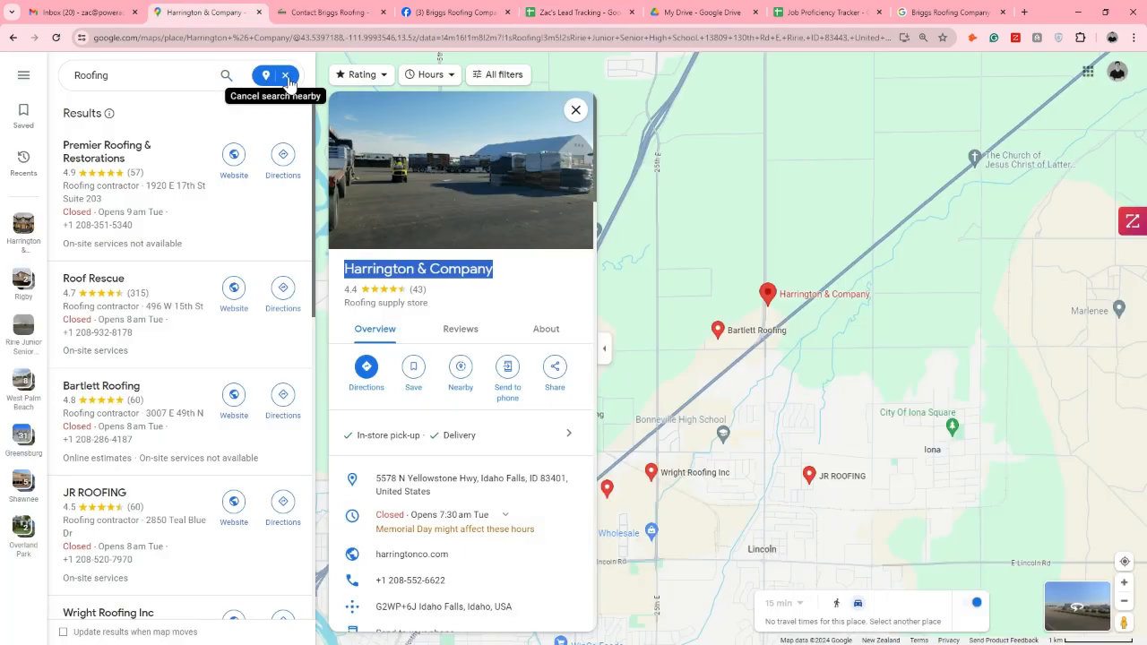
left_click(286, 77)
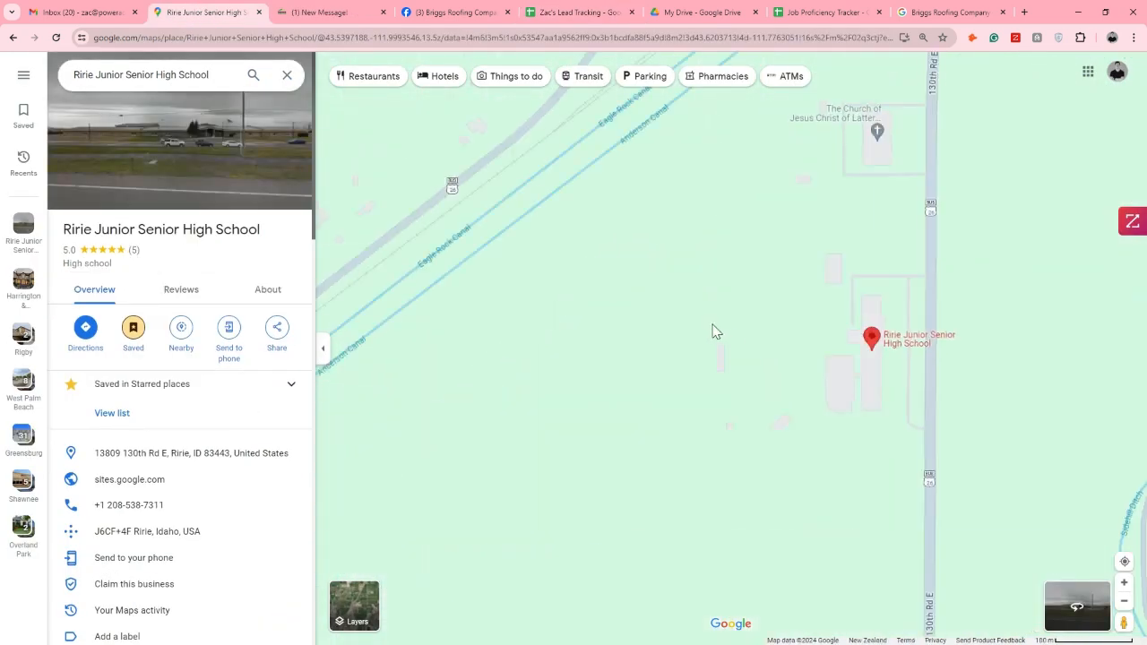
left_click(181, 337)
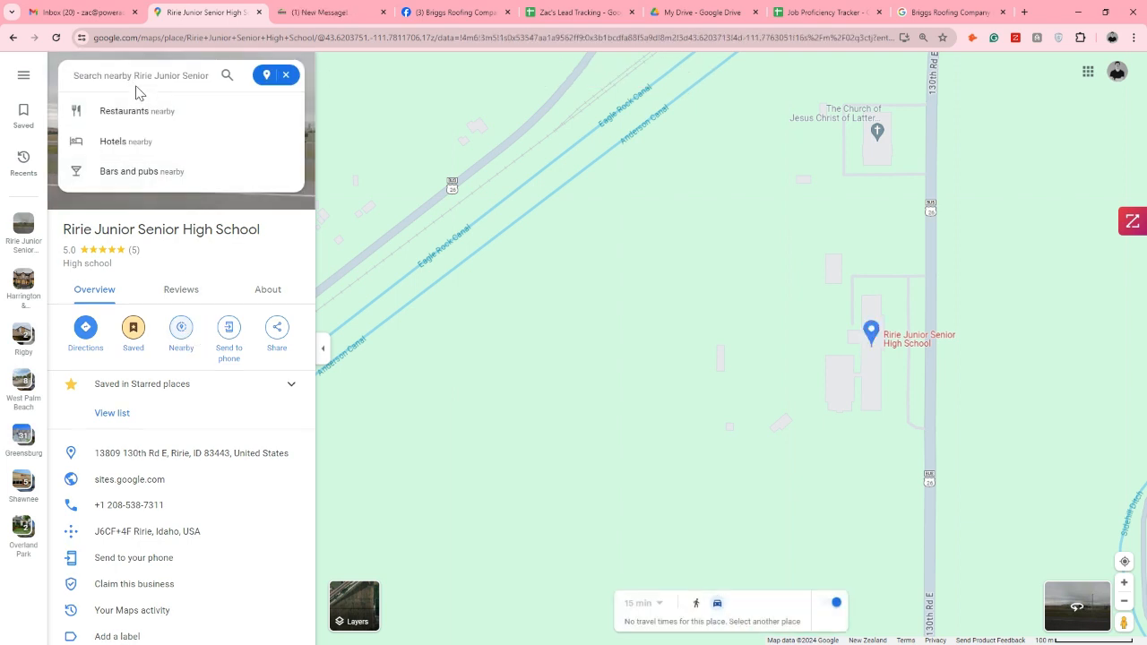
type("bank")
key("BackSpace")
key("BackSpace")
key("BackSpace")
type("i")
type("nsurance")
Search for "dentist" near Ririe Junior Senior High School
key("ctrl+a")
type("dentist")
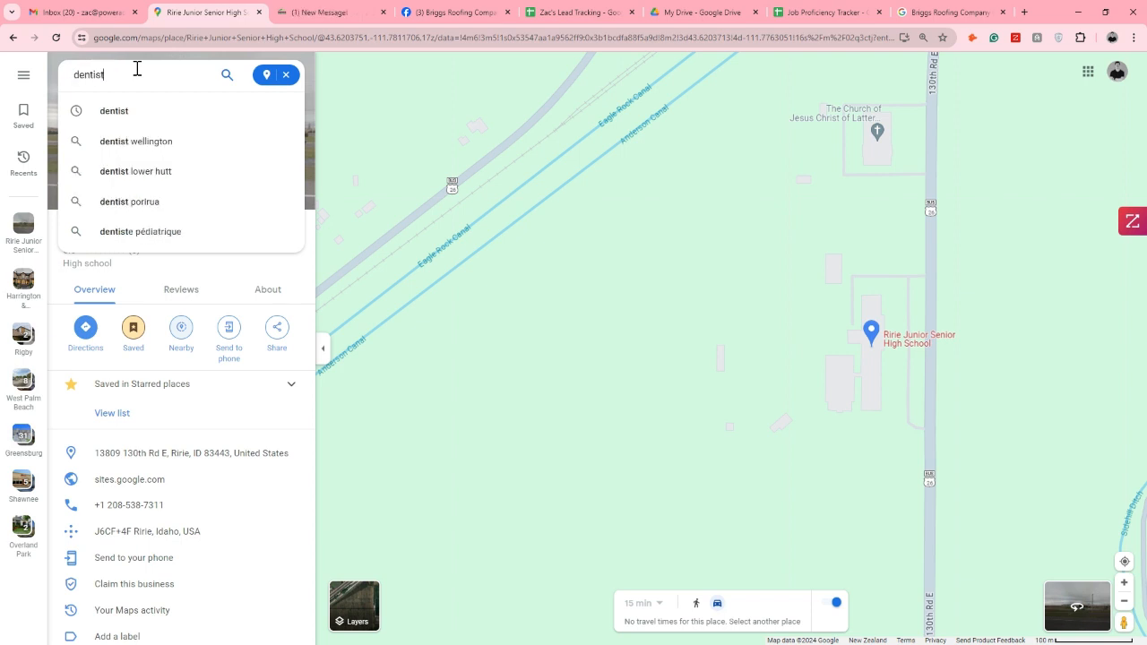
left_click(163, 112)
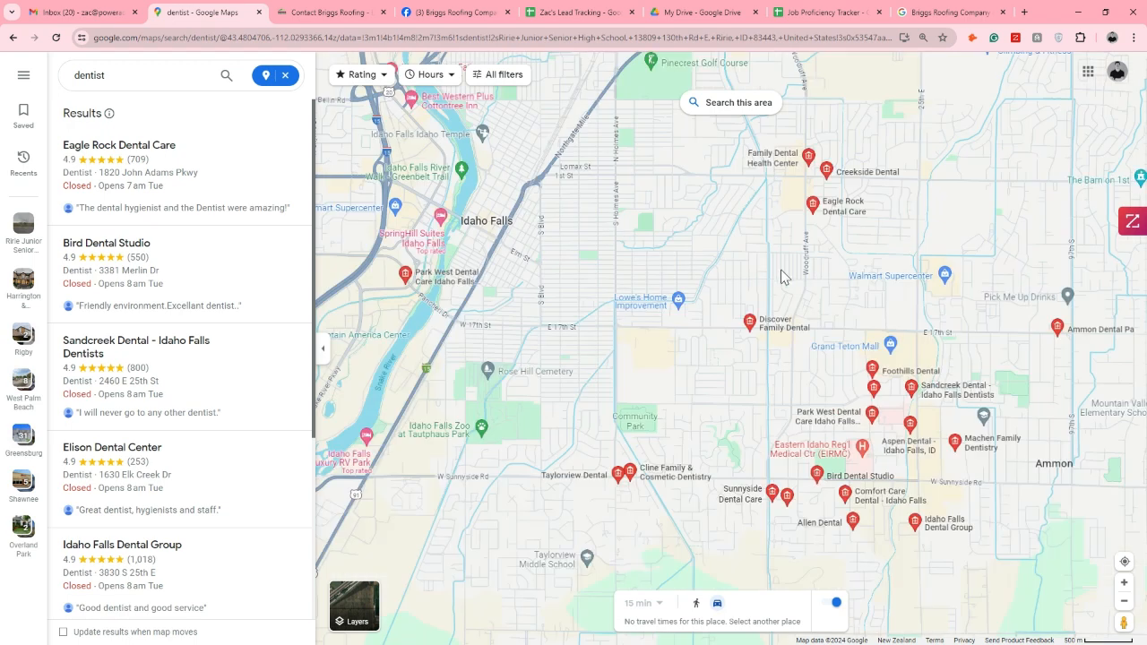
Examine the dentist locations on the map around Idaho Falls, checking driving routes to Family Dental Health Center and Eagle Rock Dental Care
scroll(818, 308, "down", 3)
scroll(819, 302, "up", 2)
scroll(821, 296, "up", 1)
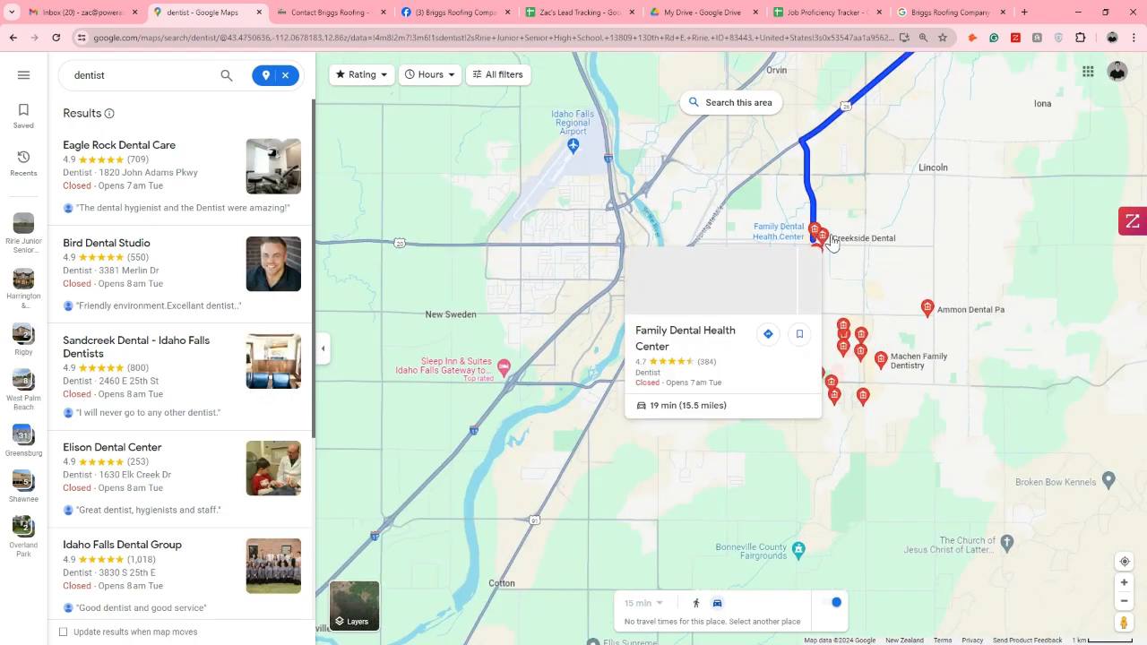
mouse_move(849, 245)
mouse_move(816, 258)
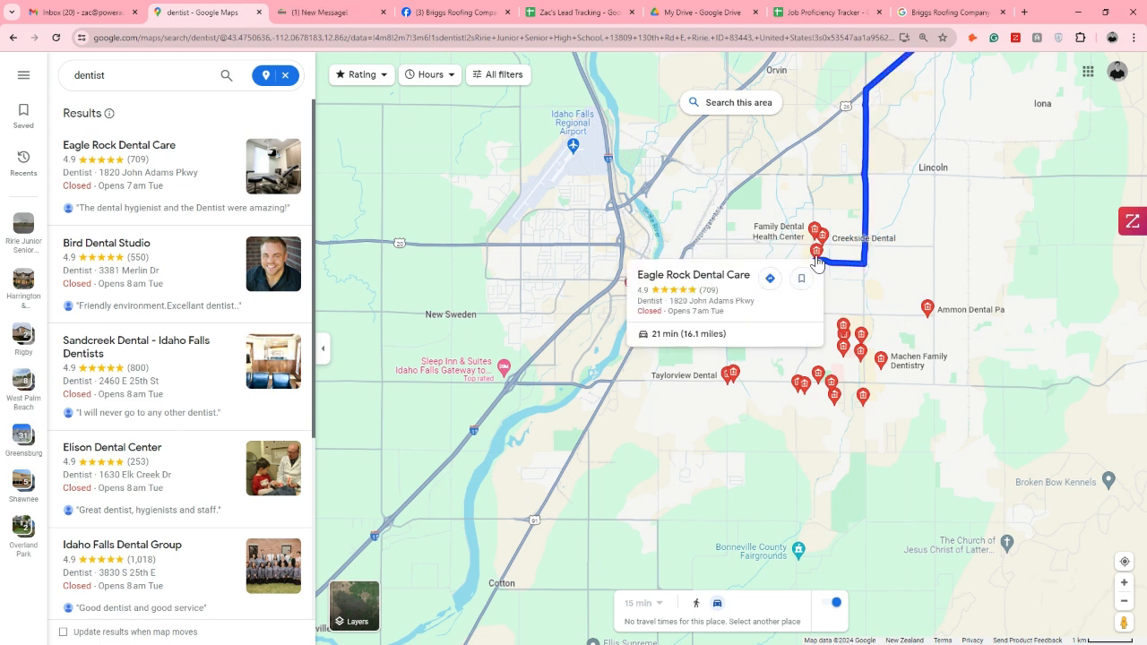
scroll(804, 284, "up", 2)
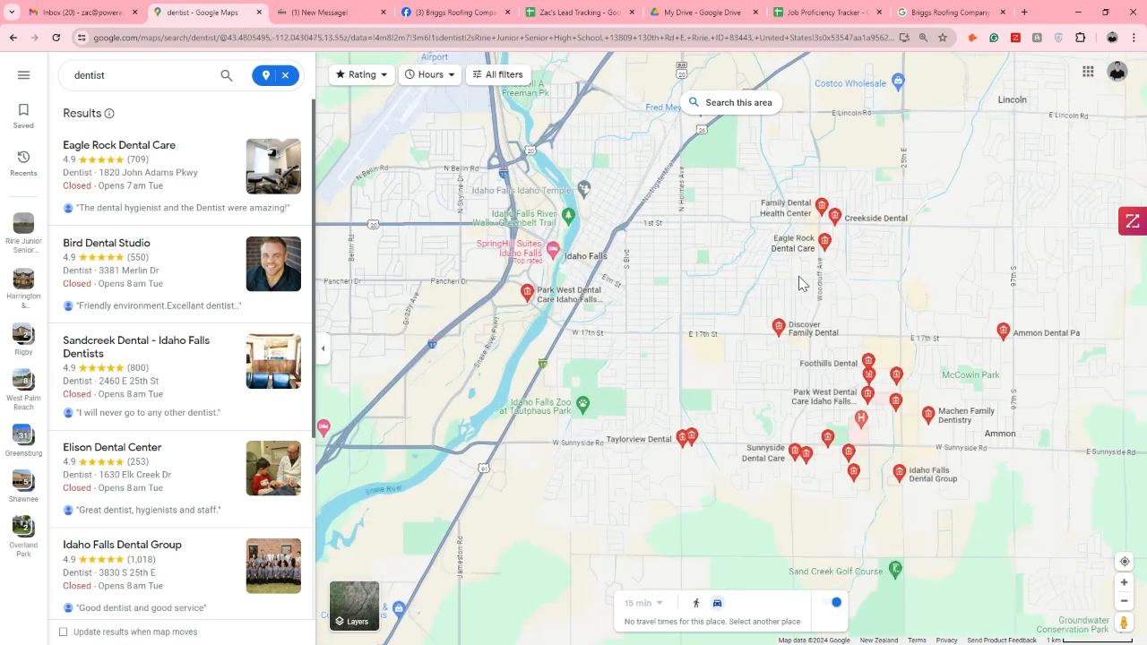